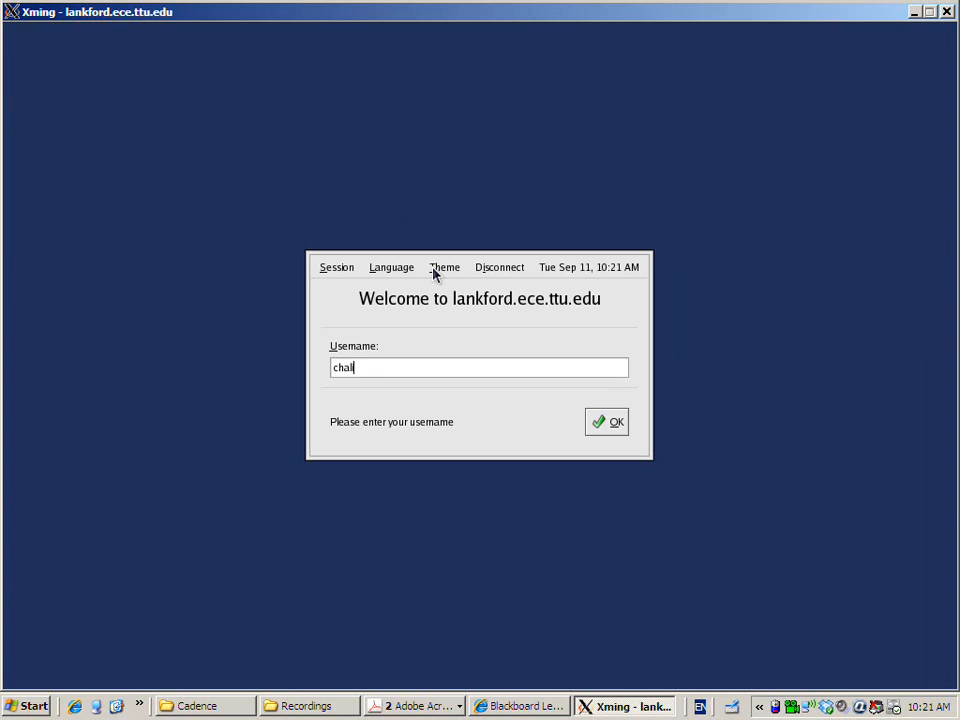
Step: Log in to the remote lankford.ece.ttu.edu session and dismiss the XKB keyboard error dialog
key("Return")
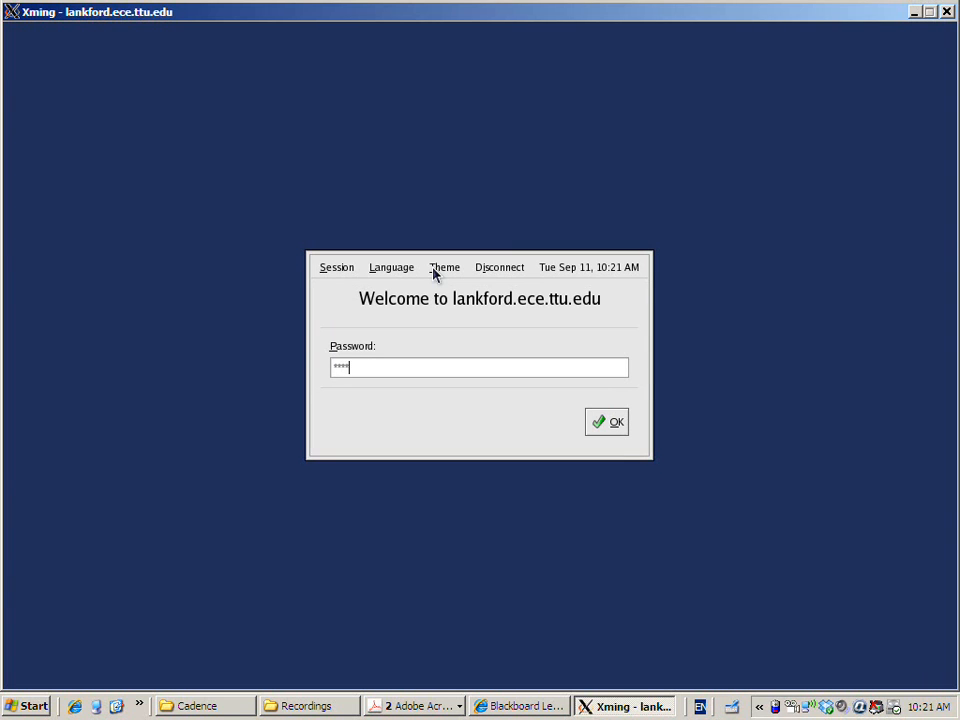
key("Return")
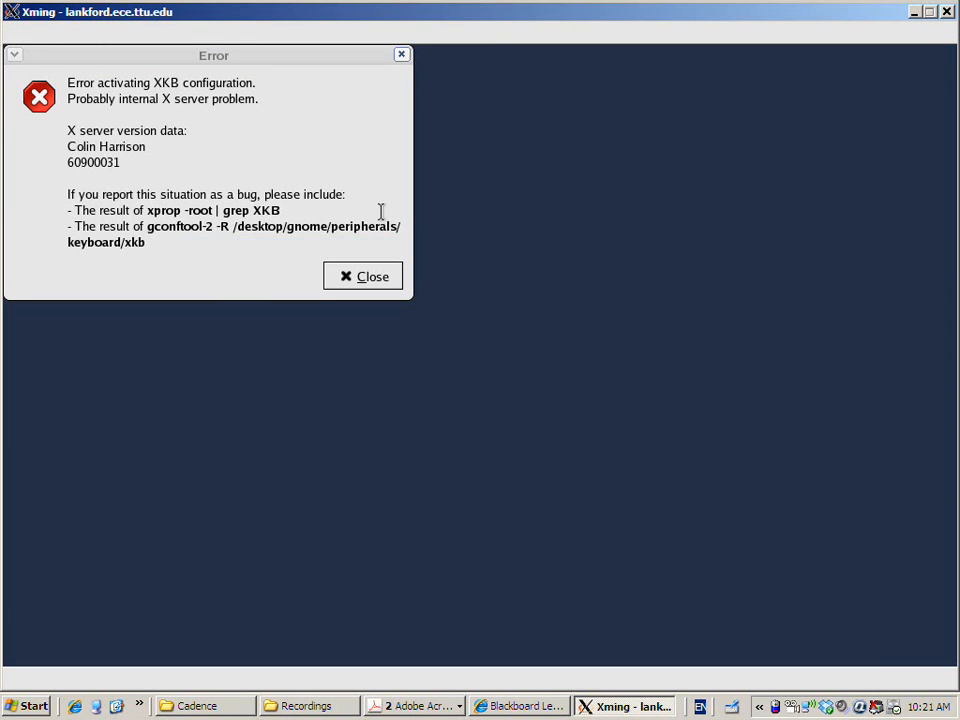
left_click(373, 276)
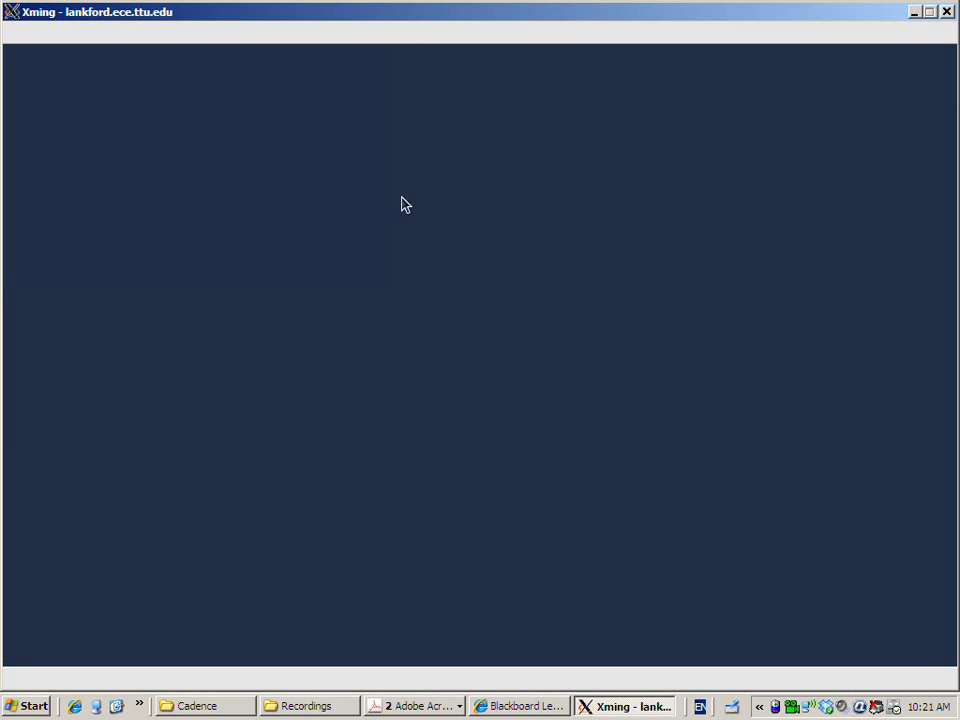
left_click(399, 125)
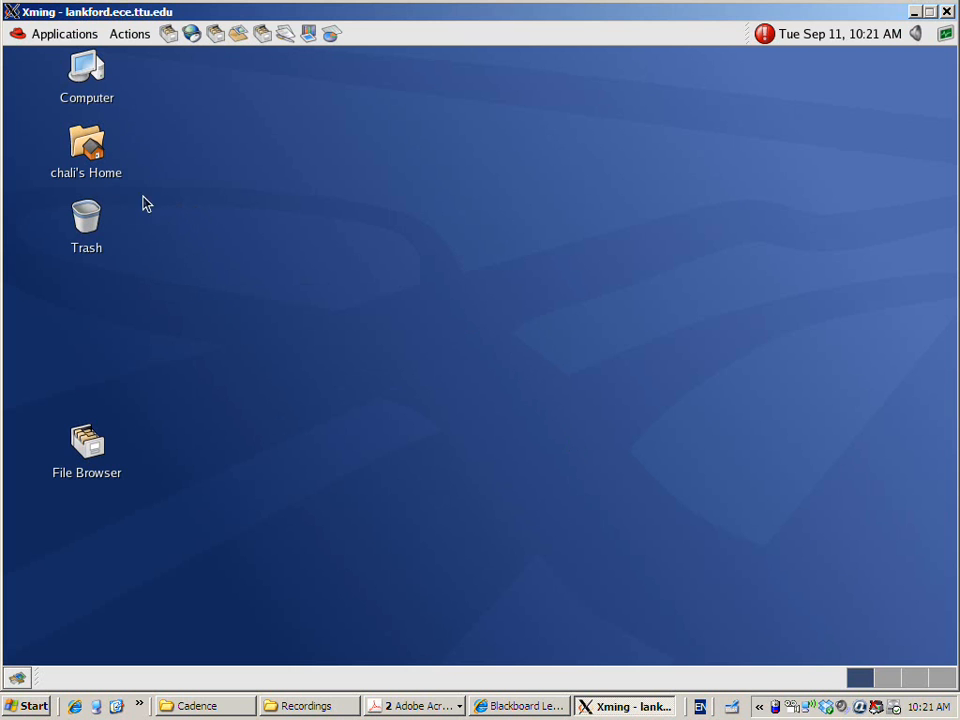
double_click(94, 80)
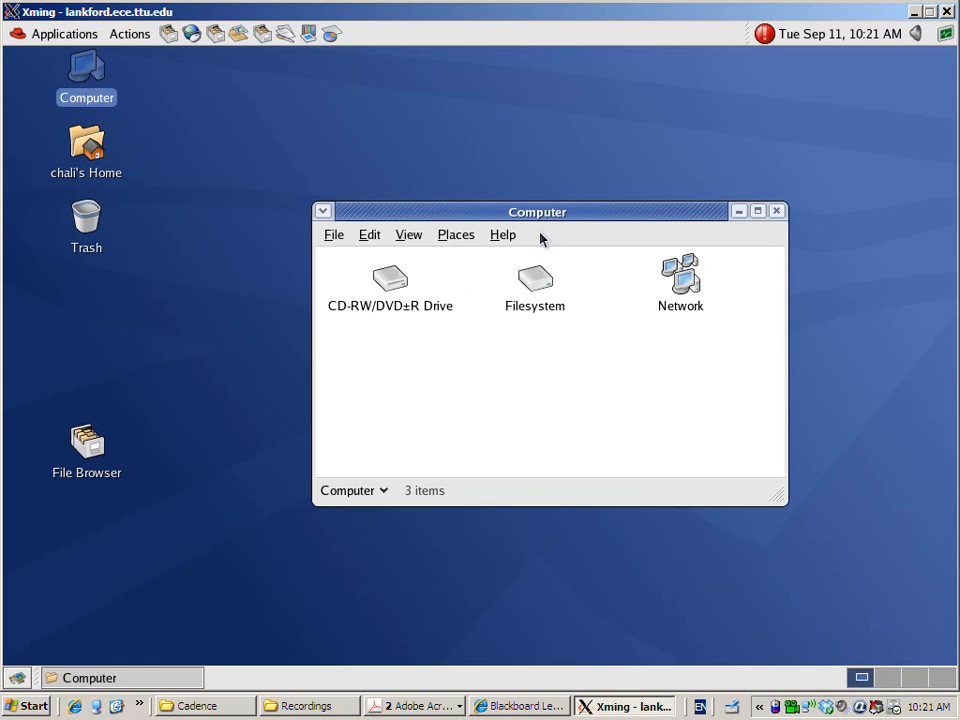
left_click_drag(559, 217, 613, 195)
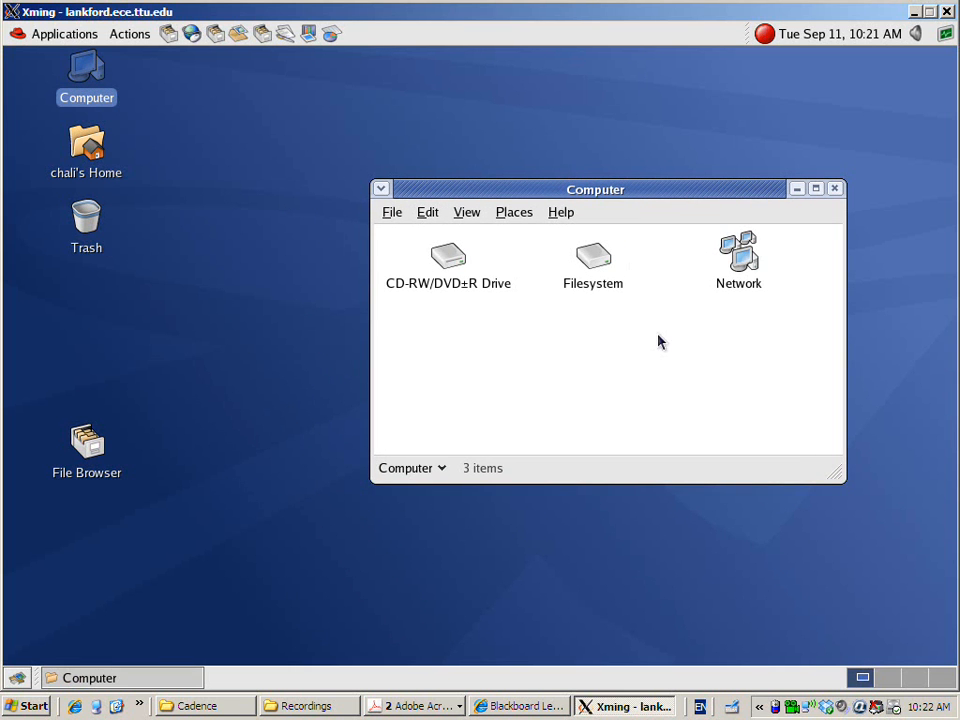
double_click(592, 260)
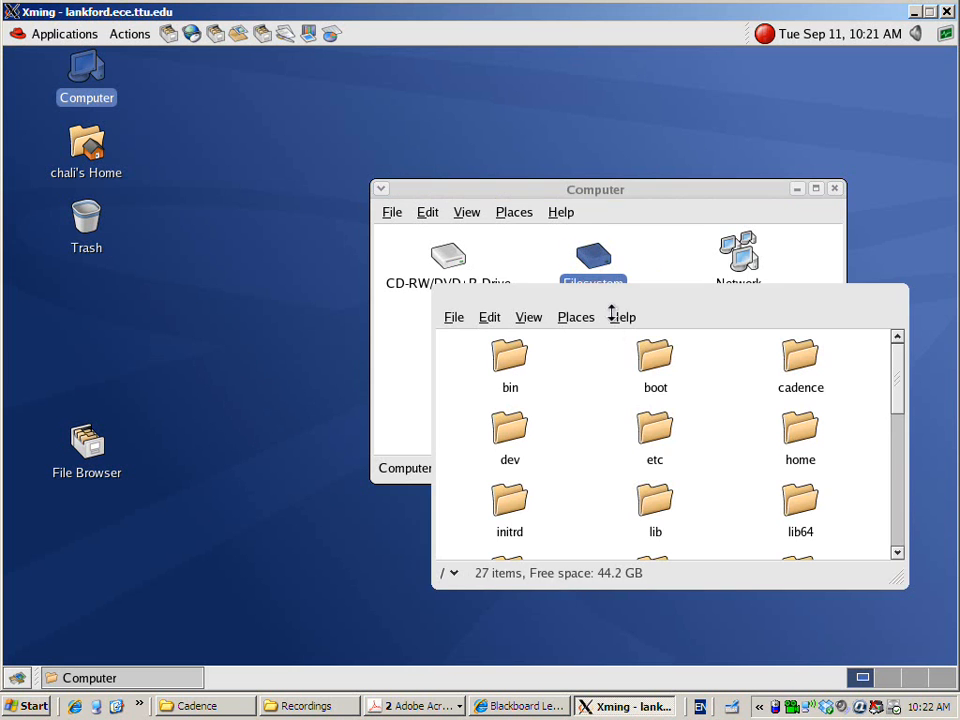
double_click(656, 362)
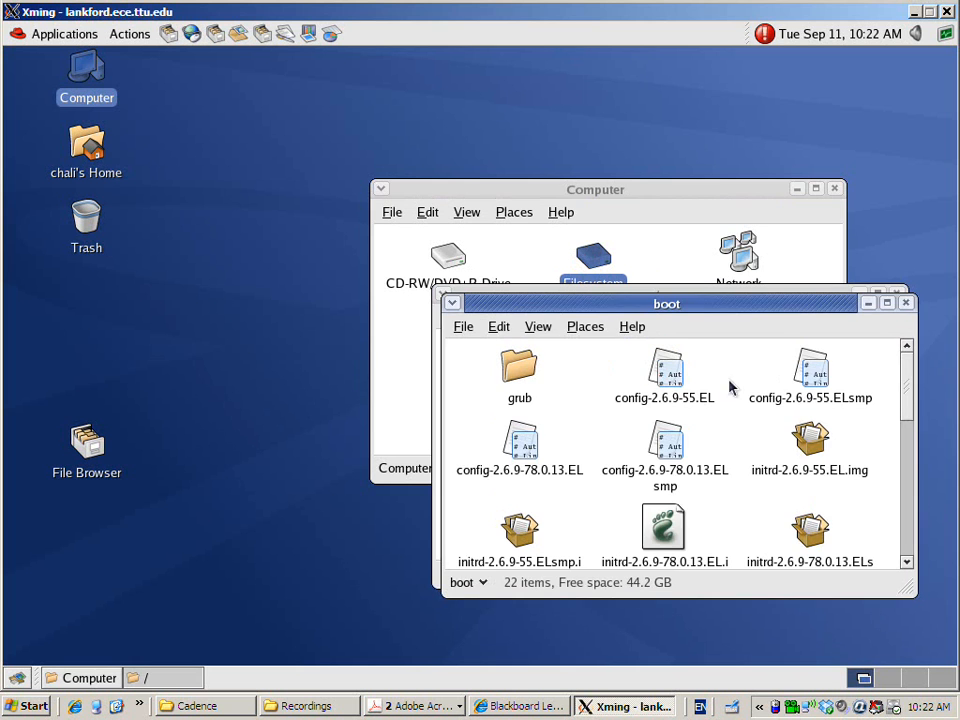
double_click(510, 368)
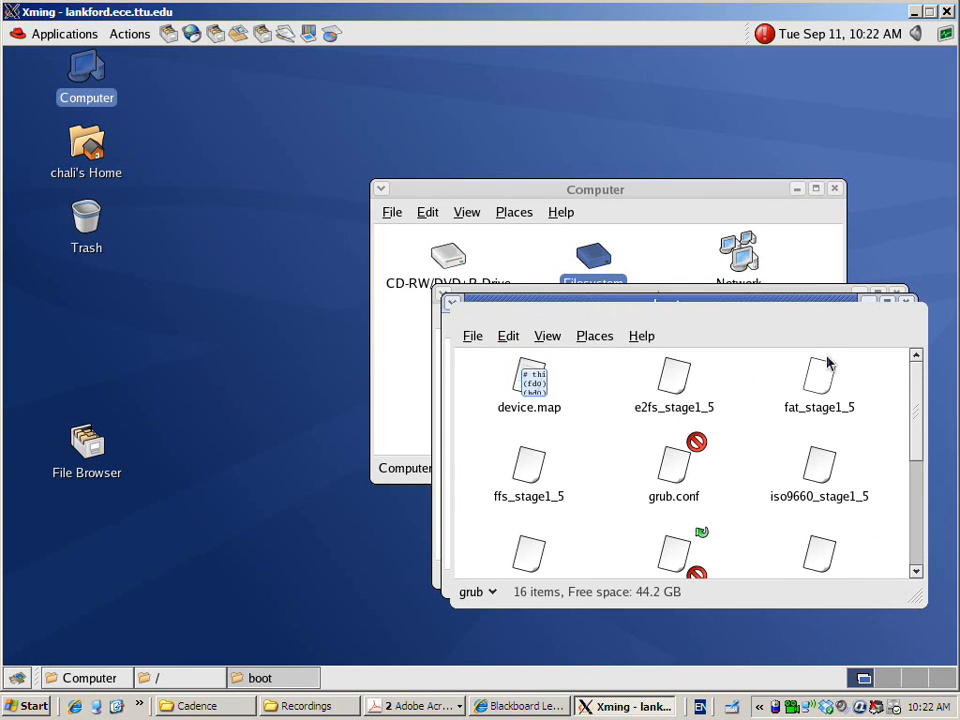
left_click(914, 313)
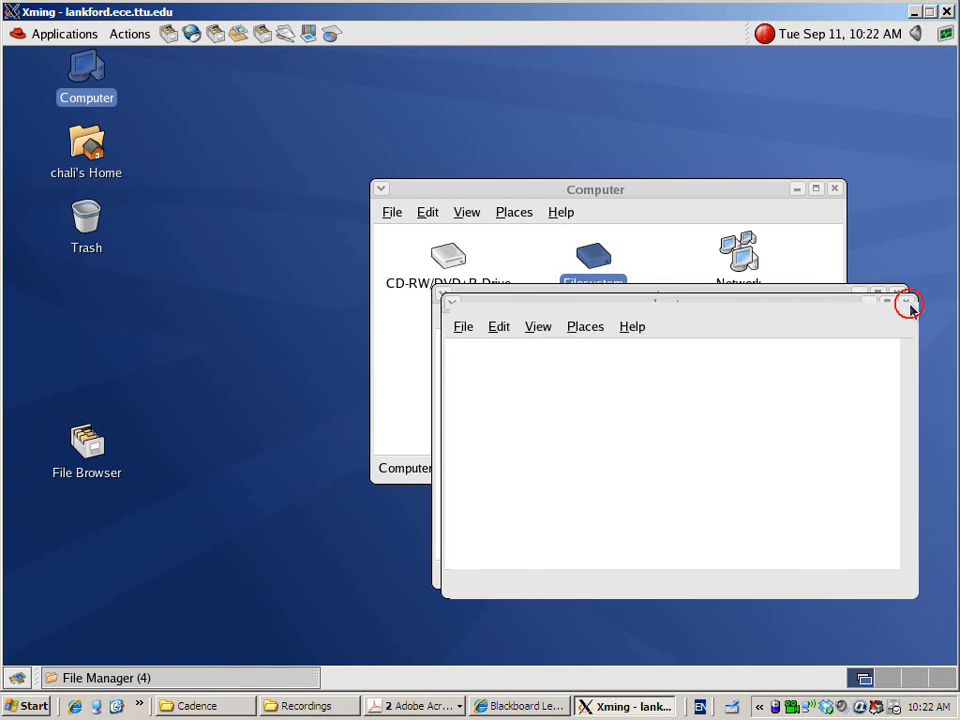
left_click(836, 190)
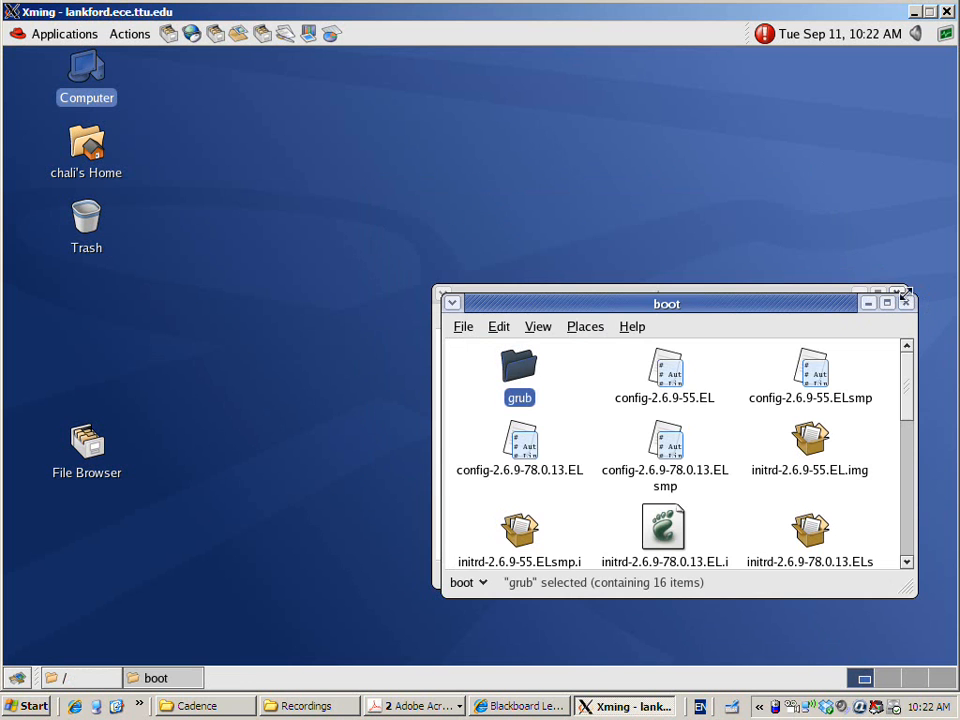
left_click(905, 302)
left_click(898, 294)
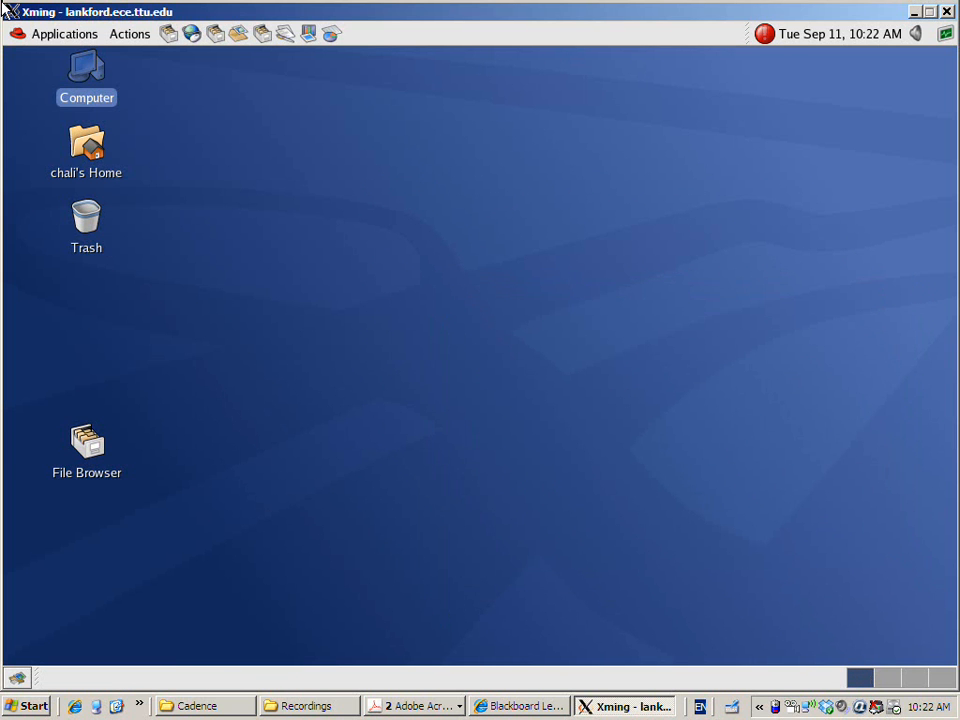
left_click(49, 36)
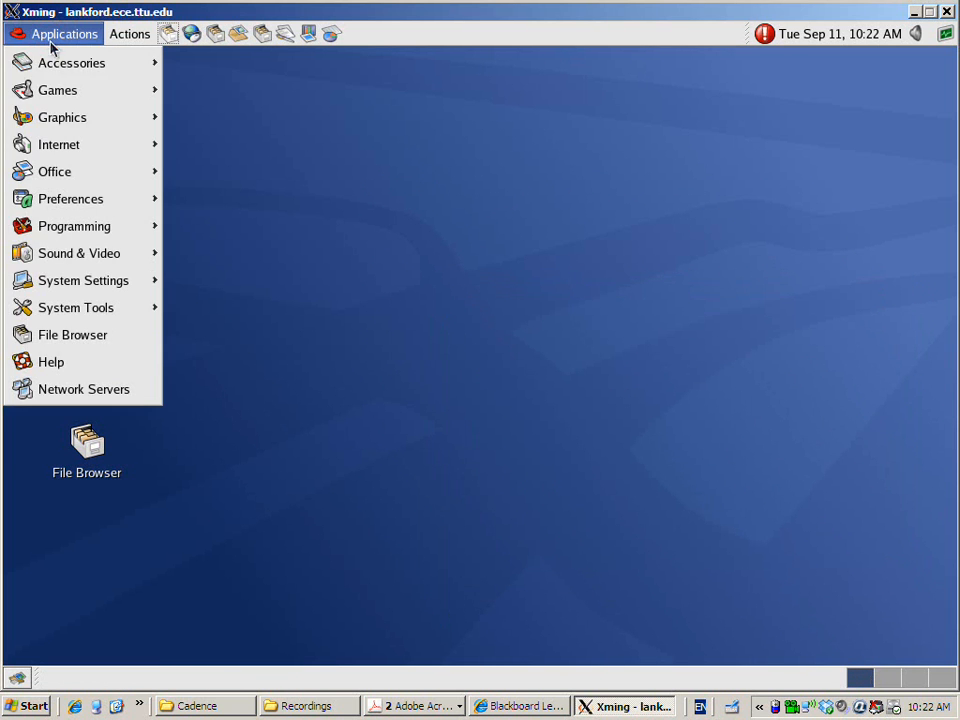
Step: Open a File Browser window showing the home folder
left_click(89, 338)
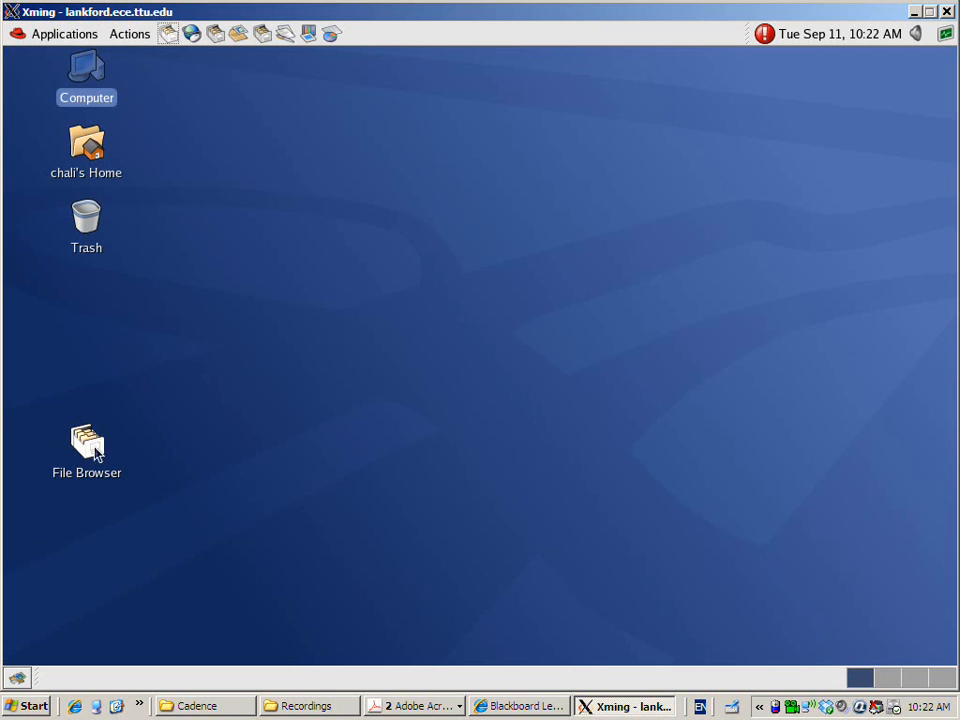
left_click(90, 440)
left_click(146, 428)
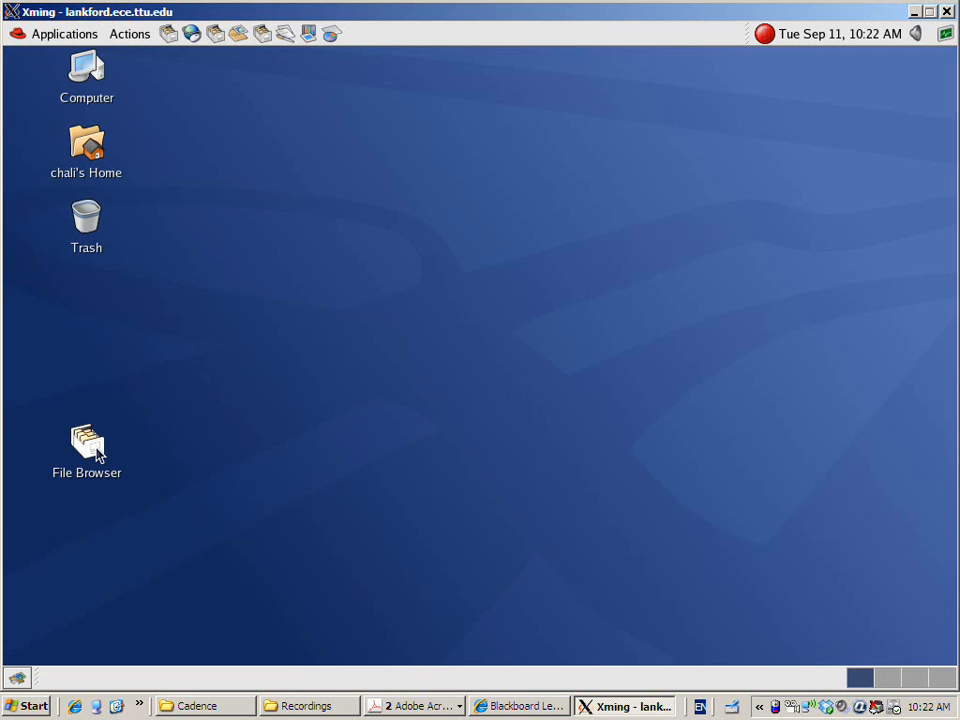
left_click(99, 454)
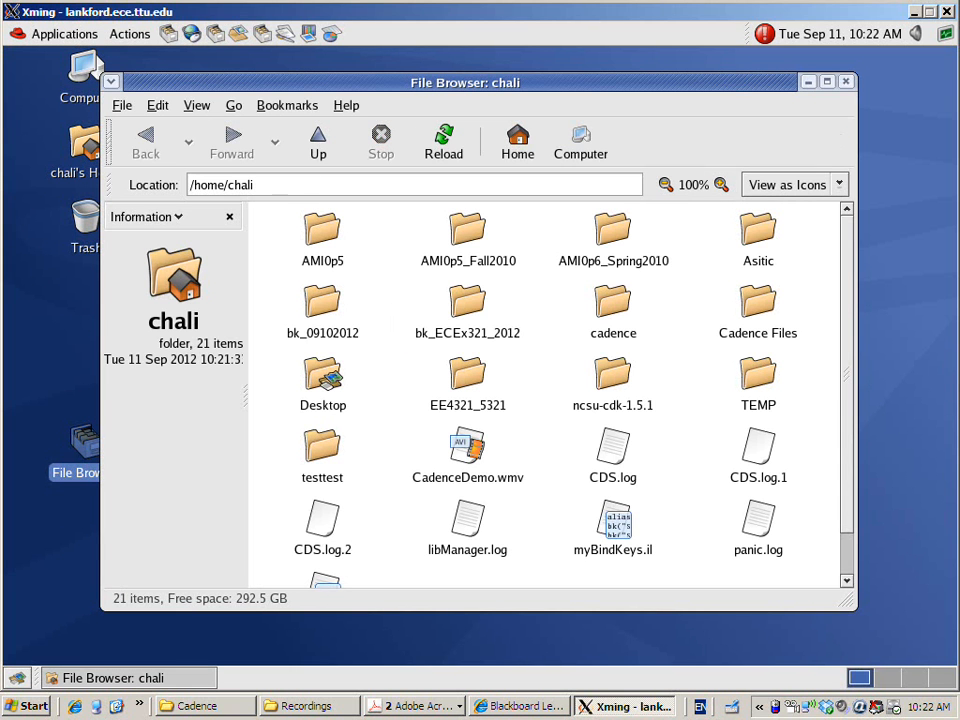
left_click_drag(276, 184, 190, 184)
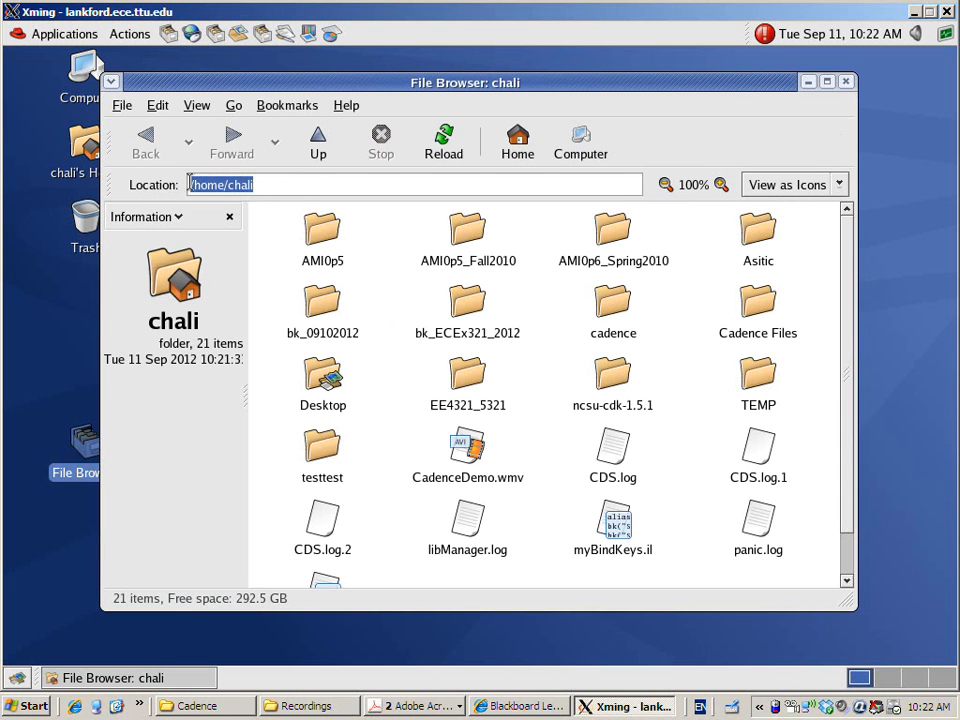
left_click(283, 184)
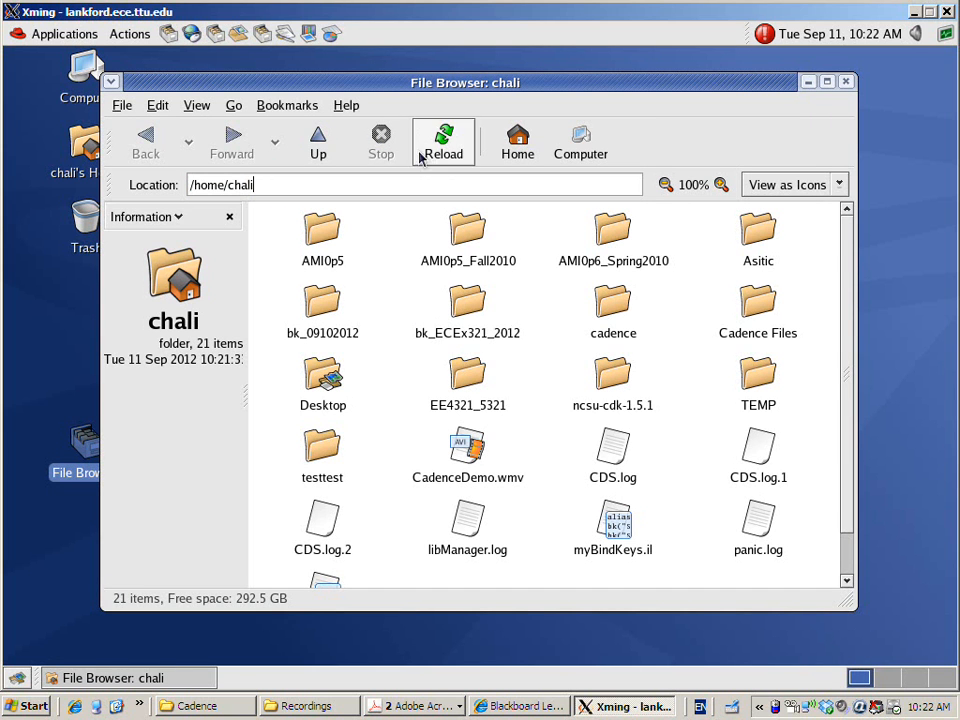
Step: Browse into AMI0p5 and back up to the home folder, then launch the Firefox web browser
double_click(332, 250)
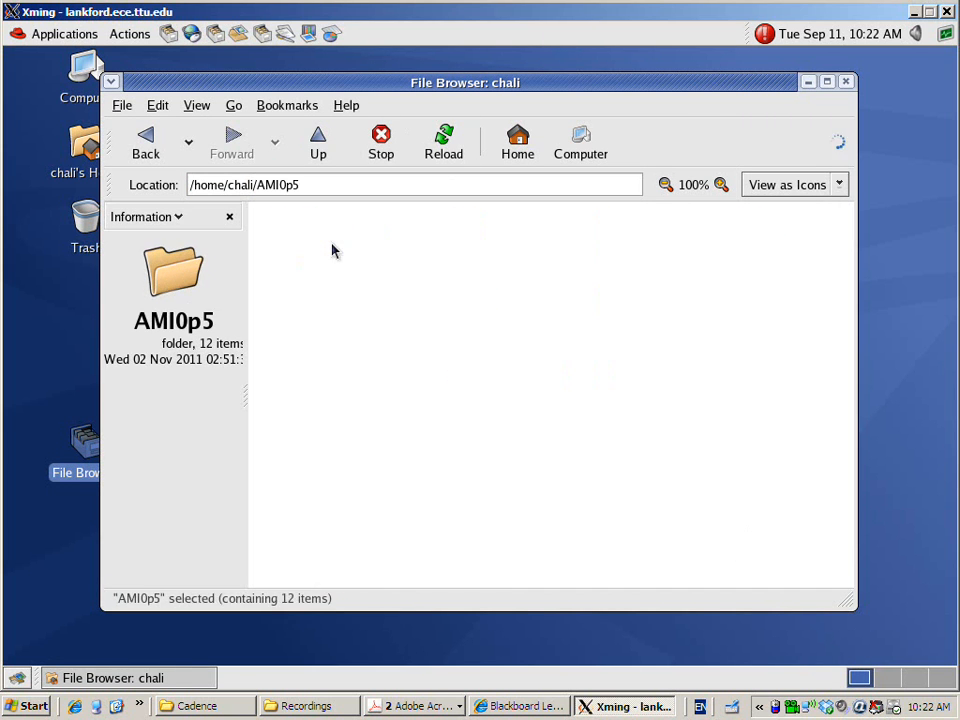
left_click(316, 147)
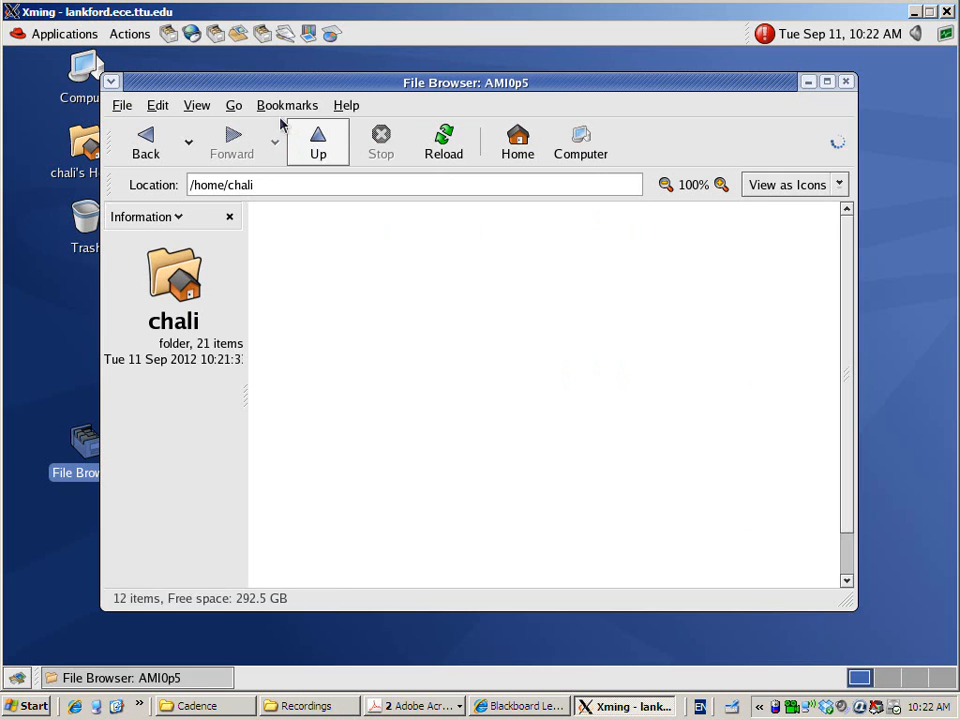
left_click(192, 34)
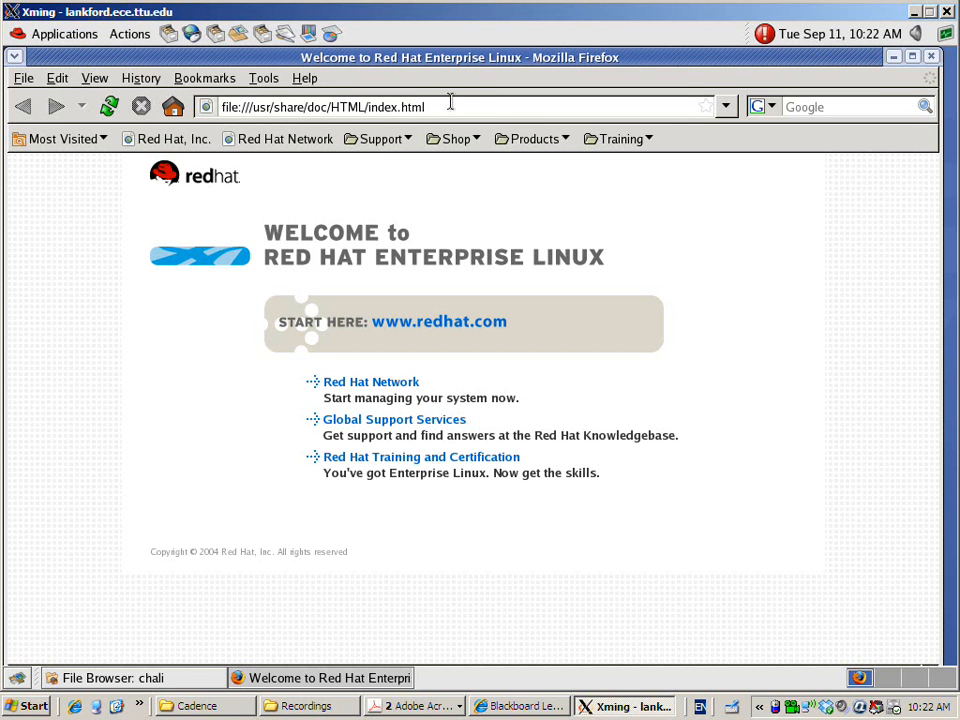
left_click(450, 104)
type("blakc")
key("BackSpace")
key("BackSpace")
key("BackSpace")
key("BackSpace")
key("BackSpace")
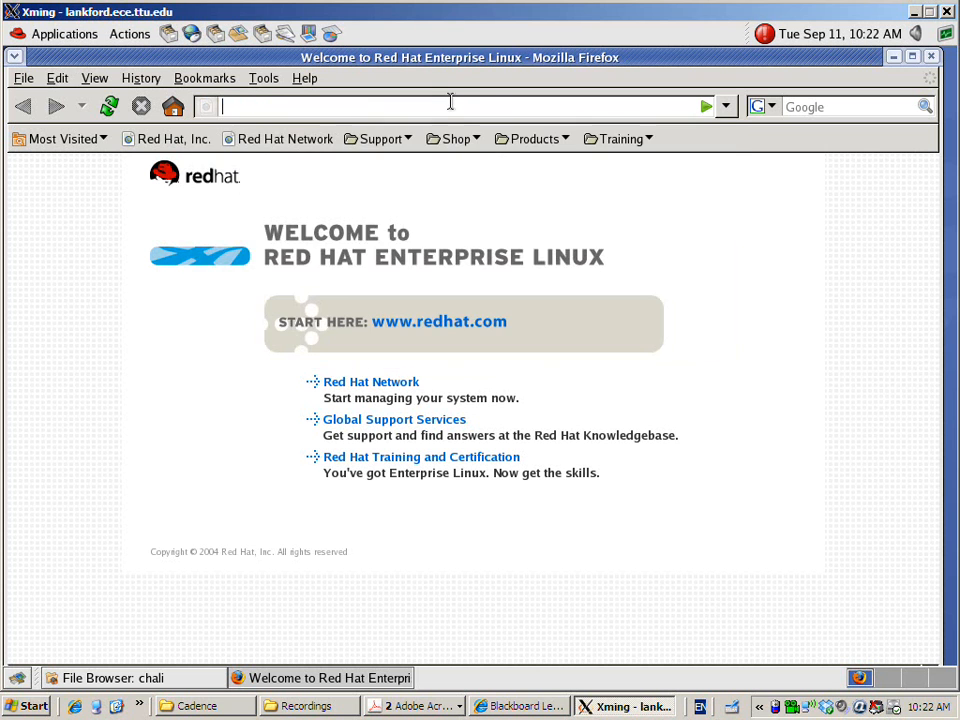
type("www.bla")
key("Down")
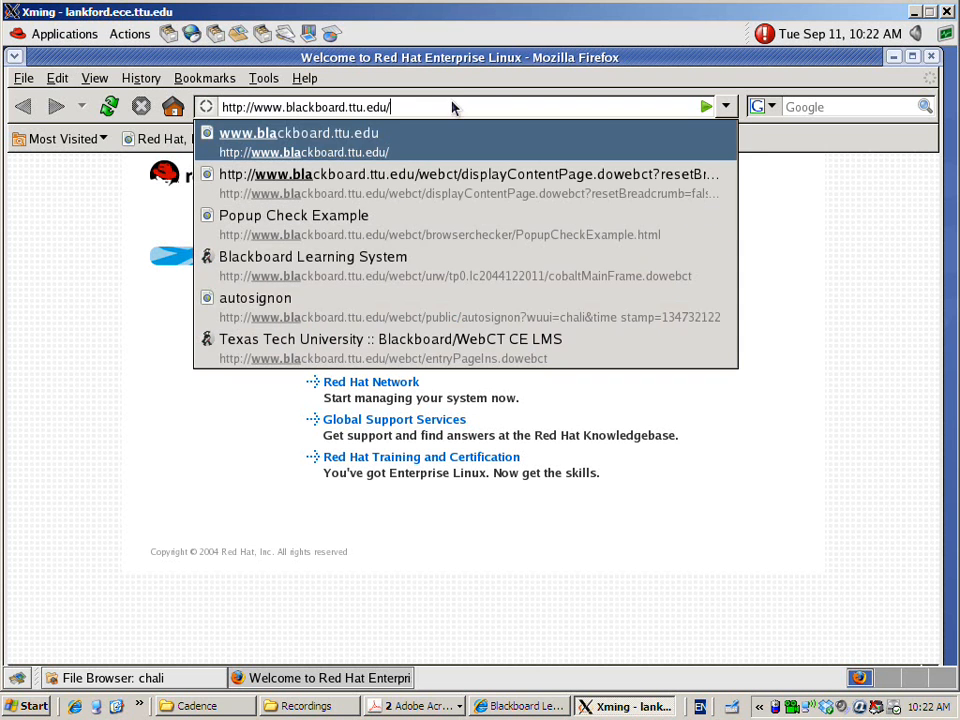
key("Return")
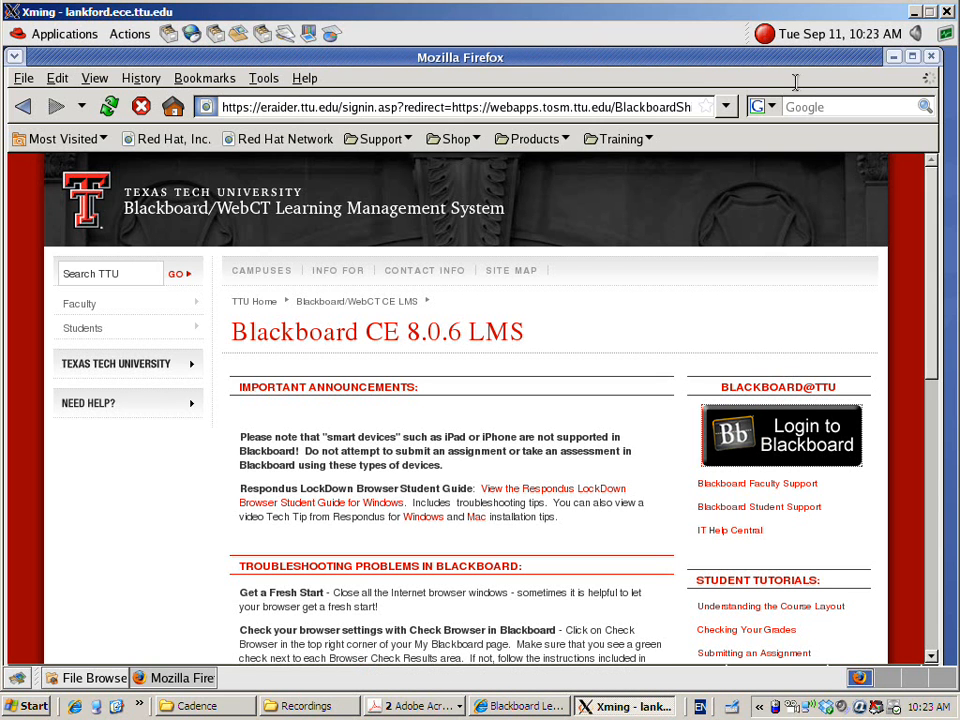
left_click(909, 57)
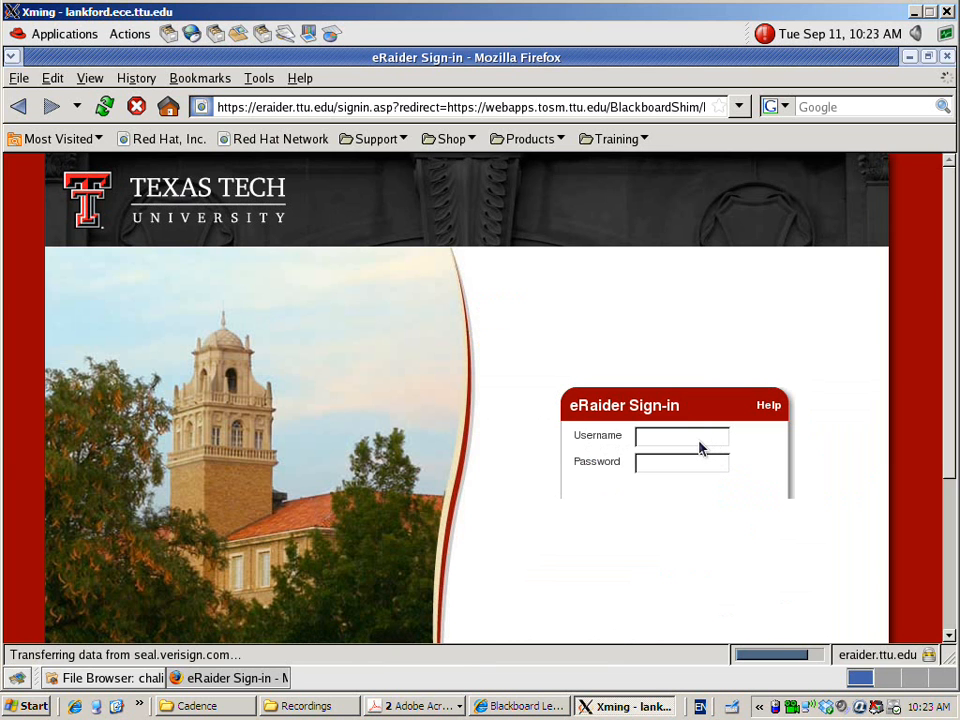
Step: Sign in on the eRaider page with the student username and password
left_click(700, 441)
type("chal")
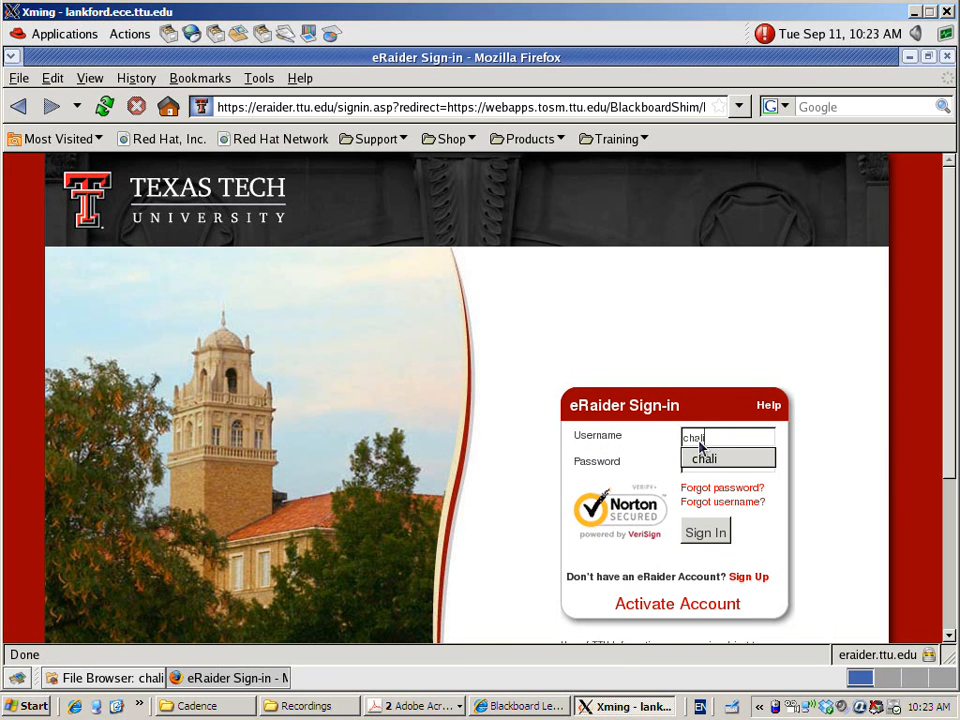
type("i")
key("Tab")
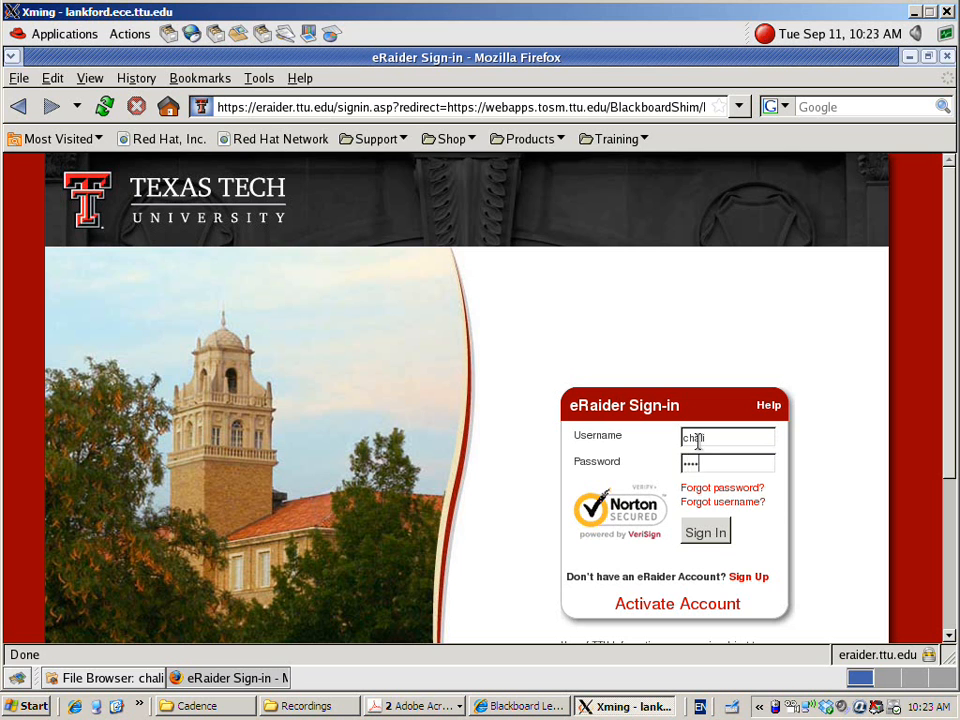
key("Return")
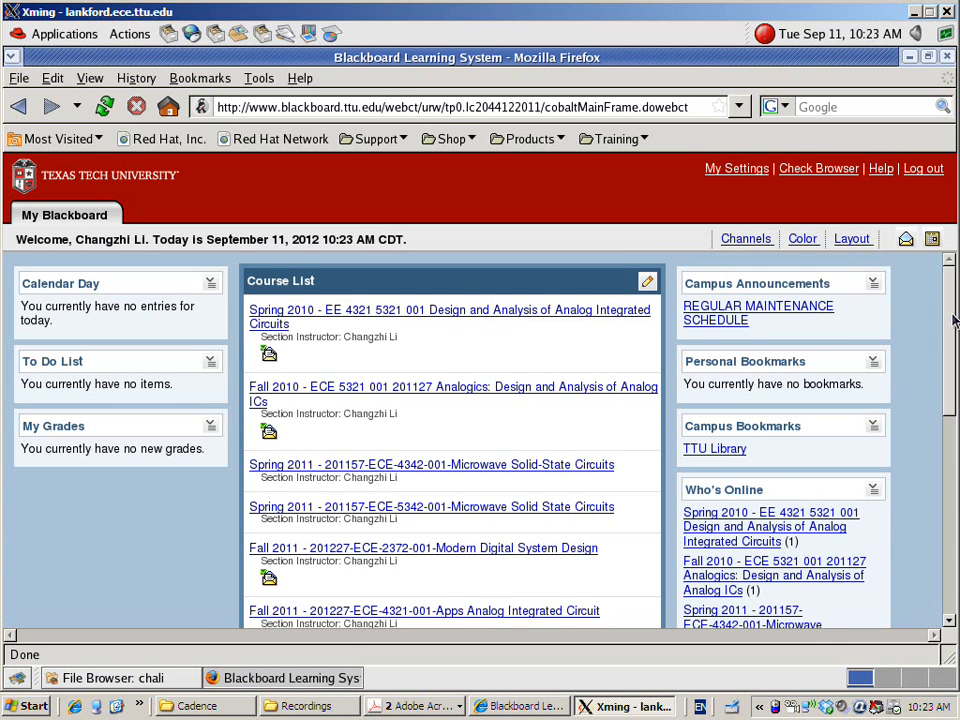
Step: Open the Fall 2012 ECE-5321 Analogics course in Student View, enter its Cadence folder, and download Cadence Files
left_click_drag(954, 313, 954, 520)
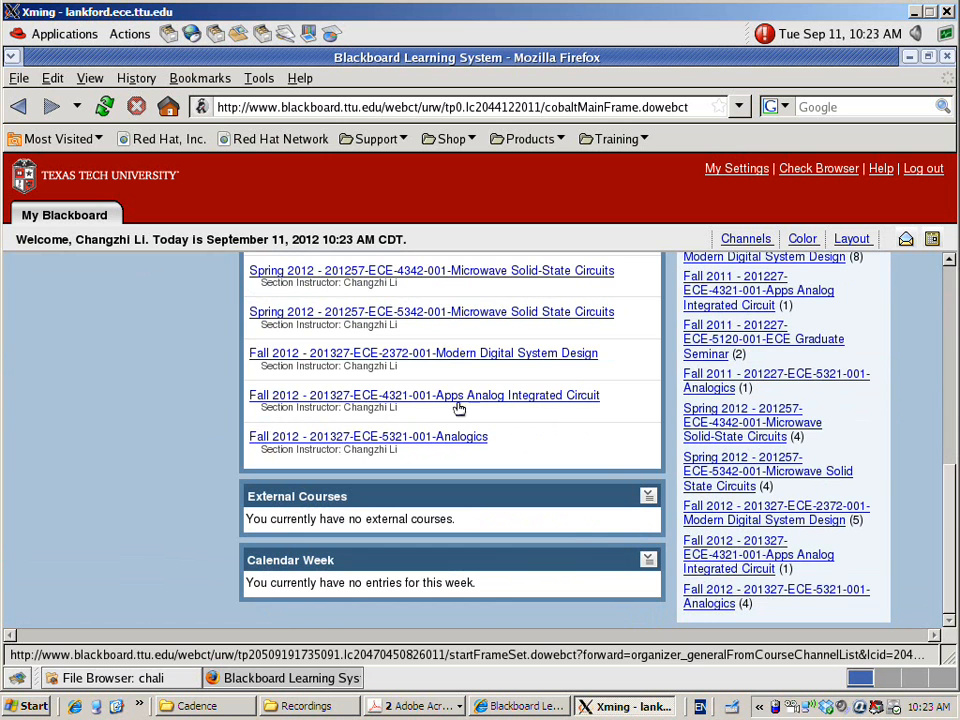
left_click(438, 438)
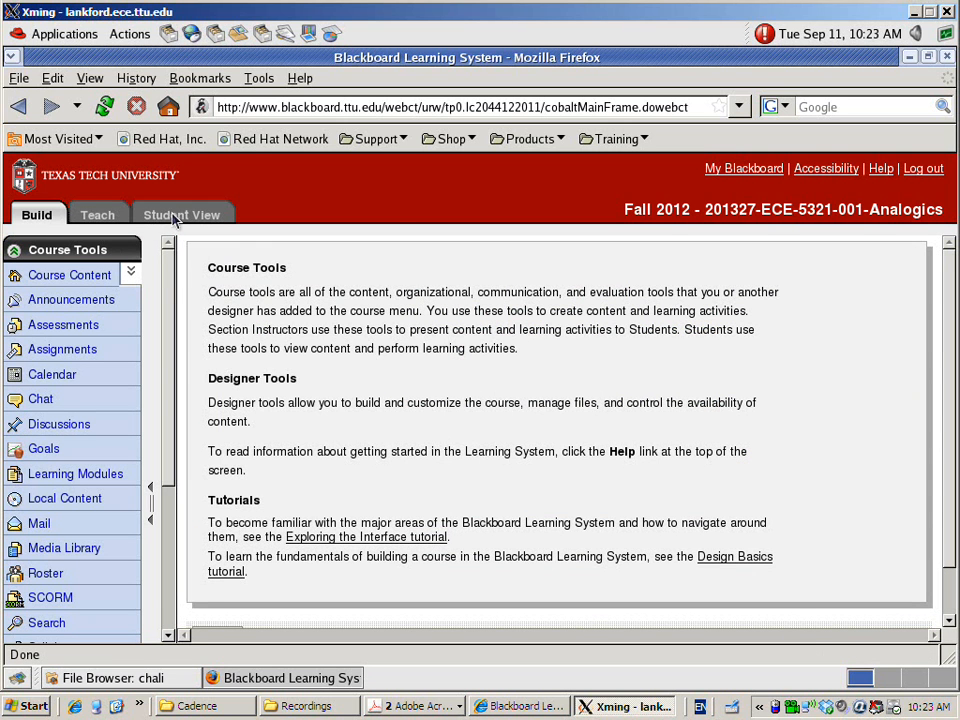
left_click(177, 216)
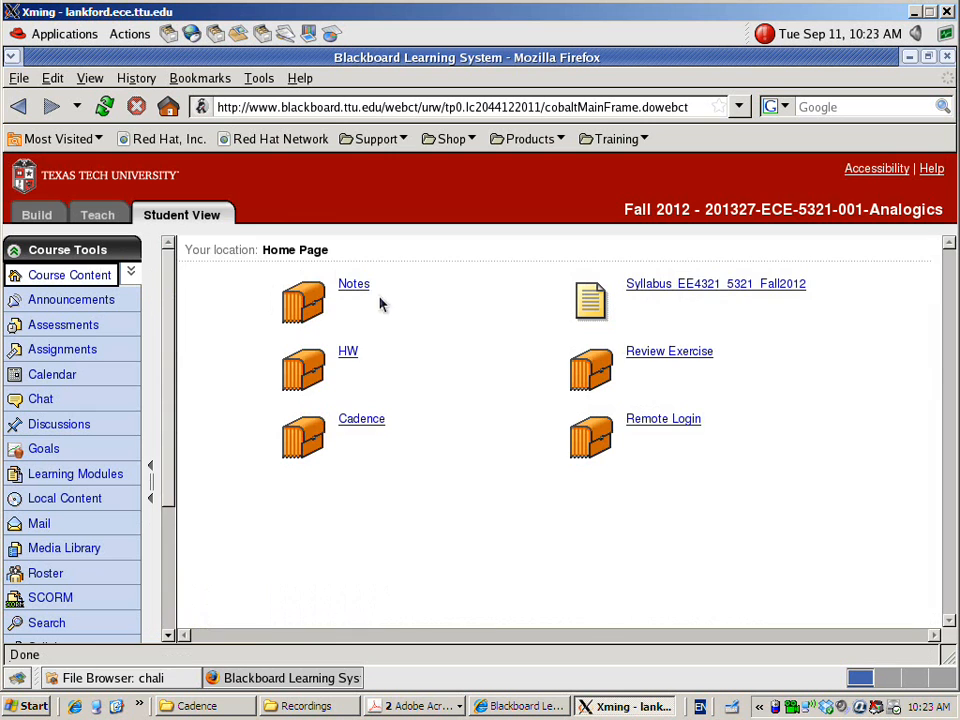
left_click(371, 428)
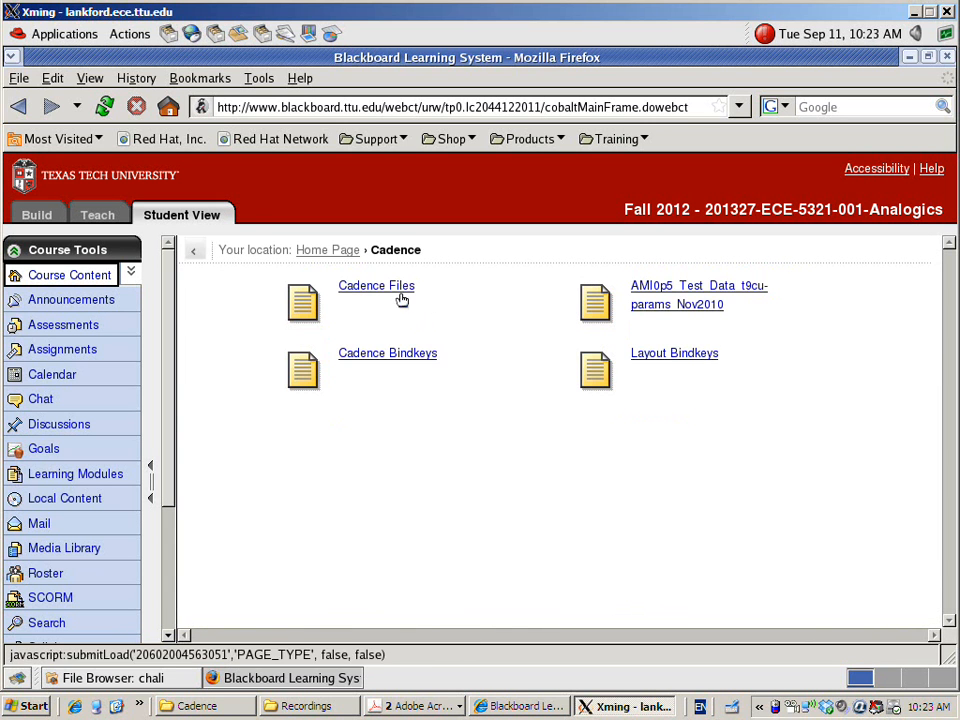
left_click(400, 288)
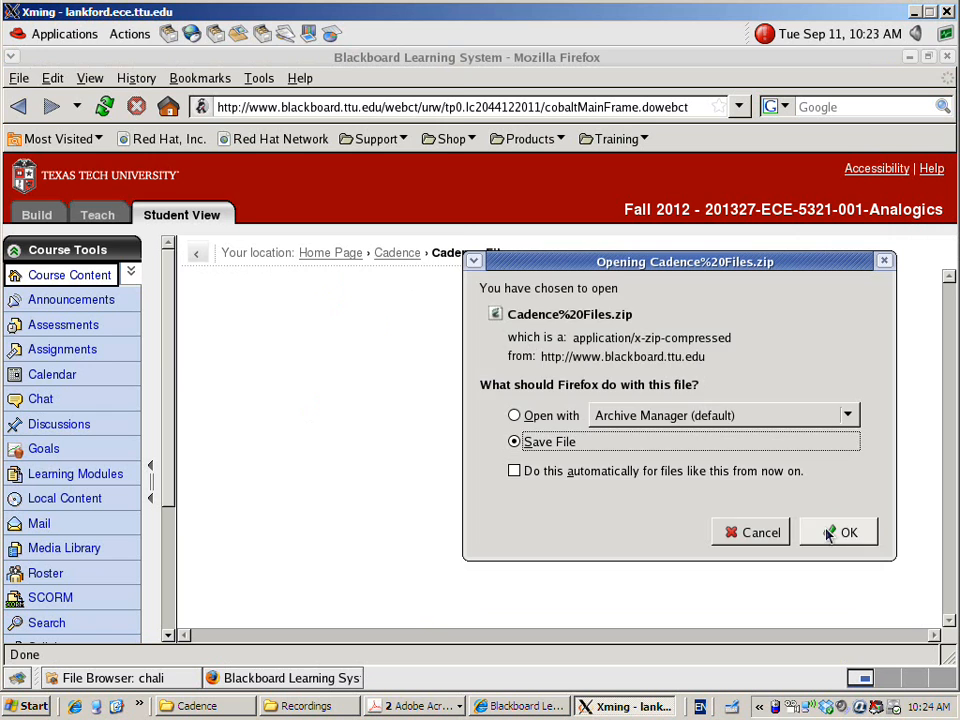
Step: Save the Cadence Files zip and clear the finished Downloads list
left_click(838, 533)
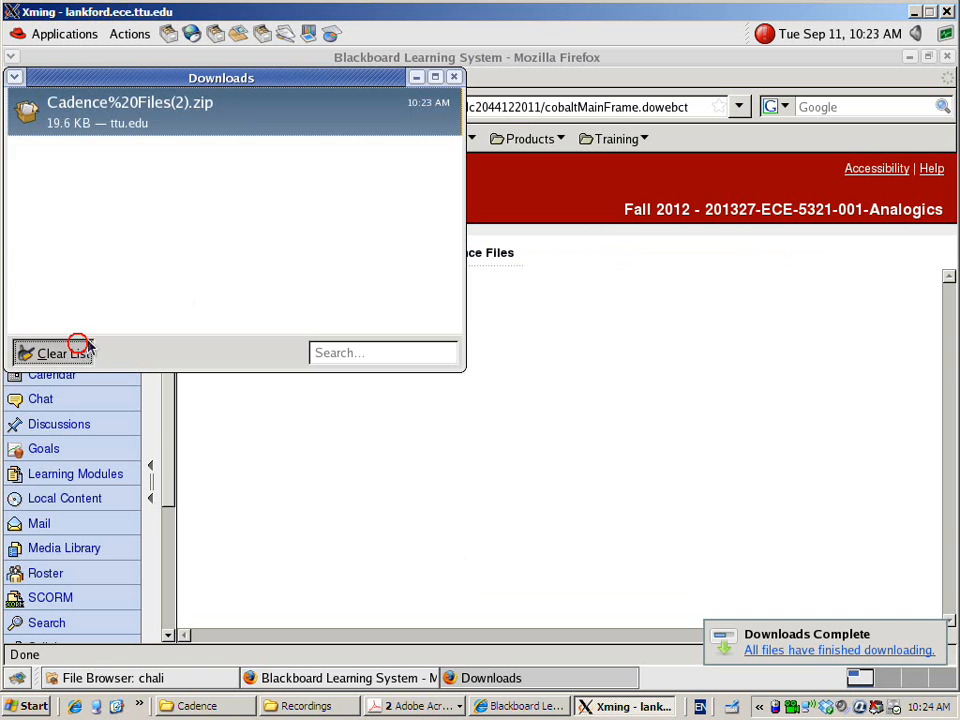
left_click(78, 349)
left_click(454, 78)
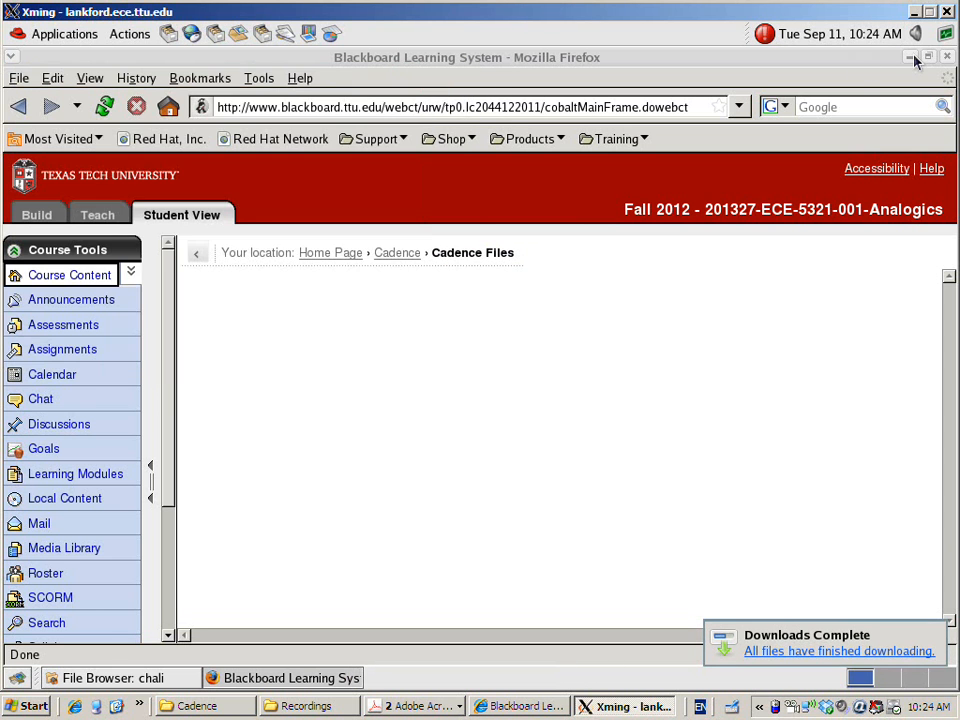
Step: Minimize Firefox and the home folder window, and move the zip icon to mid-desktop
left_click(909, 57)
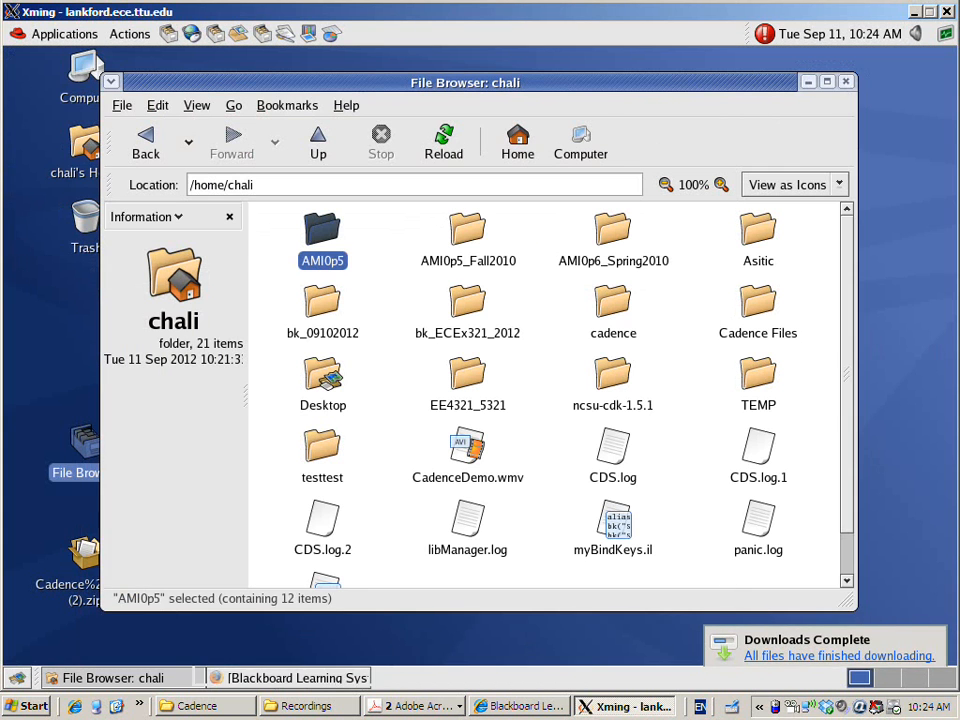
left_click(810, 72)
left_click(283, 377)
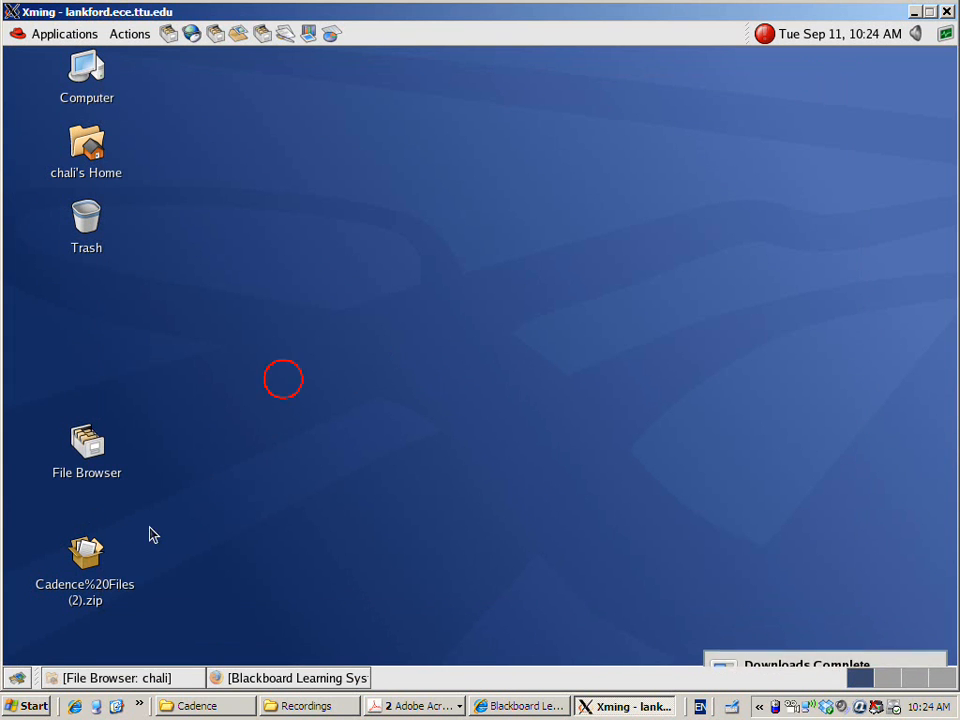
left_click_drag(93, 562, 328, 455)
left_click(354, 324)
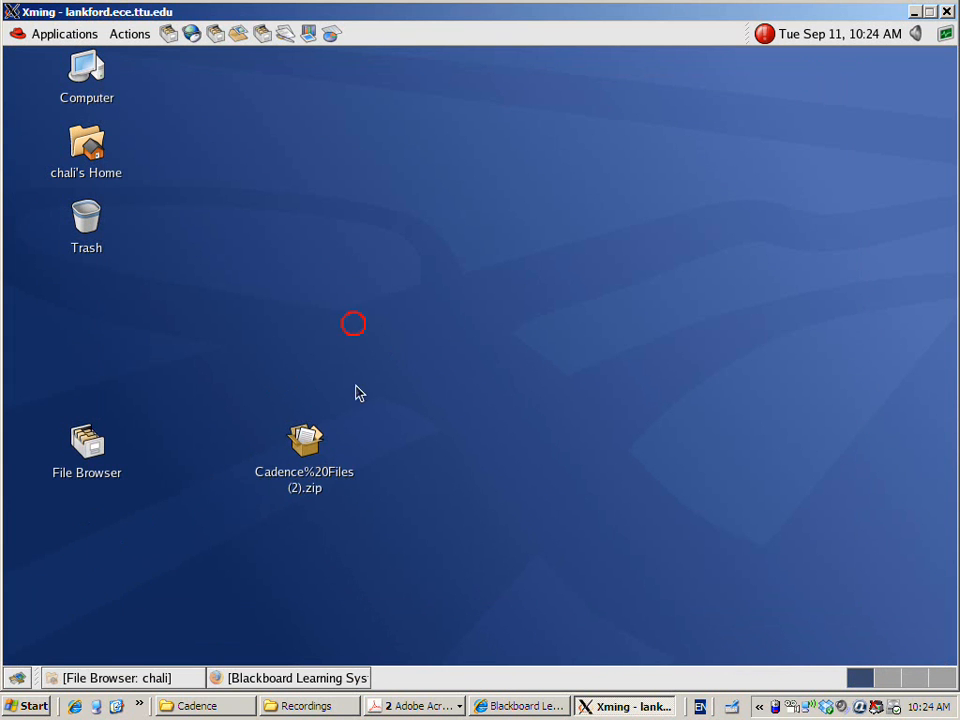
Step: Extract the Cadence zip onto the Desktop, close Archive Manager, and move the Cadence Files folder up
double_click(314, 455)
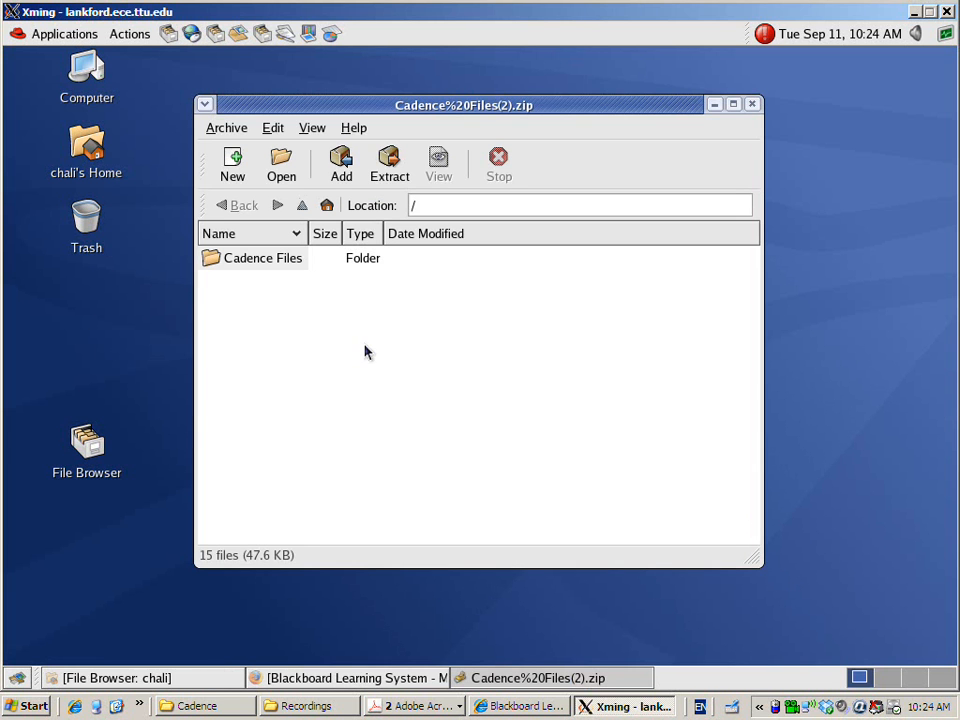
left_click(390, 170)
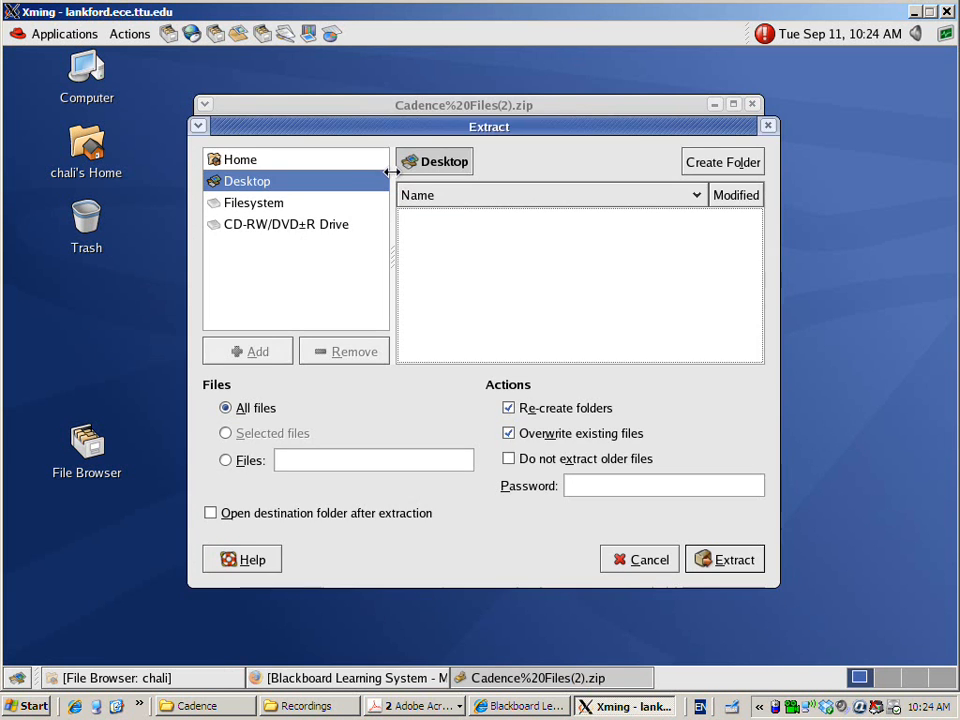
left_click(729, 565)
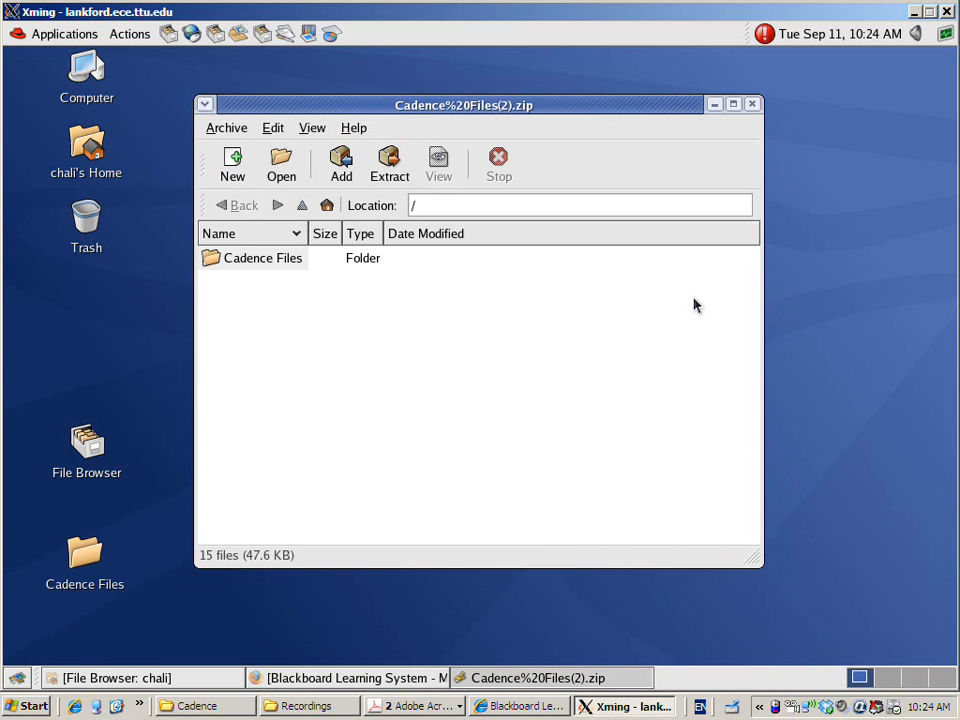
left_click(752, 104)
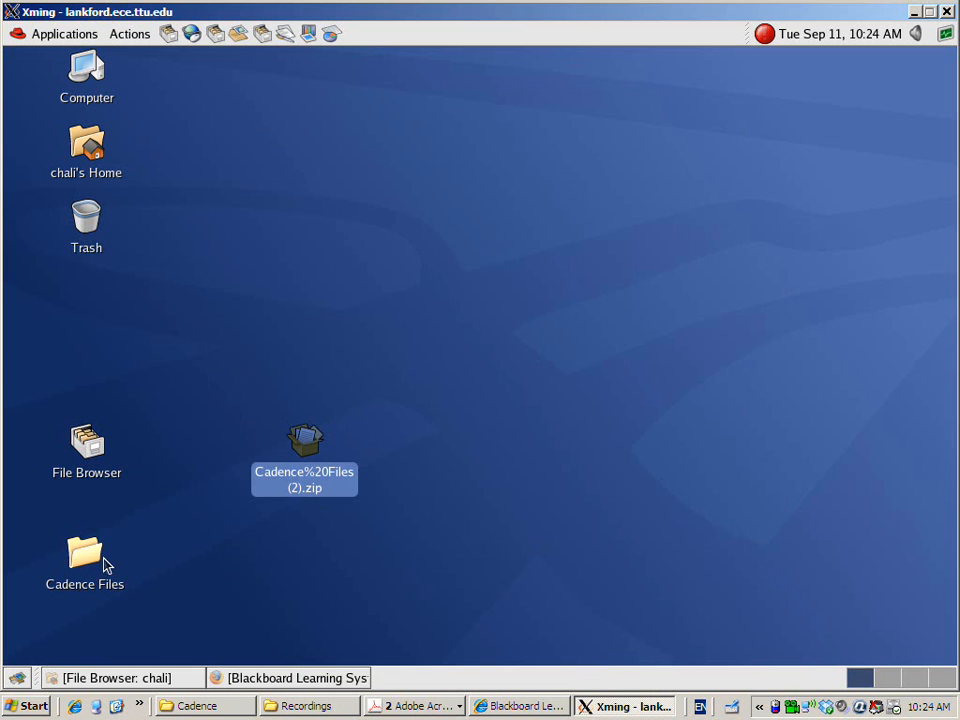
left_click_drag(89, 570, 315, 192)
Step: Open Cadence Files with hidden files shown, then open the home folder from the desktop File Browser icon
double_click(306, 195)
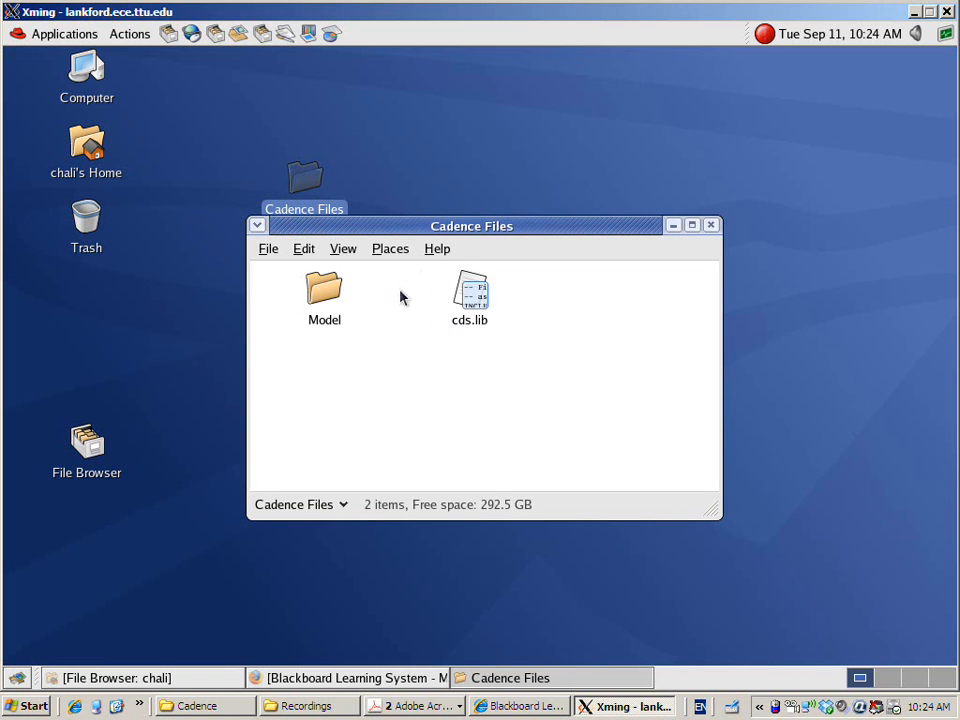
left_click(469, 300)
left_click(325, 300)
left_click(390, 344)
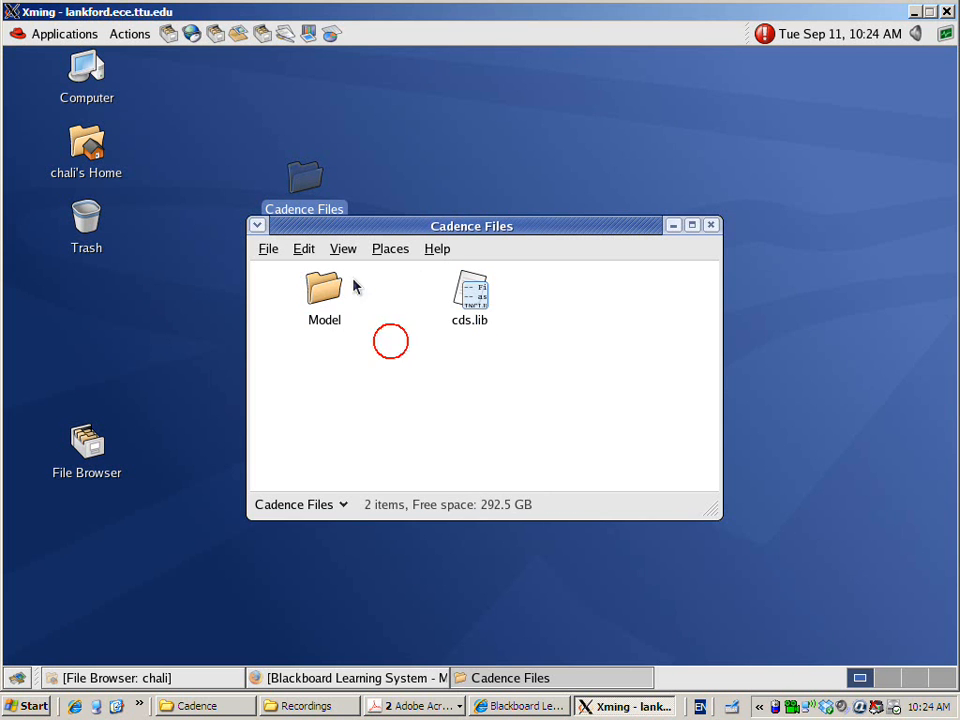
left_click(344, 250)
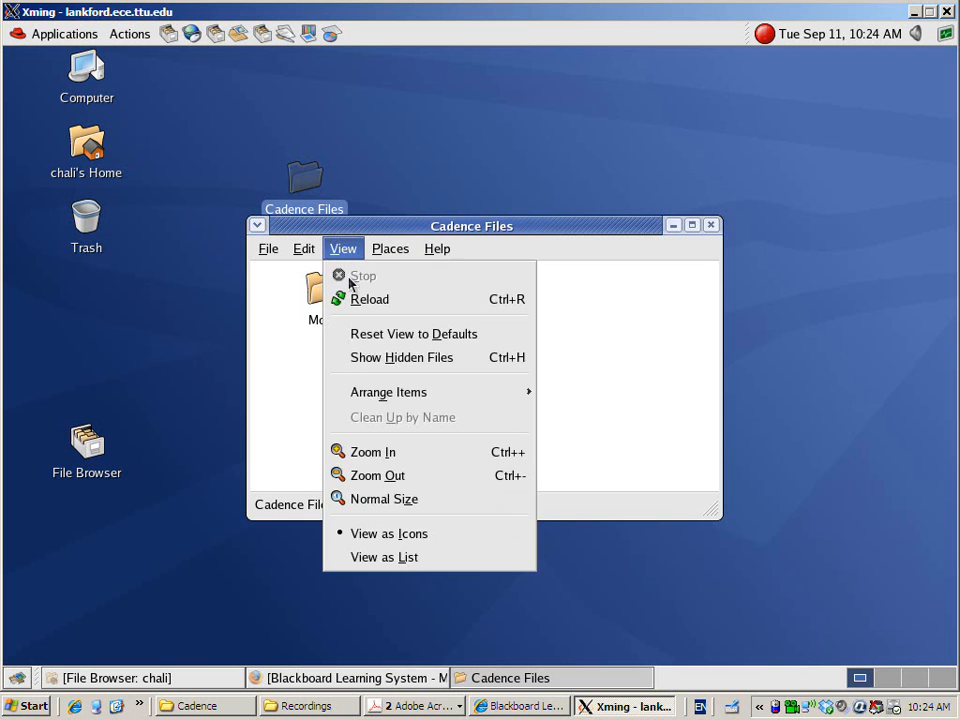
left_click(410, 358)
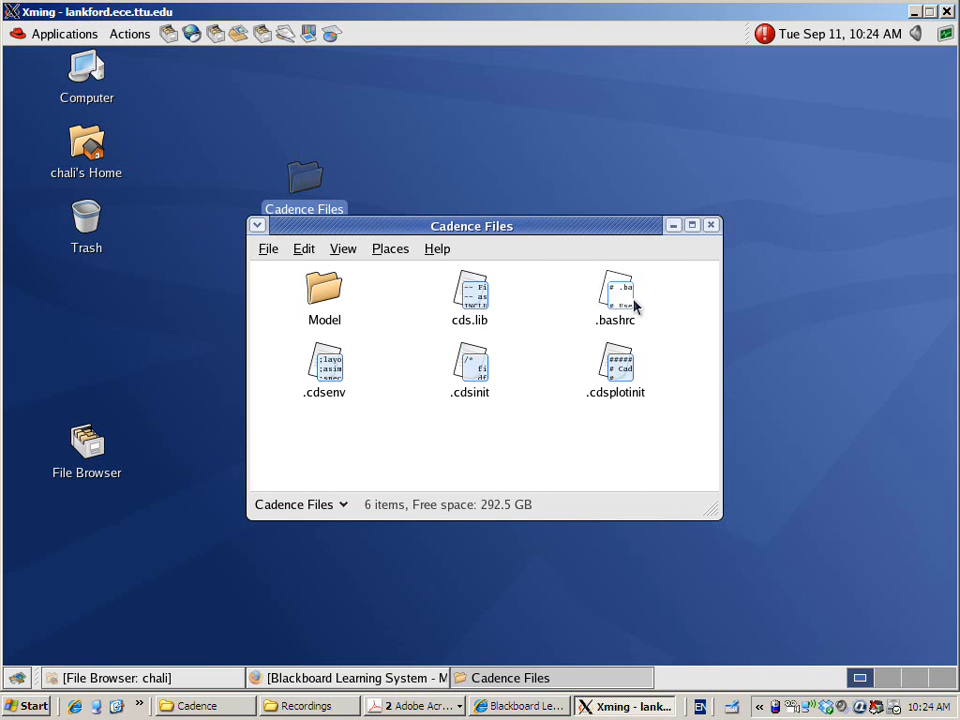
double_click(85, 445)
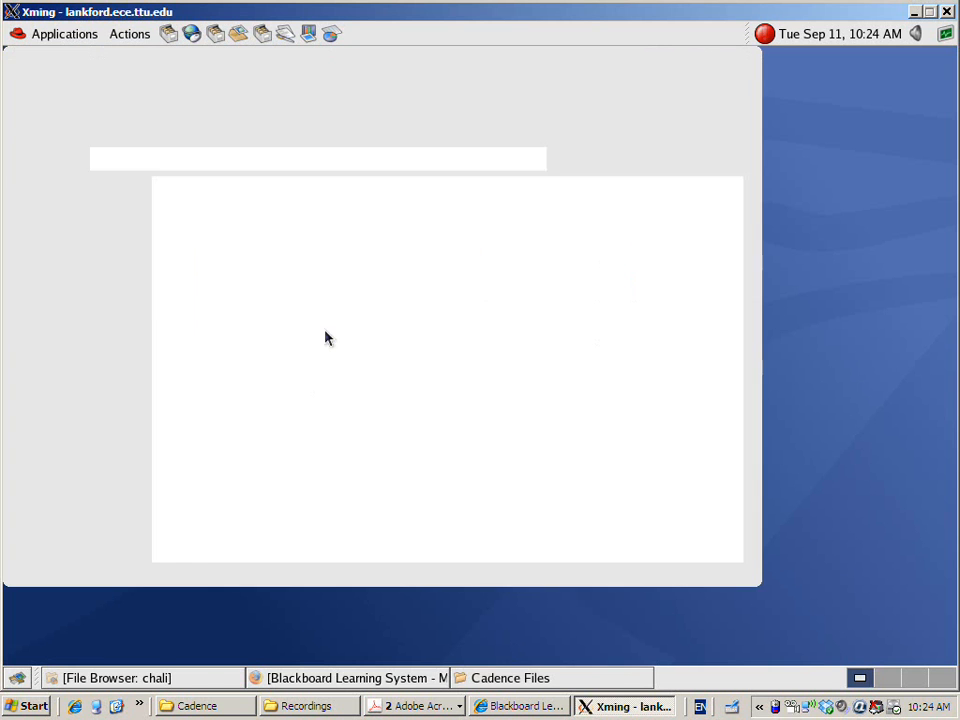
Step: Arrange the two folder windows side by side and move .bashrc into the home folder, replacing the old copy
left_click_drag(405, 58, 740, 91)
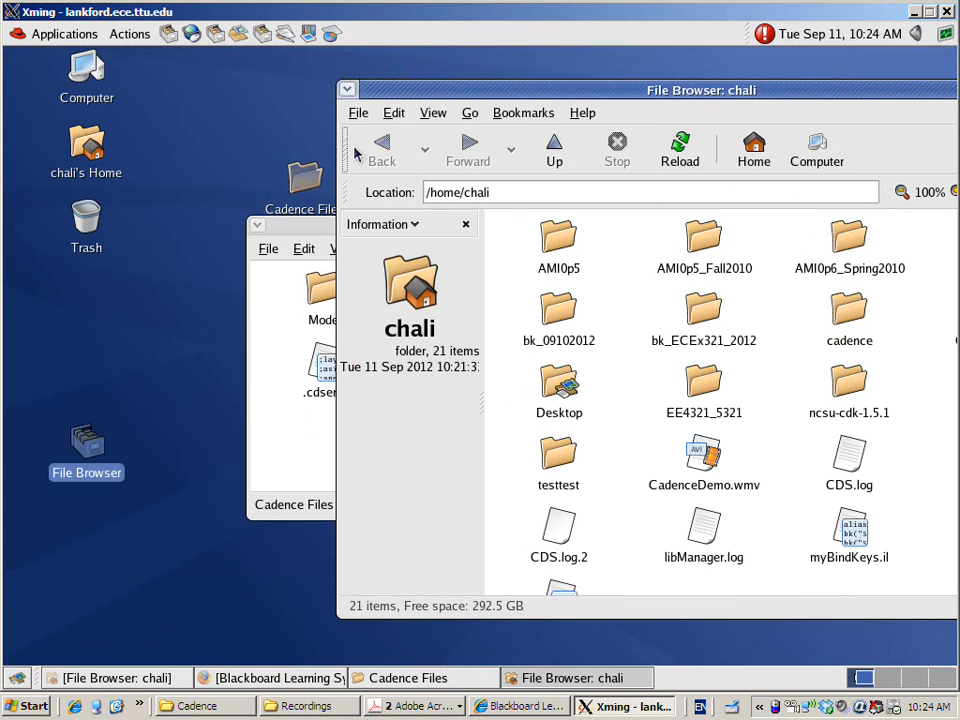
left_click_drag(285, 223, 108, 71)
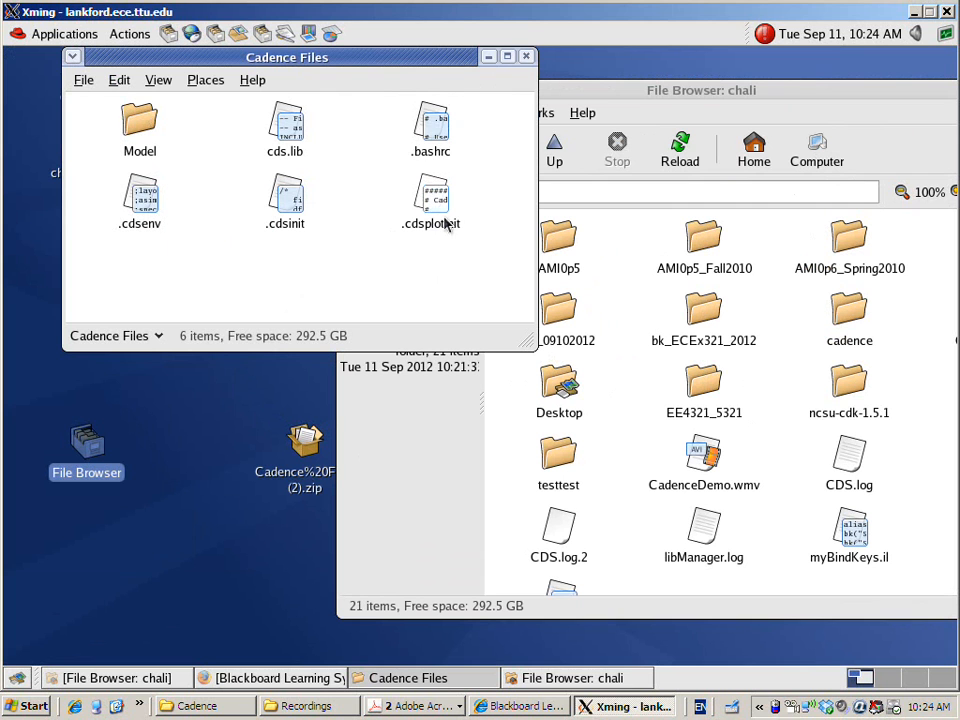
left_click(431, 138)
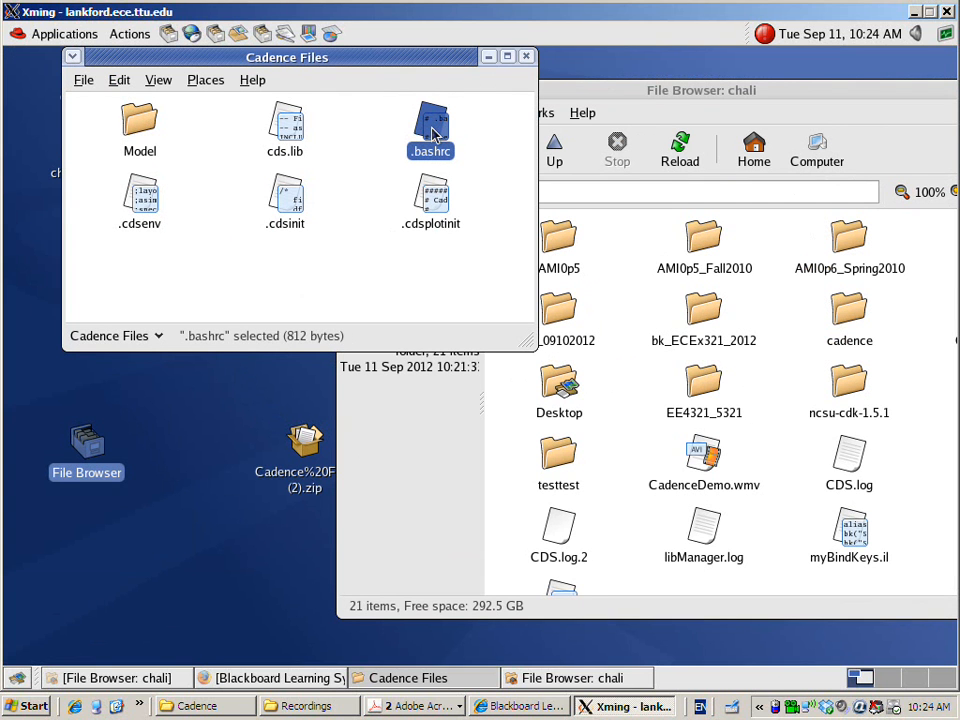
left_click_drag(433, 135, 791, 572)
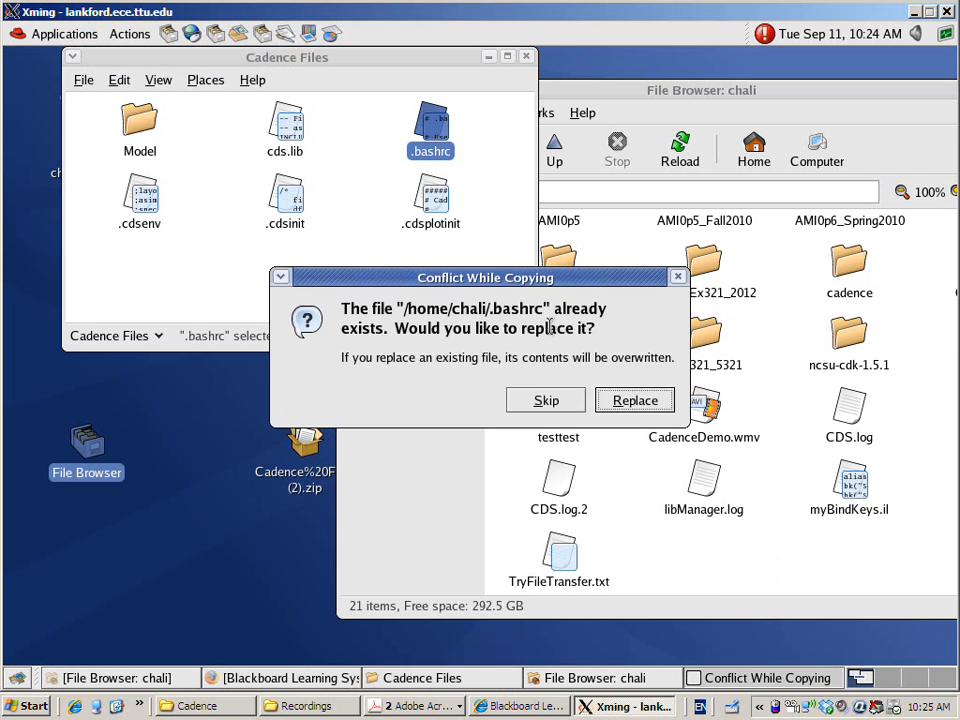
left_click(634, 400)
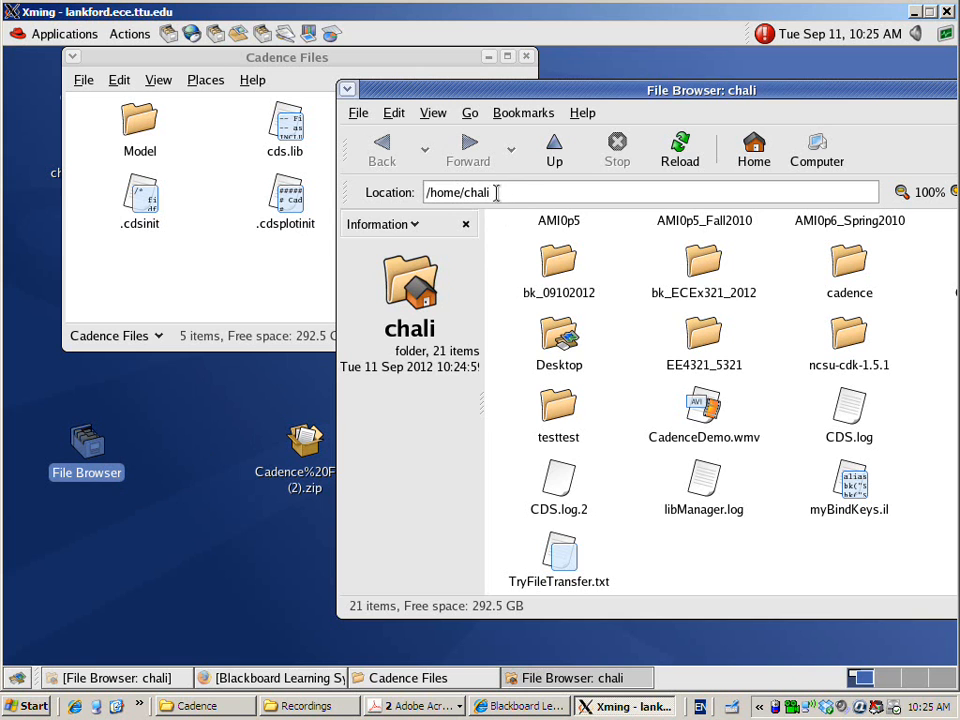
Step: Show hidden files in the home folder window and reposition it
left_click_drag(502, 193, 466, 197)
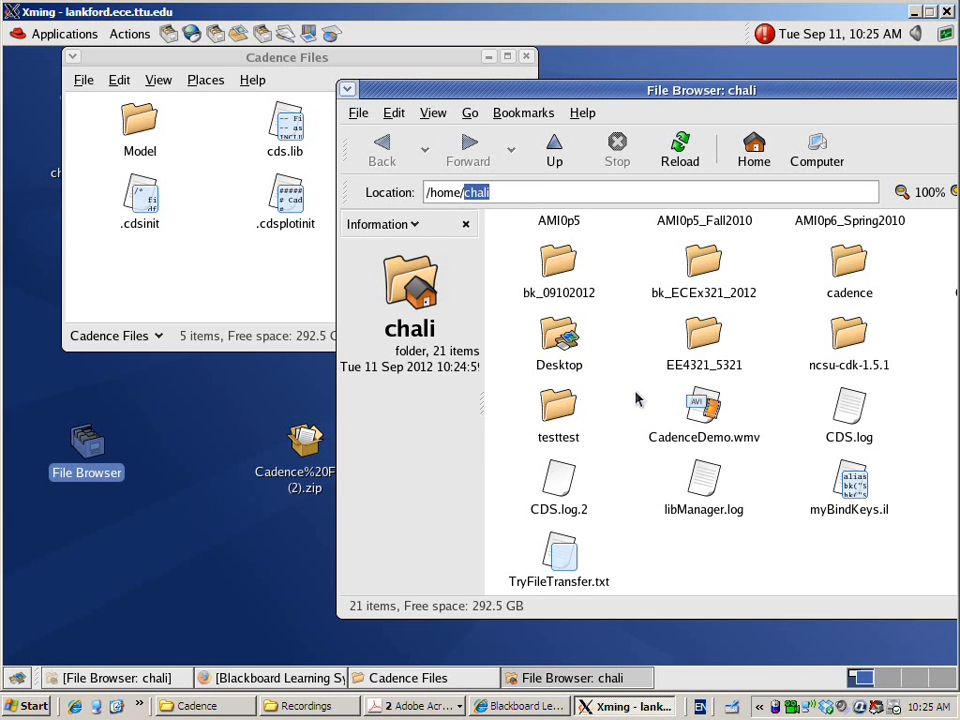
left_click(433, 113)
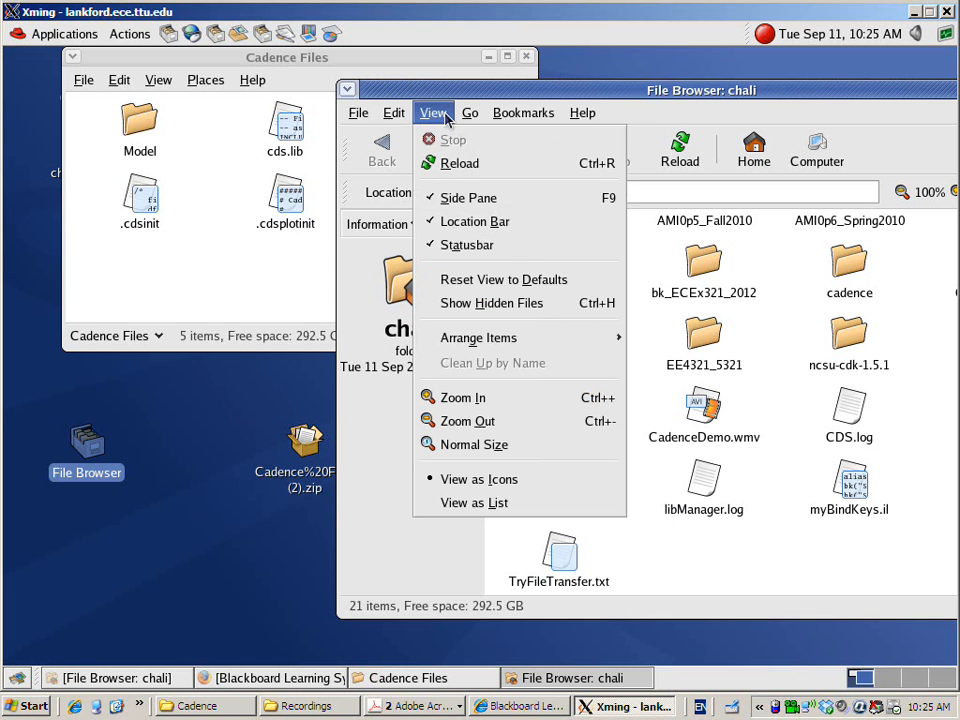
left_click(505, 304)
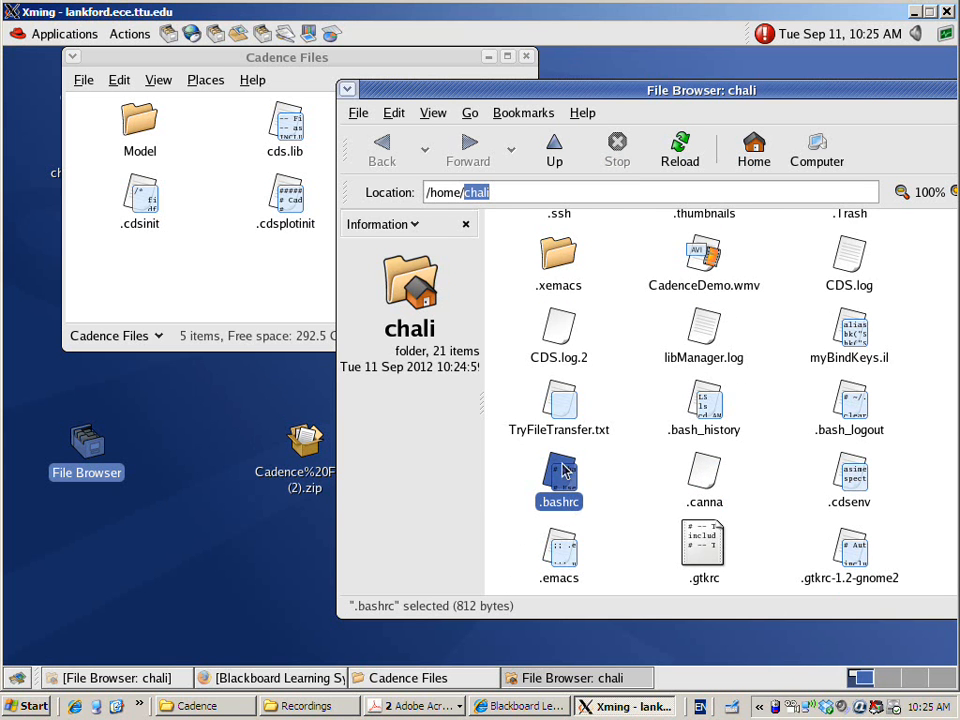
left_click_drag(636, 90, 549, 93)
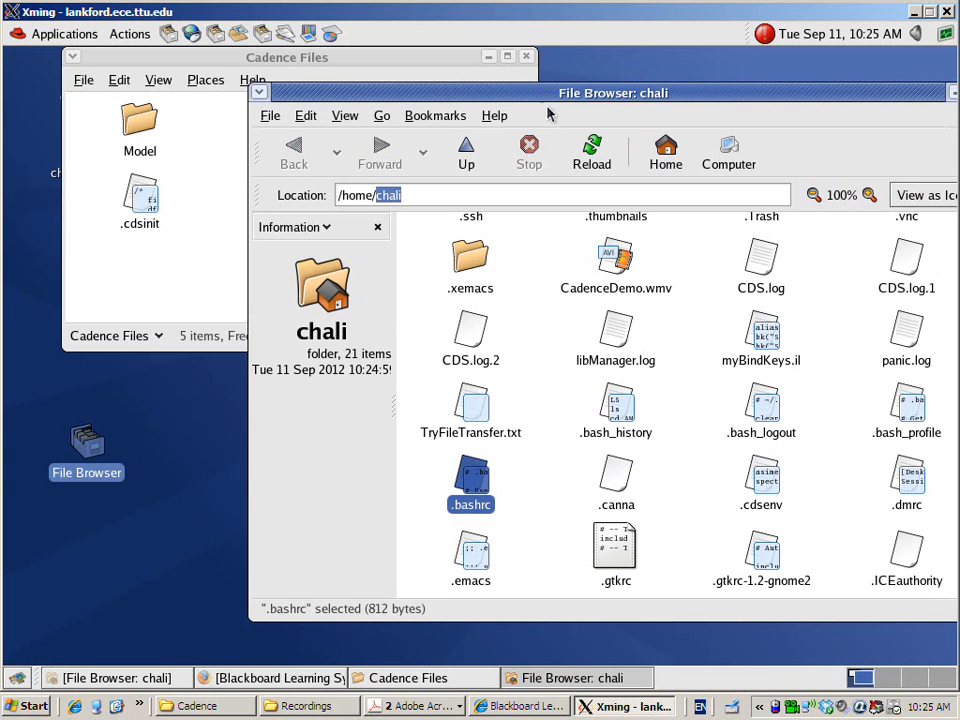
left_click(530, 250)
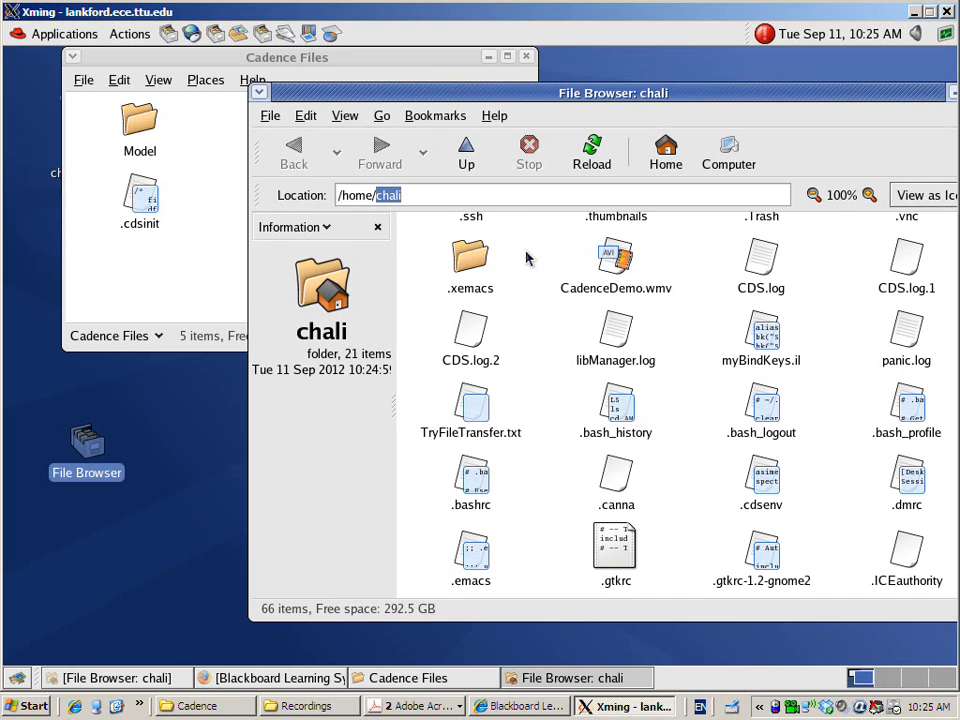
Step: Create a new folder named ECEx321_2012 in the home folder and open it
right_click(527, 258)
left_click(556, 262)
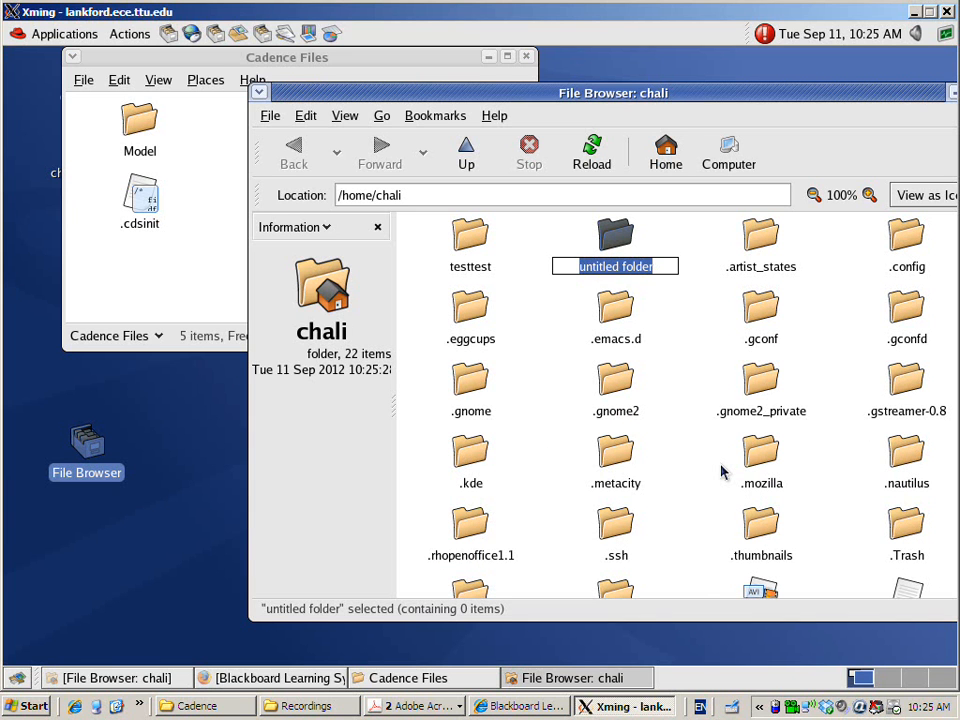
type("ECEx321_2012")
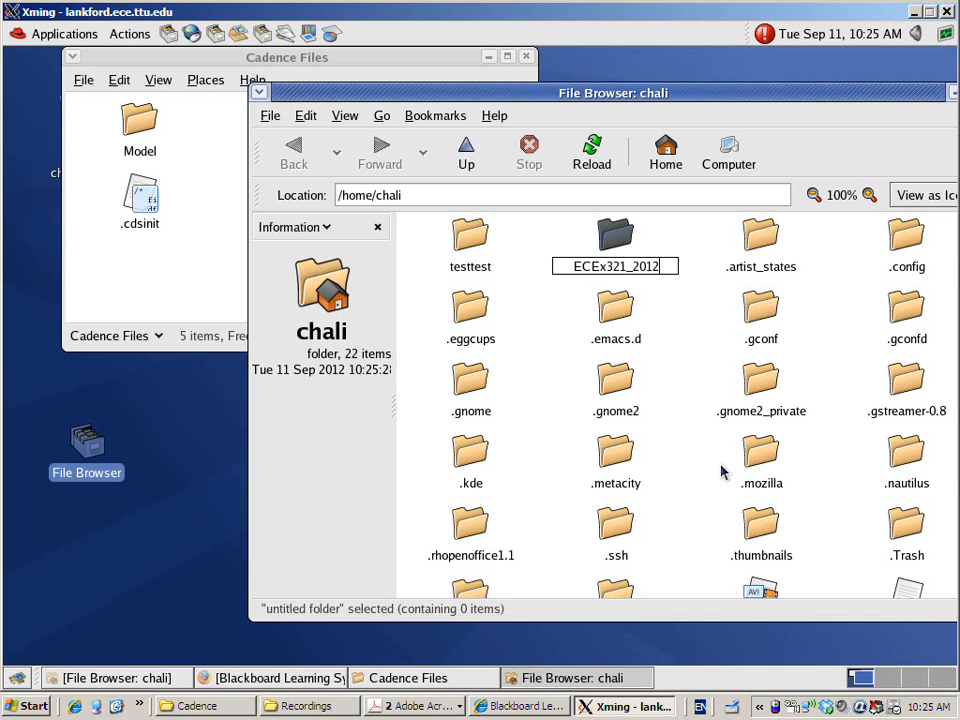
key("Return")
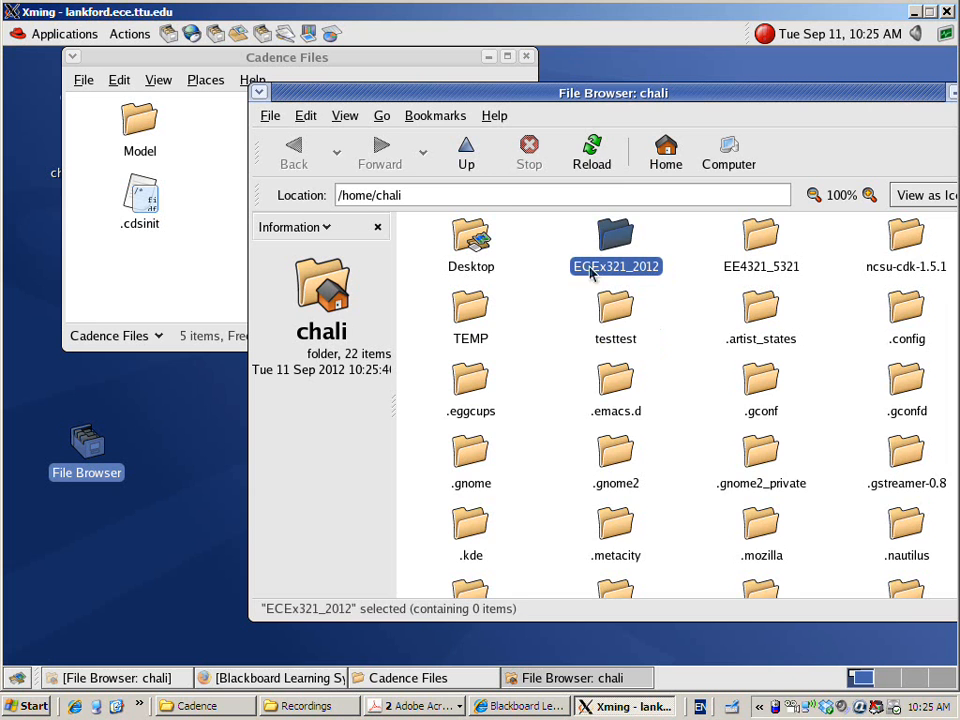
double_click(615, 250)
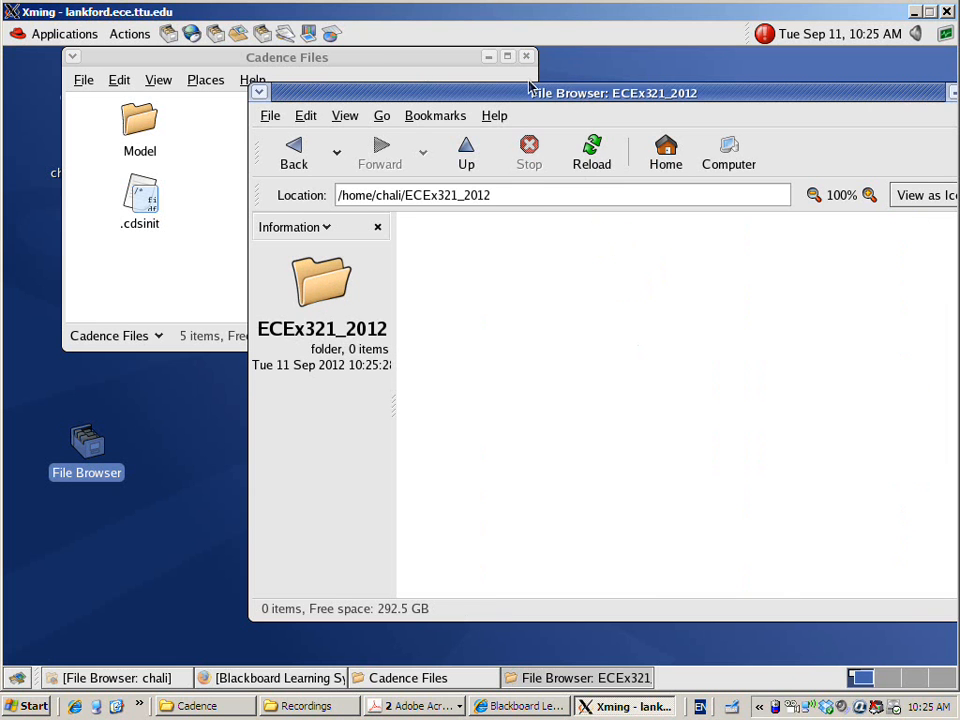
Step: Move Model, cds.lib, .cdsenv, .cdsinit and .cdsplotinit from Cadence Files into ECEx321_2012
left_click(374, 52)
left_click_drag(485, 272, 141, 86)
left_click_drag(292, 210, 718, 384)
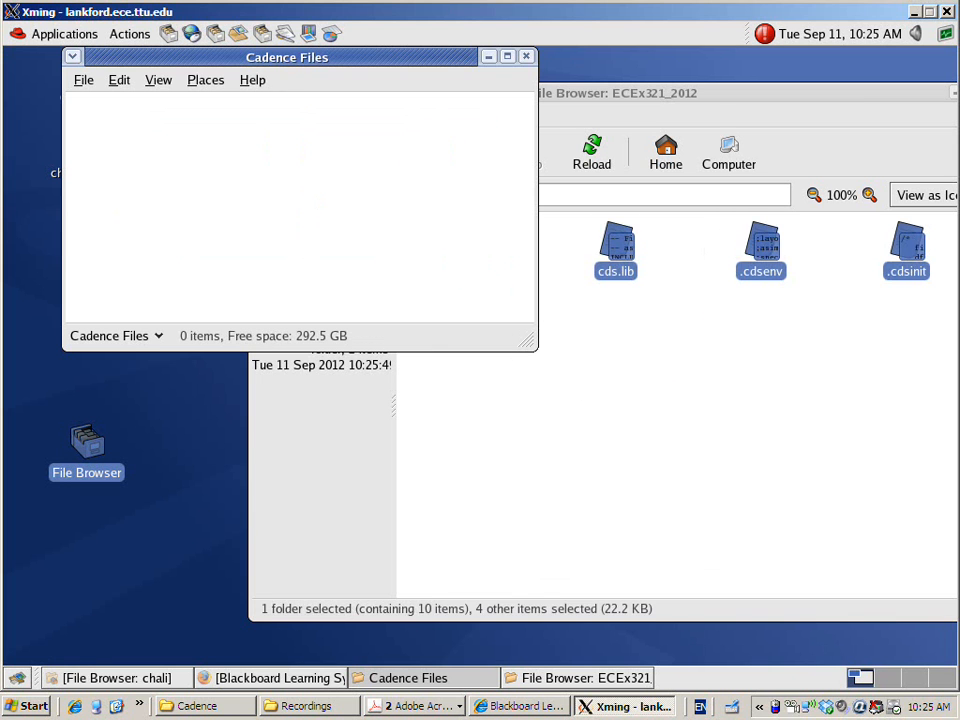
left_click_drag(705, 94, 545, 92)
left_click(534, 358)
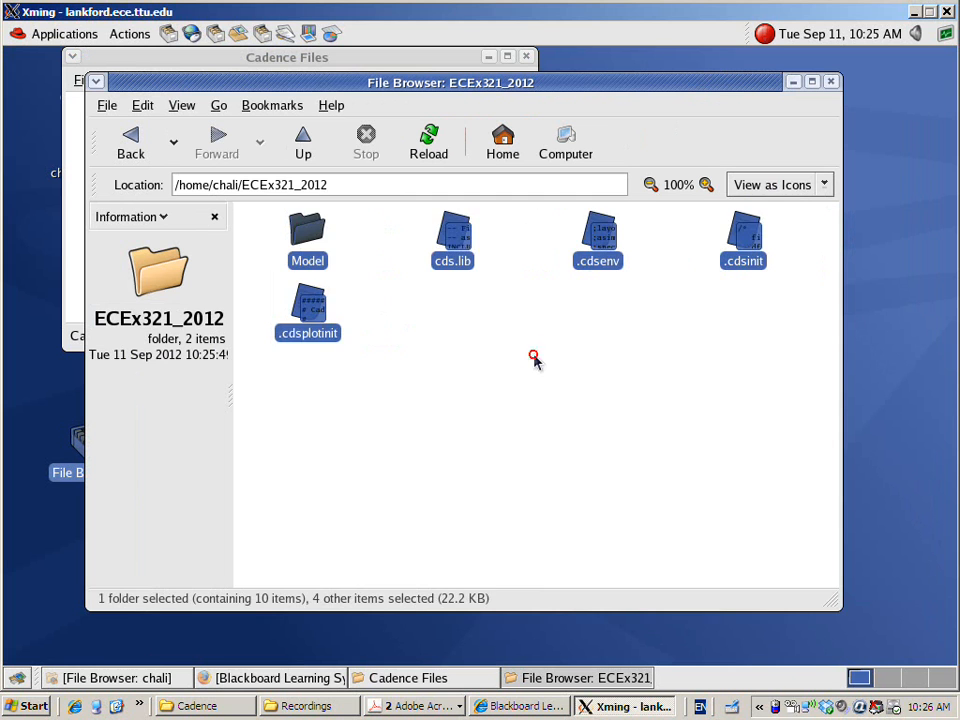
Step: Inspect the moved .cdsenv, .cdsinit, .cdsplotinit and cds.lib files in ECEx321_2012
left_click(606, 243)
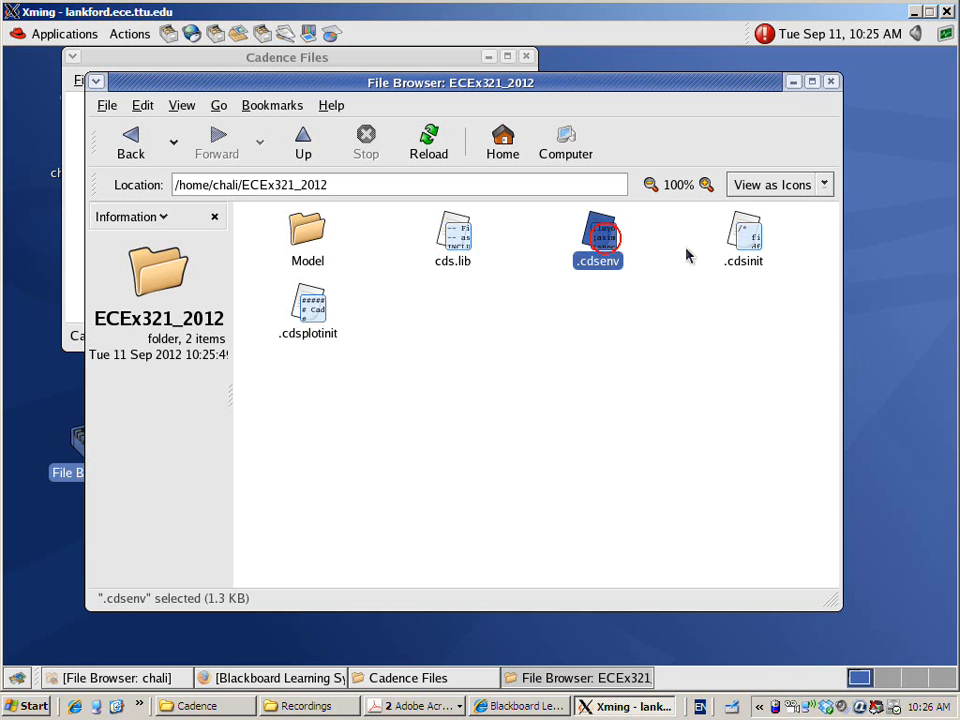
left_click(757, 245)
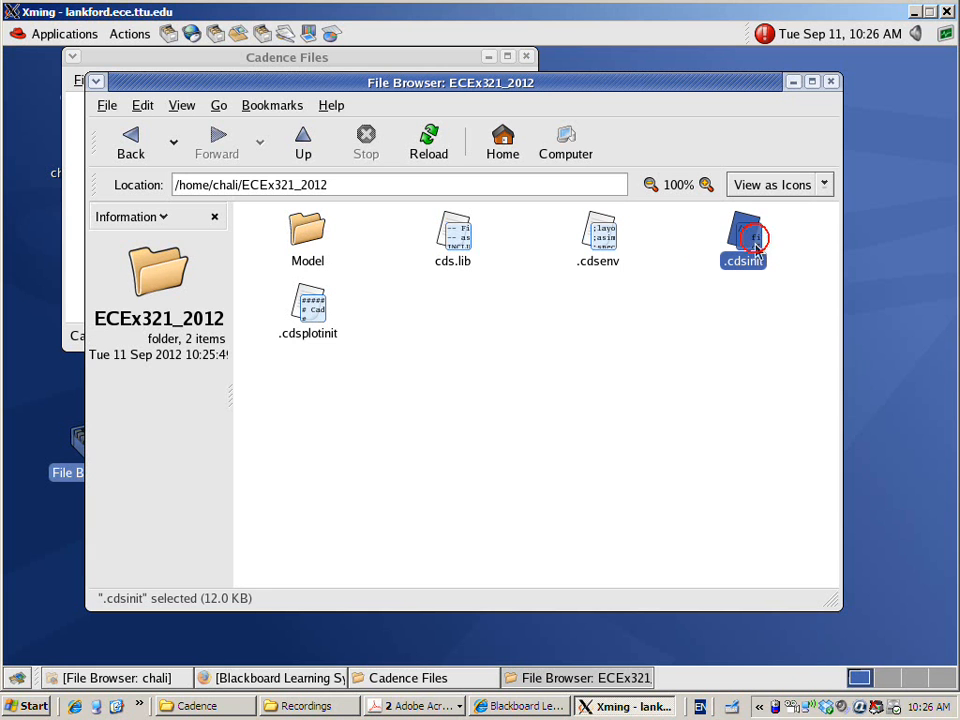
left_click(738, 301)
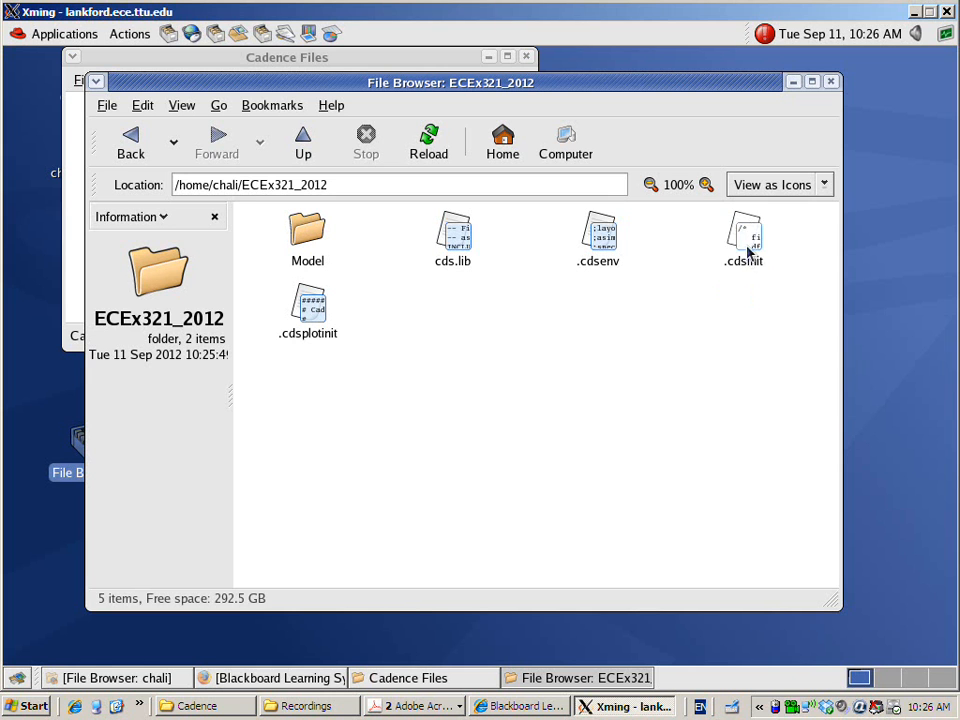
left_click(745, 243)
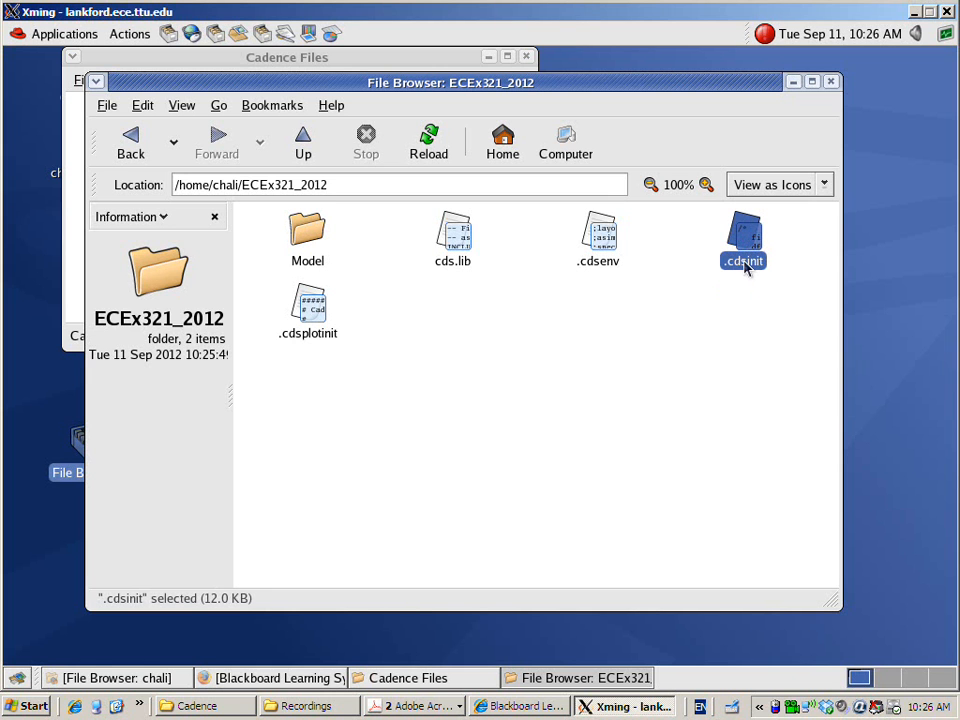
left_click(310, 313)
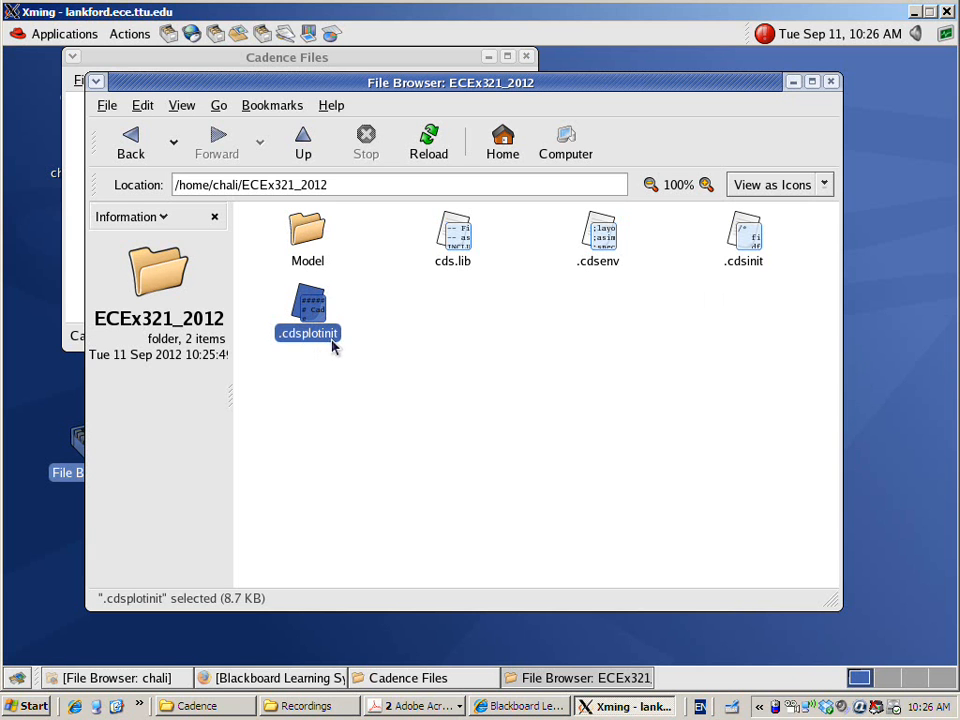
left_click(356, 385)
left_click(308, 312)
left_click(455, 232)
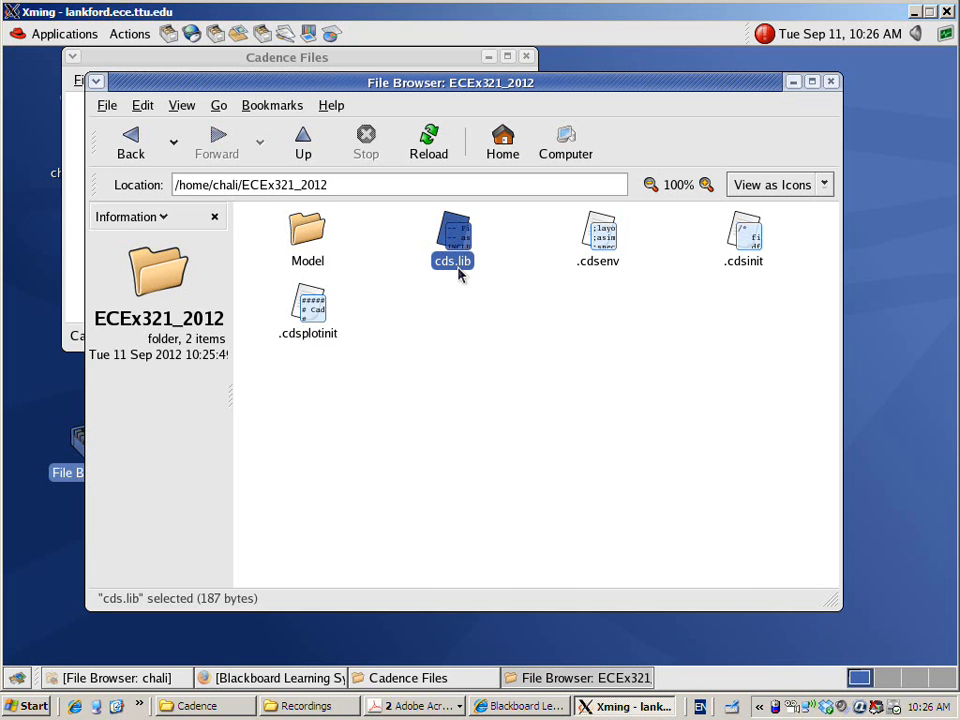
left_click(471, 289)
left_click(453, 240)
left_click(477, 307)
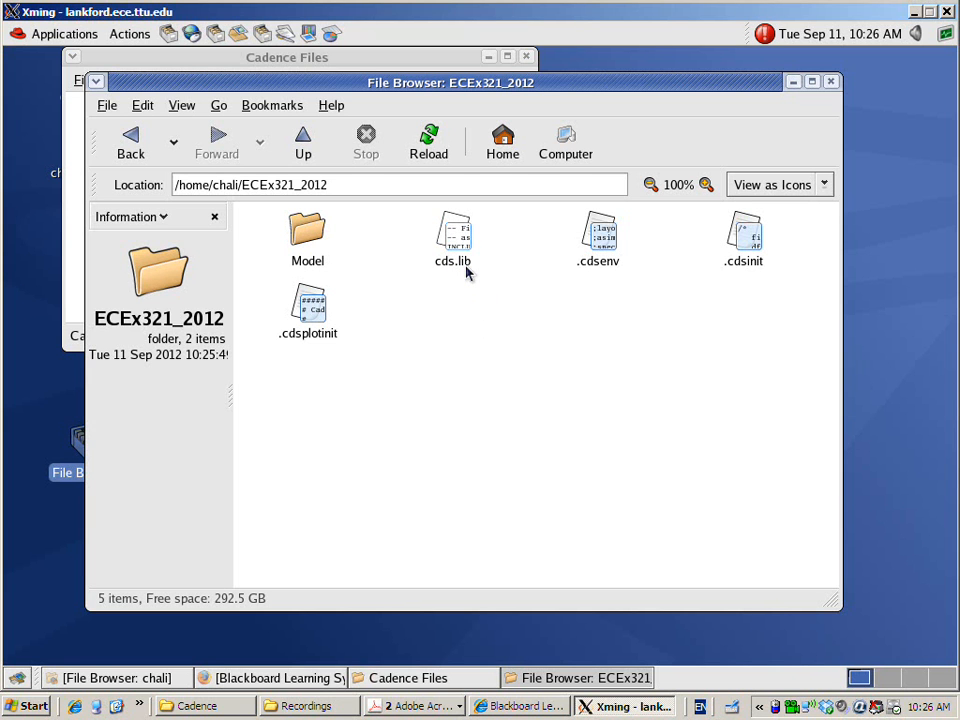
double_click(314, 240)
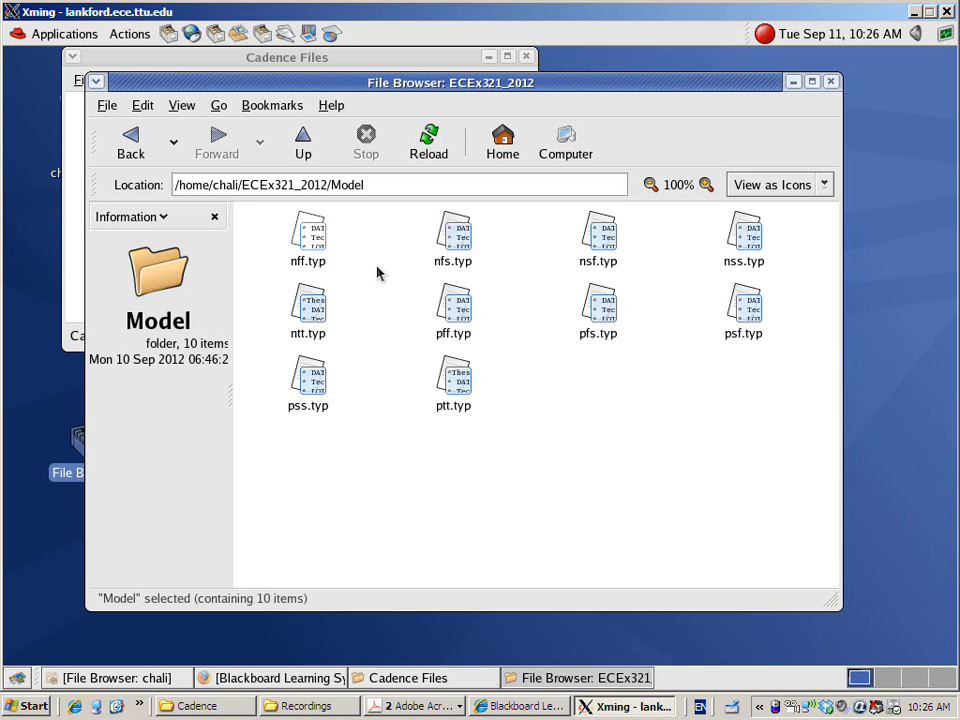
left_click(312, 240)
left_click(310, 308)
left_click(308, 380)
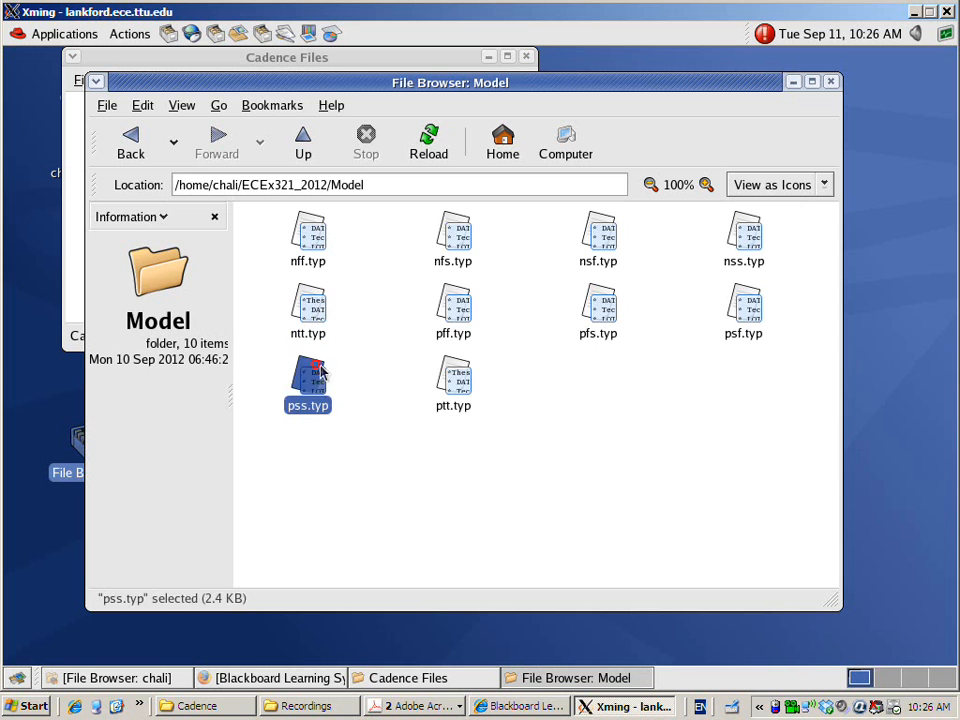
left_click(450, 374)
left_click(453, 326)
left_click(453, 252)
left_click(595, 255)
left_click(600, 318)
left_click(740, 312)
left_click(742, 240)
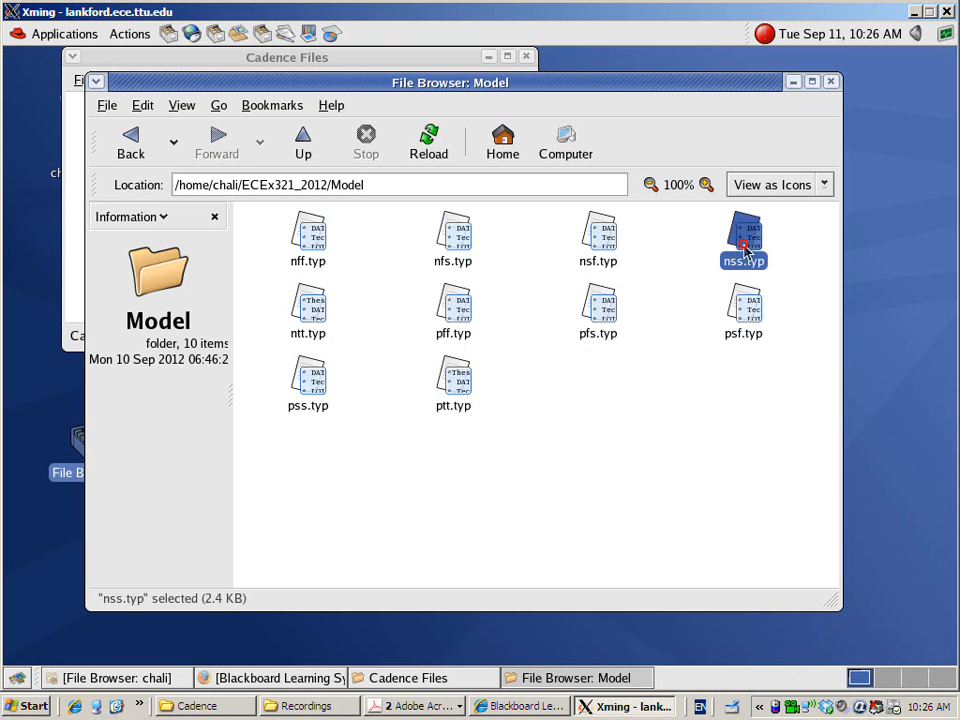
left_click(709, 456)
left_click(303, 140)
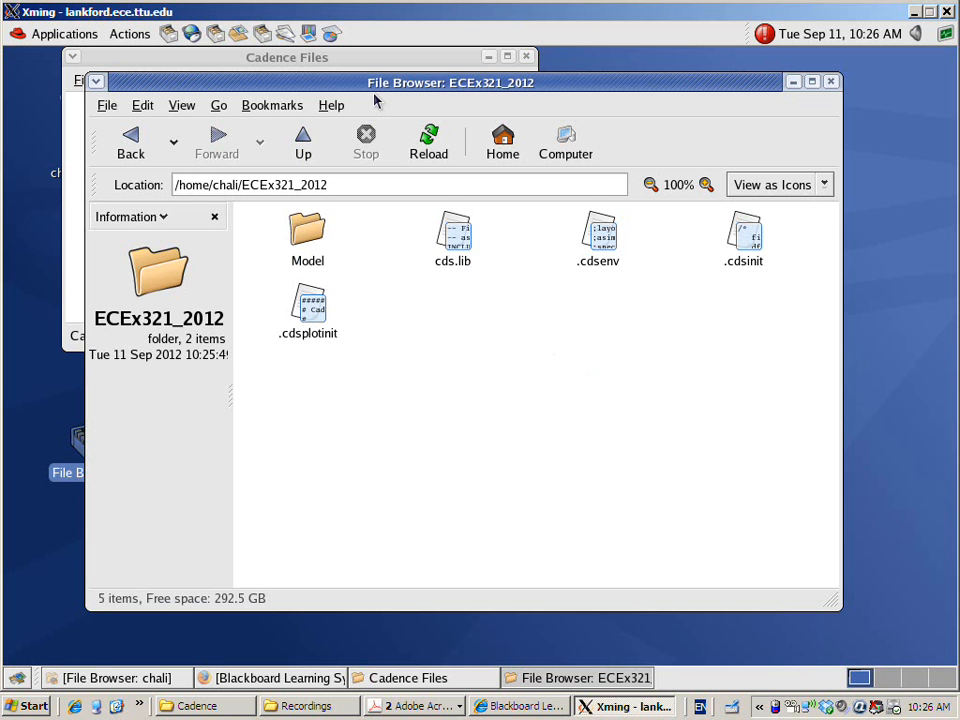
left_click_drag(377, 84, 377, 112)
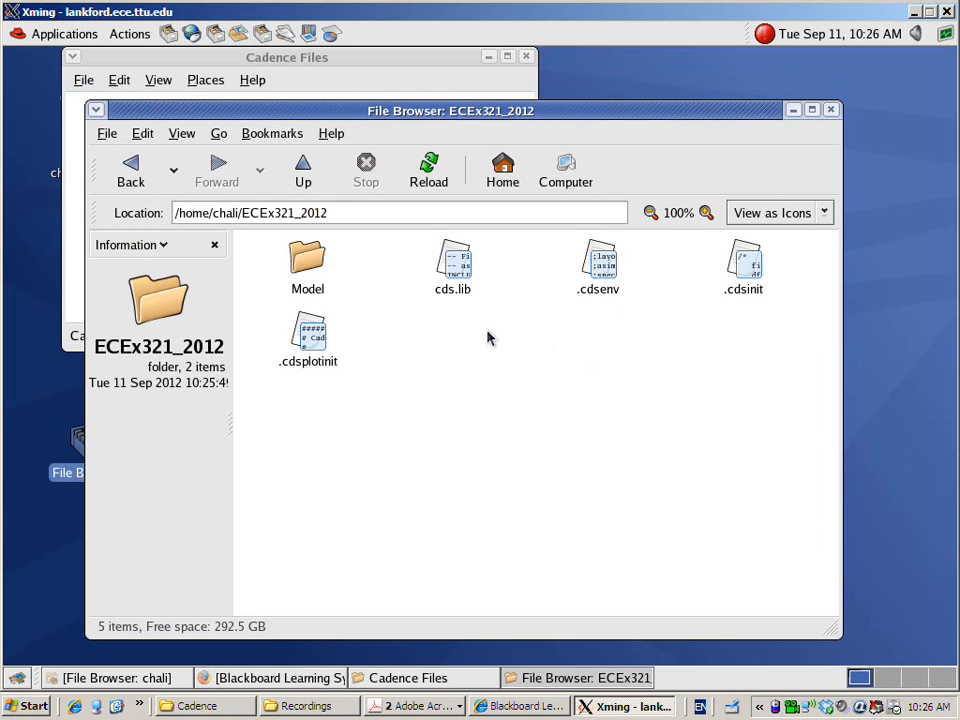
right_click(446, 375)
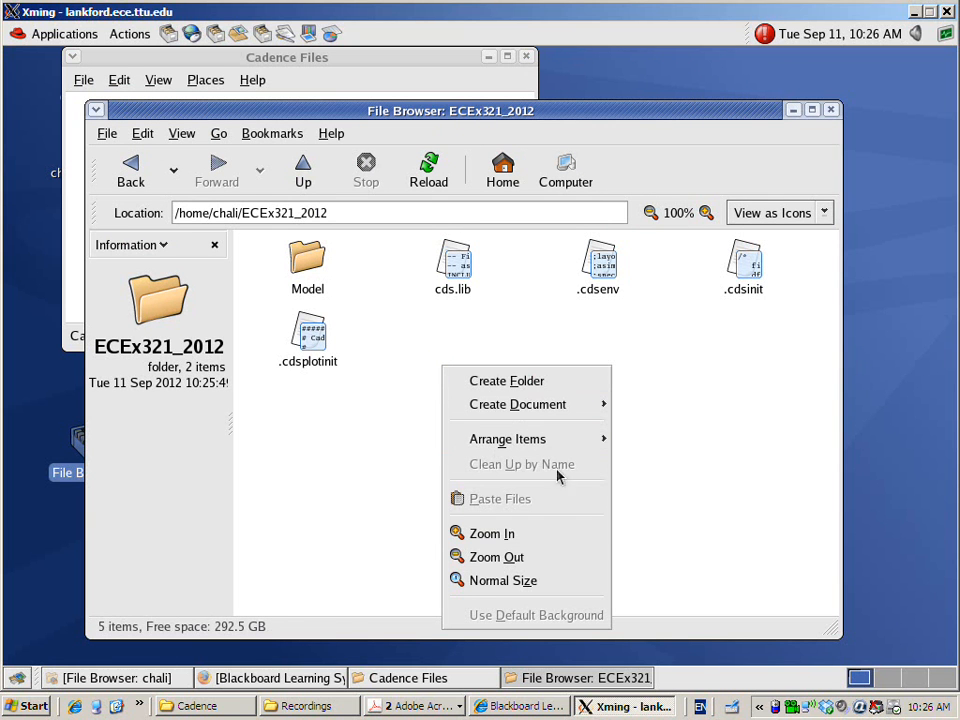
left_click(692, 422)
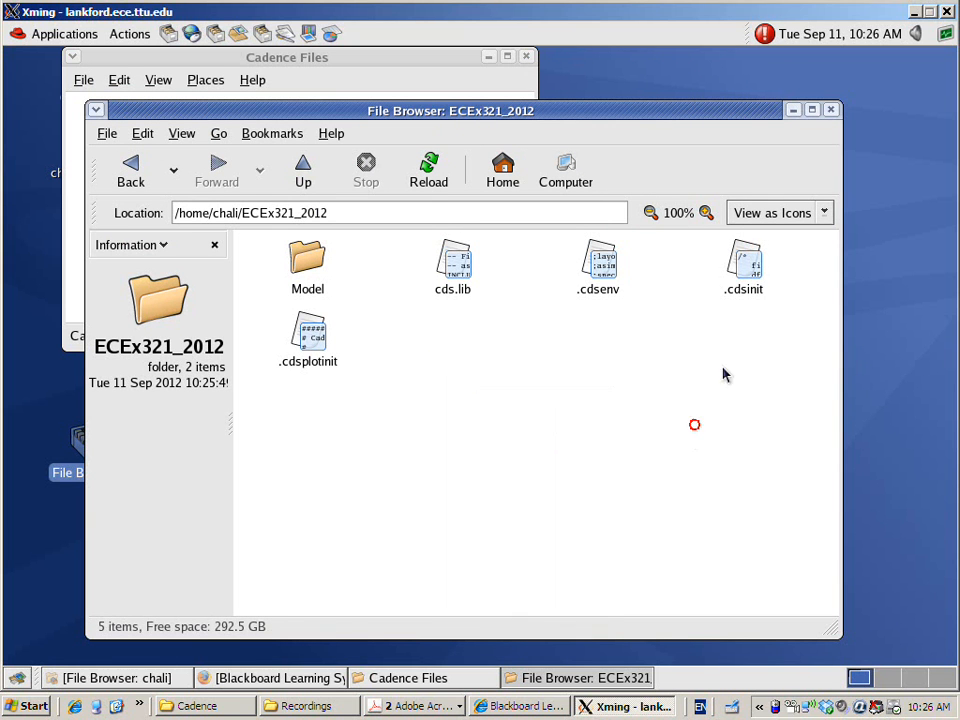
left_click(793, 110)
Step: Open a terminal from the desktop menu and list the home directory
left_click(488, 57)
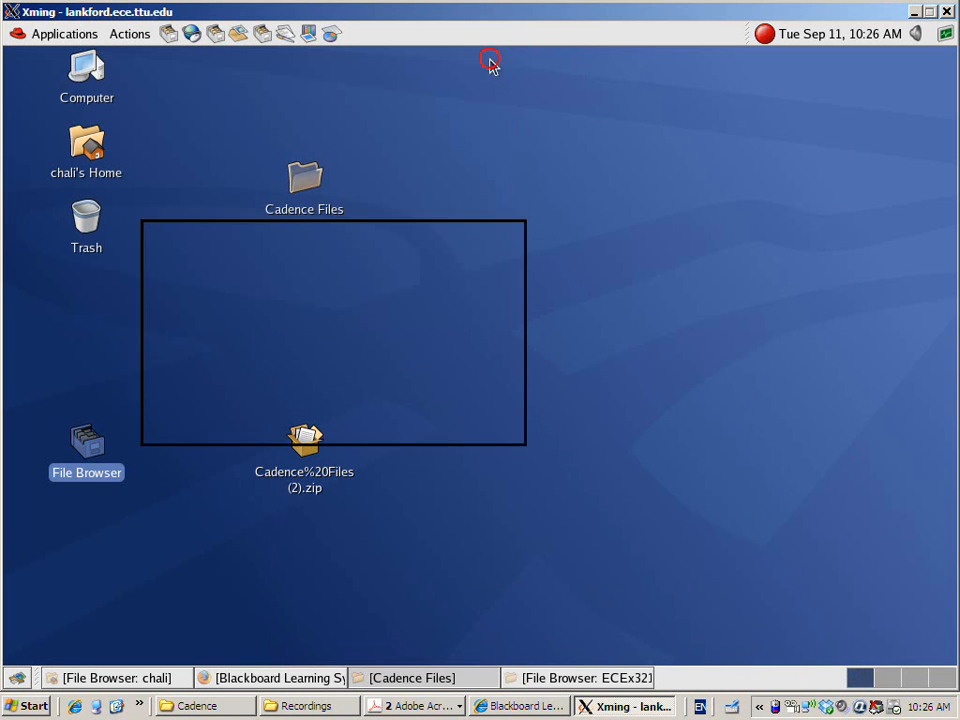
right_click(489, 250)
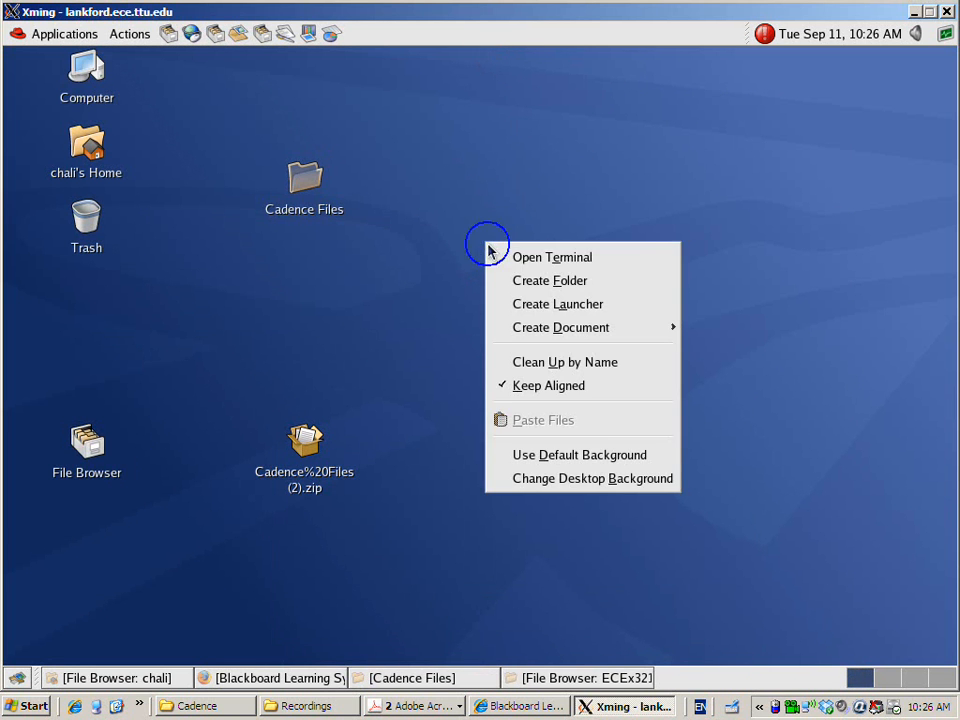
left_click(521, 262)
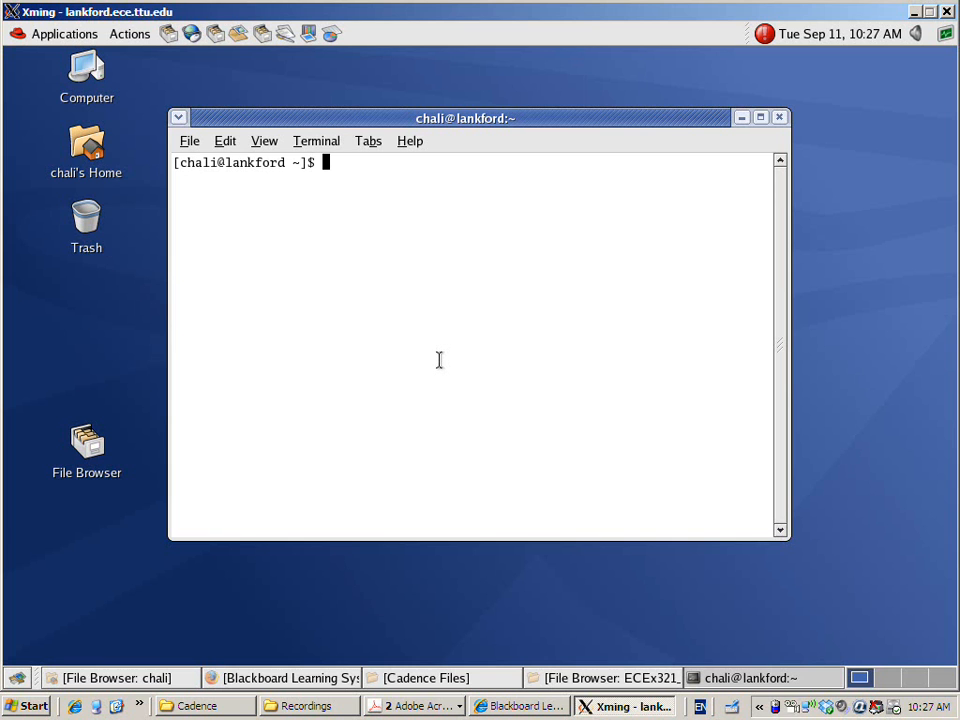
type("ls")
key("Return")
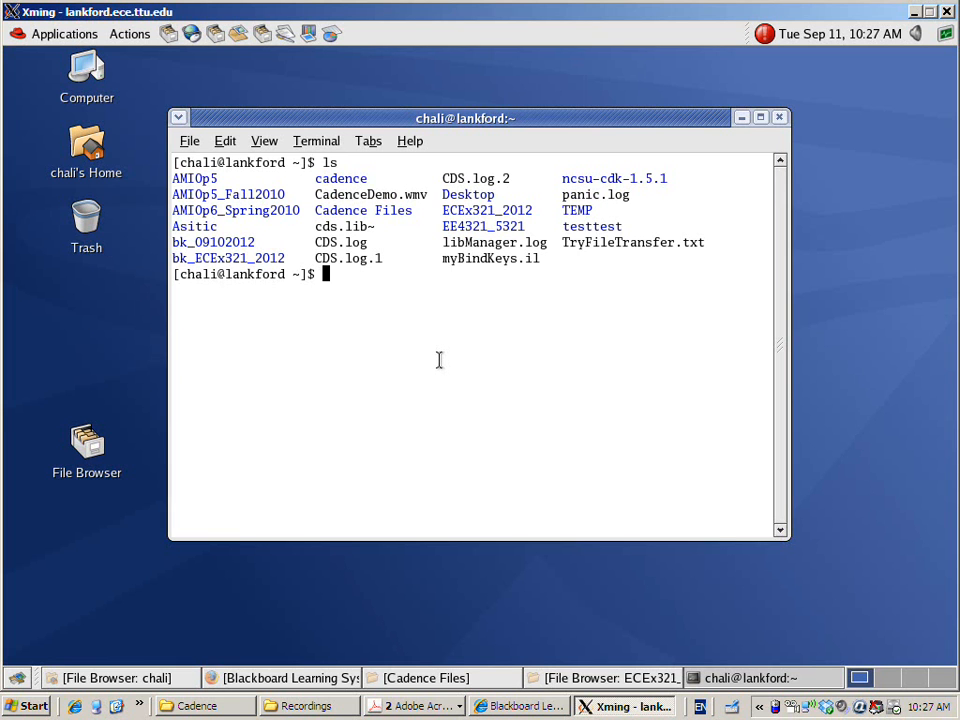
Step: Change into the ECEx321_2012 folder and list its files, including hidden ones with ls -a
type("cd EC")
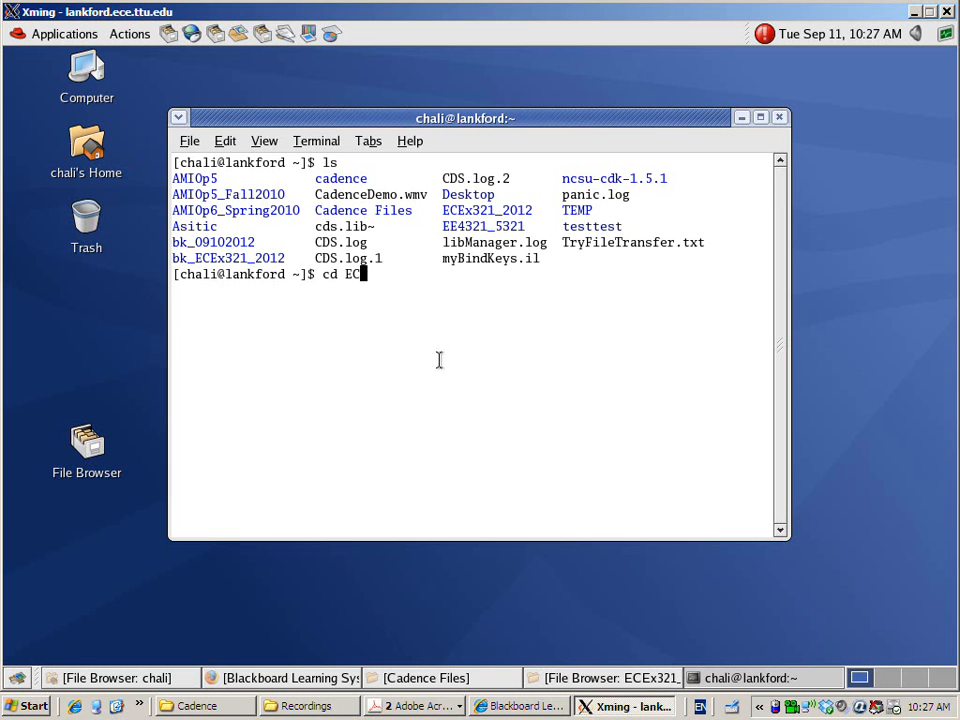
type("Ex321_20")
key("Tab")
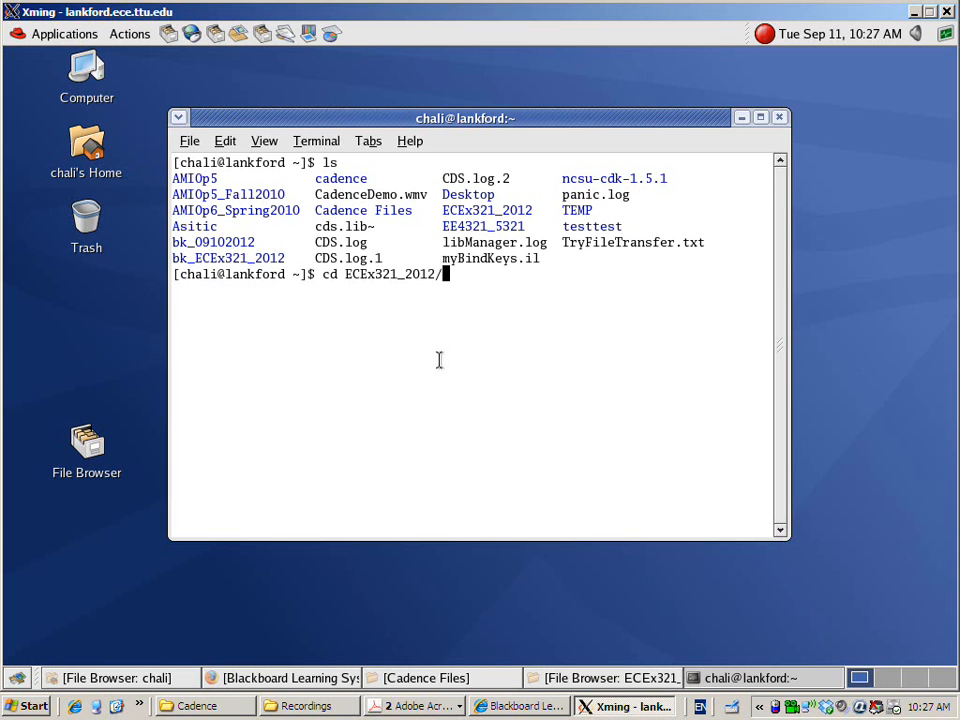
key("Return")
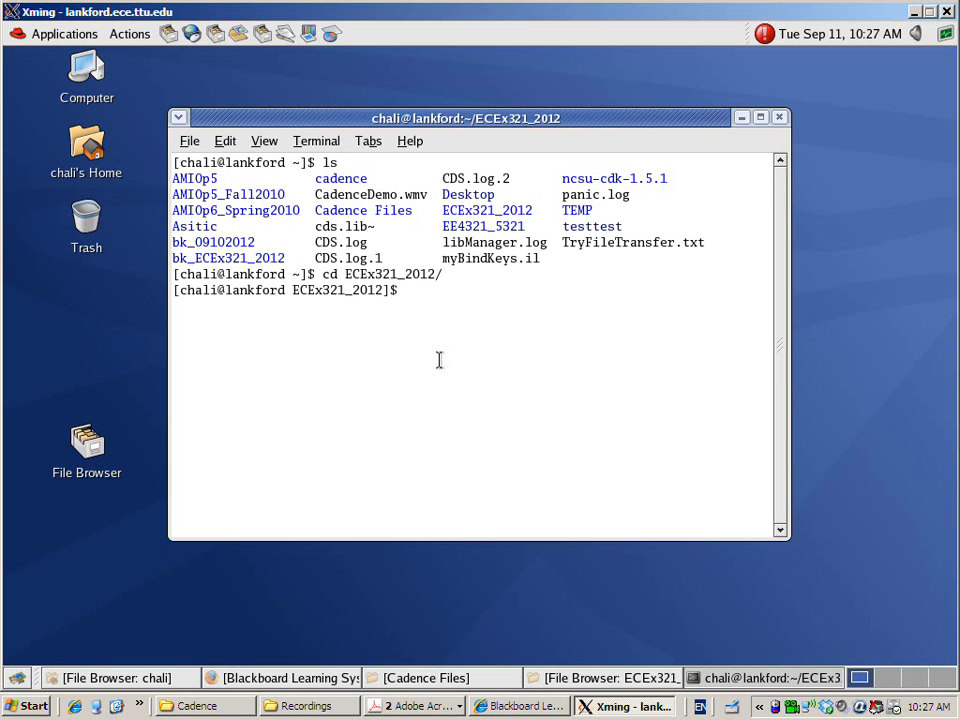
type("ls")
key("Return")
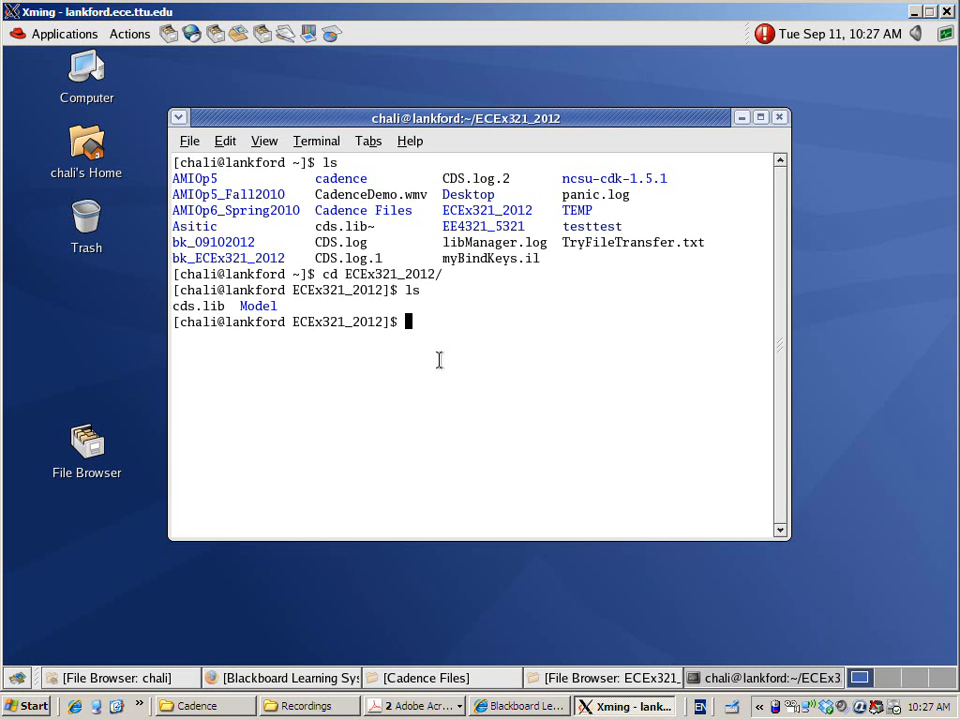
type("ls ")
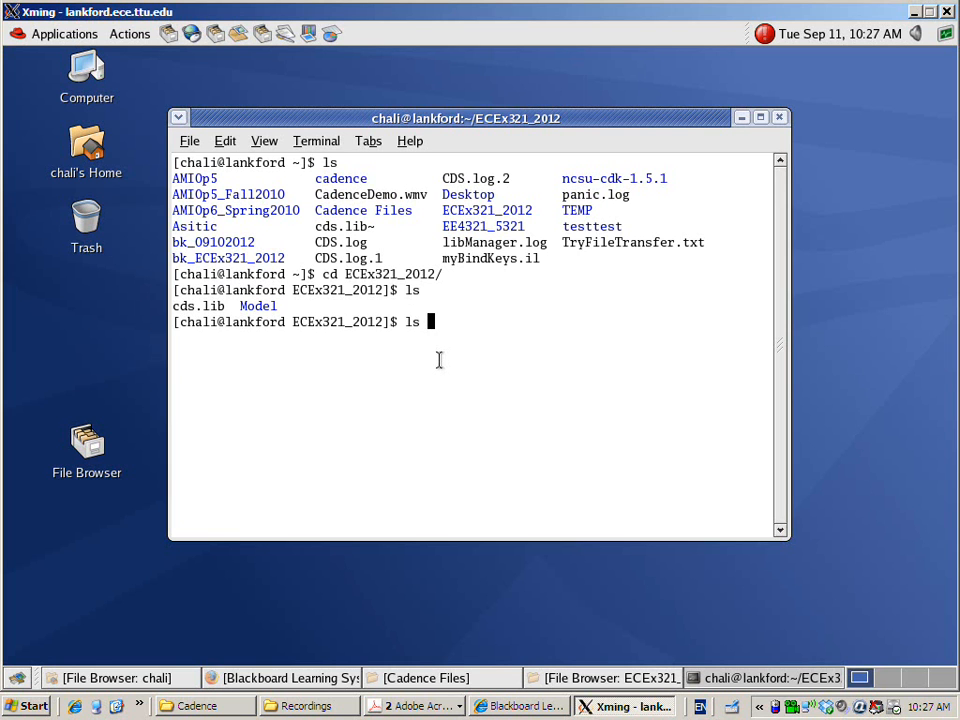
type("-a")
key("Return")
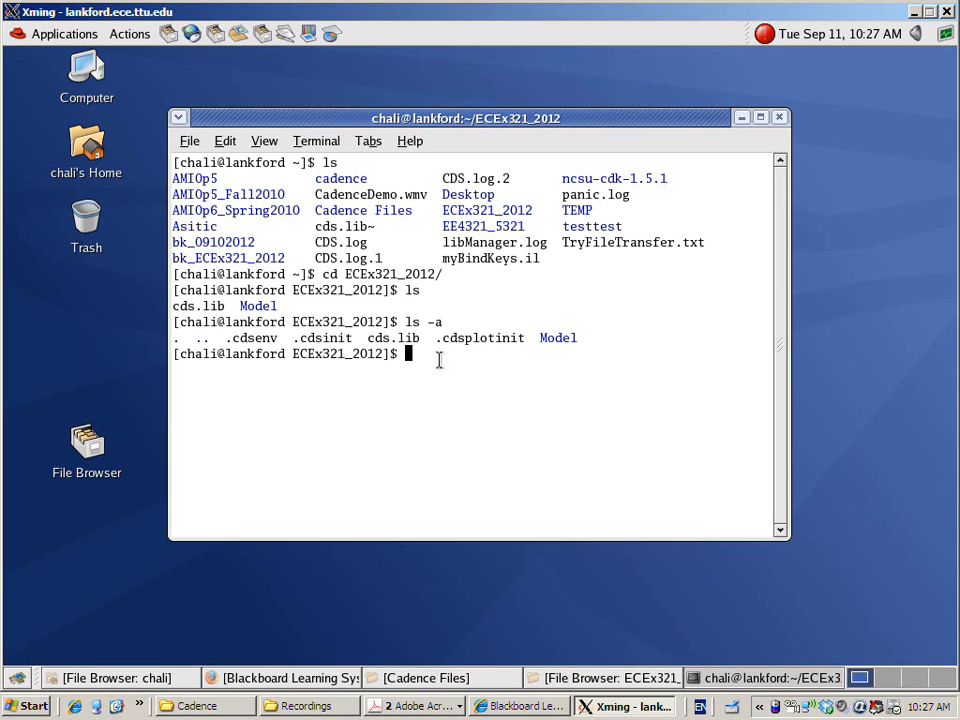
Step: Note the .cdsinit file in the listing, then launch Cadence with icfb &
left_click_drag(294, 338, 352, 338)
left_click(454, 360)
type("icfb &")
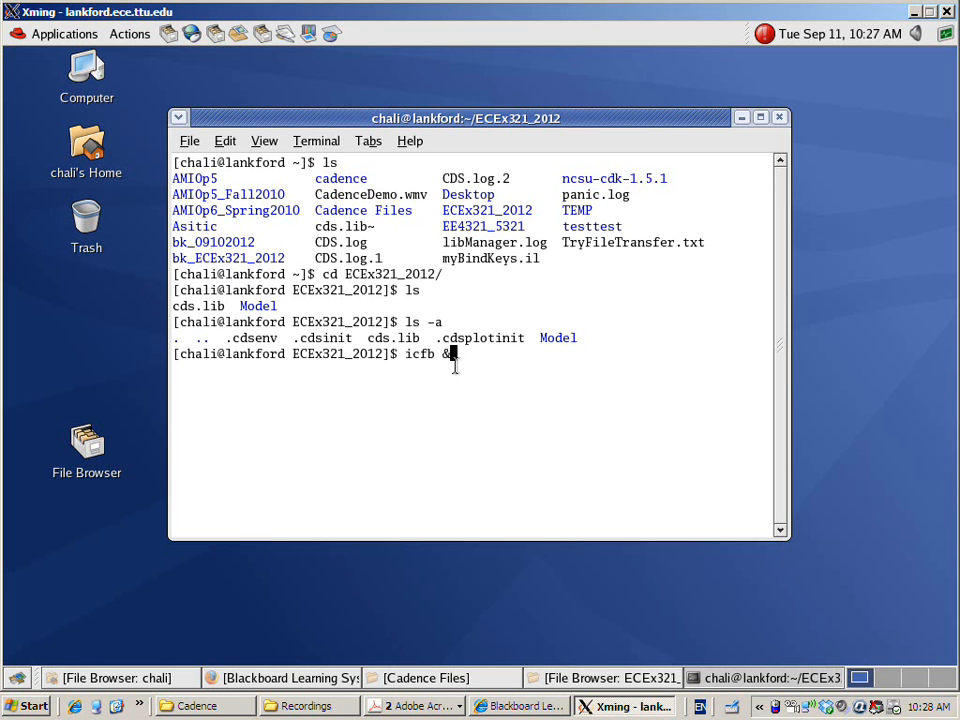
key("Return")
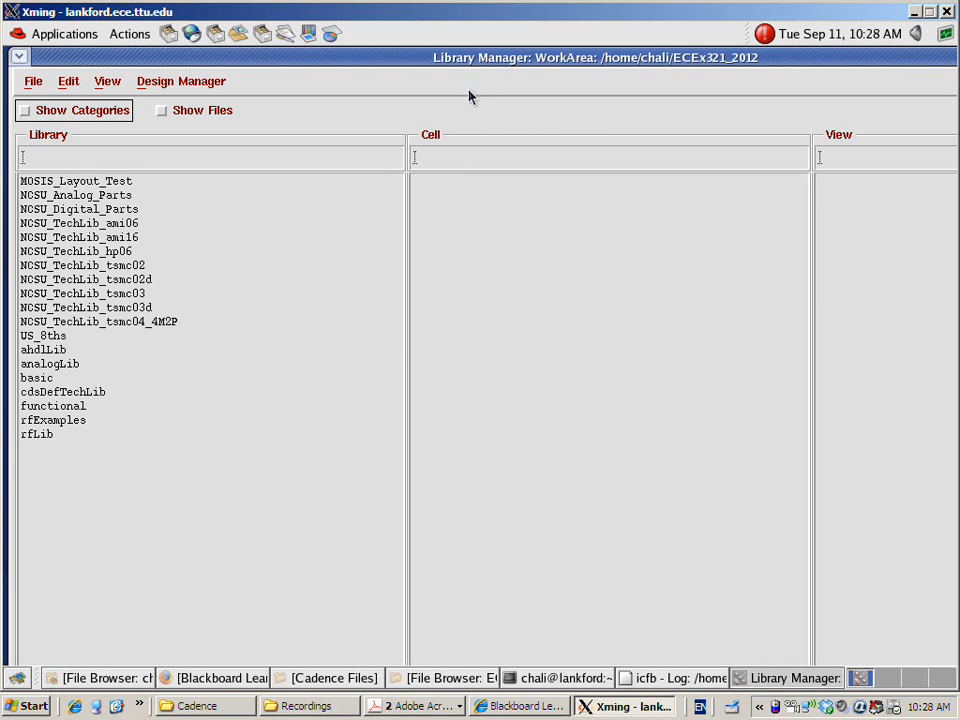
left_click(671, 680)
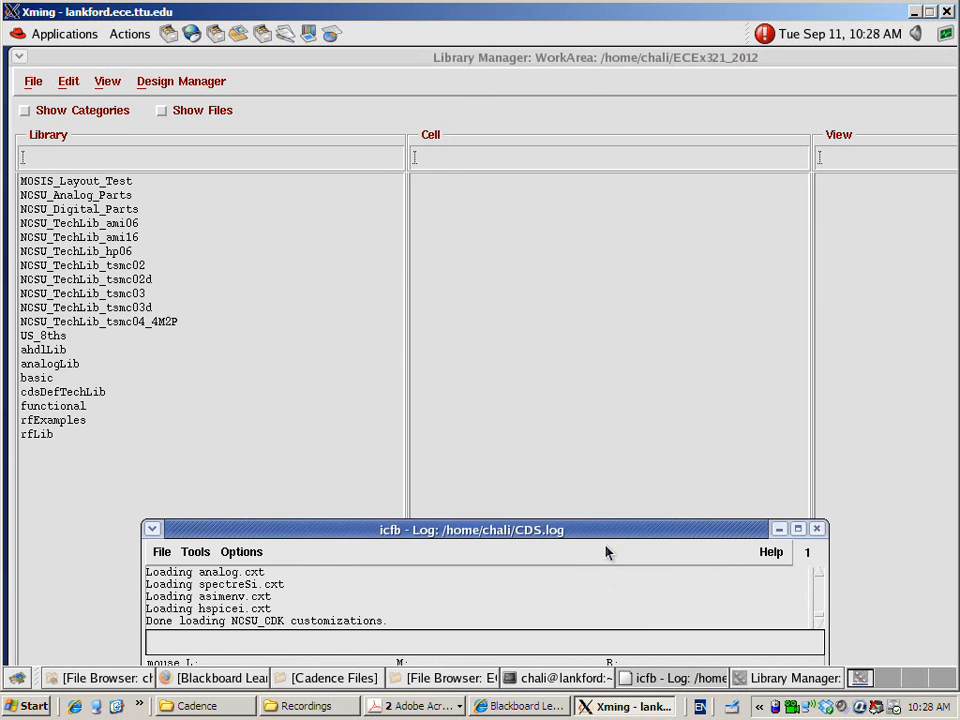
left_click_drag(606, 530, 617, 485)
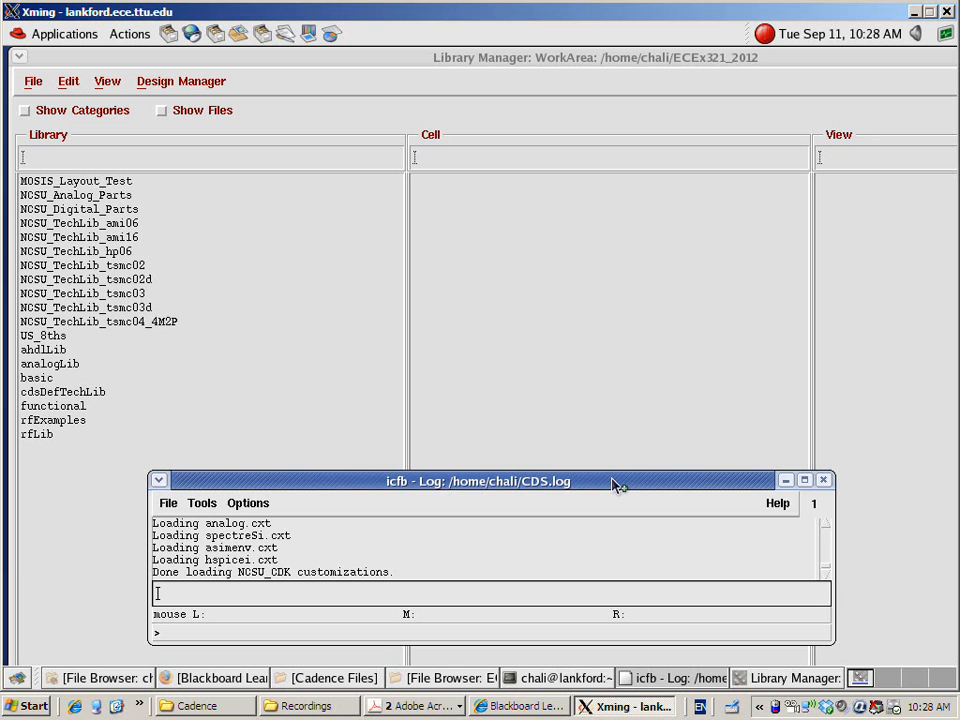
mouse_move(617, 485)
left_mouse_down()
mouse_move(624, 478)
mouse_move(606, 446)
mouse_move(607, 480)
left_mouse_up()
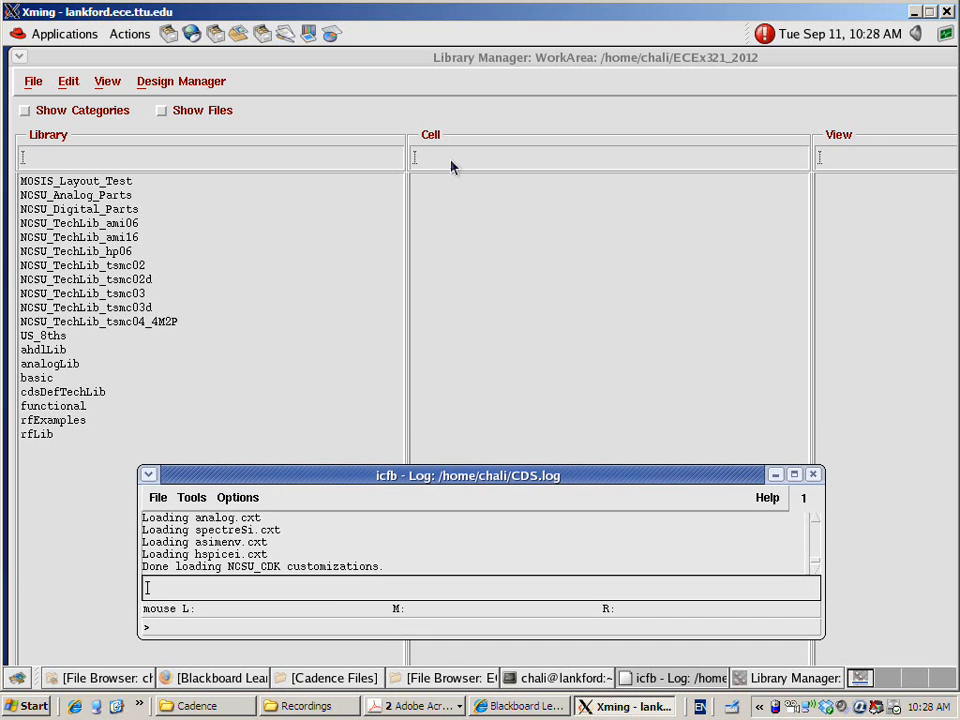
left_click(497, 64)
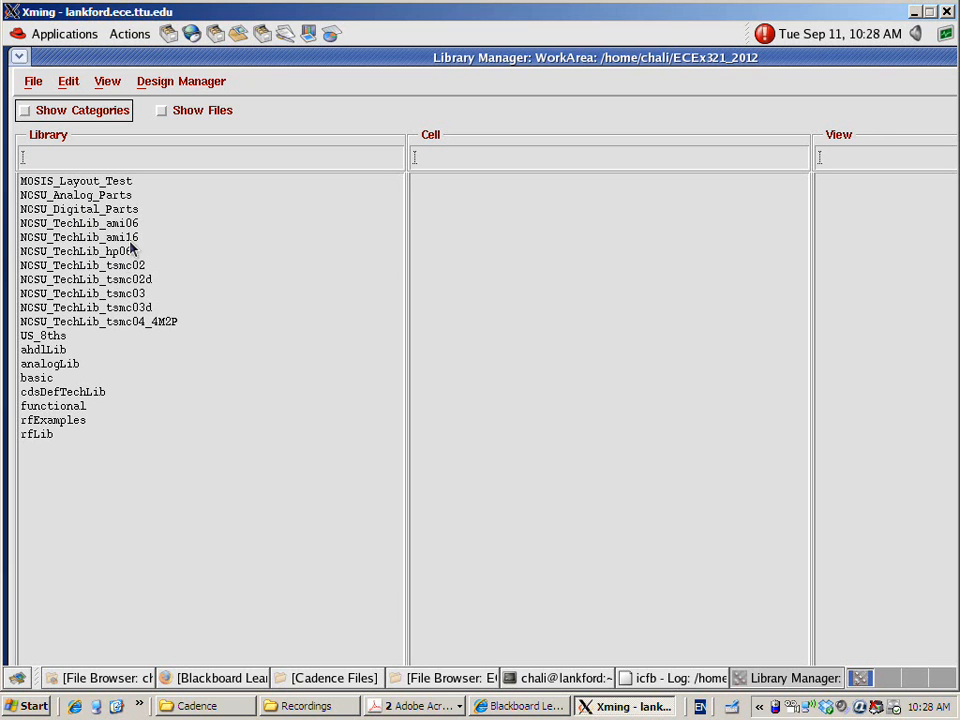
Step: Browse the cells of NCSU_Analog_Parts, NCSU_Digital_Parts and the ami/tsmc TechLibs, ending on NCSU_TechLib_tsmc04_4M2P
left_click(50, 209)
left_click(60, 237)
left_click(64, 279)
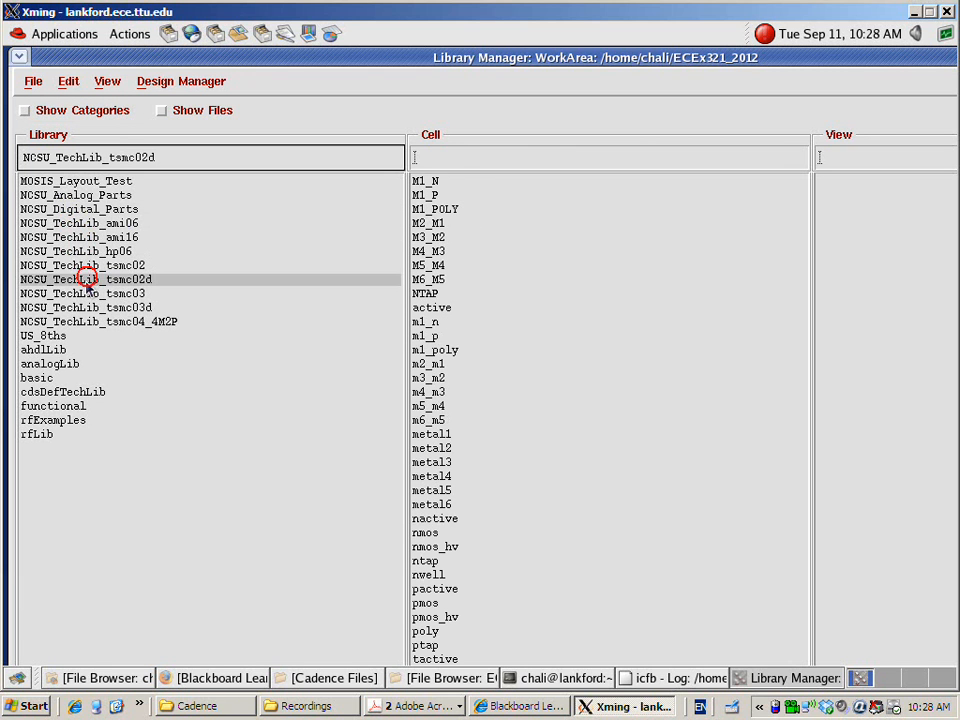
left_click(115, 223)
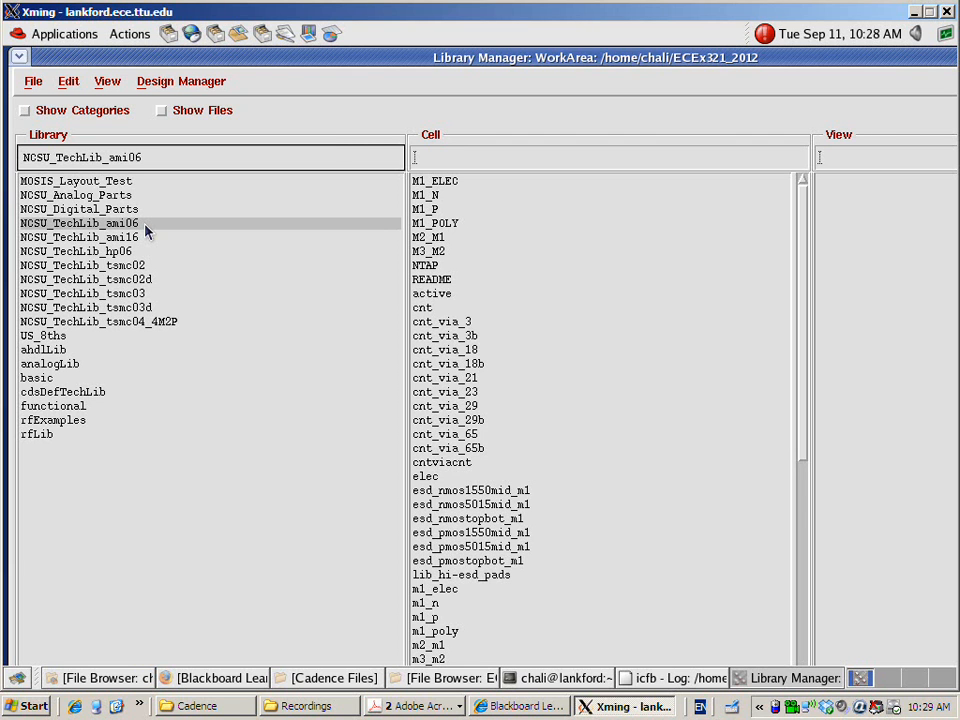
left_click(144, 237)
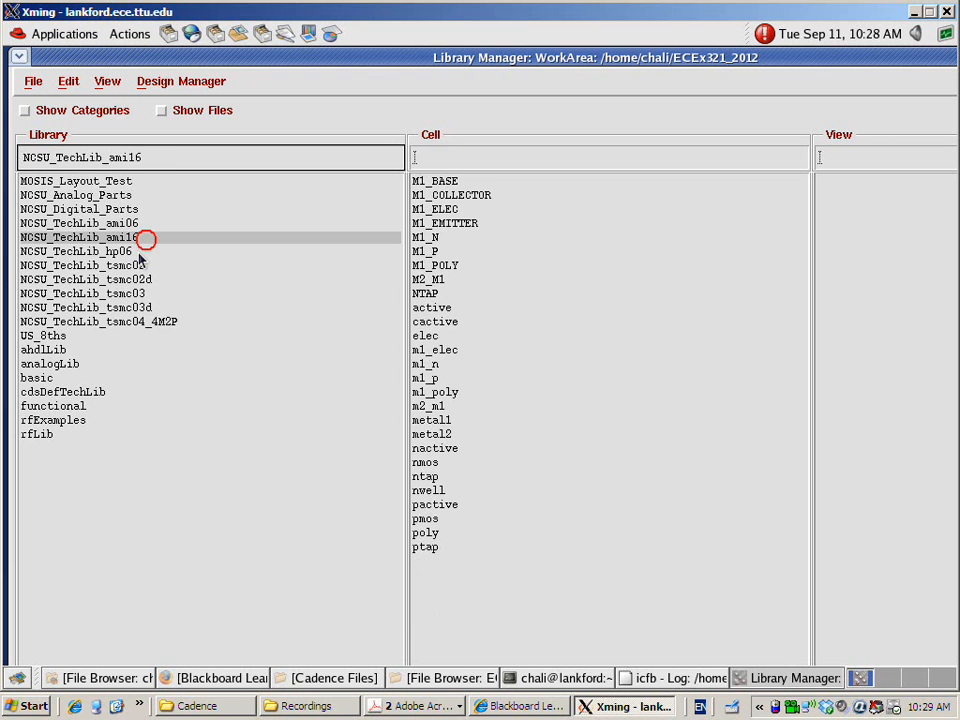
left_click(114, 265)
left_click(85, 196)
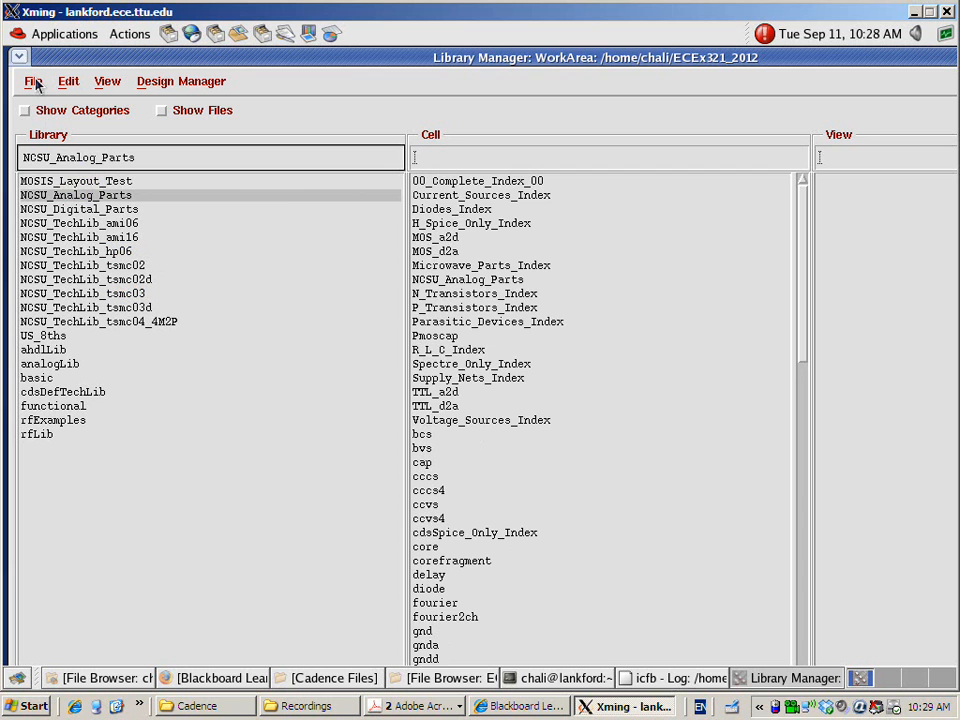
left_click(45, 209)
left_click(45, 223)
left_click(90, 266)
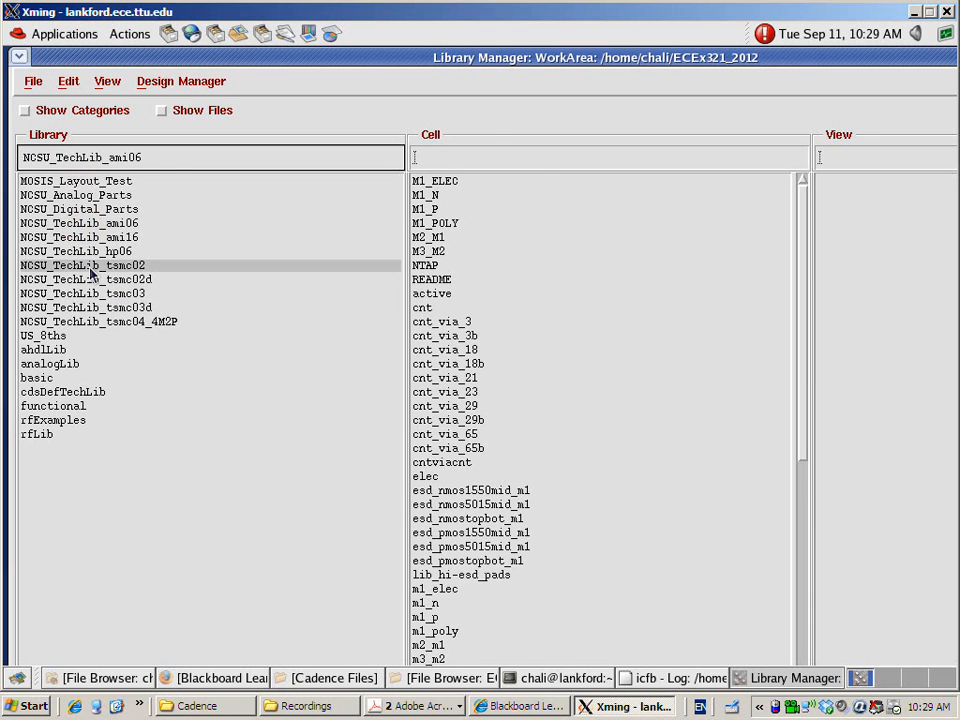
left_click(95, 307)
left_click(90, 321)
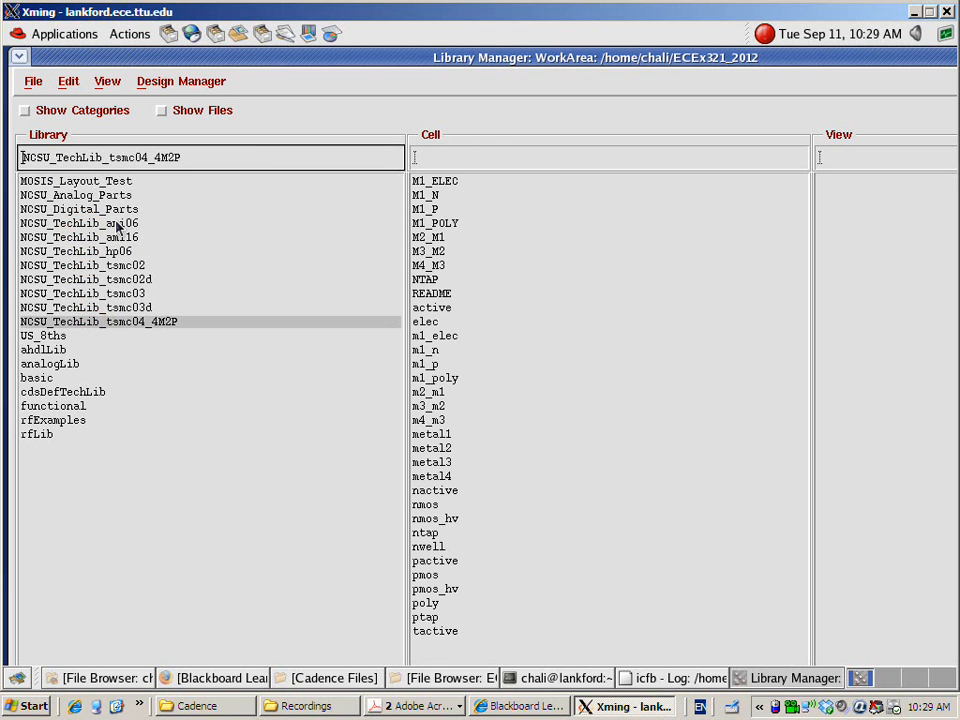
left_click(86, 195)
left_click(107, 223)
left_click(98, 265)
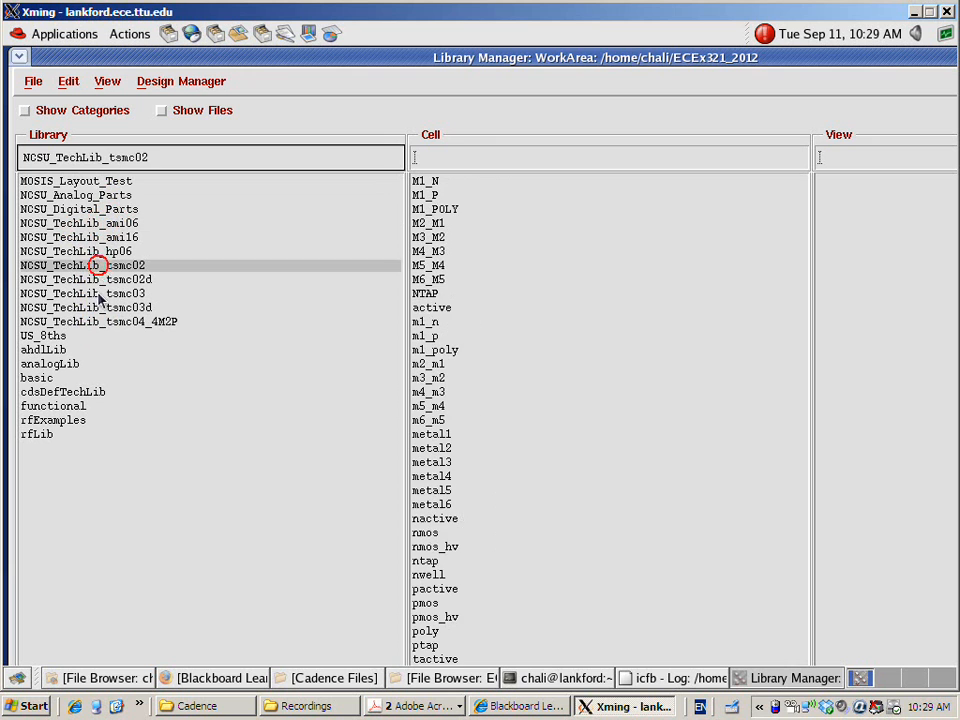
left_click(100, 321)
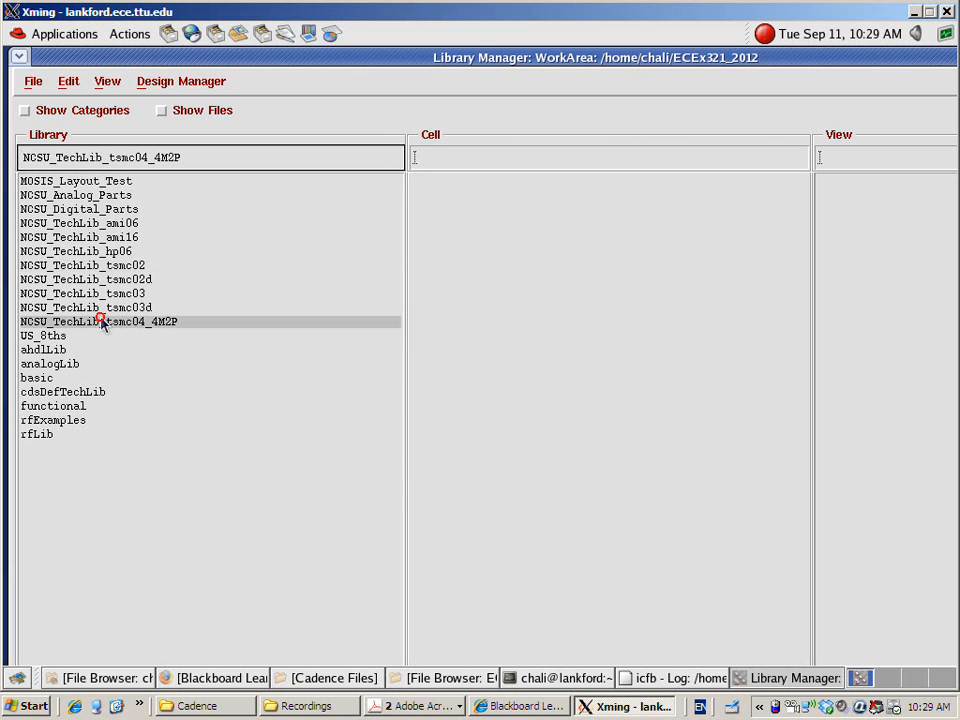
left_click(27, 84)
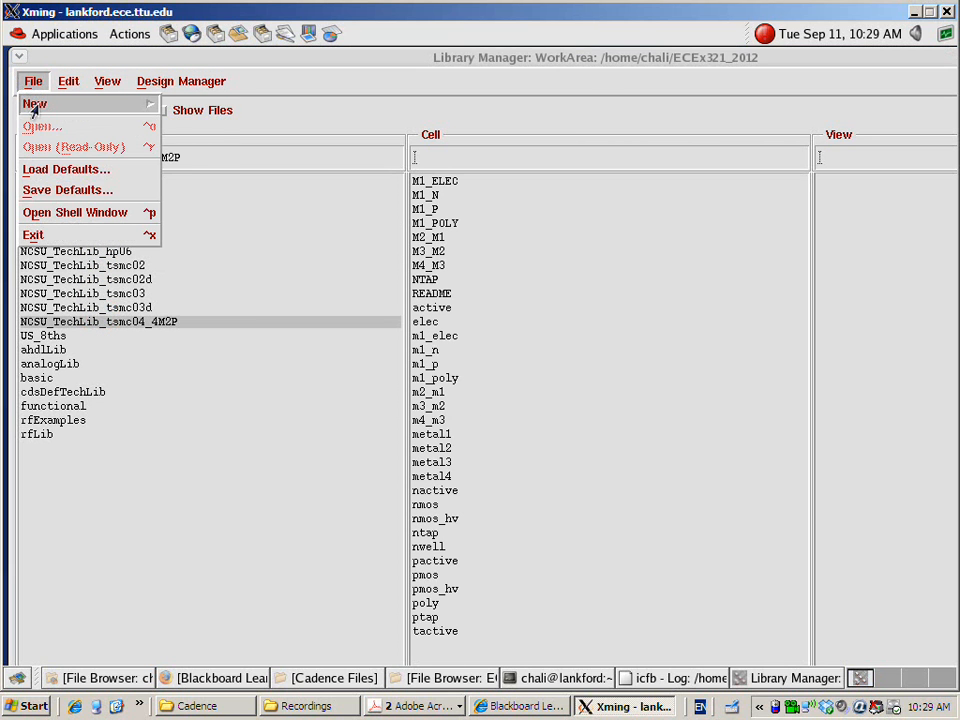
Step: Create a new library named EDA1 via File > New > Library
left_click(34, 103)
left_click(177, 110)
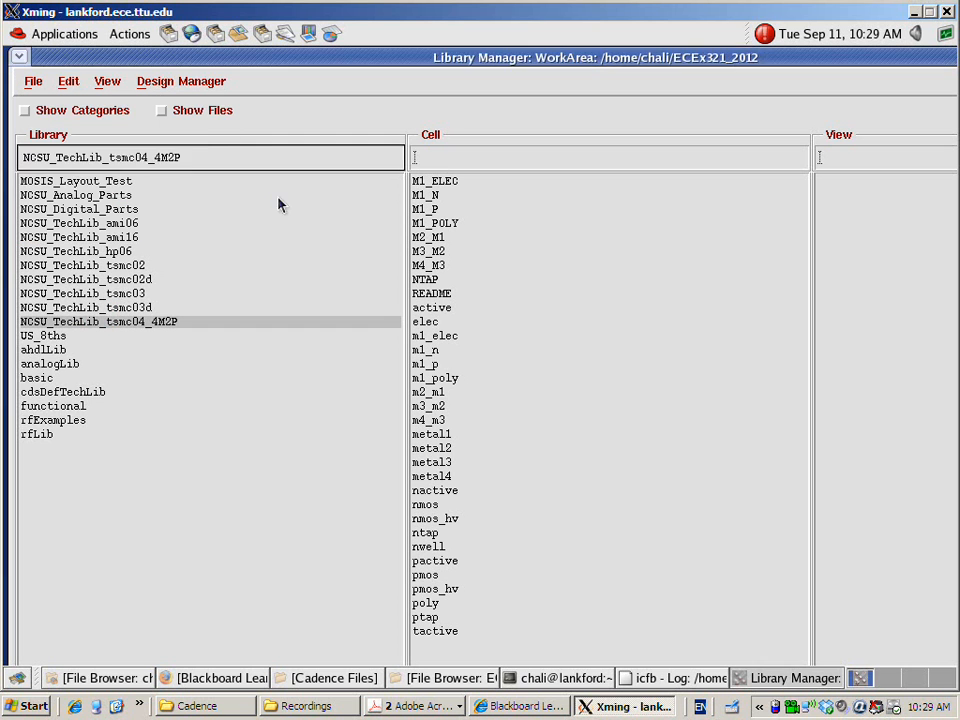
left_click_drag(620, 318, 565, 194)
left_click(562, 250)
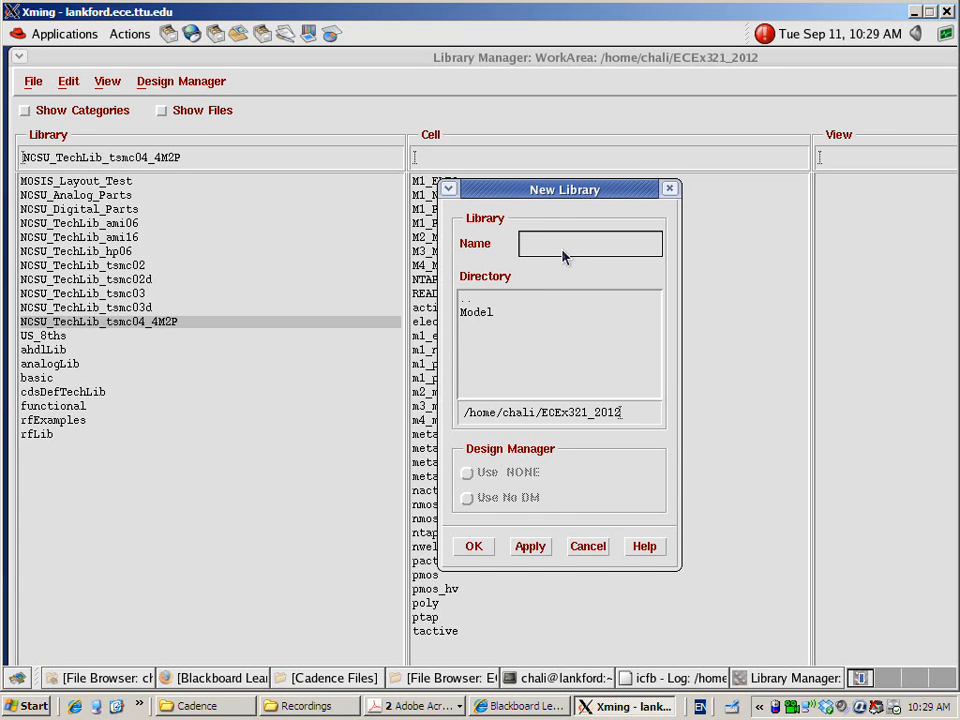
type("EDA1")
left_click(476, 545)
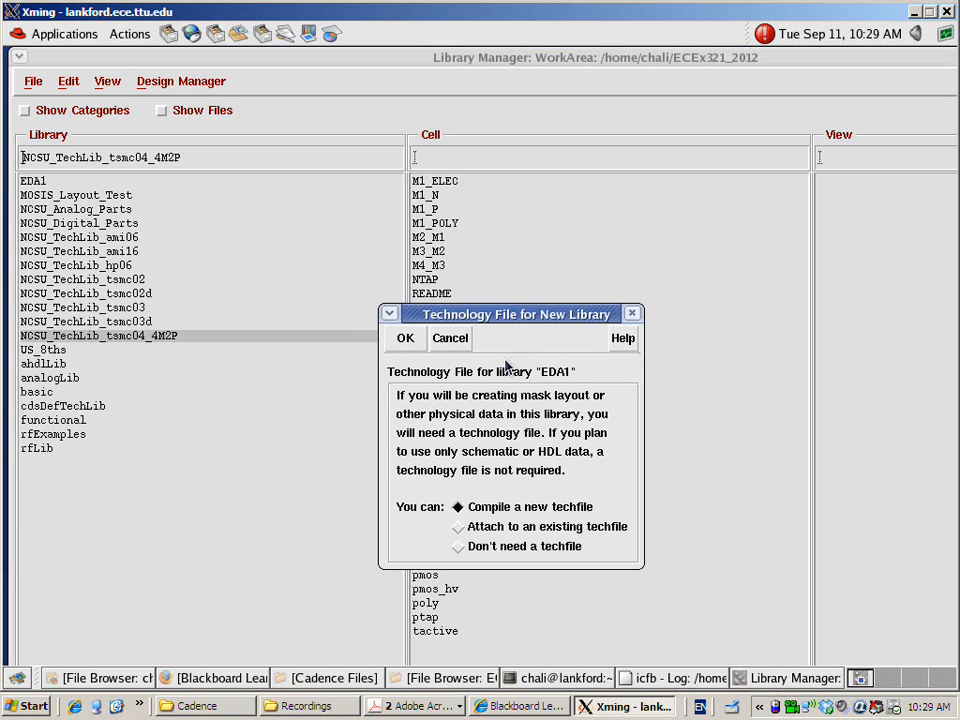
Step: Attach EDA1 to the existing NCSU_TechLib_ami06 technology library
left_click_drag(515, 313, 464, 163)
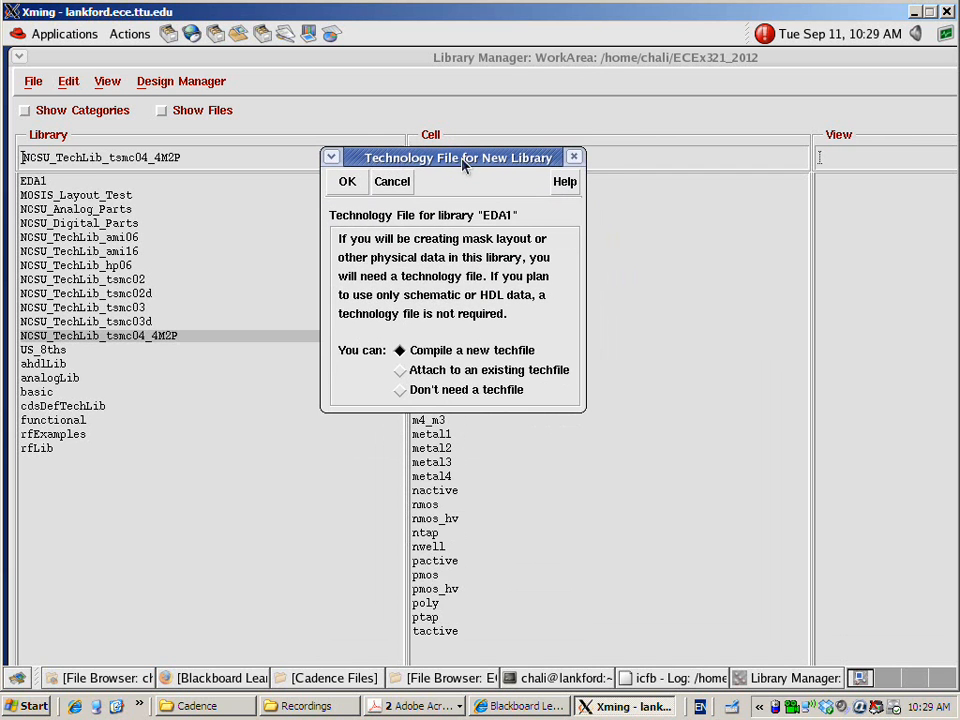
left_click(400, 372)
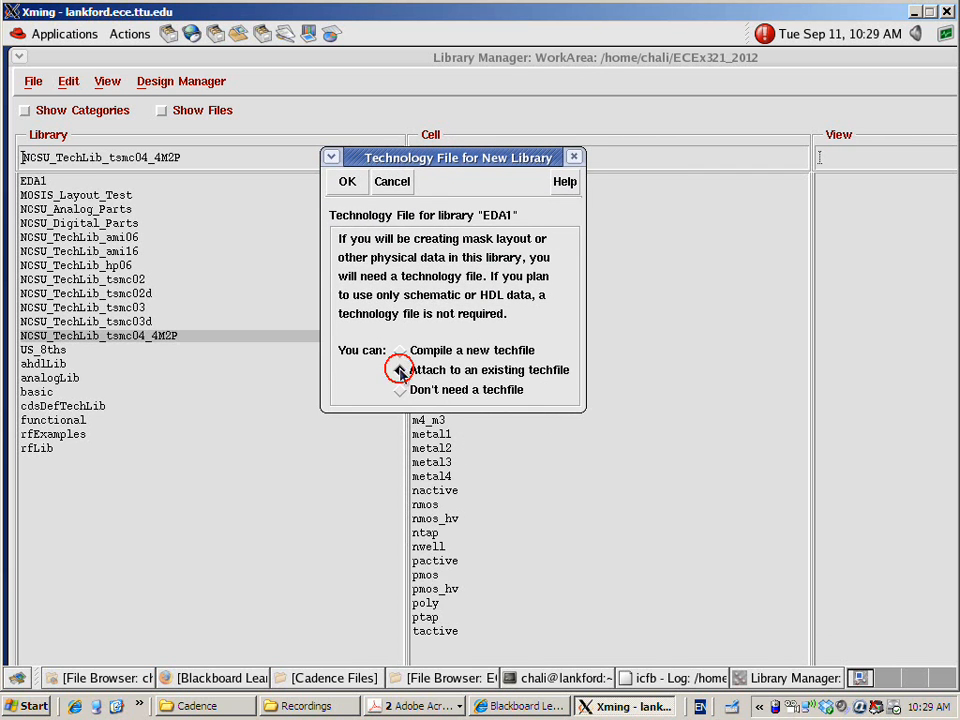
left_click(347, 183)
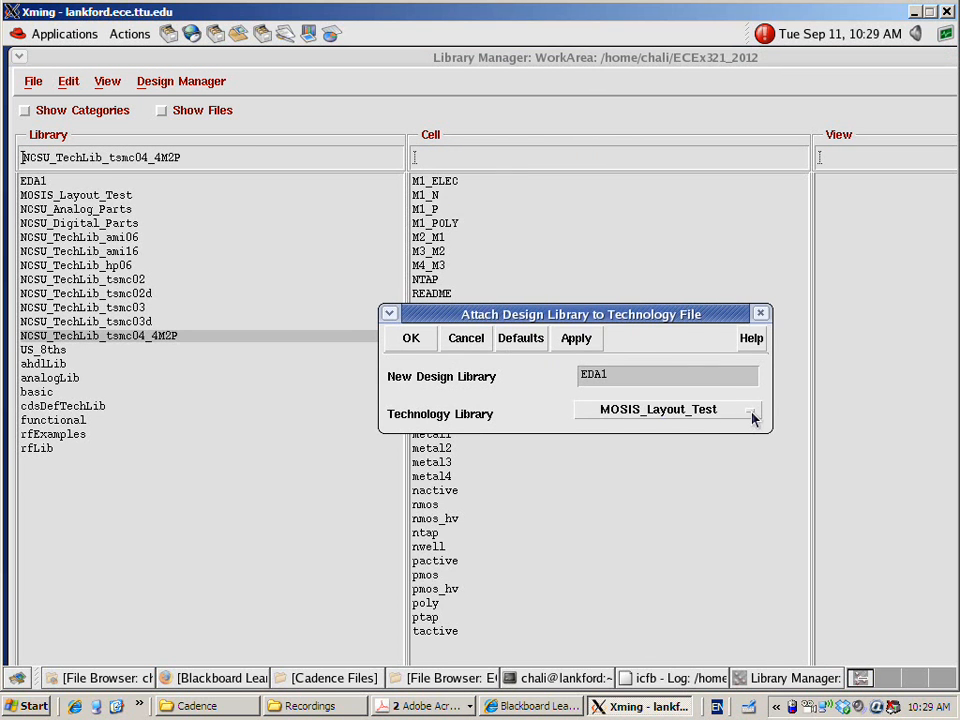
left_click(692, 412)
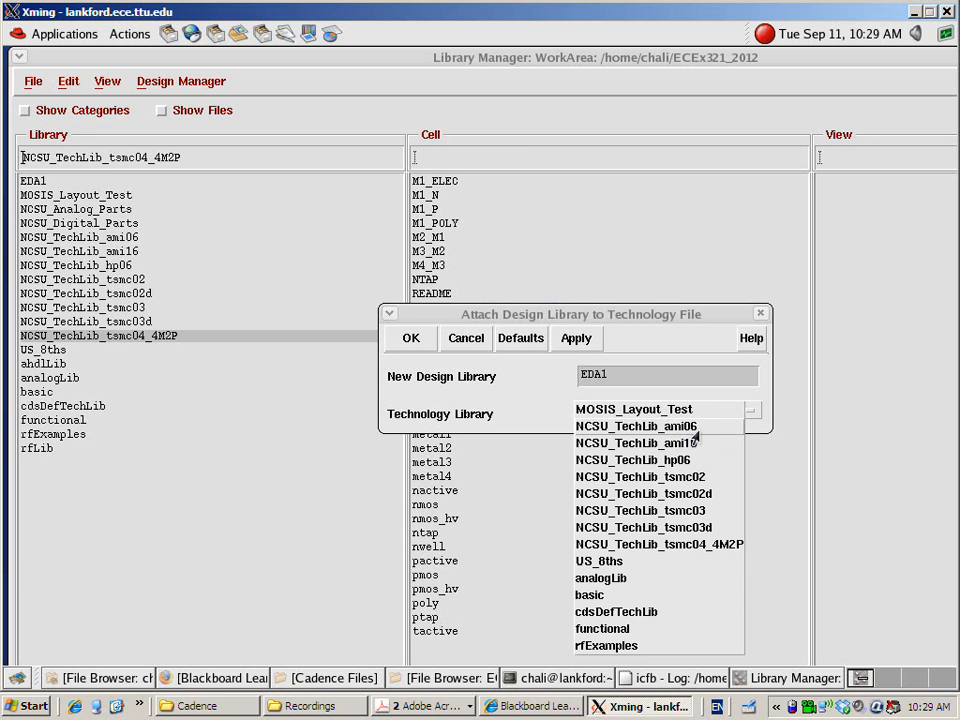
left_click(704, 428)
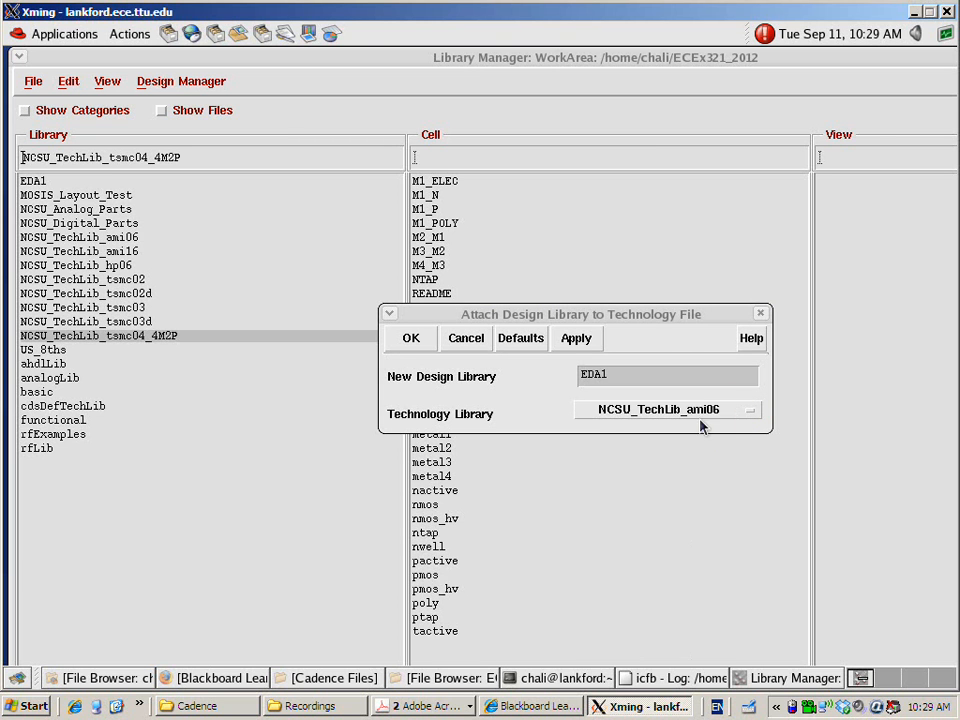
left_click(422, 343)
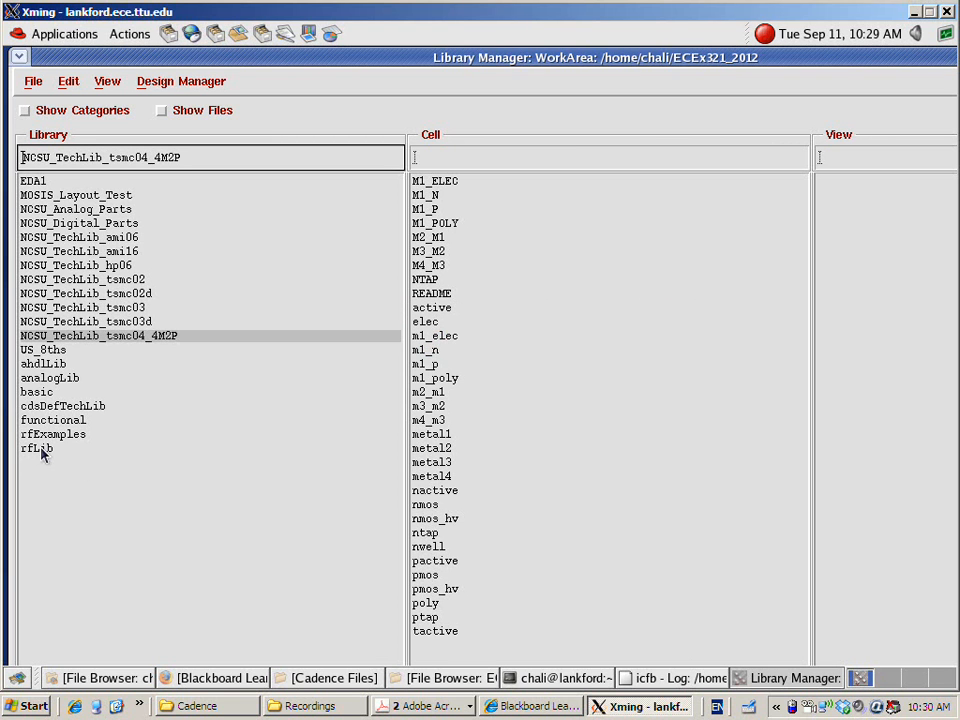
Step: Add a cell view HW2 to EDA1 with the Composer-Schematic editor tool
left_click(60, 184)
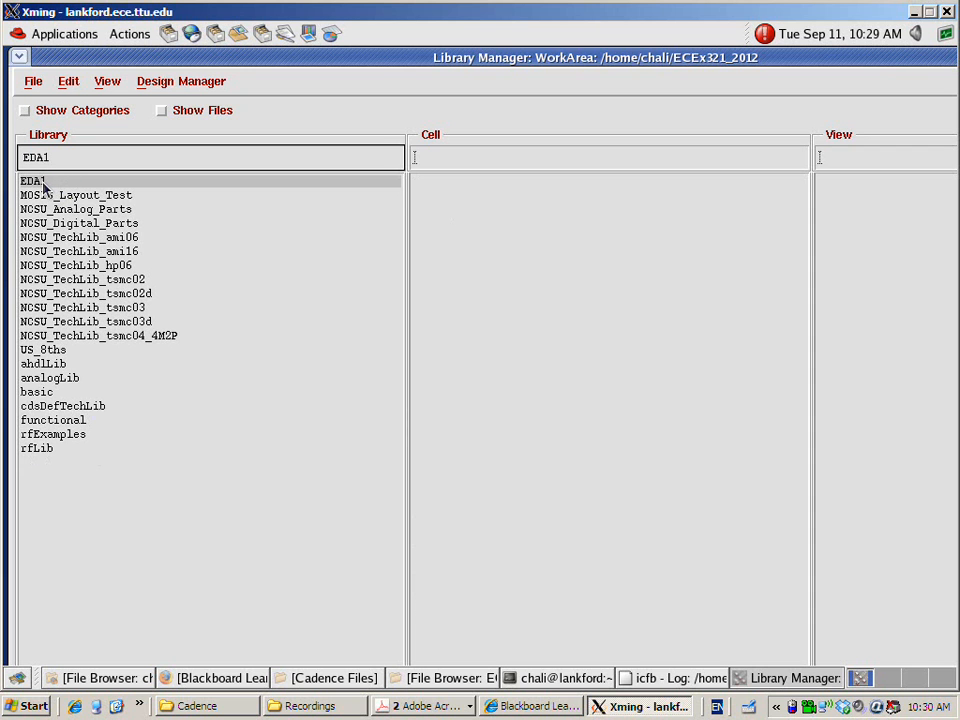
left_click(48, 183)
left_click(30, 84)
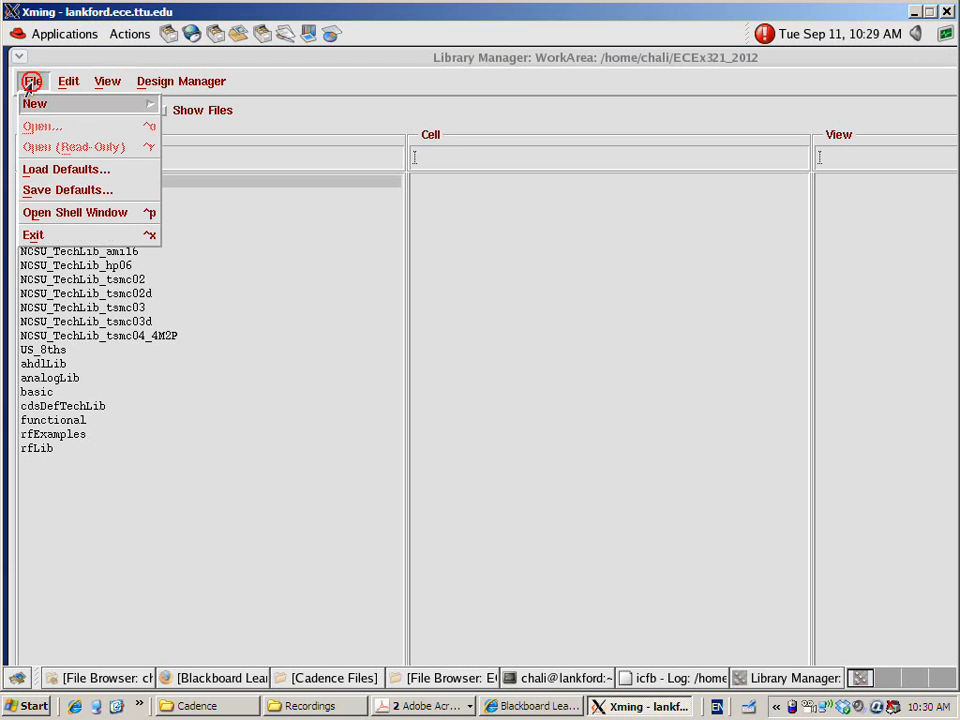
mouse_move(35, 108)
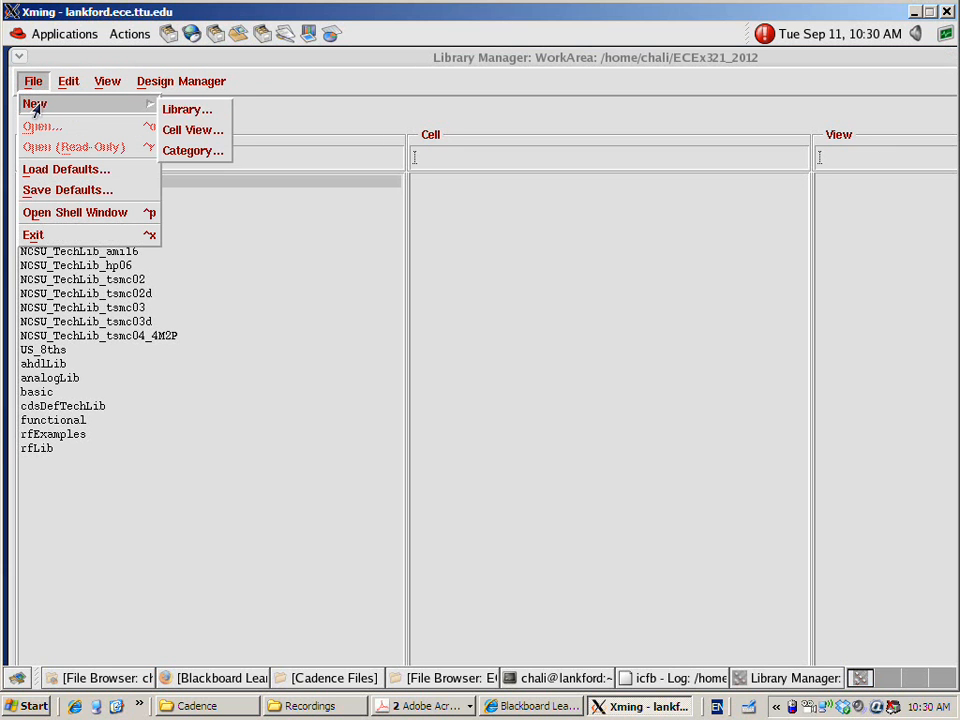
left_click(176, 133)
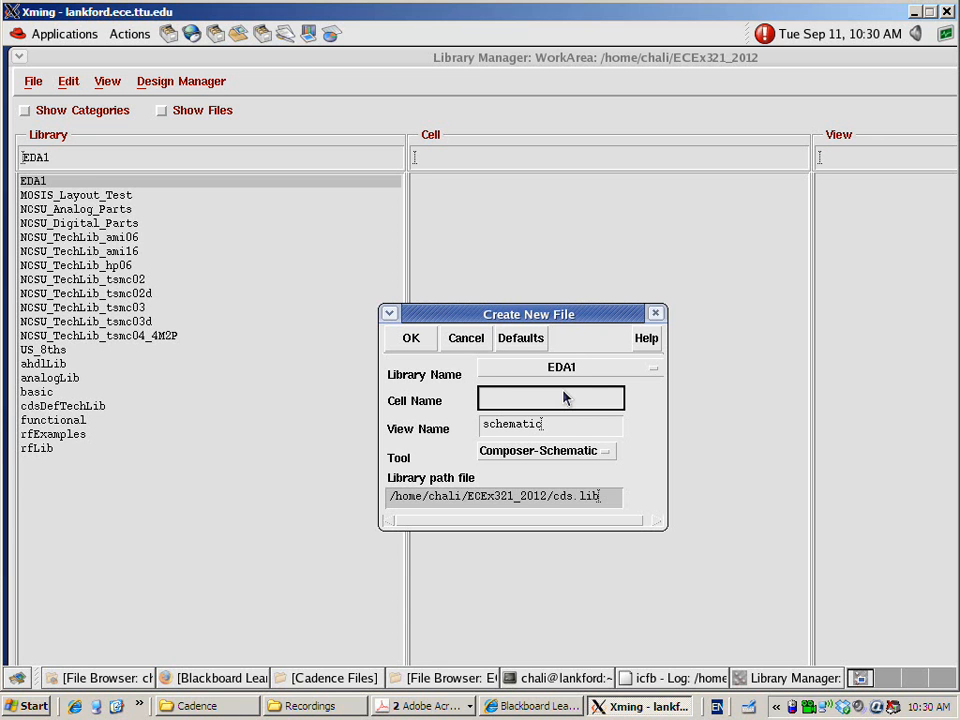
left_click(591, 452)
left_click(591, 452)
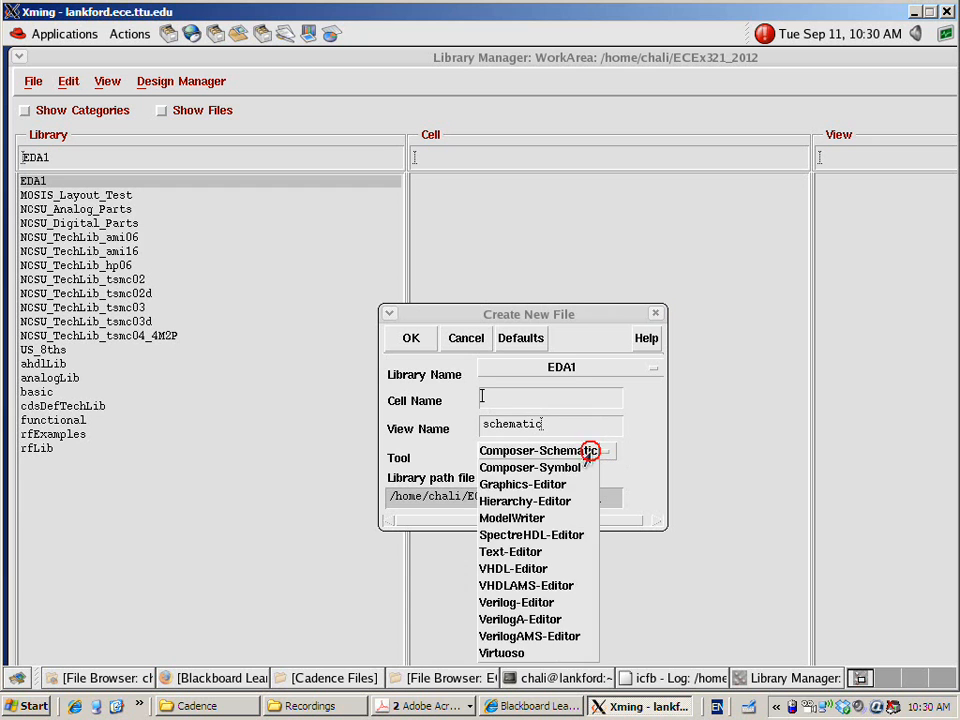
left_click(642, 456)
left_click(606, 393)
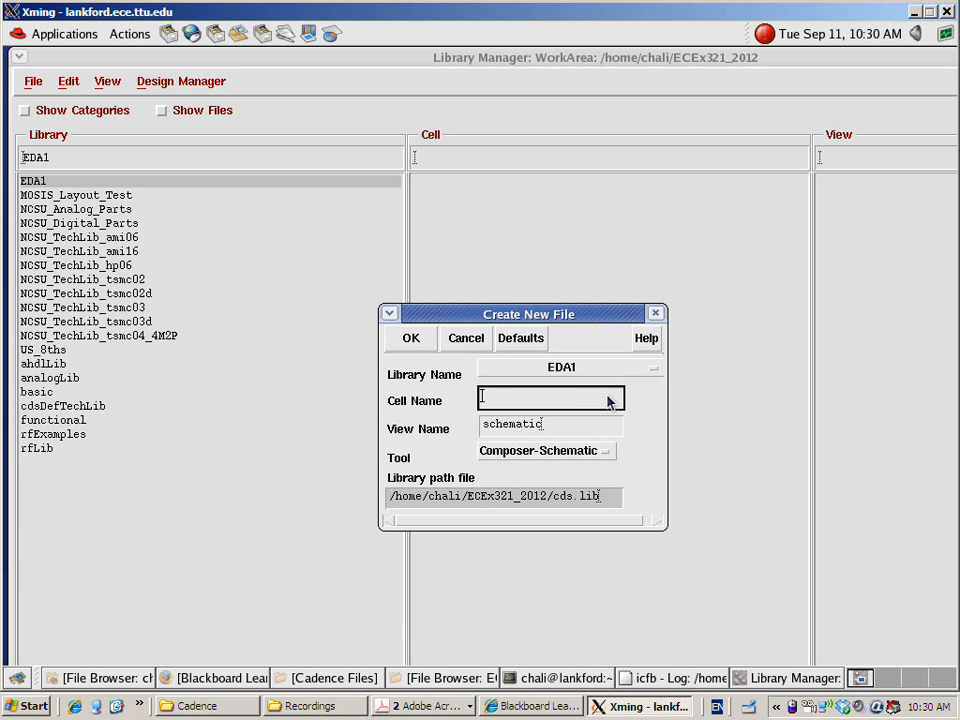
type("HW2")
left_click(411, 338)
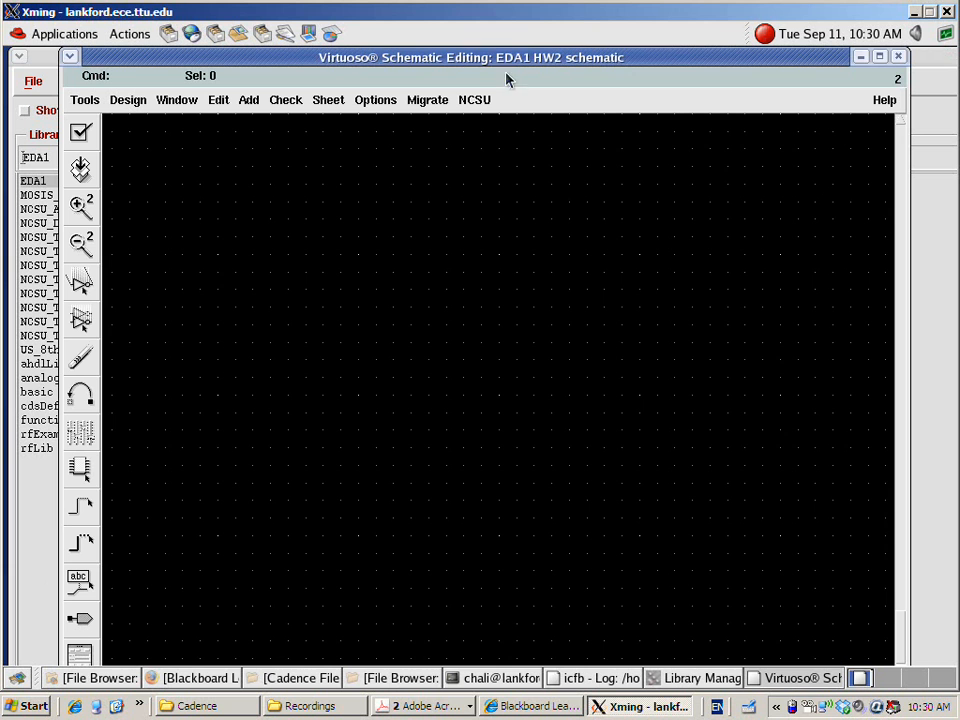
Step: Move the HW2 Schematic Editing window and maximize it to full screen
left_click(450, 215)
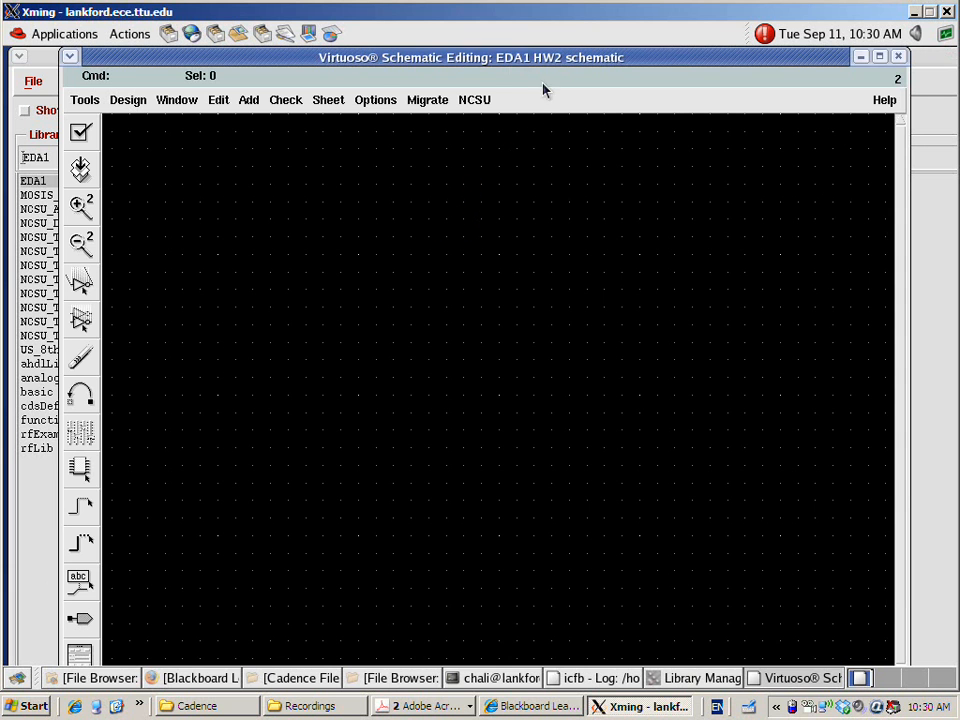
left_click_drag(597, 60, 659, 139)
left_click(912, 135)
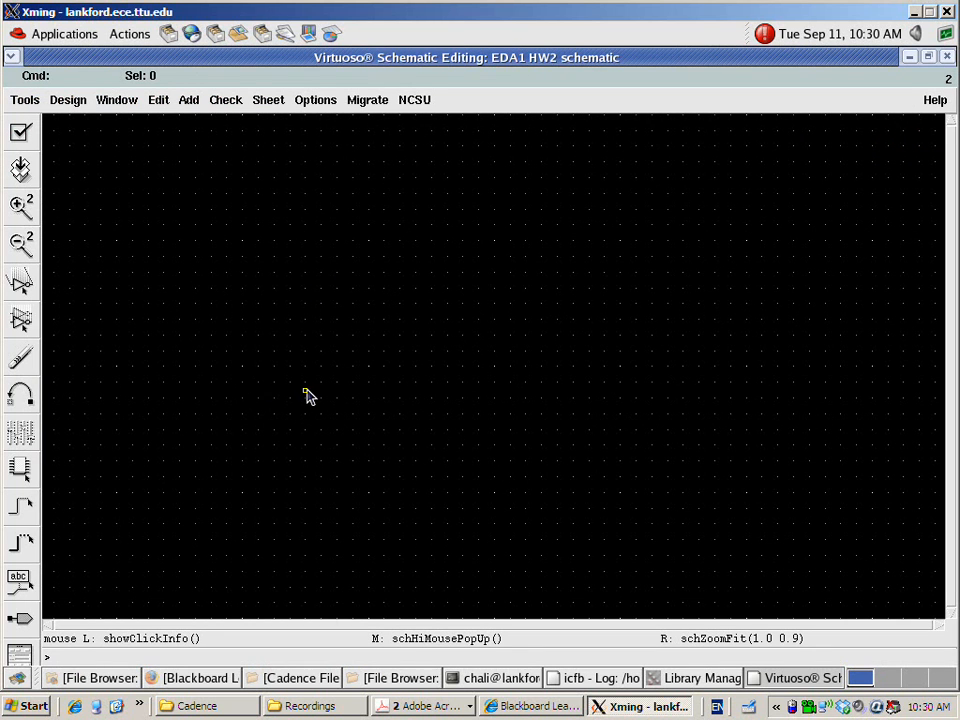
left_click(449, 330)
left_click(336, 708)
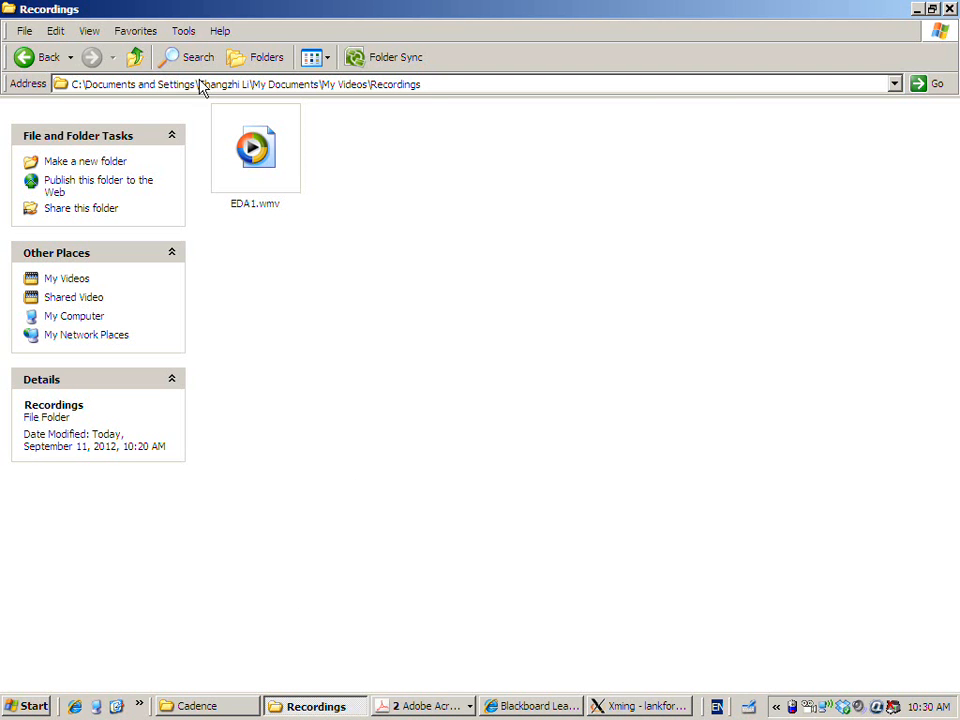
Step: Open Cadence Bindkeys.pdf from the Cadence folder in Acrobat to view the bindkey table
left_click(199, 706)
left_click(395, 429)
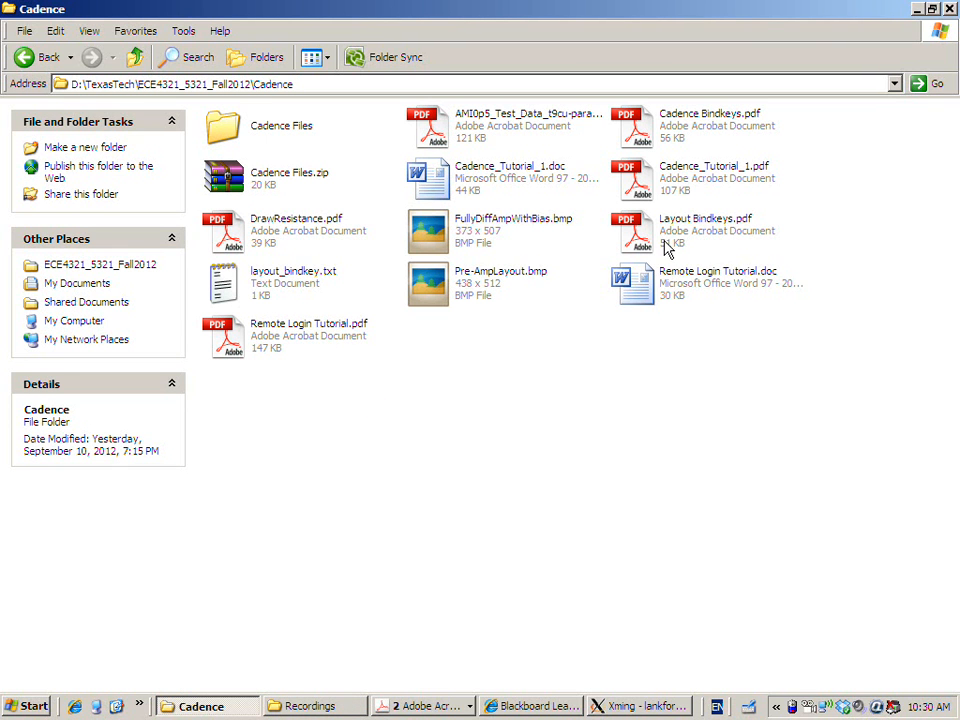
left_click(736, 128)
double_click(736, 128)
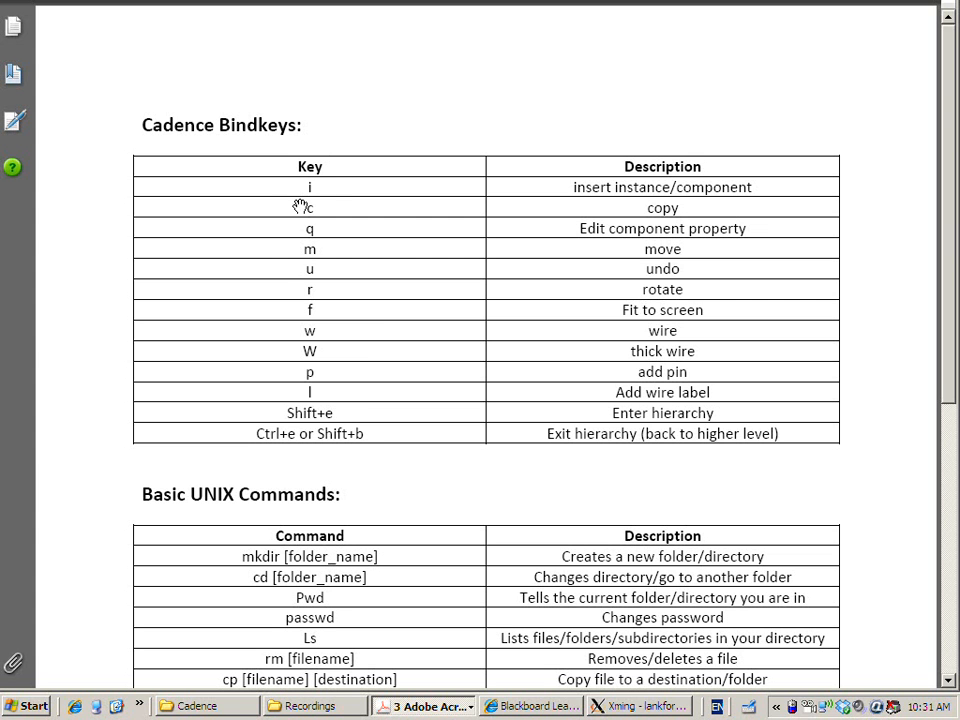
Step: Switch between the bindkey reference and Virtuoso, ending focused on the blank HW2 schematic canvas
left_click(634, 712)
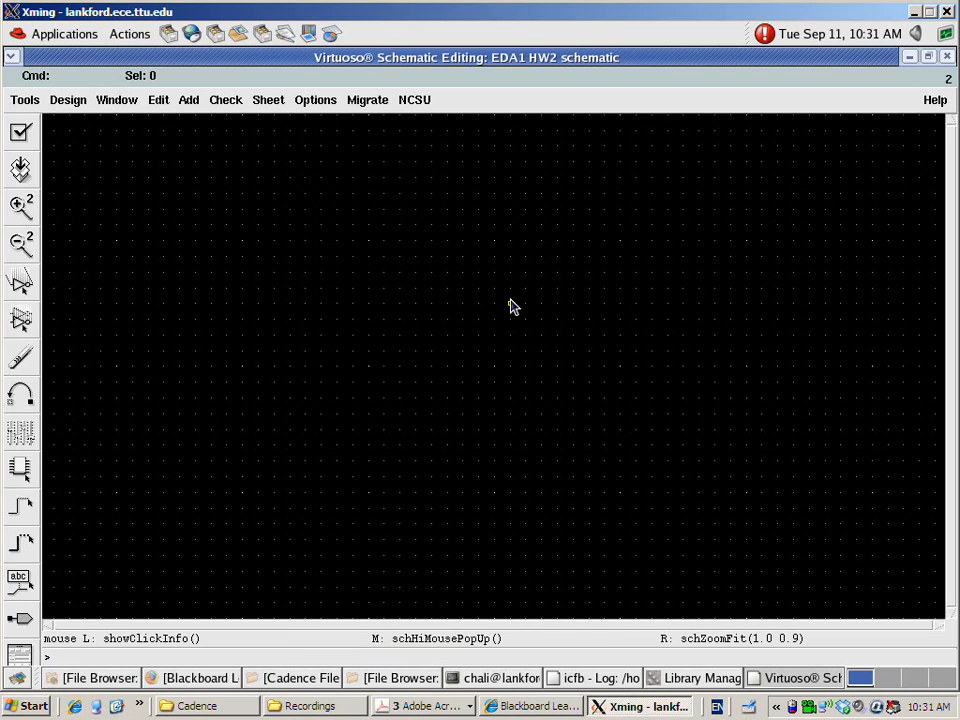
key("alt+Tab")
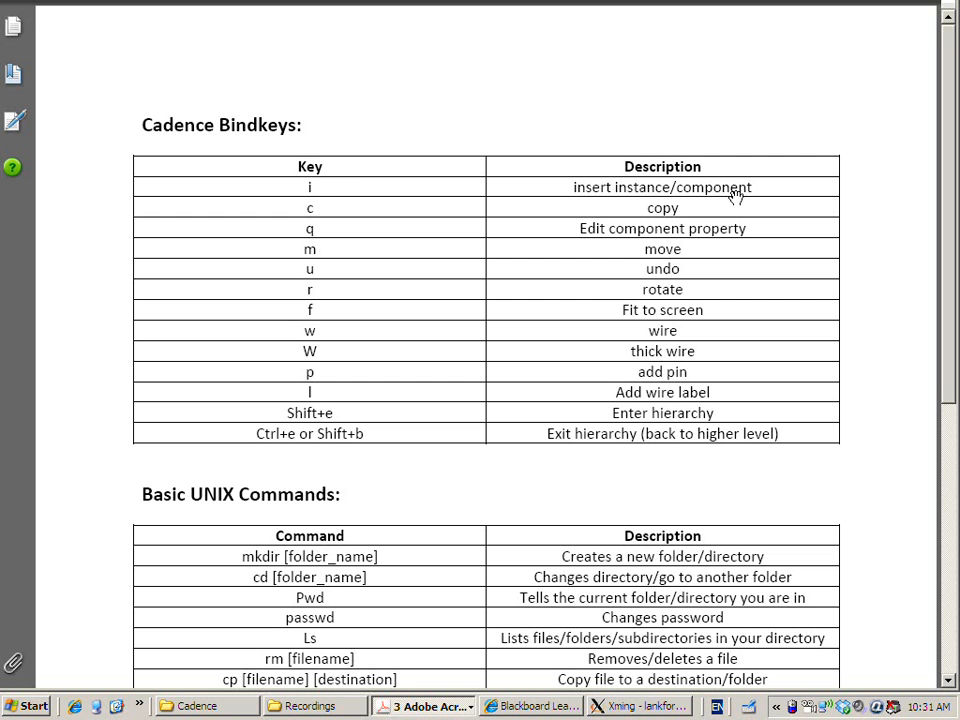
key("alt+Tab")
left_click(533, 318)
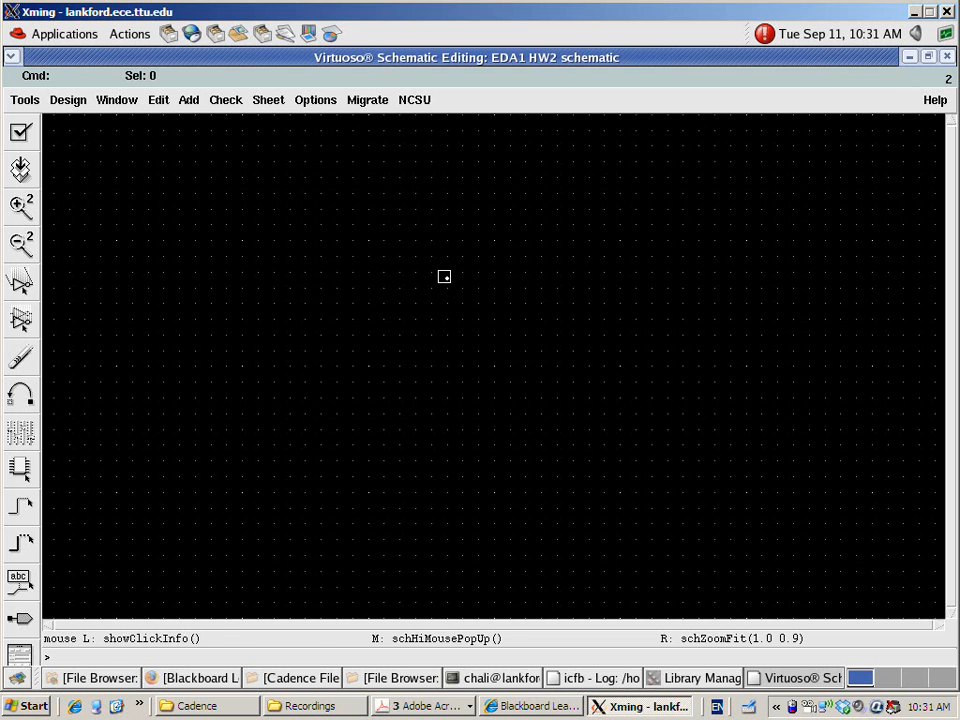
Step: Pick the nmos4 cell from NCSU_Analog_Parts > N_Transistors as the instance to add
key("i")
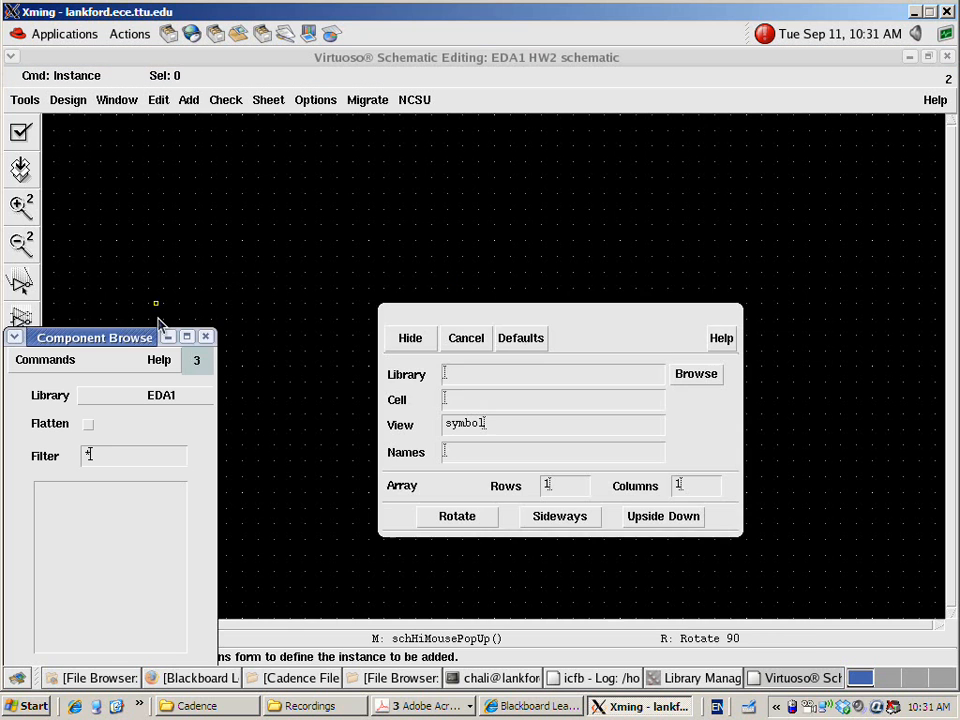
left_click(693, 375)
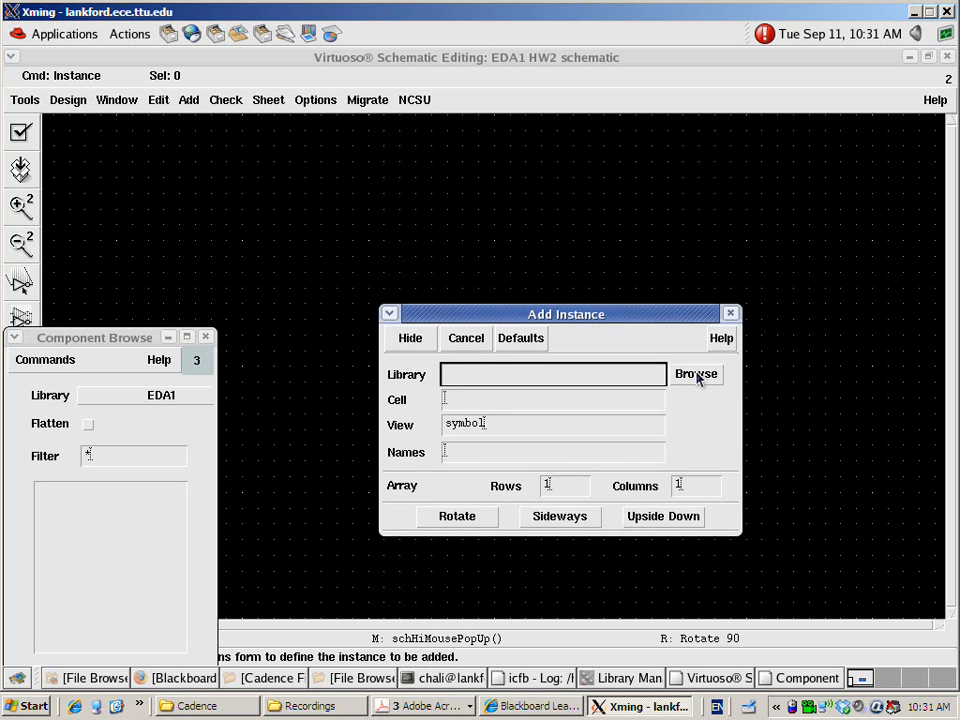
left_click_drag(687, 314, 690, 253)
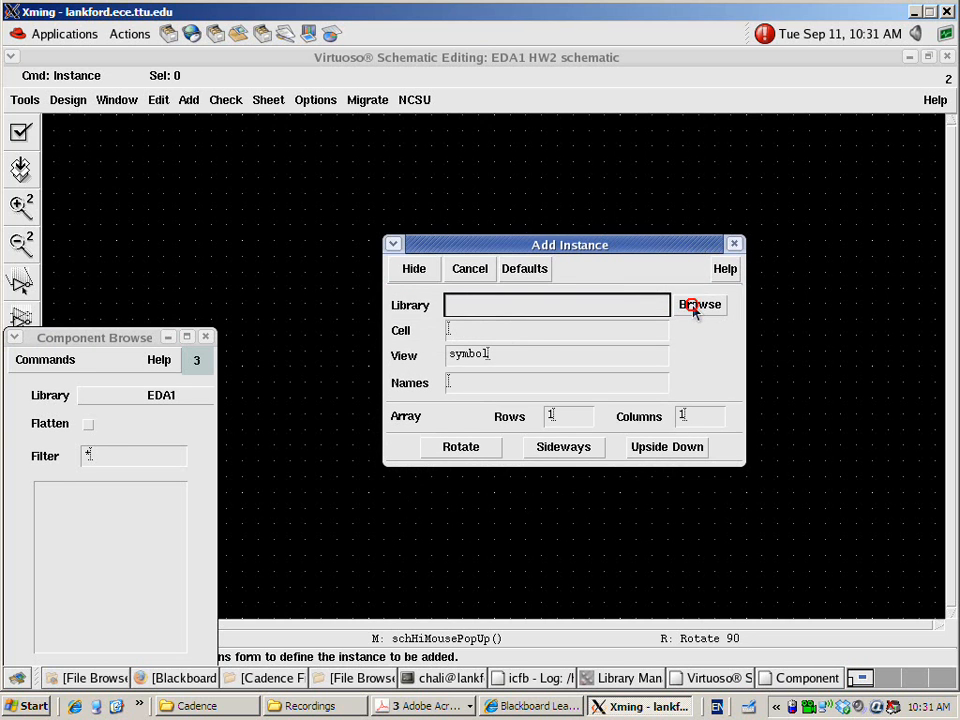
left_click_drag(137, 341, 175, 272)
left_click(157, 323)
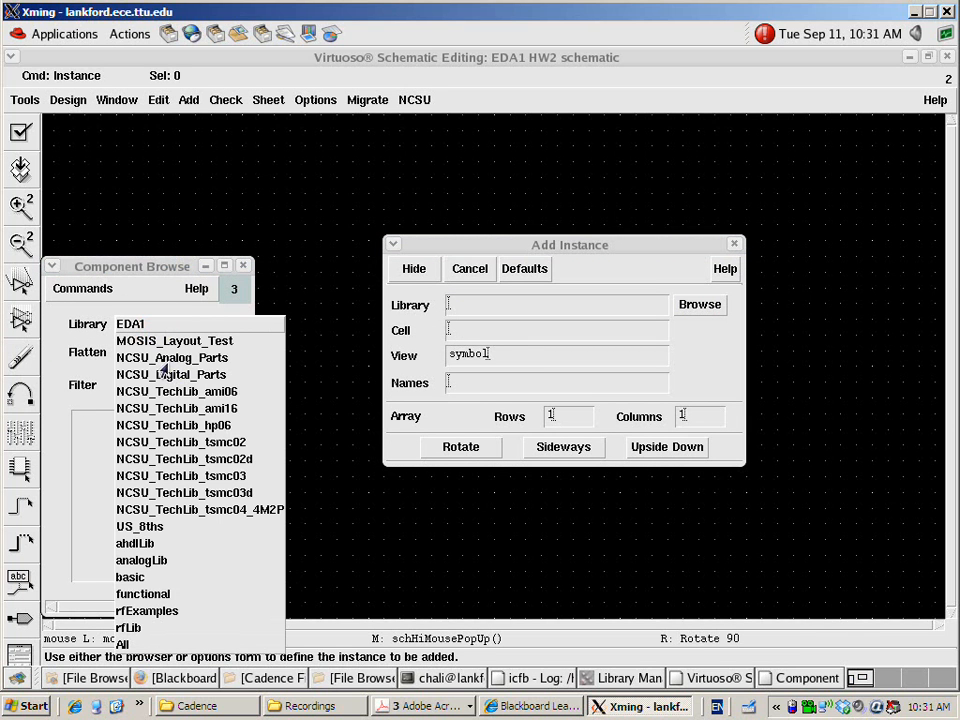
left_click(135, 358)
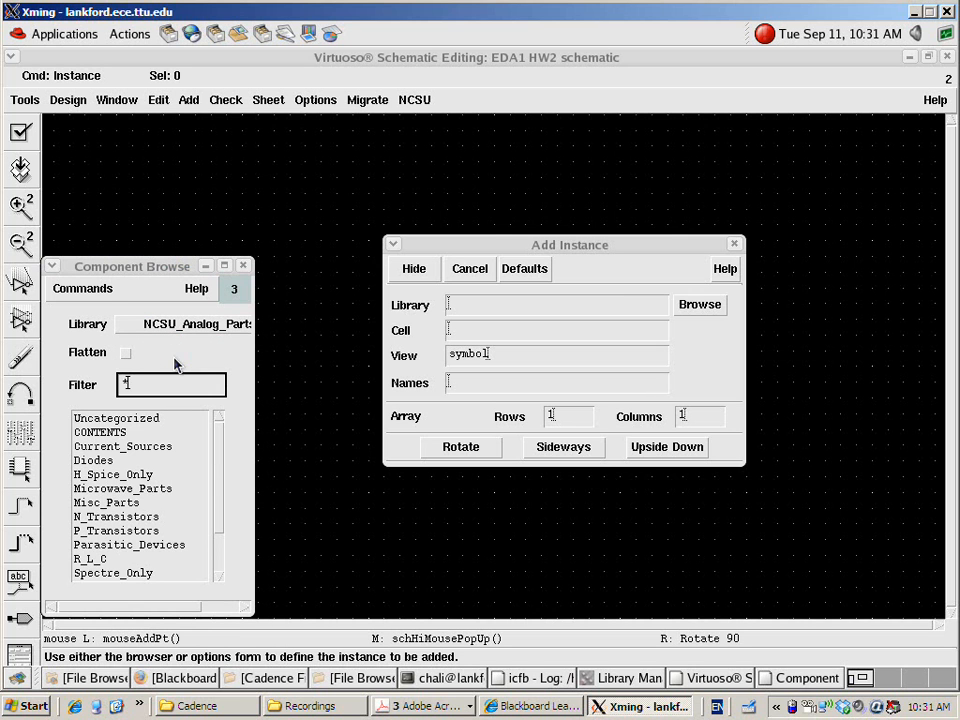
left_click_drag(222, 446, 228, 503)
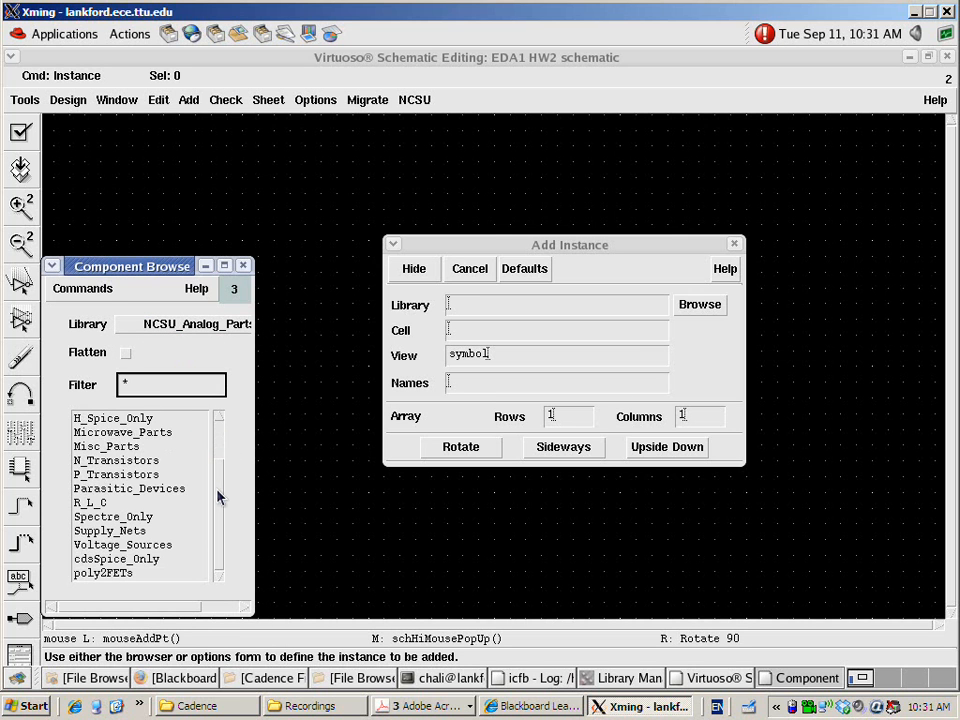
left_click(125, 461)
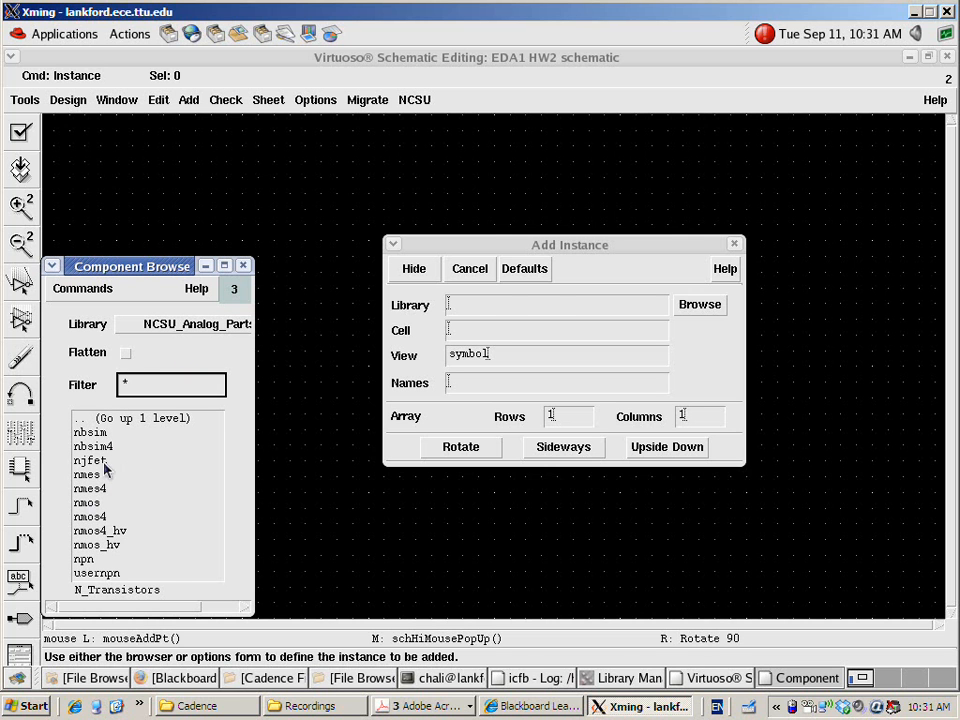
left_click(90, 516)
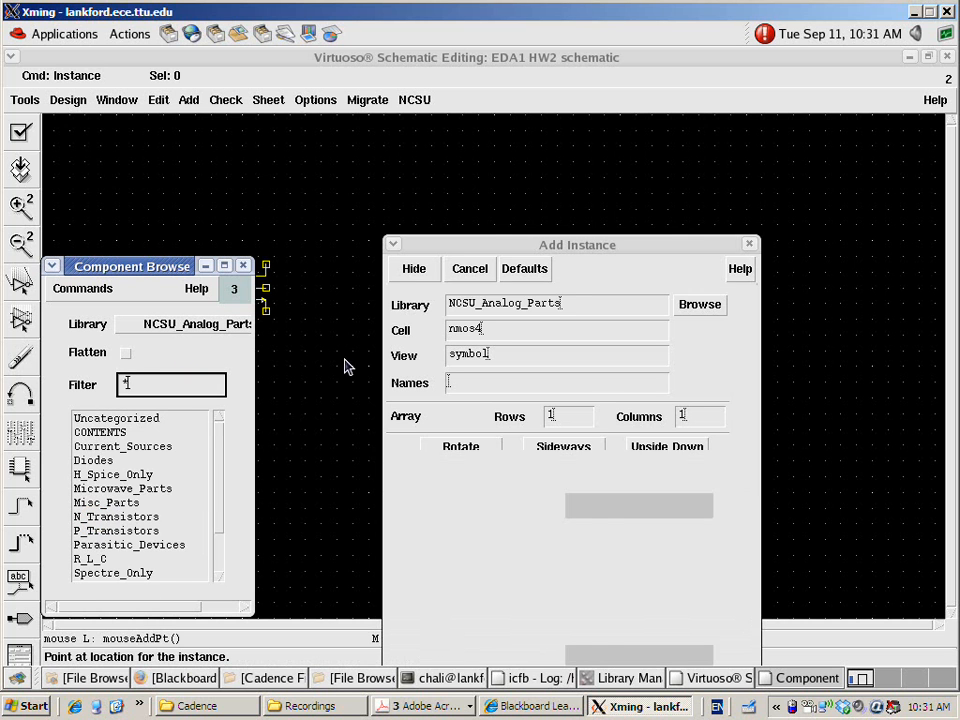
Step: Place the nmos4 transistor on the canvas, zoom to fit, and select it
left_click(340, 358)
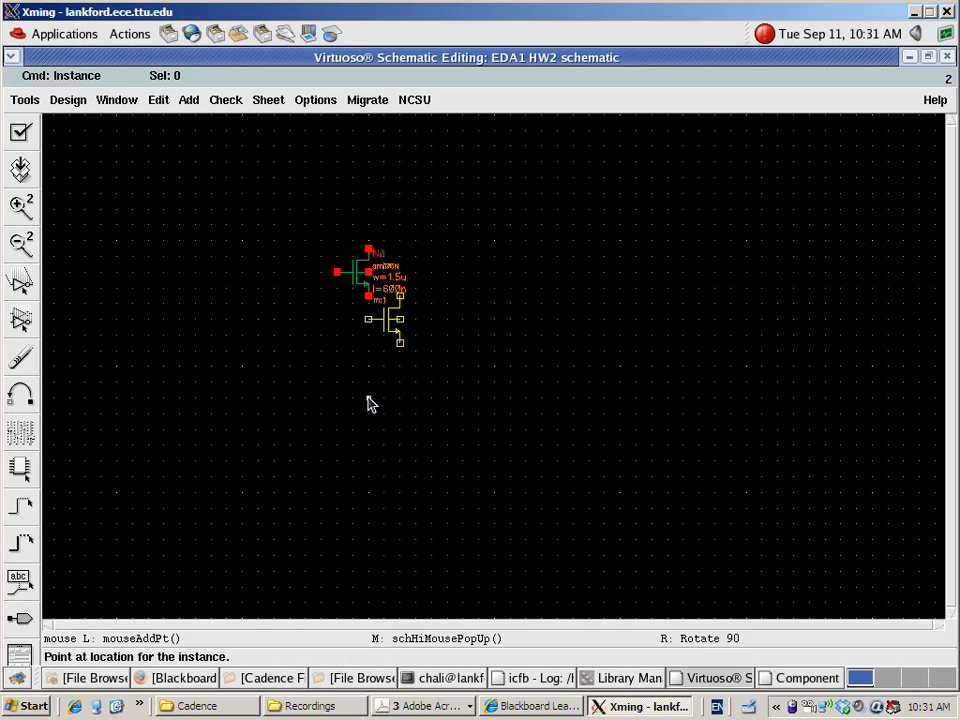
key("Escape")
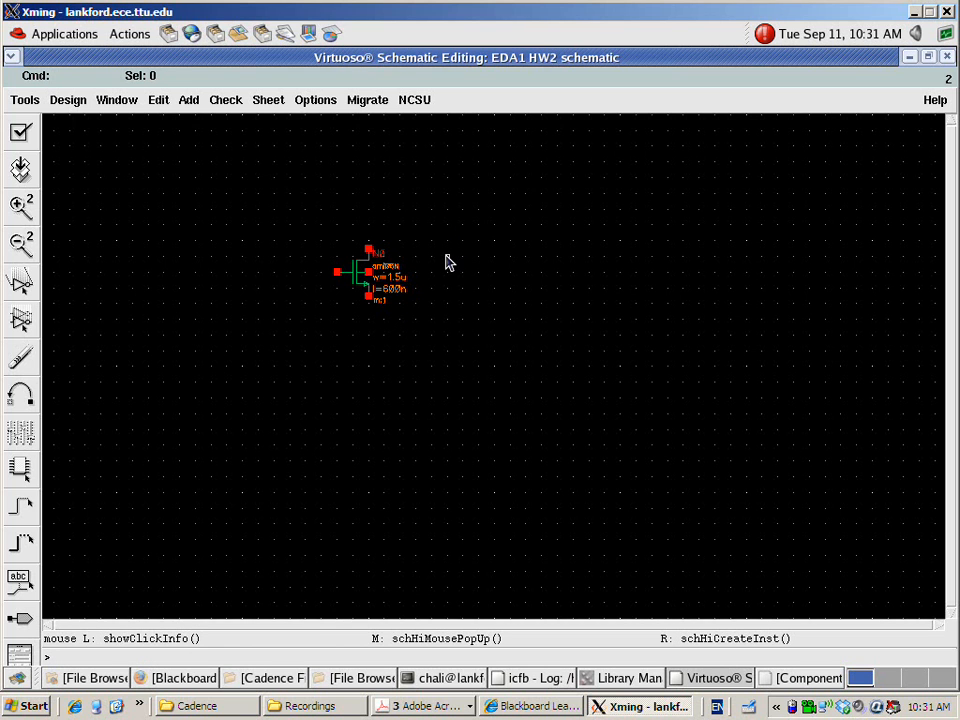
key("f")
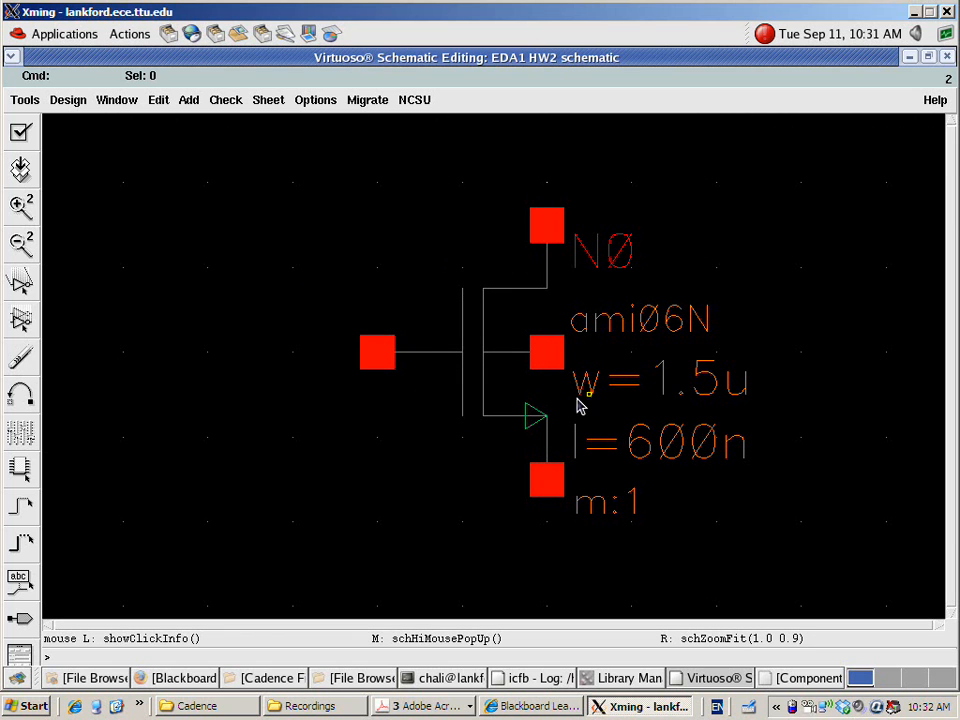
left_click(502, 381)
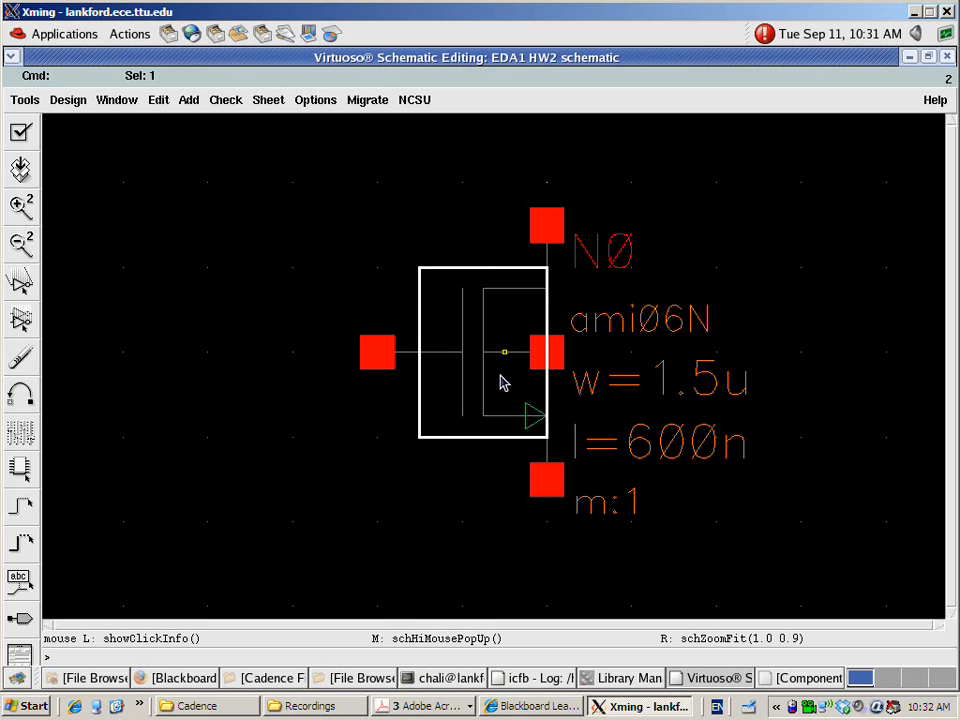
Step: Bring up the transistor's Edit Object Properties form and enlarge it to show more parameters
key("q")
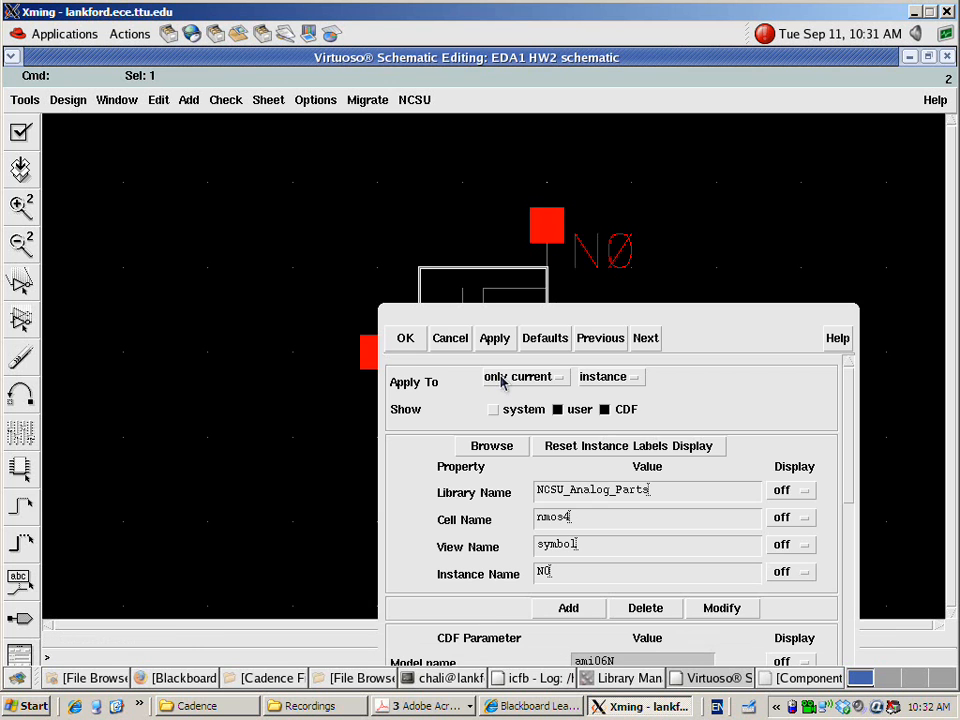
left_click_drag(561, 313, 475, 54)
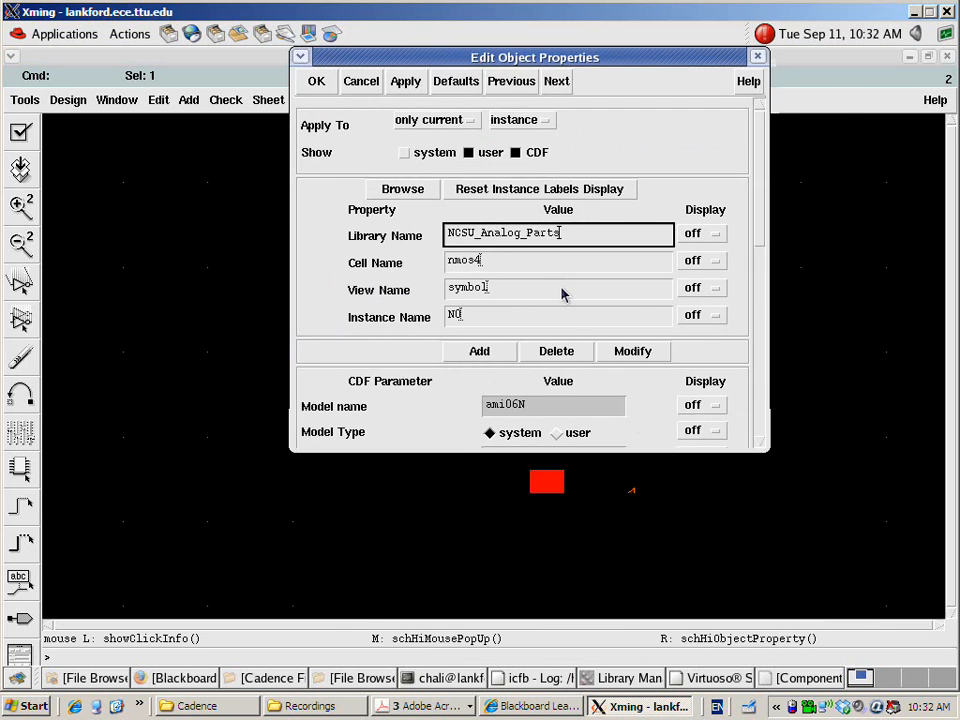
left_click_drag(631, 450, 631, 630)
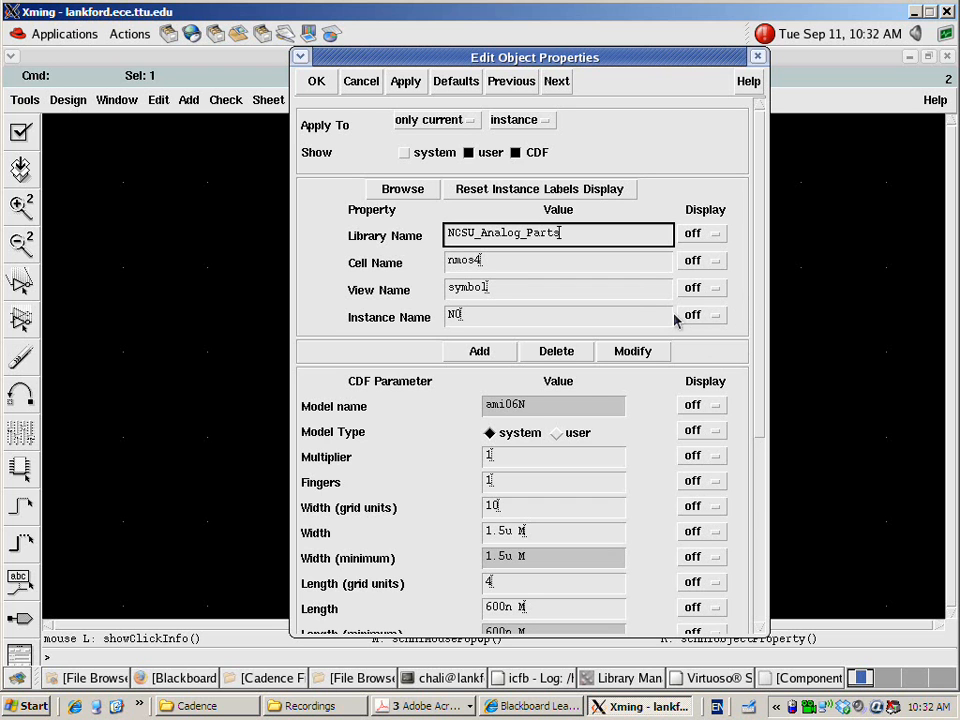
Step: Open HW2.pdf from the course HW > HW2 folder in Acrobat
left_click(312, 706)
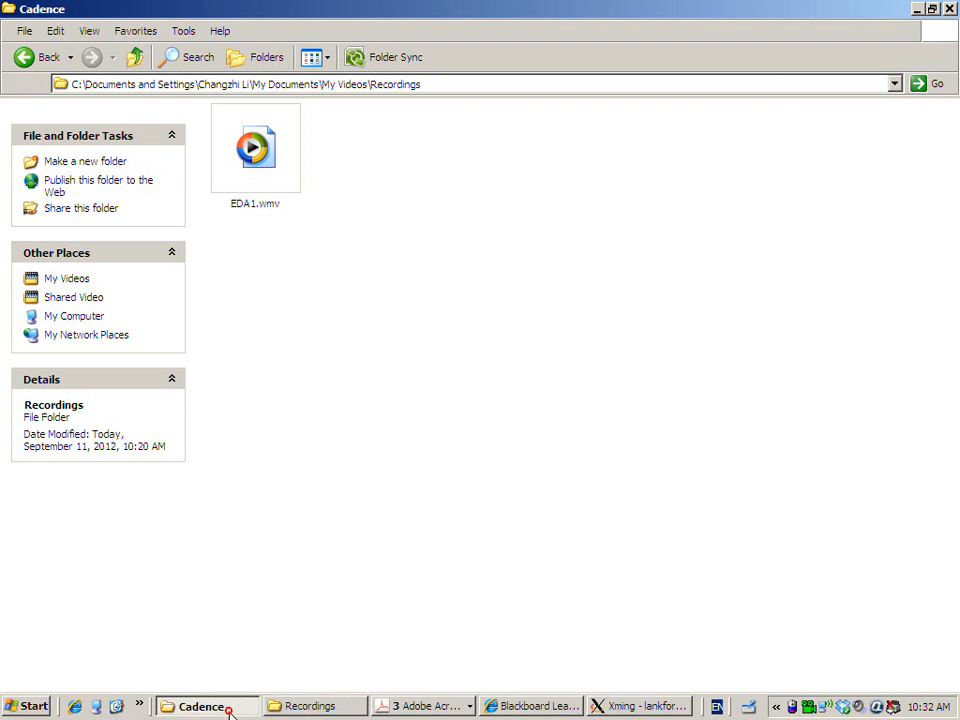
left_click(199, 706)
left_click(135, 57)
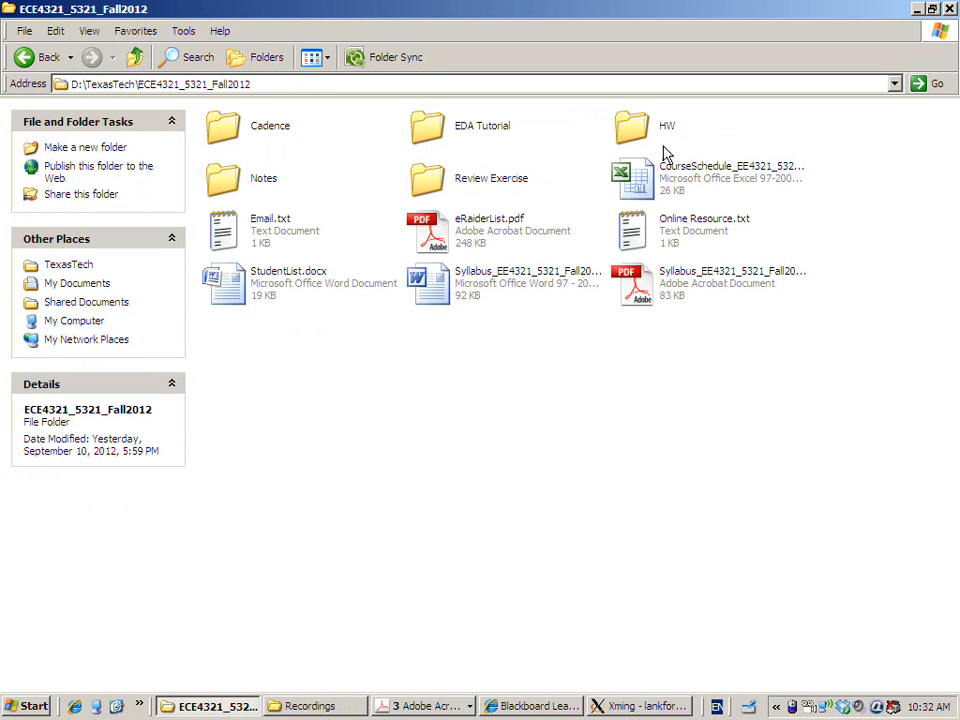
double_click(640, 125)
double_click(450, 135)
double_click(448, 138)
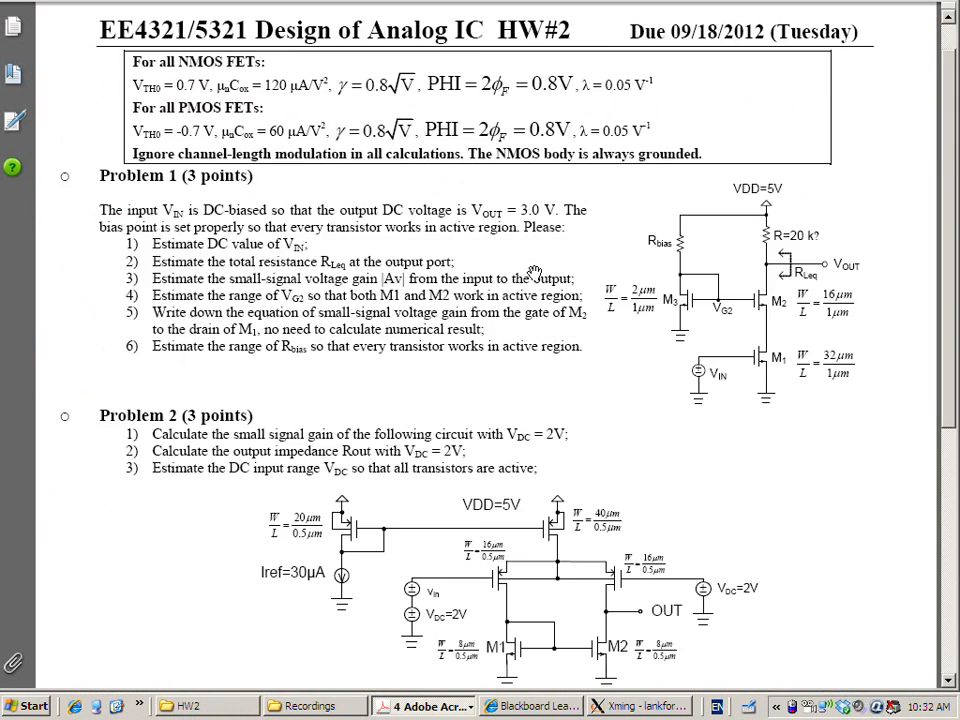
Step: Scroll HW2.pdf down to Problem 3, which sizes the NMOS at W = 19.95 µm, L = 1.35 µm
scroll(530, 273, "down", 10)
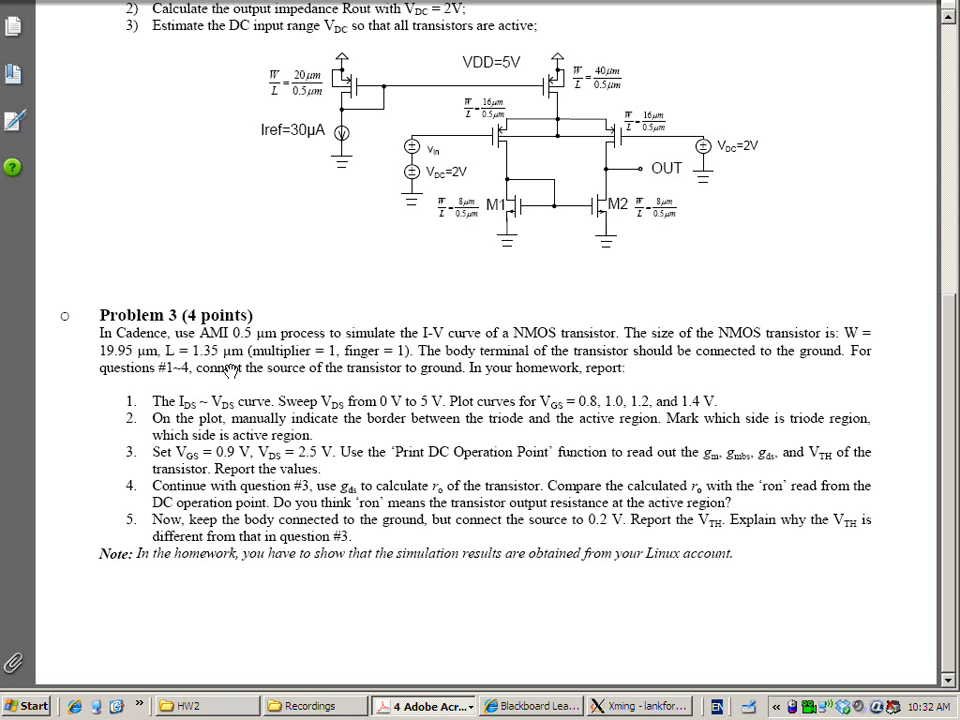
left_click(645, 706)
Step: Enter Width 19.95u and Length 1.35u in the NMOS properties form and apply
left_click_drag(758, 170, 754, 422)
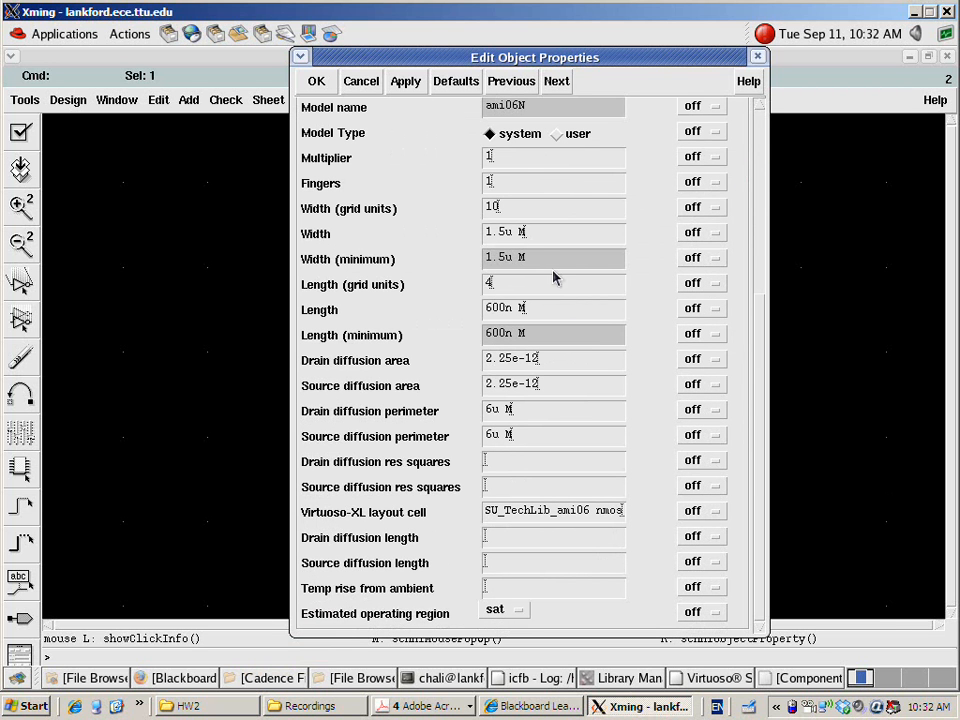
triple_click(540, 231)
type("19.95u")
key("Tab")
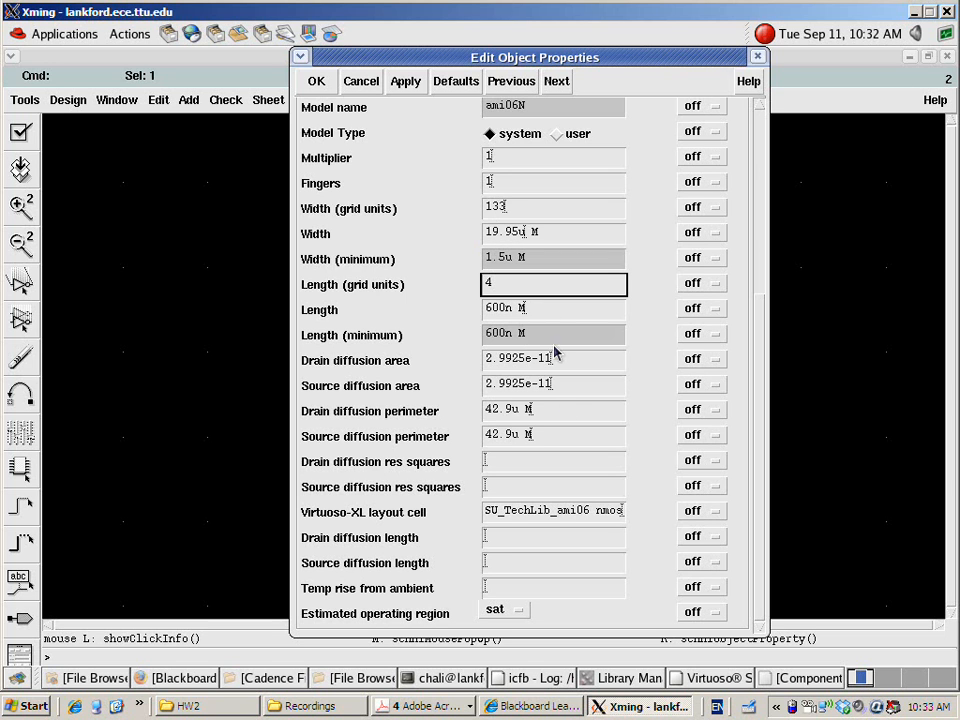
double_click(520, 308)
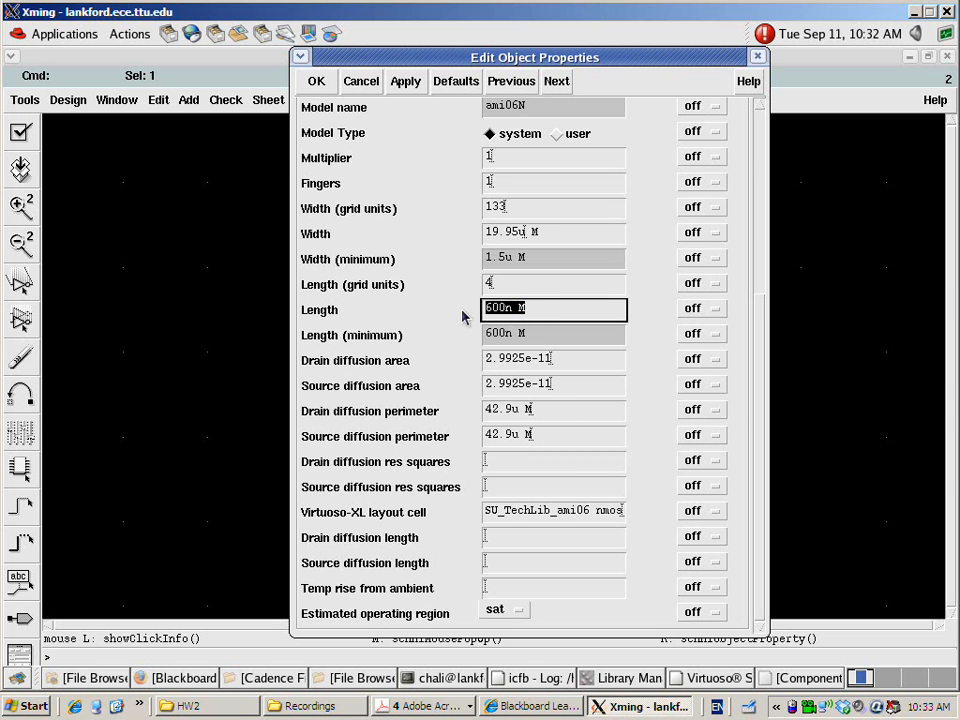
type("1.35u")
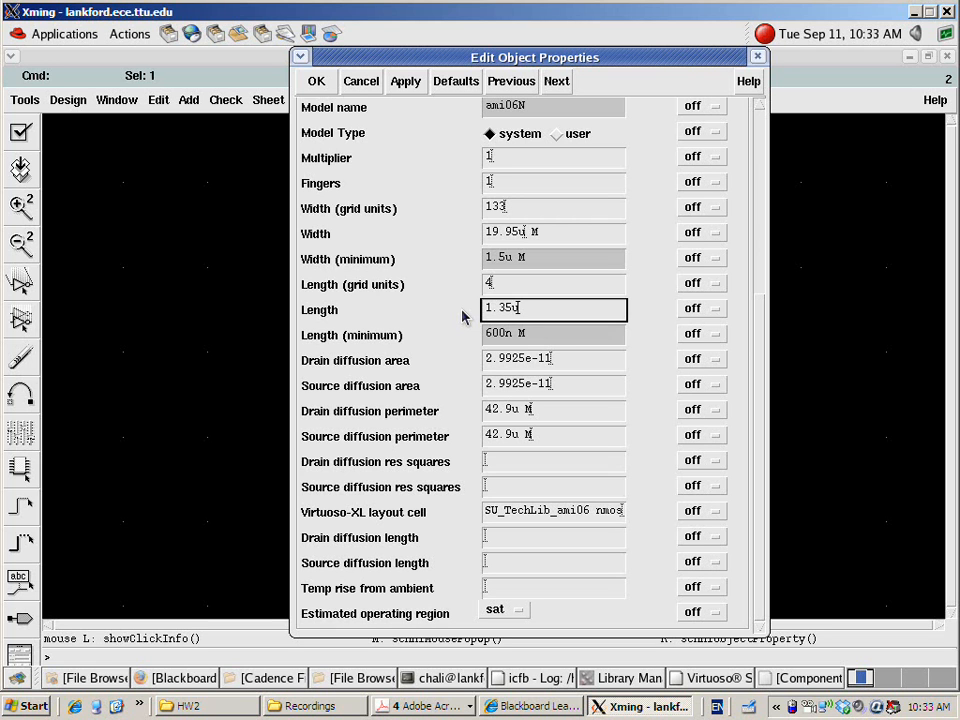
key("Tab")
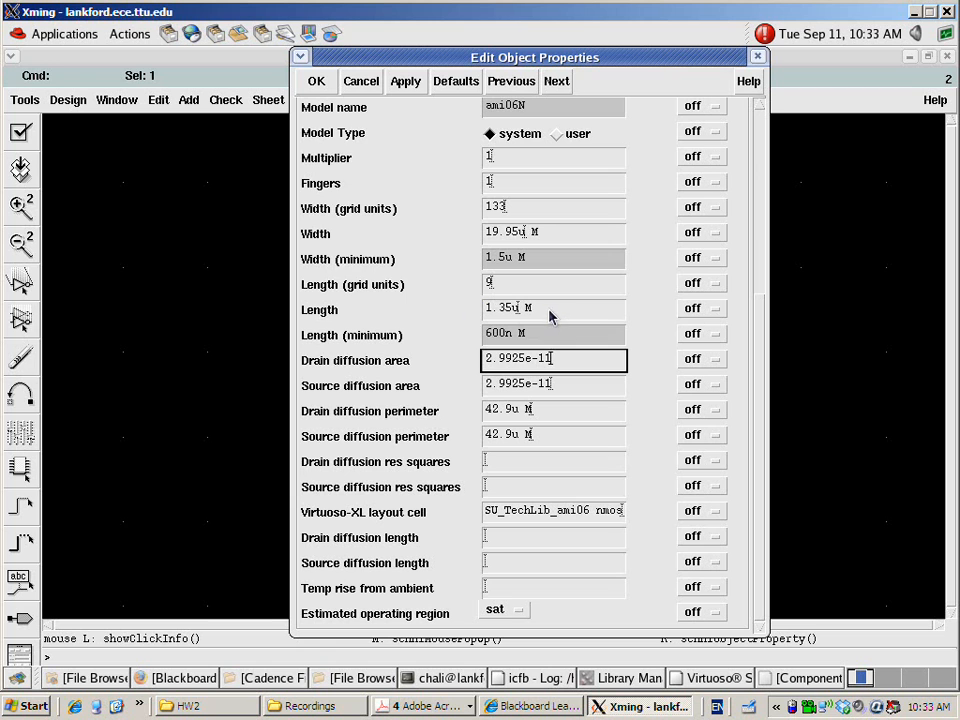
left_click(316, 81)
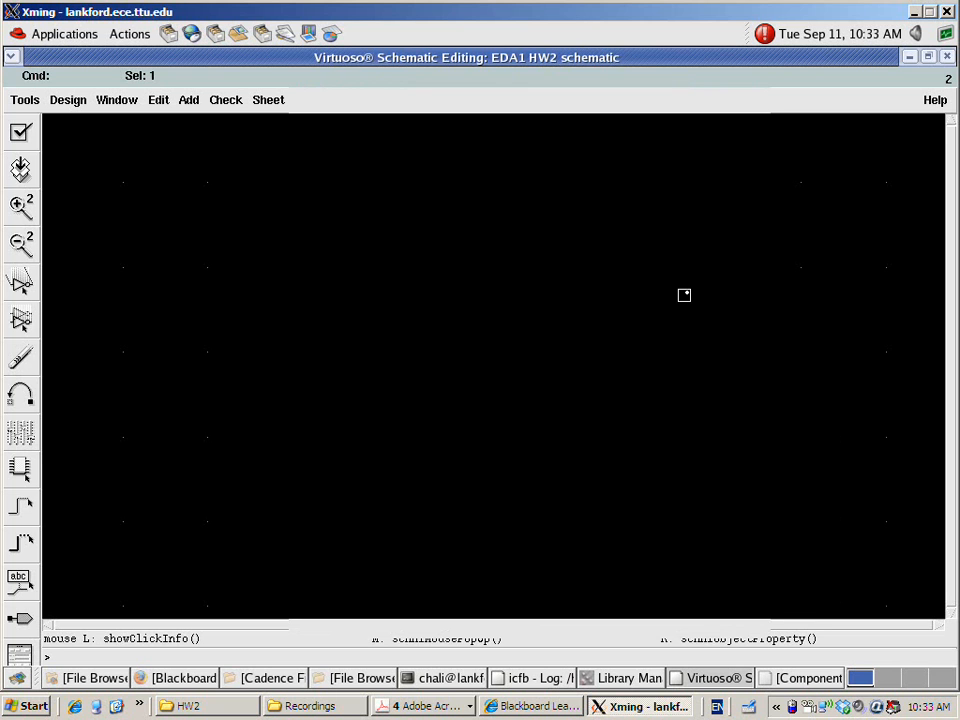
Step: Place an analogLib Sources > Globals gnd symbol below the transistor
left_click(829, 252)
key("i")
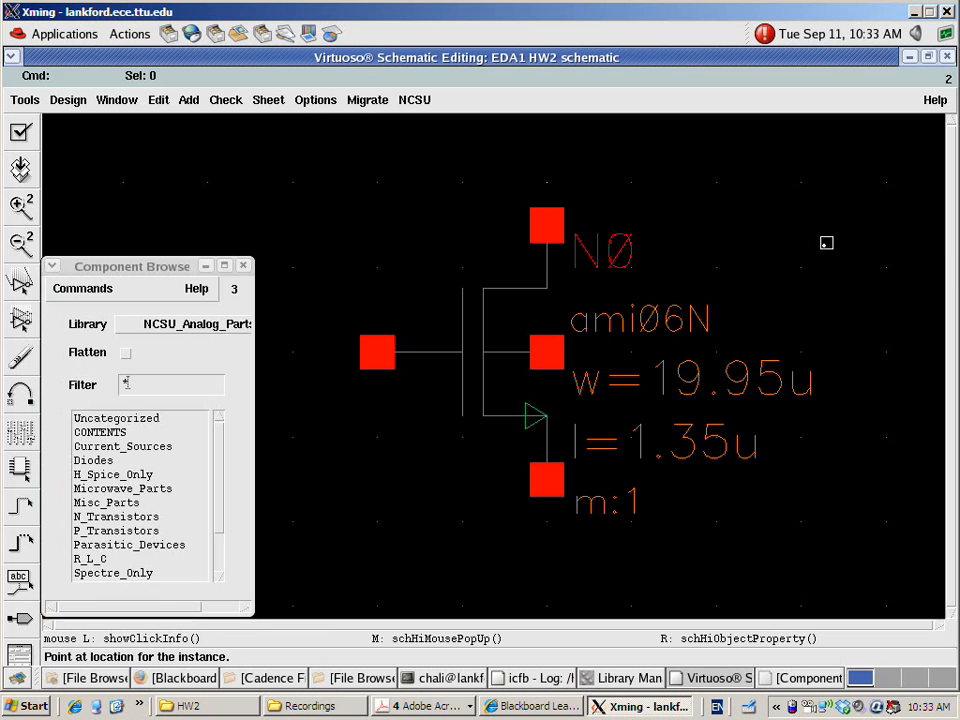
left_click_drag(617, 252, 619, 129)
left_click(209, 325)
left_click(209, 324)
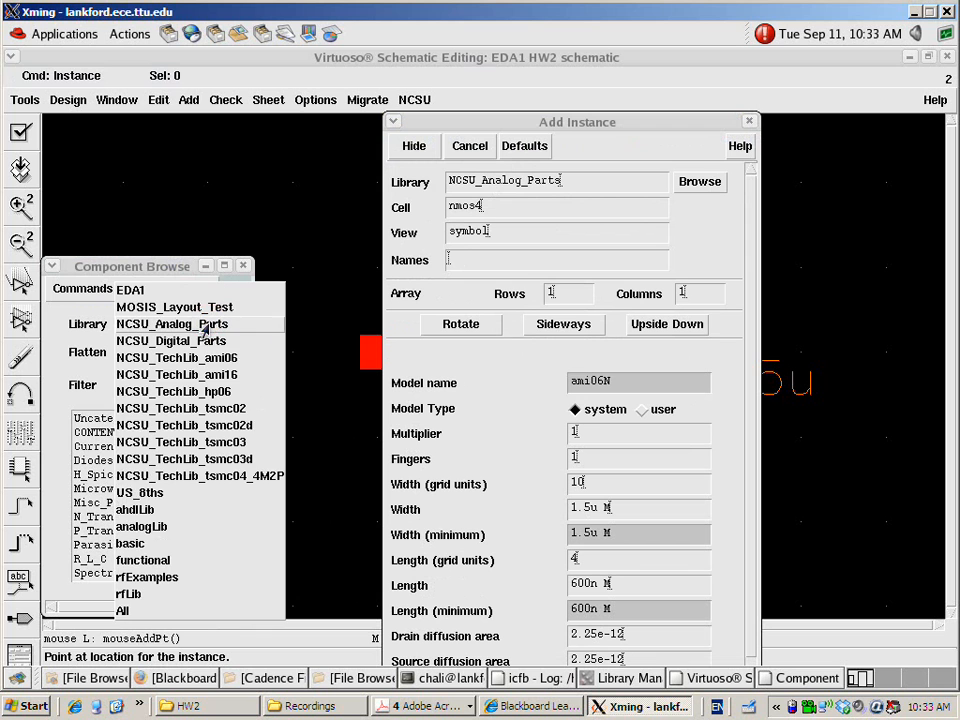
left_click(150, 527)
left_click(105, 491)
left_click(112, 448)
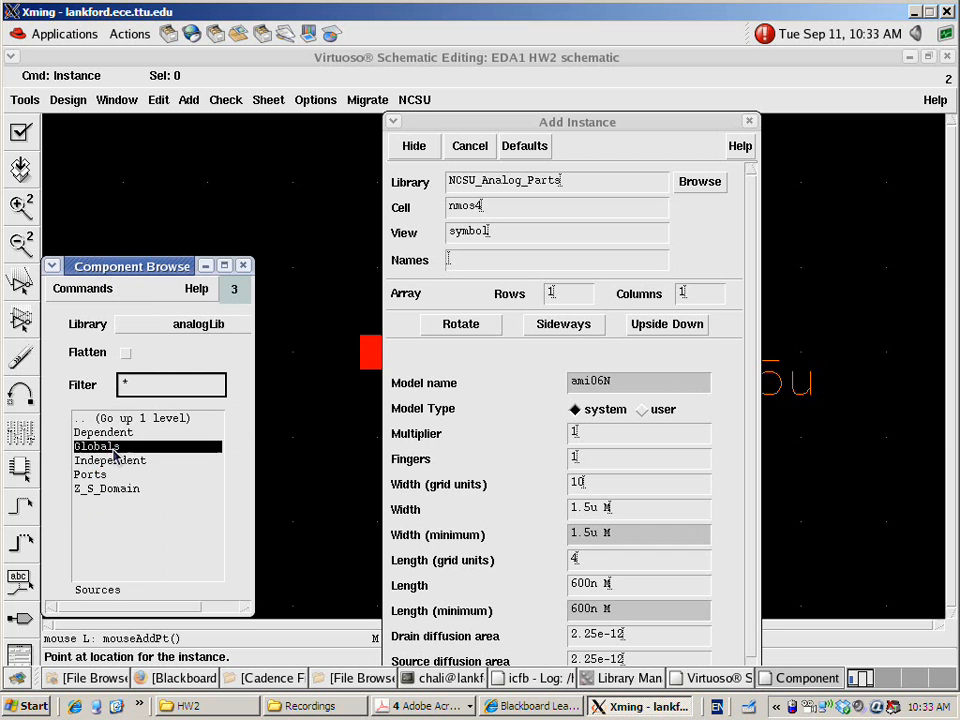
left_click(105, 432)
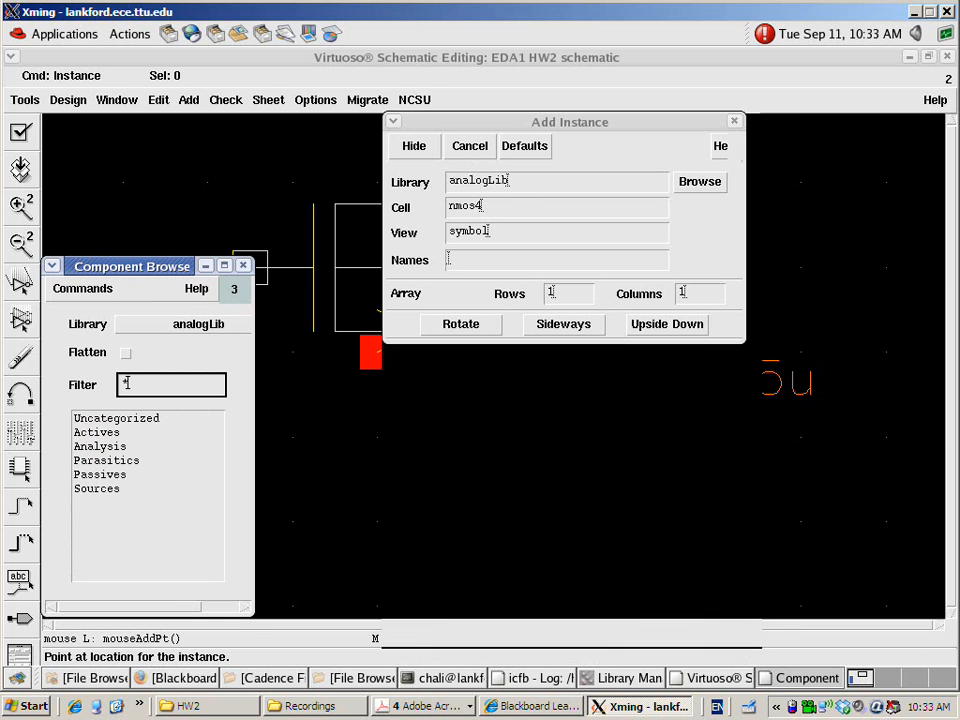
left_click(810, 98)
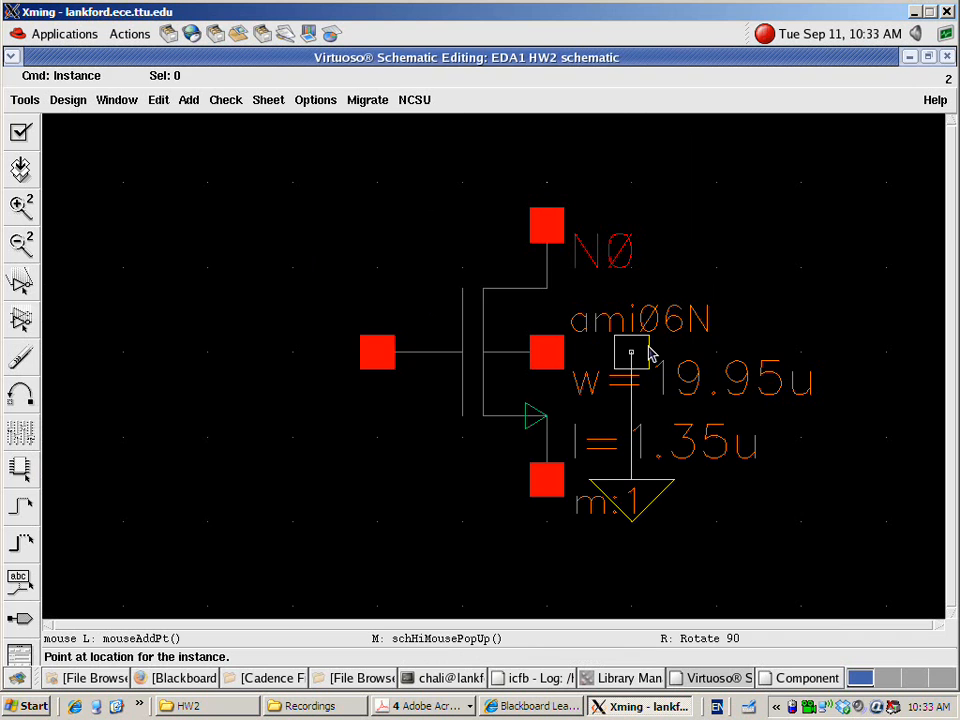
scroll(648, 352, "down", 2)
left_click(553, 400)
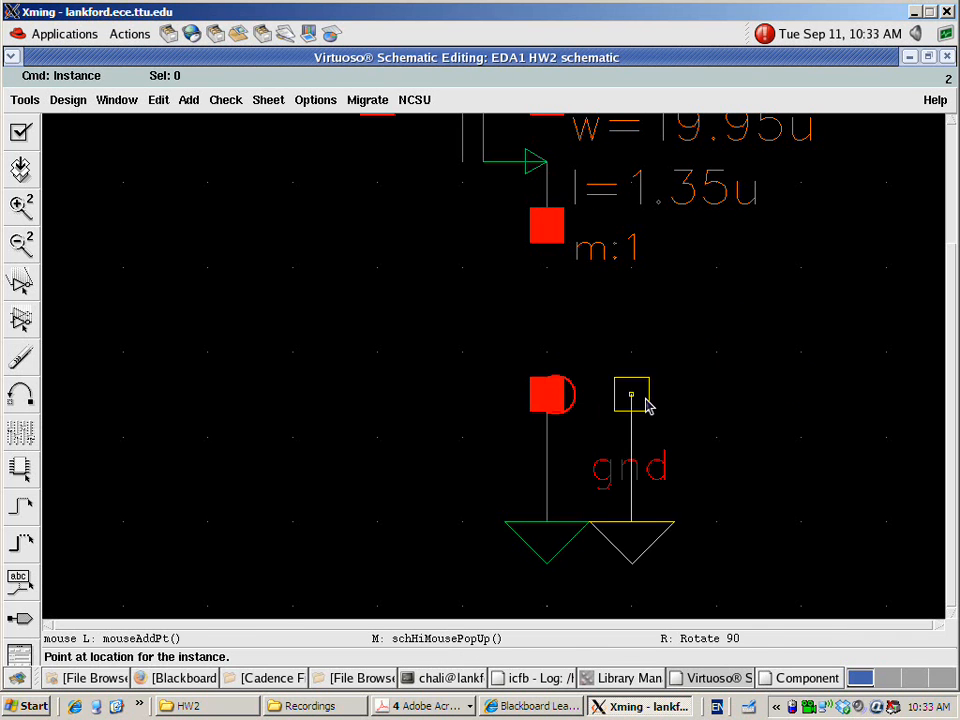
key("Escape")
key("f")
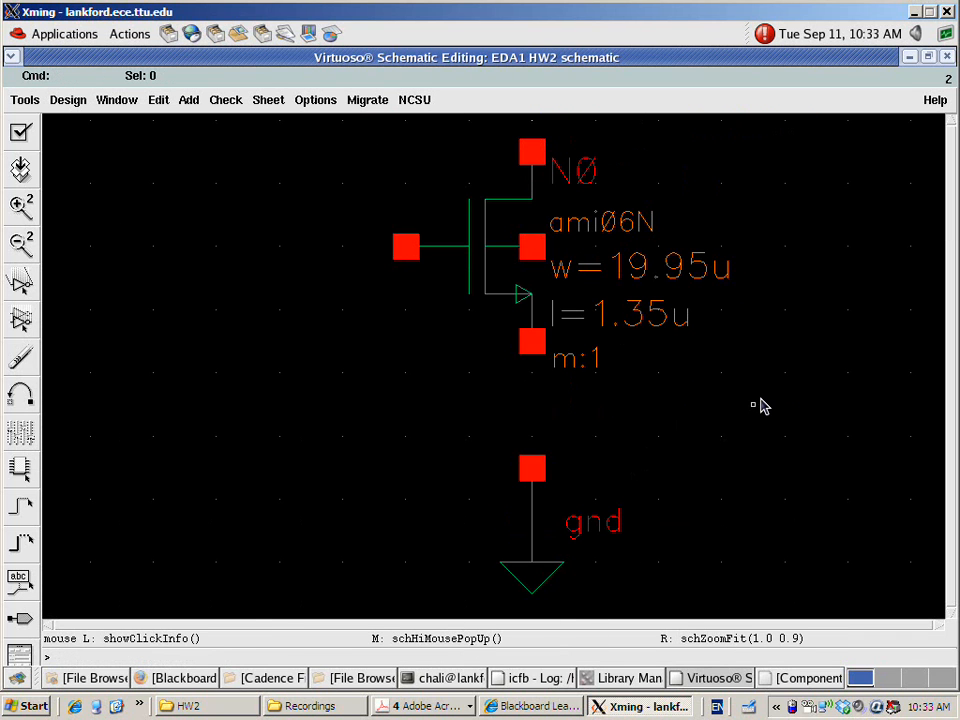
Step: Change the instance cell to vdc and place source V0 left of the transistor
key("i")
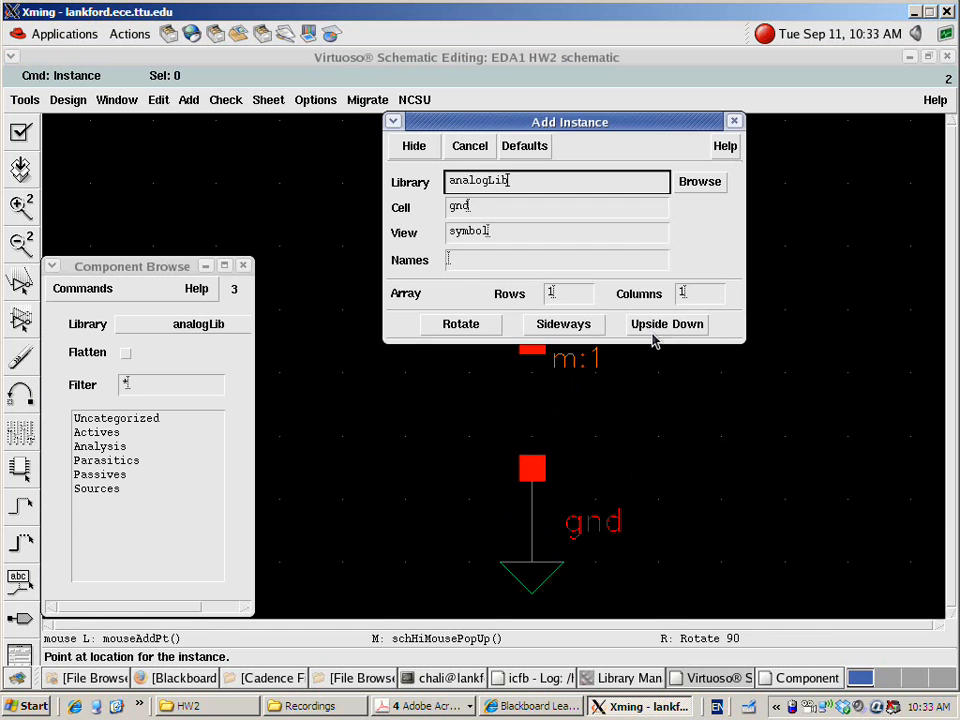
left_click_drag(147, 262, 143, 256)
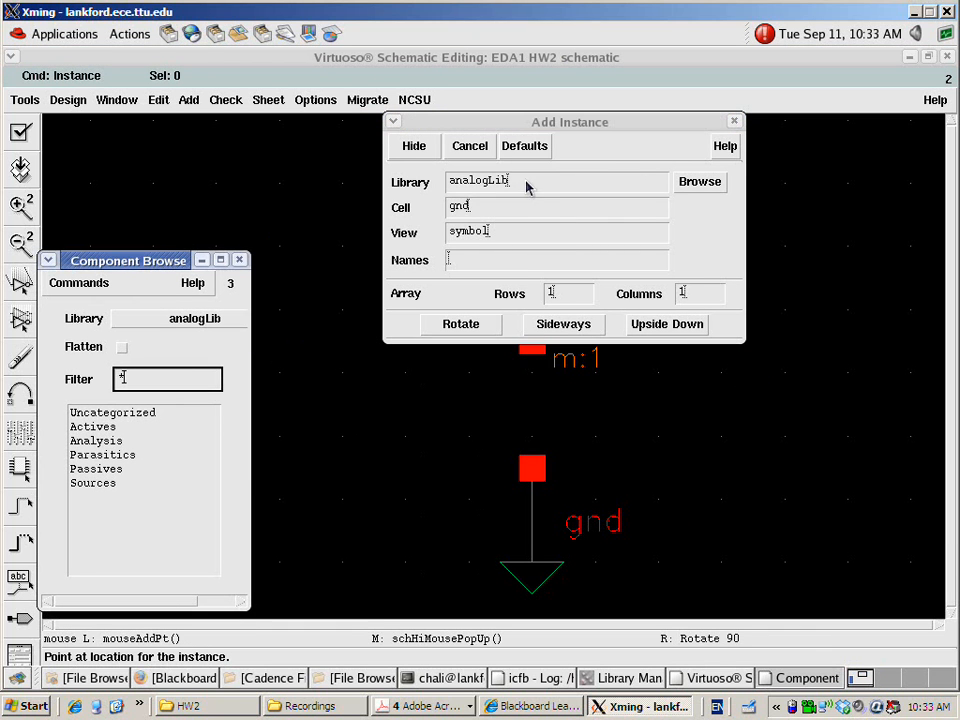
left_click(505, 211)
double_click(512, 207)
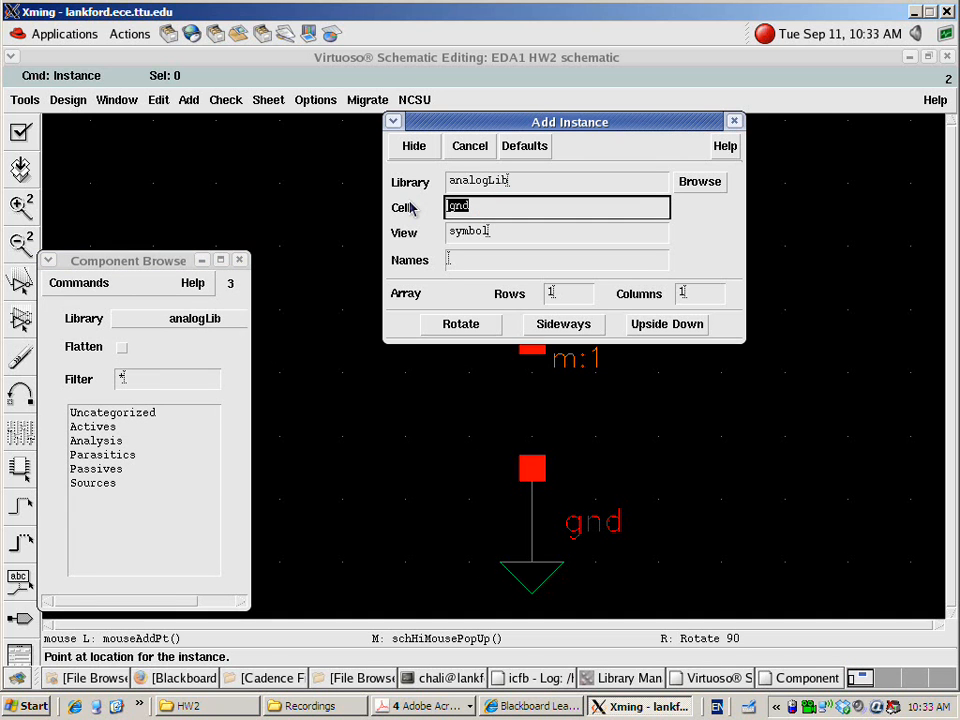
type("vdc")
key("Tab")
left_click(642, 71)
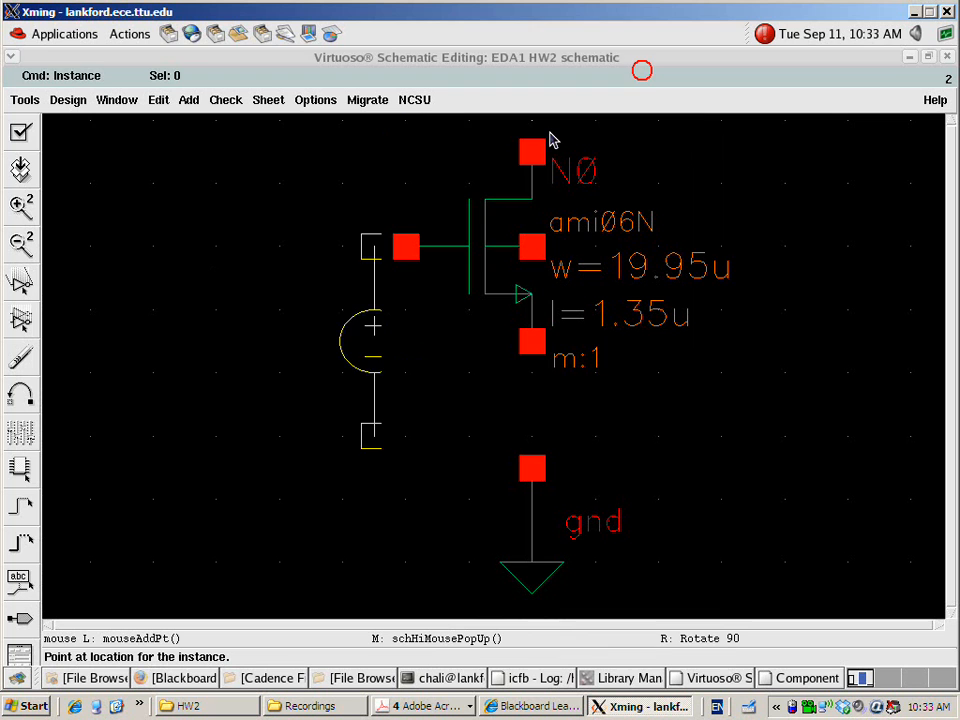
left_click(164, 281)
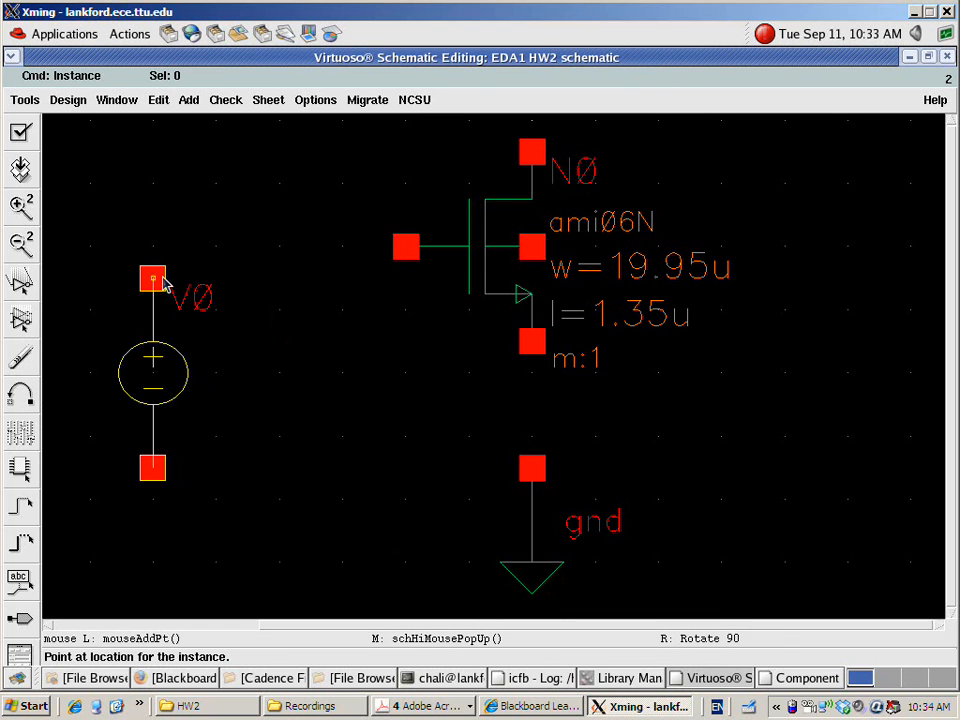
key("w")
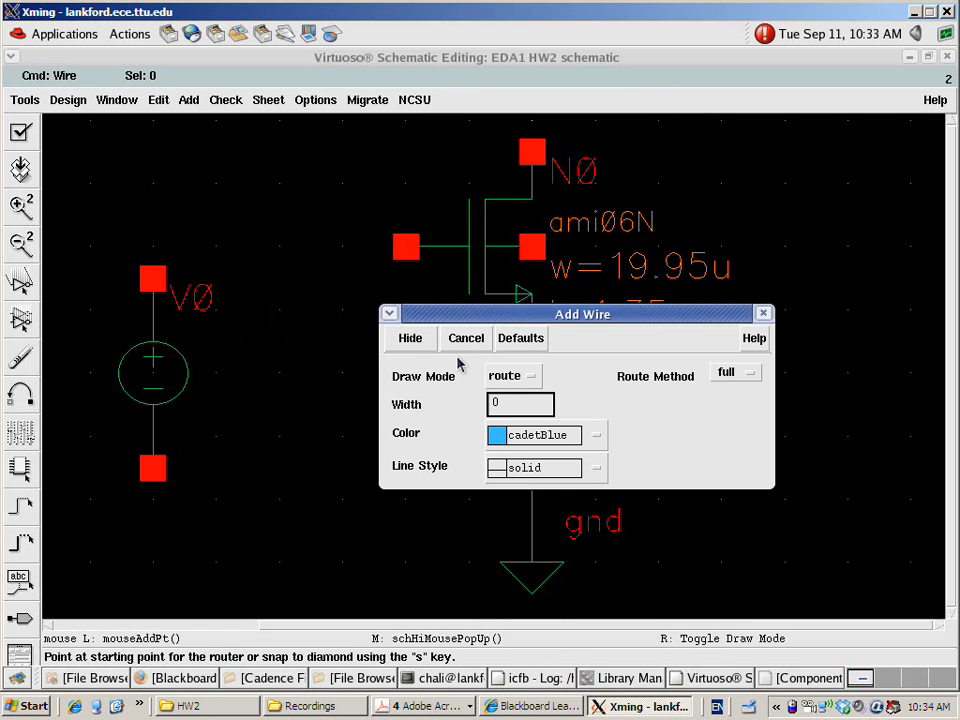
Step: Wire V0's top terminal to the NMOS gate and the source to ground
key("Escape")
key("w")
left_click(152, 278)
left_click(405, 250)
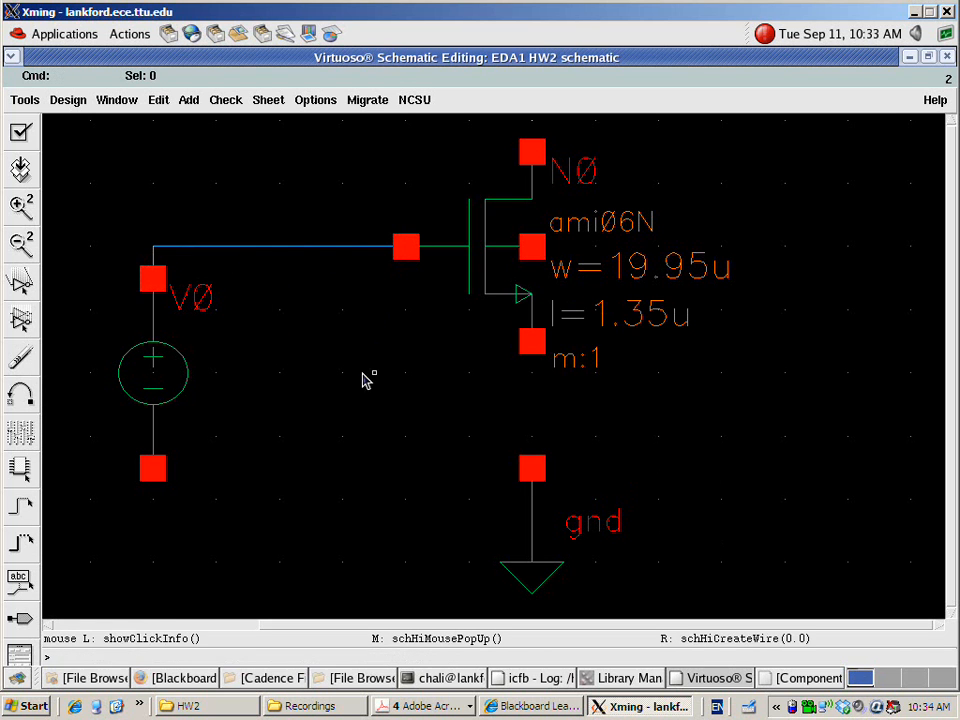
key("w")
left_click_drag(579, 315, 189, 232)
left_click(521, 467)
left_click(532, 346)
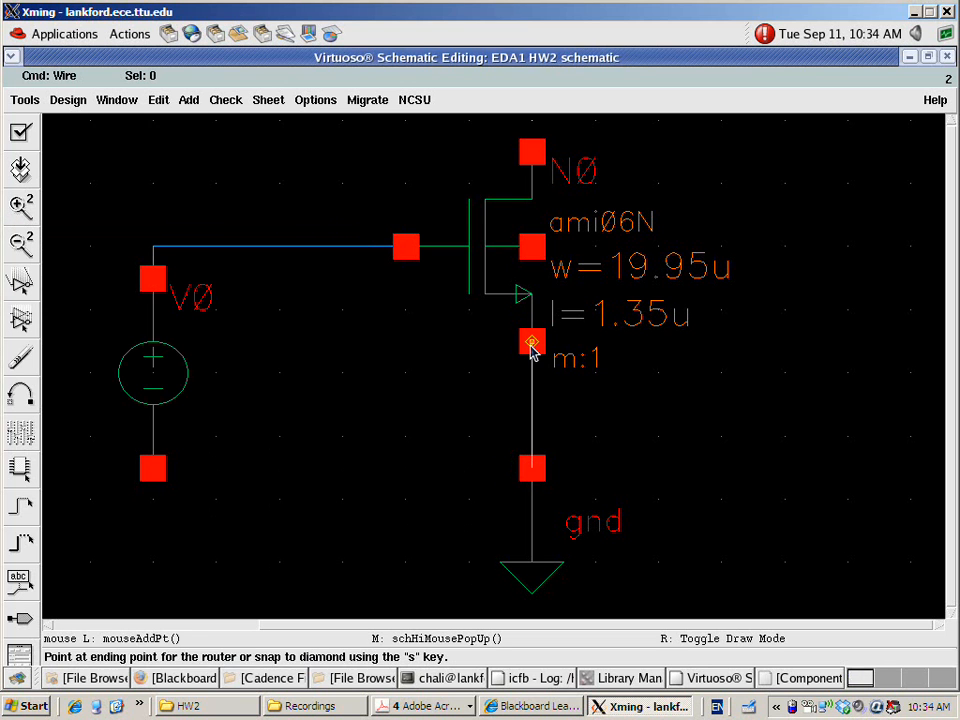
key("Escape")
Step: Copy a ground symbol below V0 and wire V0's bottom terminal to it
key("c")
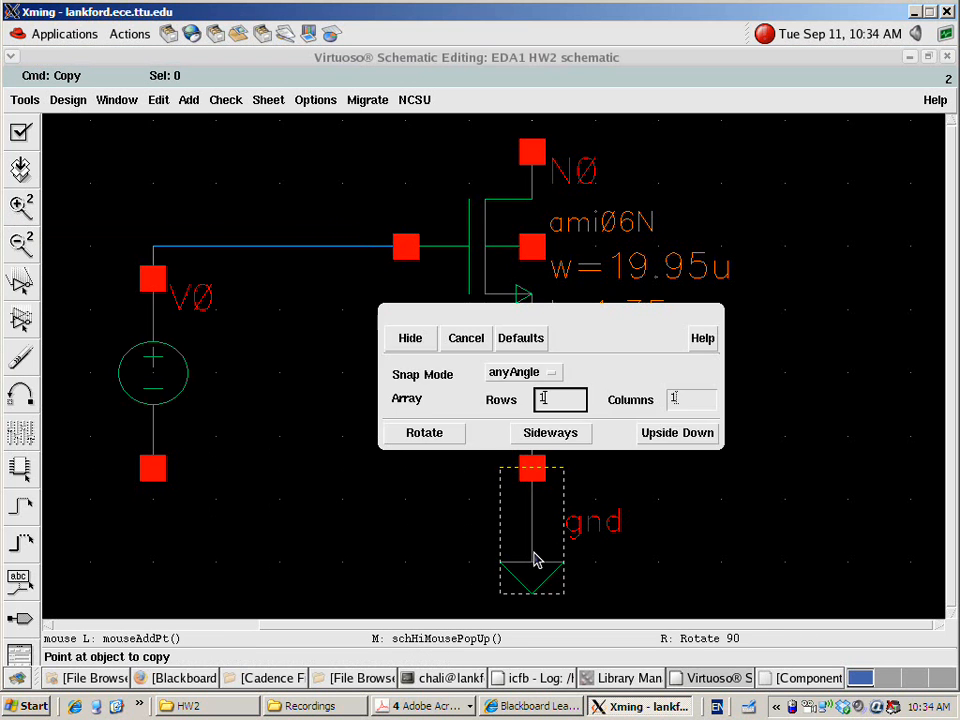
left_click(533, 563)
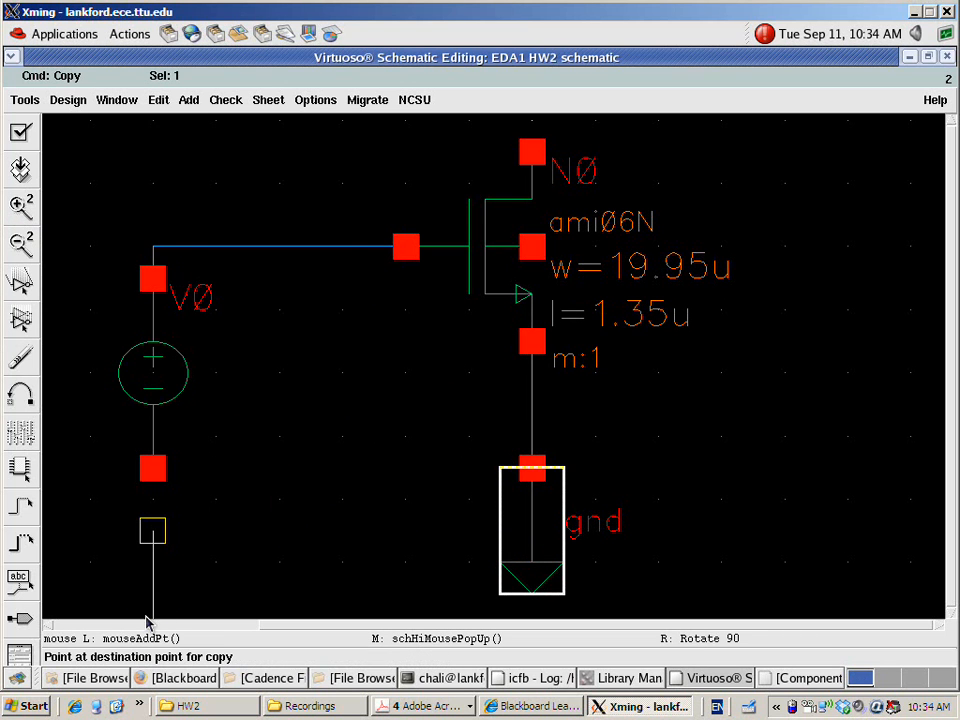
left_click(147, 560)
key("w")
left_click(153, 530)
left_click(153, 467)
key("Escape")
key("f")
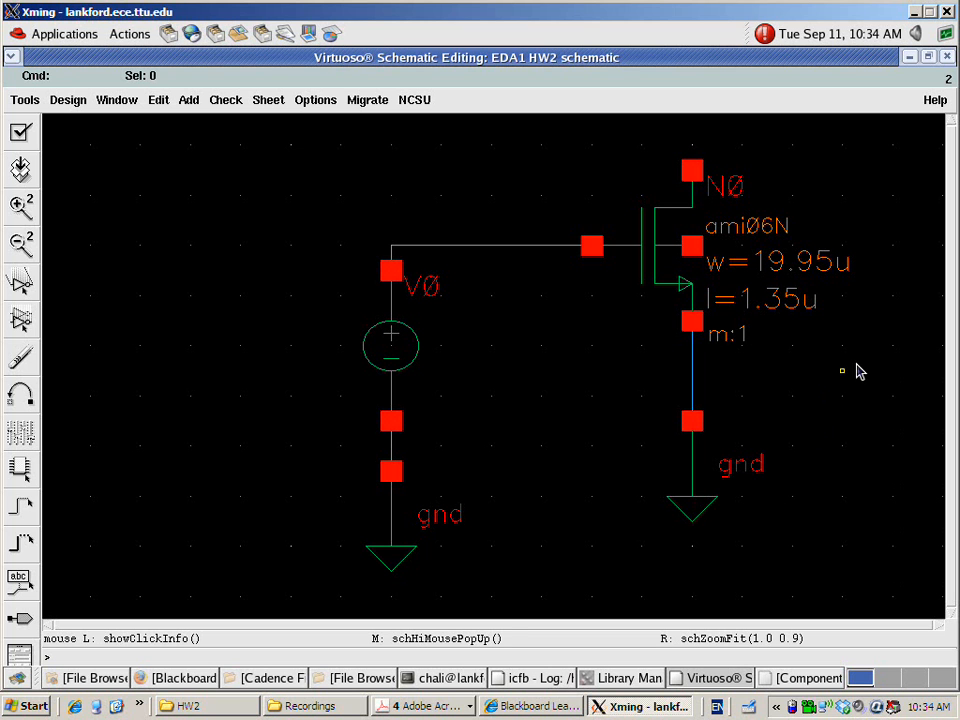
Step: Wire the transistor's bulk terminal to its grounded source
key("w")
left_click(691, 246)
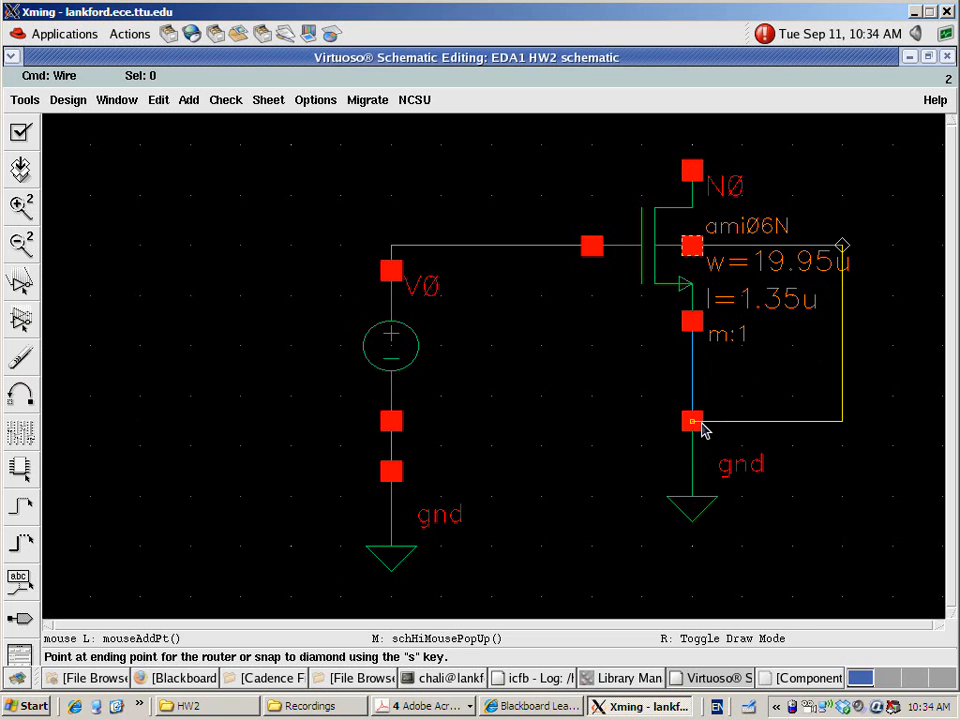
left_click(702, 425)
key("Escape")
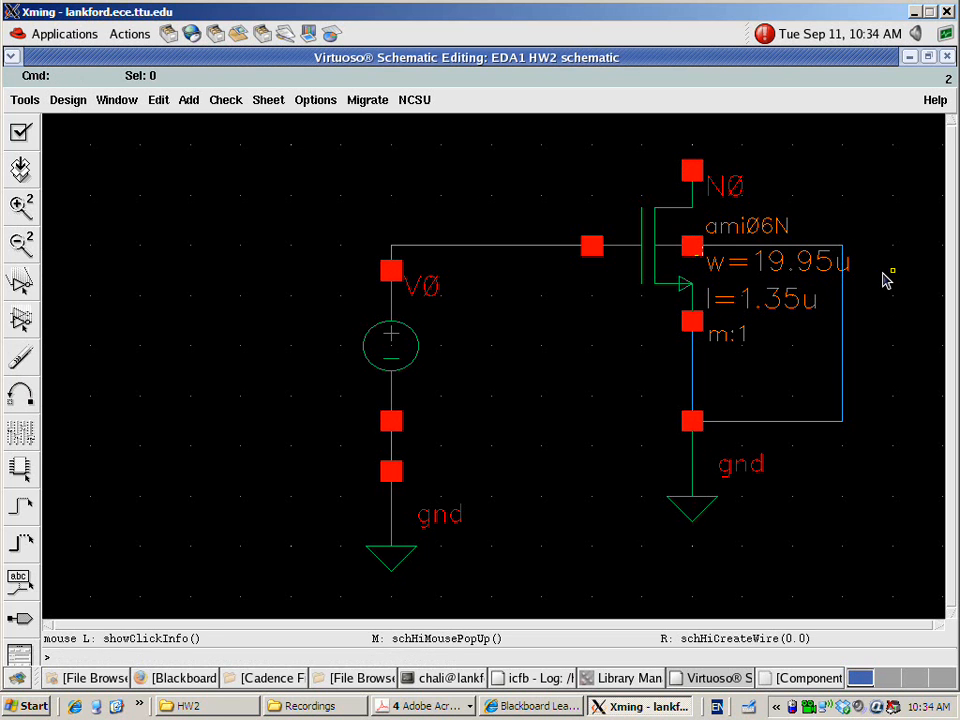
Step: Copy V0 with its ground to the right side as new source V1
key("Right")
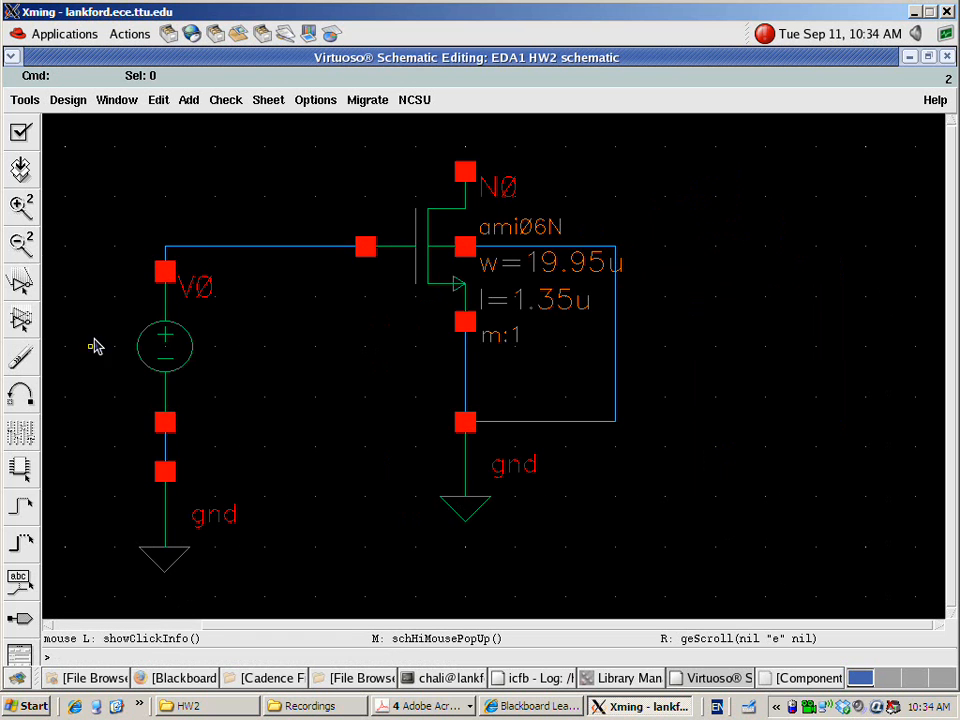
key("c")
left_click_drag(90, 195, 240, 596)
left_click(197, 358)
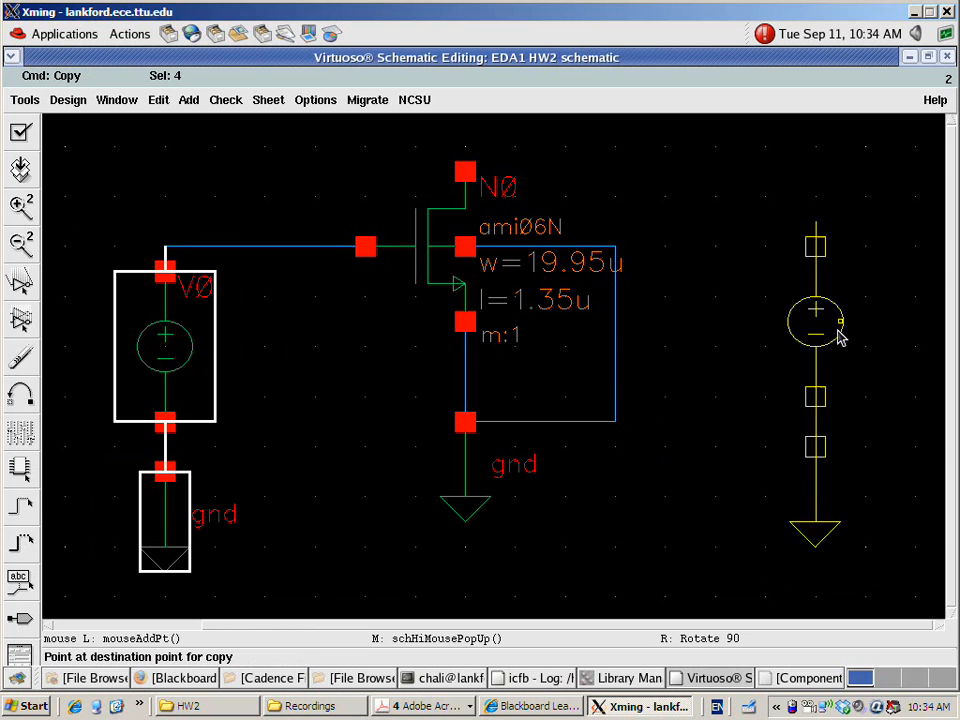
left_click(925, 255)
key("Escape")
Step: Wire V1's top terminal to N0's drain pin
key("w")
left_click(890, 147)
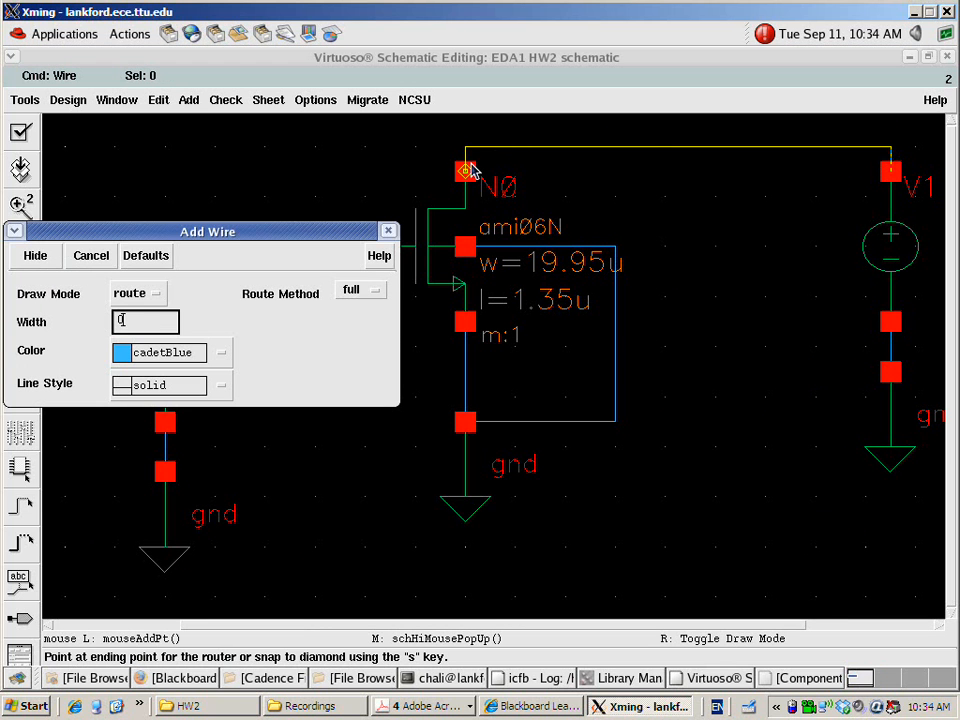
left_click(466, 168)
key("Escape")
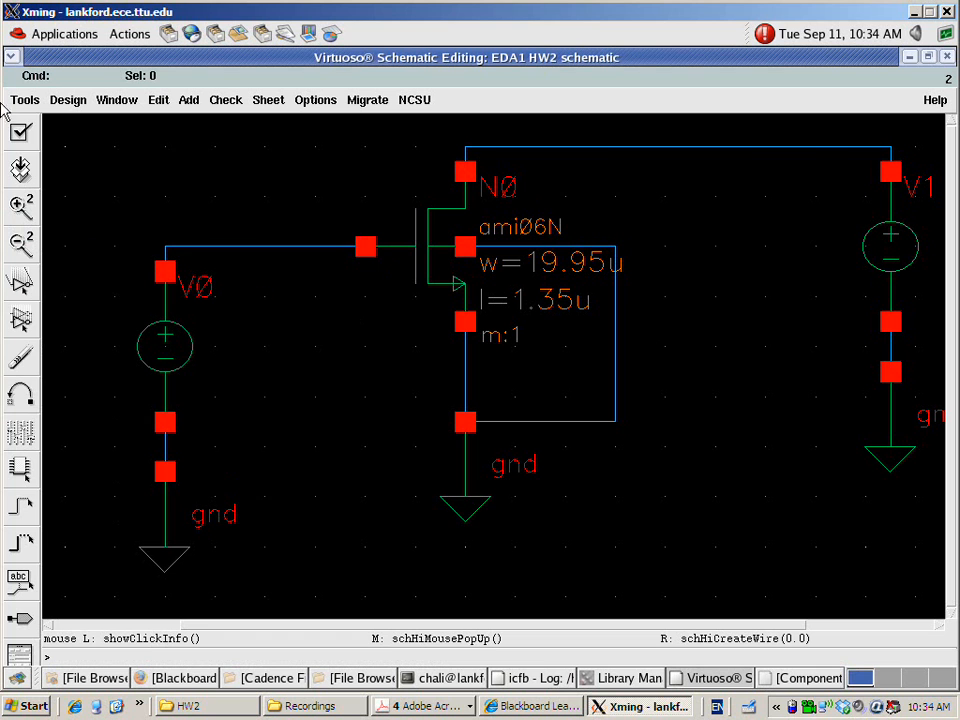
Step: Set V0's DC voltage to the variable VGS
left_click(190, 352)
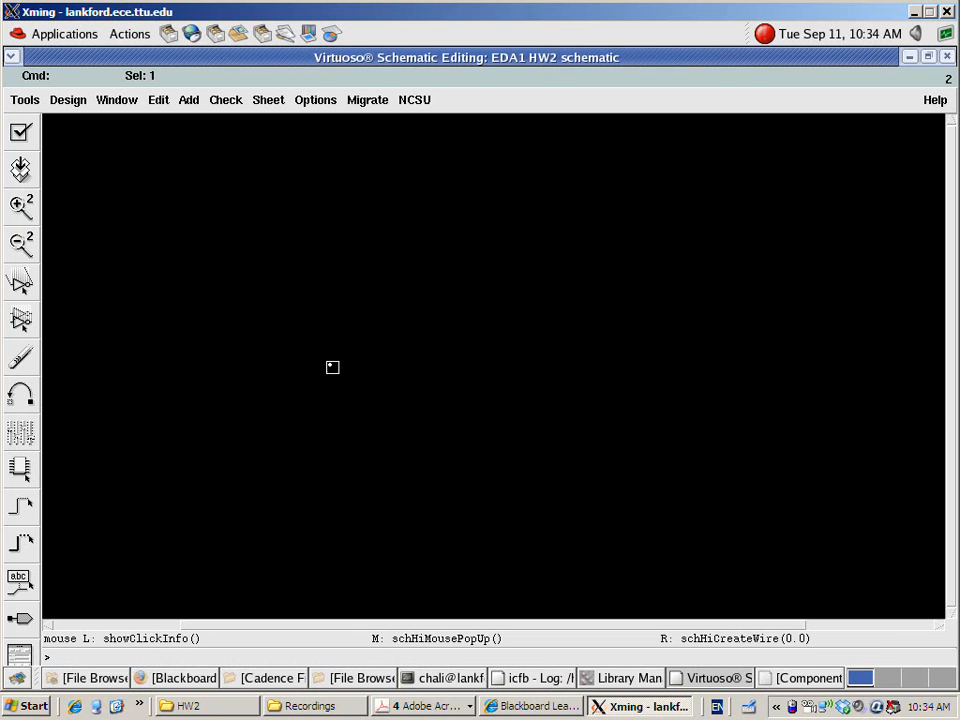
key("q")
left_click_drag(521, 172, 521, 602)
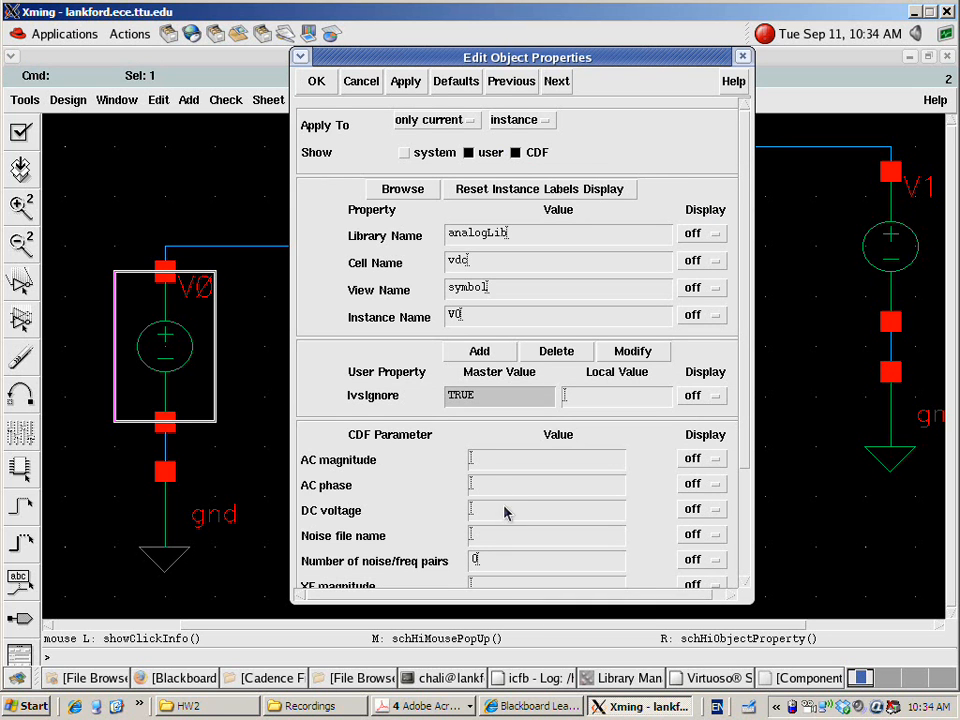
left_click(505, 511)
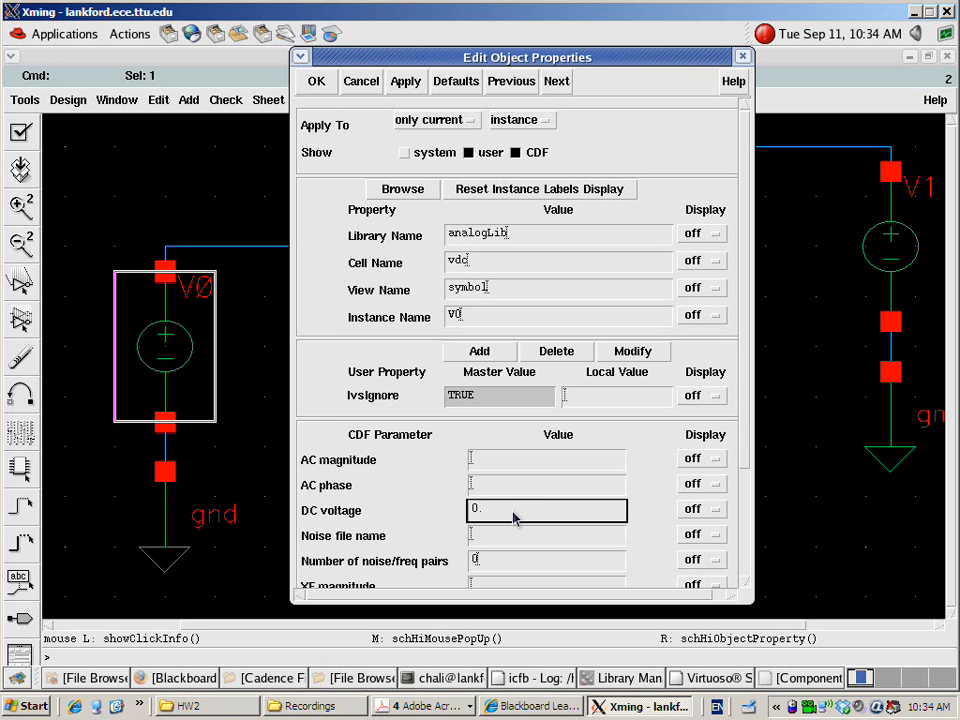
type("8")
key("Tab")
left_click_drag(553, 512, 457, 513)
type("VG")
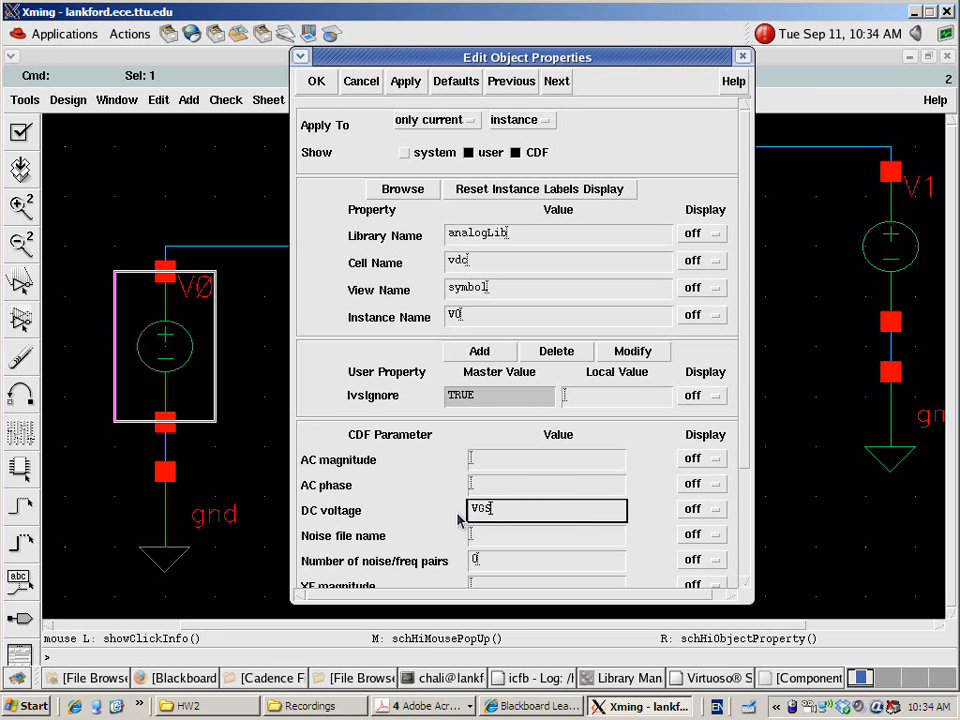
type("S")
key("Tab")
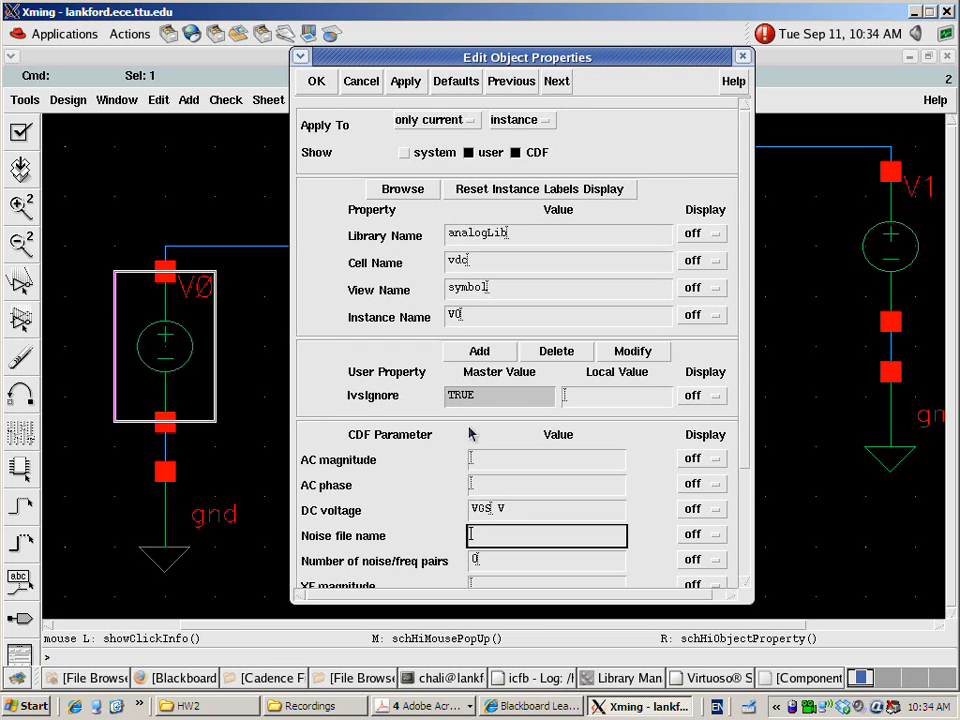
left_click(316, 81)
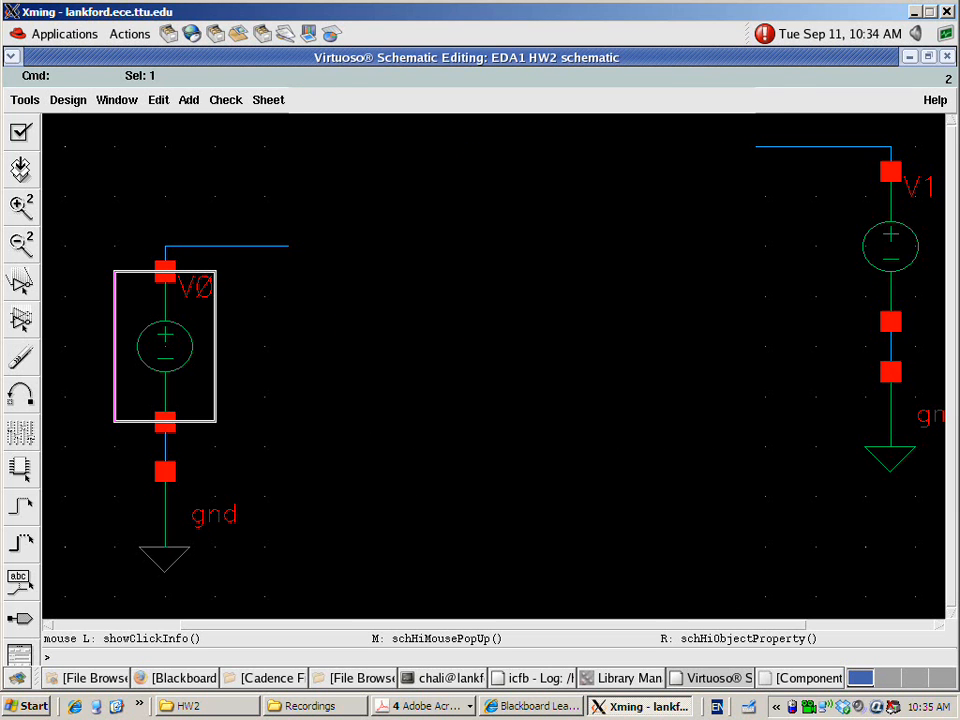
left_click(338, 404)
Step: Set V1's DC voltage to the variable VDS
left_click(897, 267)
key("q")
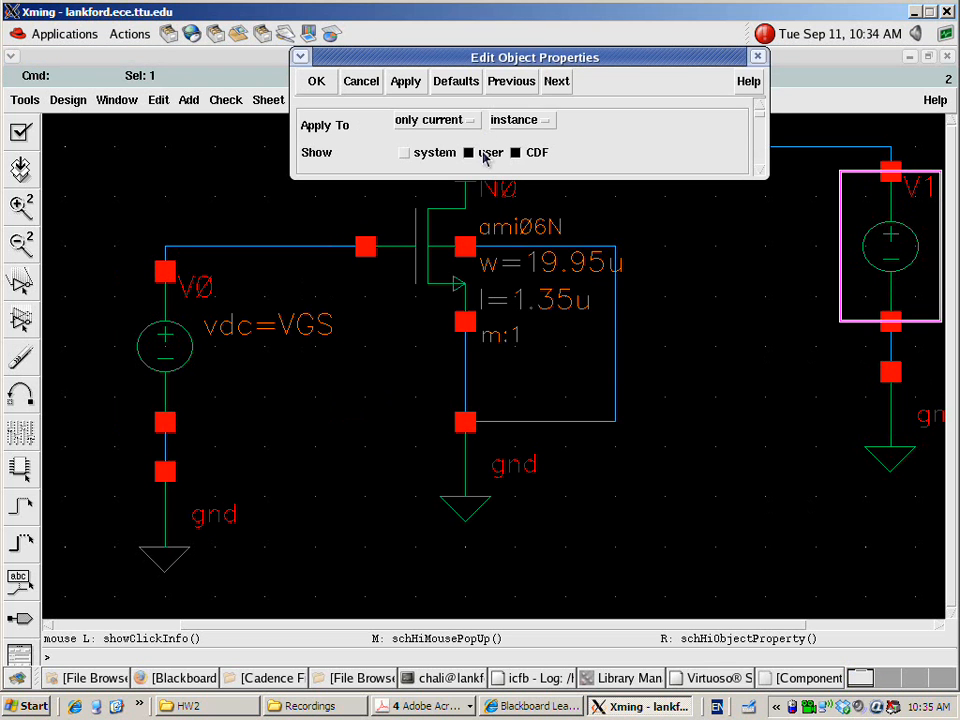
left_click_drag(508, 637, 497, 540)
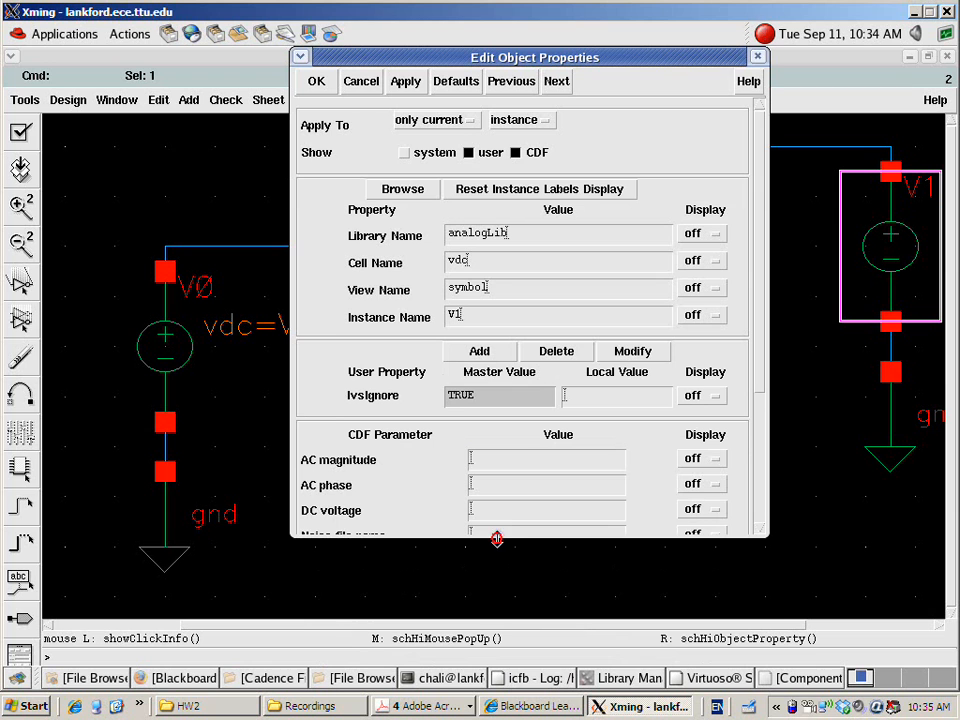
left_click(500, 512)
type("VDS")
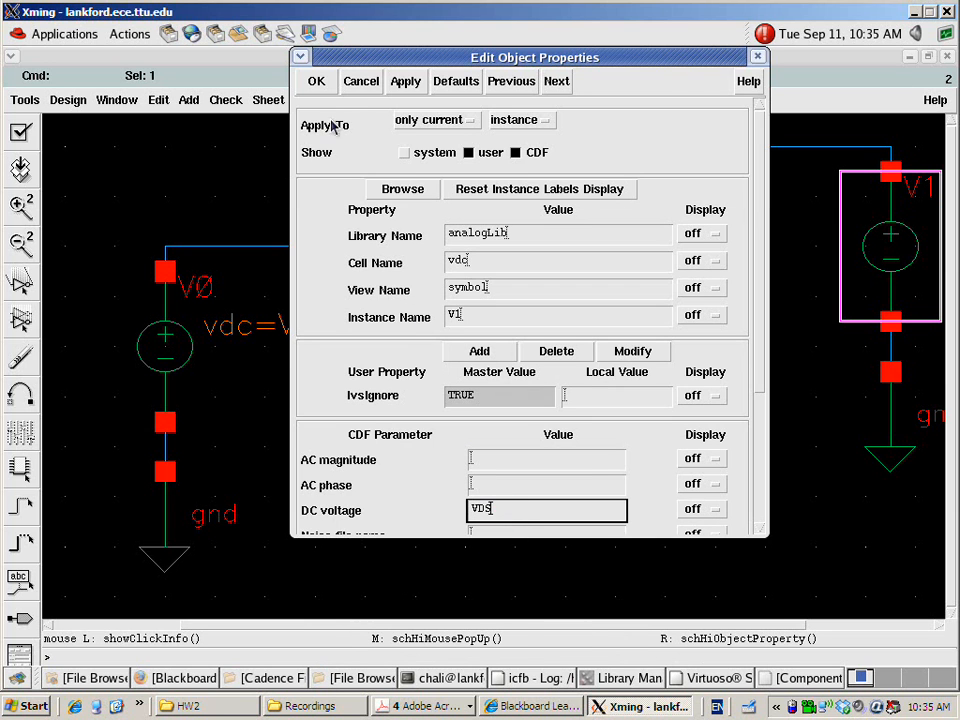
left_click(316, 81)
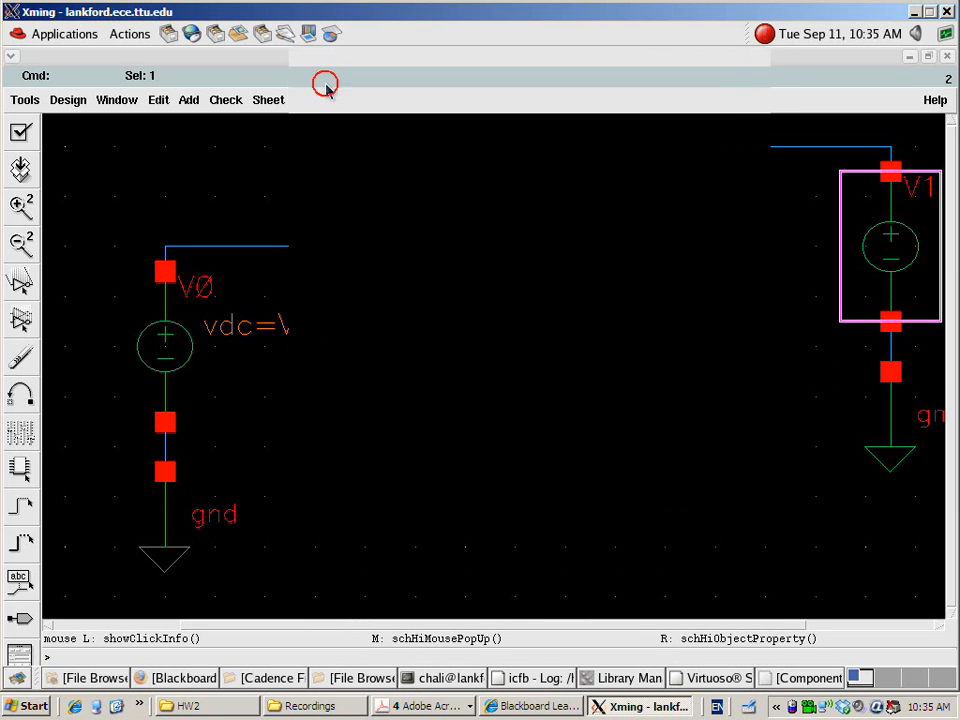
left_click(797, 473)
Step: Check and save the HW2 schematic
key("f")
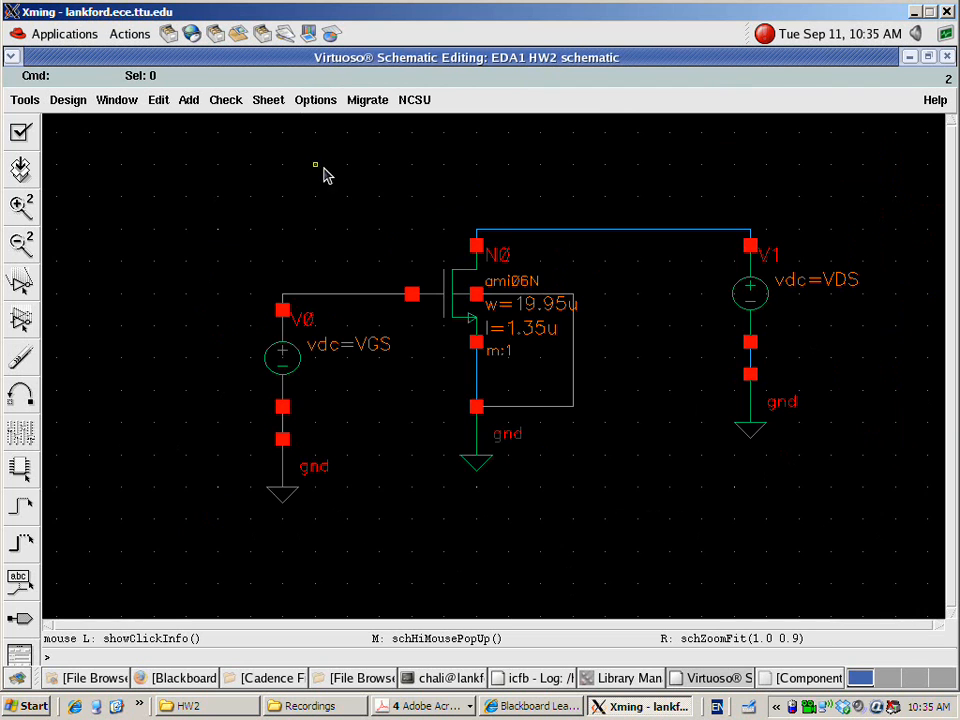
left_click(20, 132)
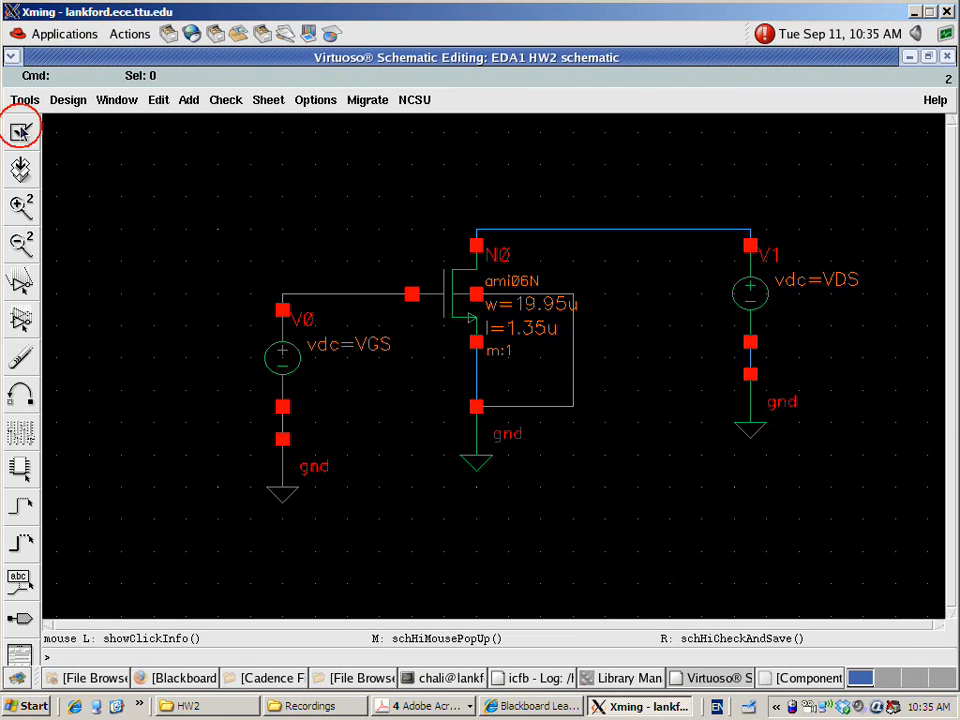
left_click(20, 132)
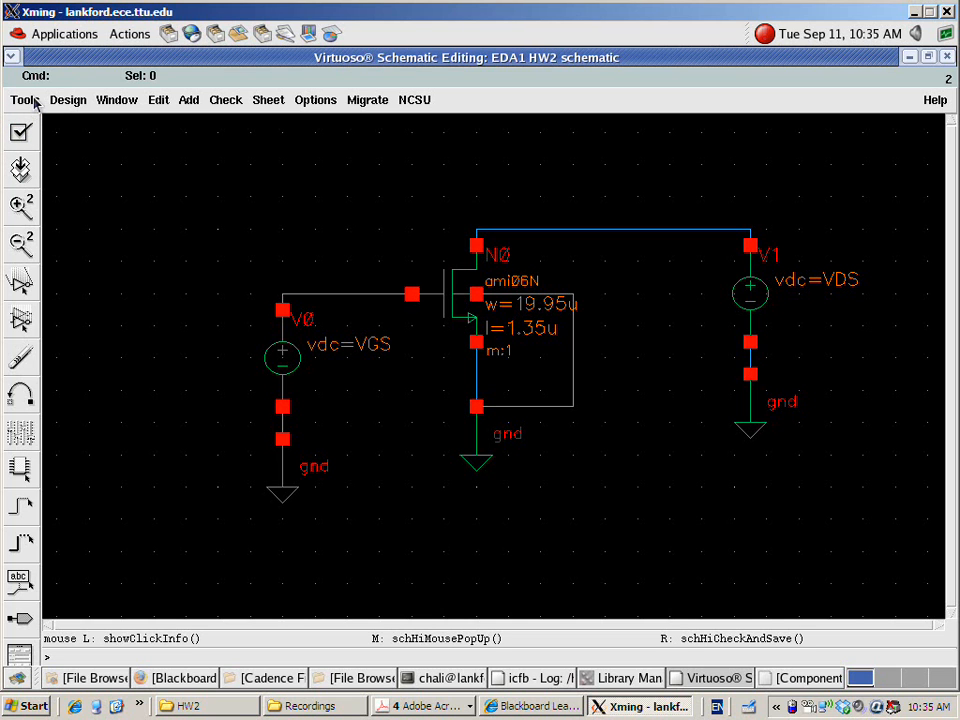
left_click(20, 131)
Step: Launch the Analog Design Environment and move its window into view
left_click(26, 100)
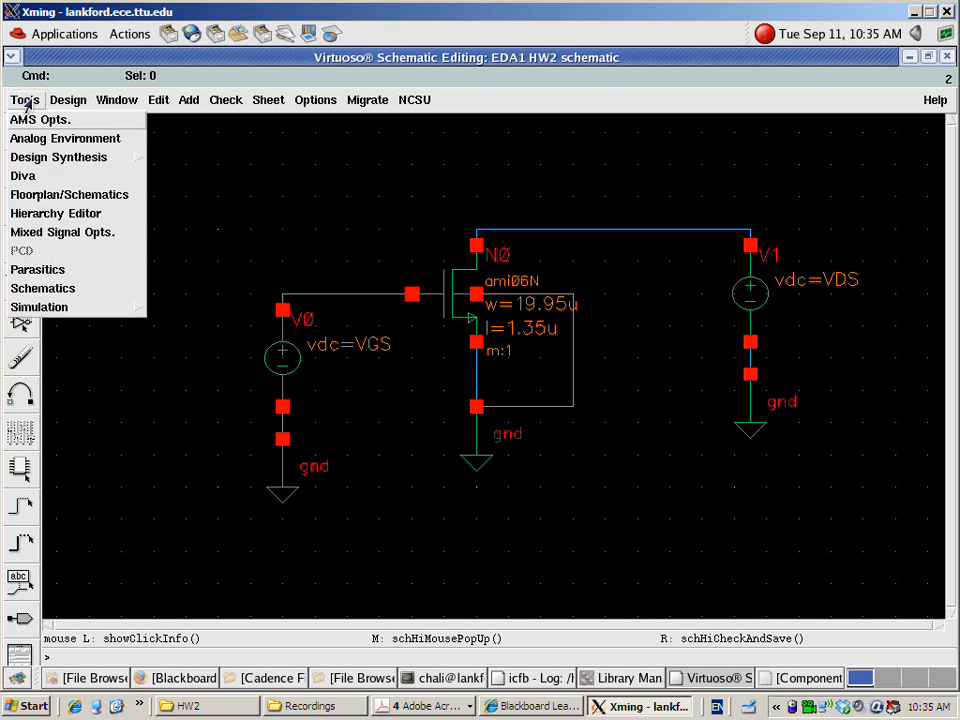
left_click(32, 136)
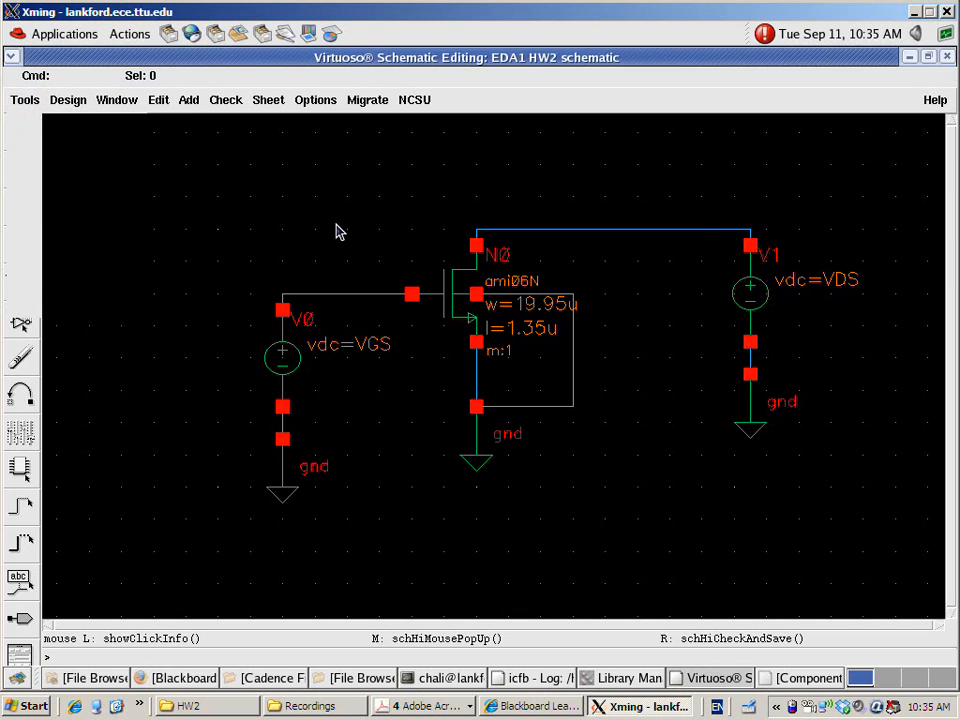
left_click_drag(437, 488, 645, 210)
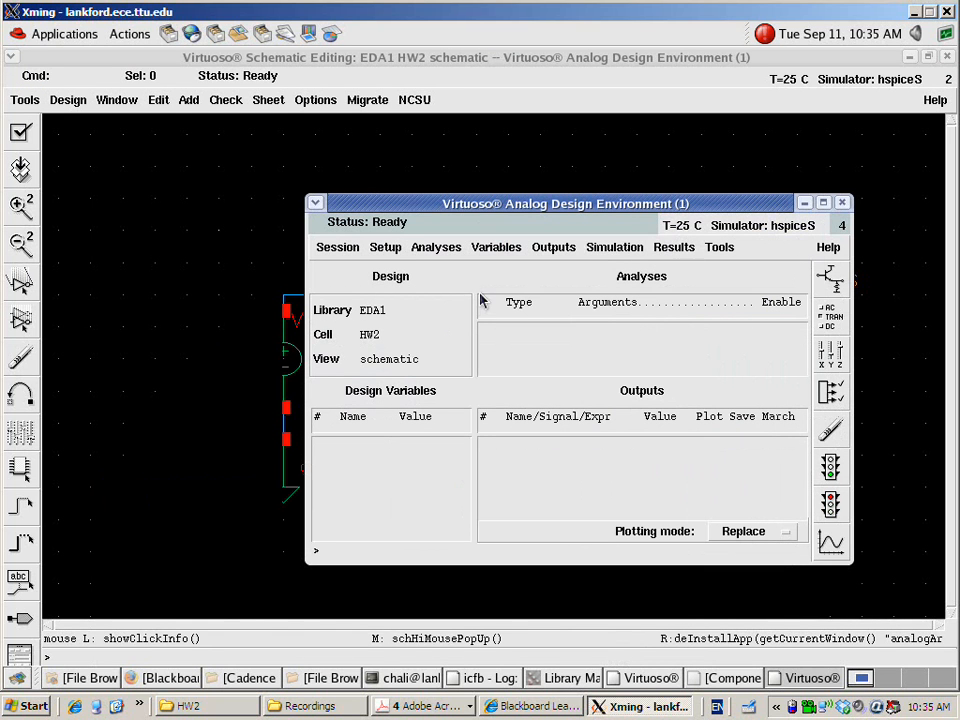
Step: Change the simulator from hspiceS to spectre in Simulator/Directory/Host setup
left_click(432, 250)
mouse_move(386, 249)
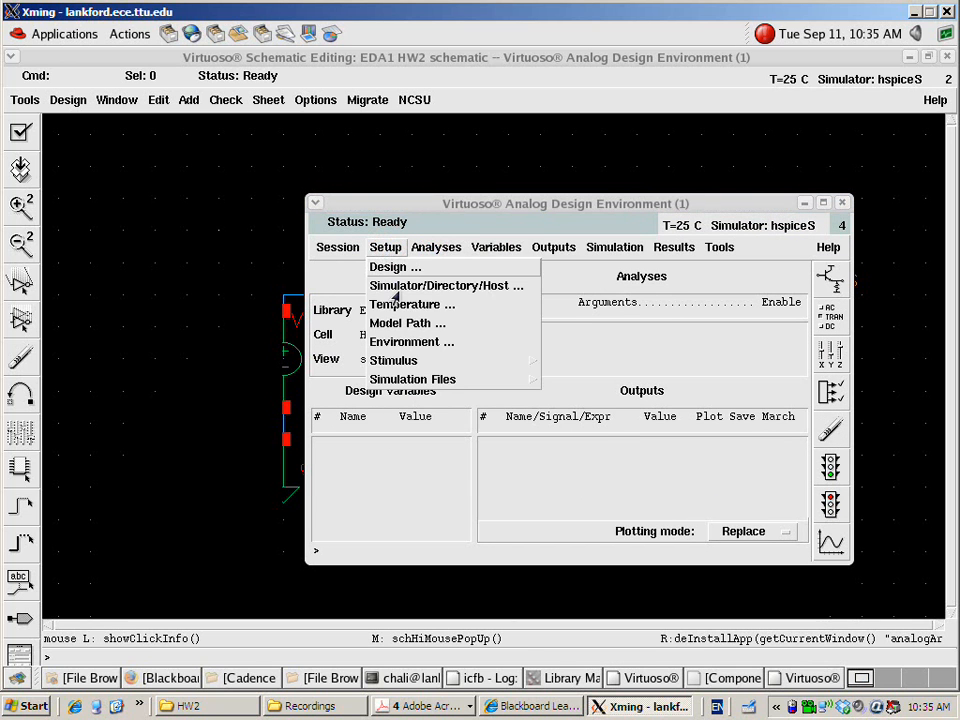
left_click(398, 287)
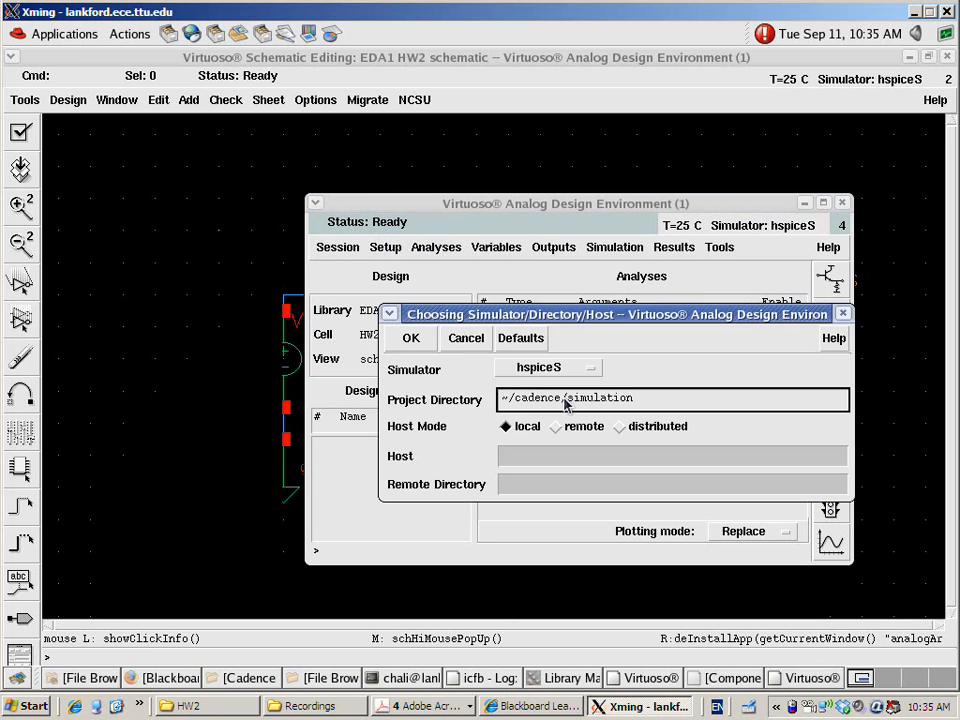
left_click(578, 370)
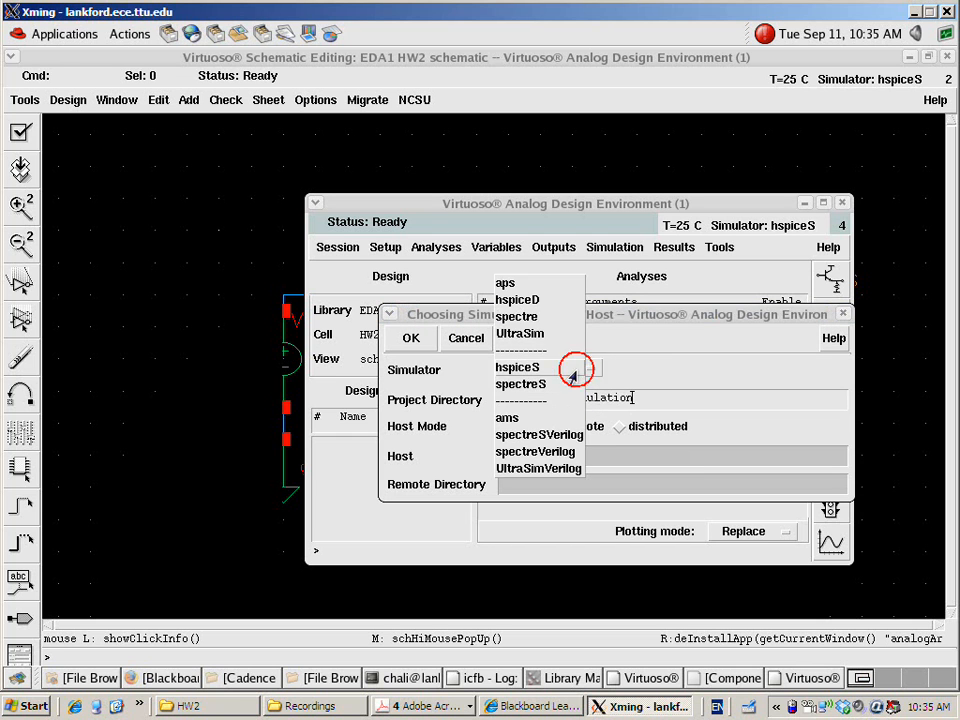
left_click(534, 319)
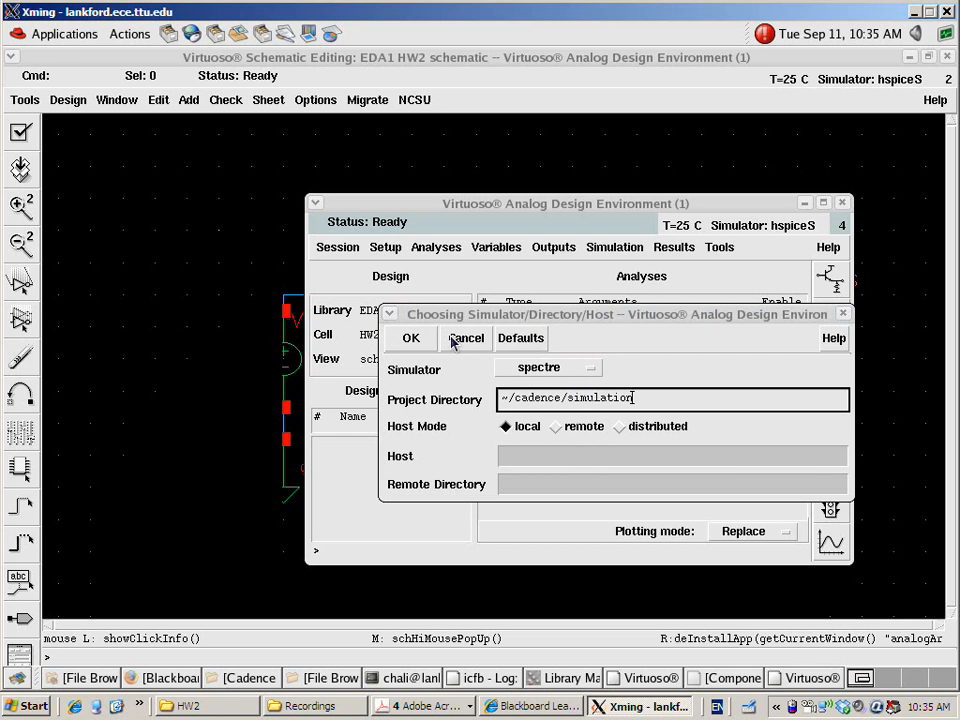
left_click(412, 339)
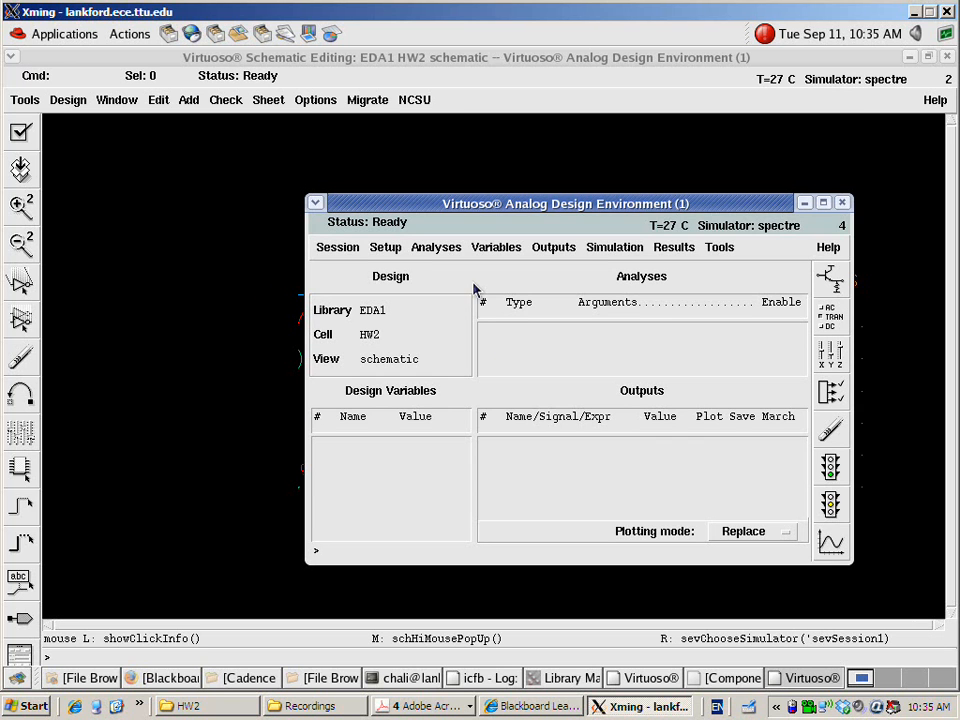
left_click(388, 249)
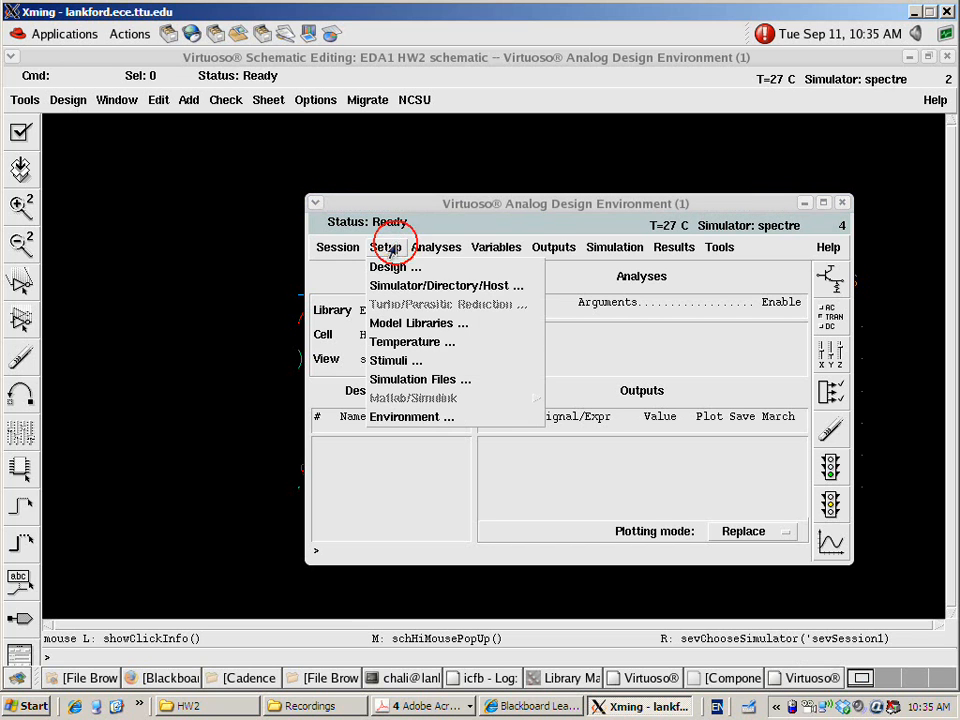
Step: Browse to the Model folder and add ntt.typ to the model library list
left_click(404, 325)
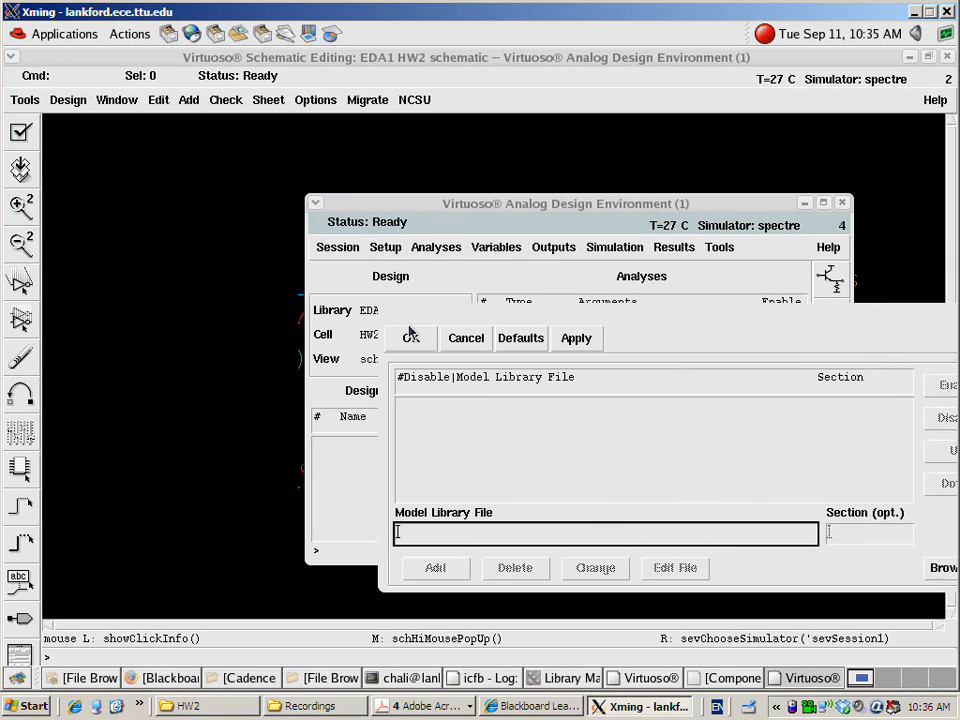
left_click_drag(484, 319, 272, 232)
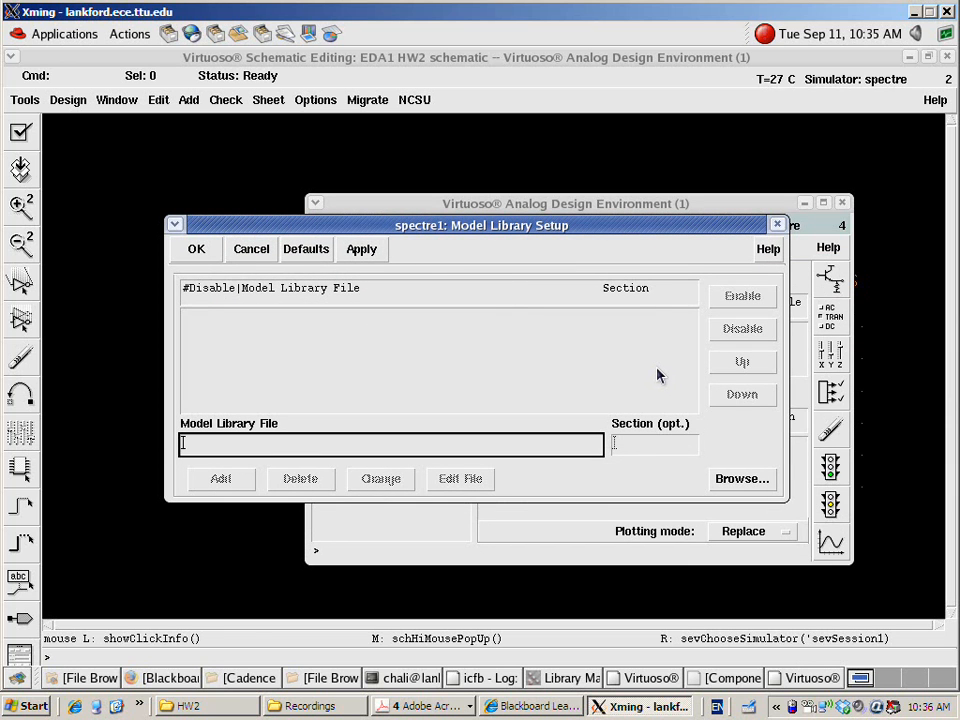
left_click_drag(437, 221, 408, 233)
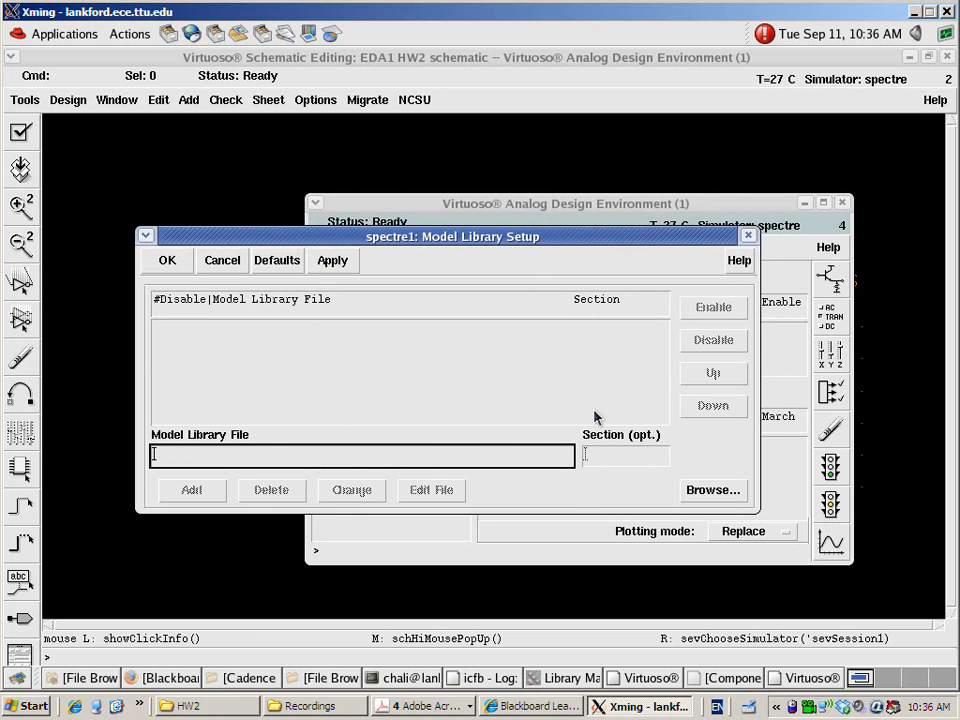
left_click(707, 490)
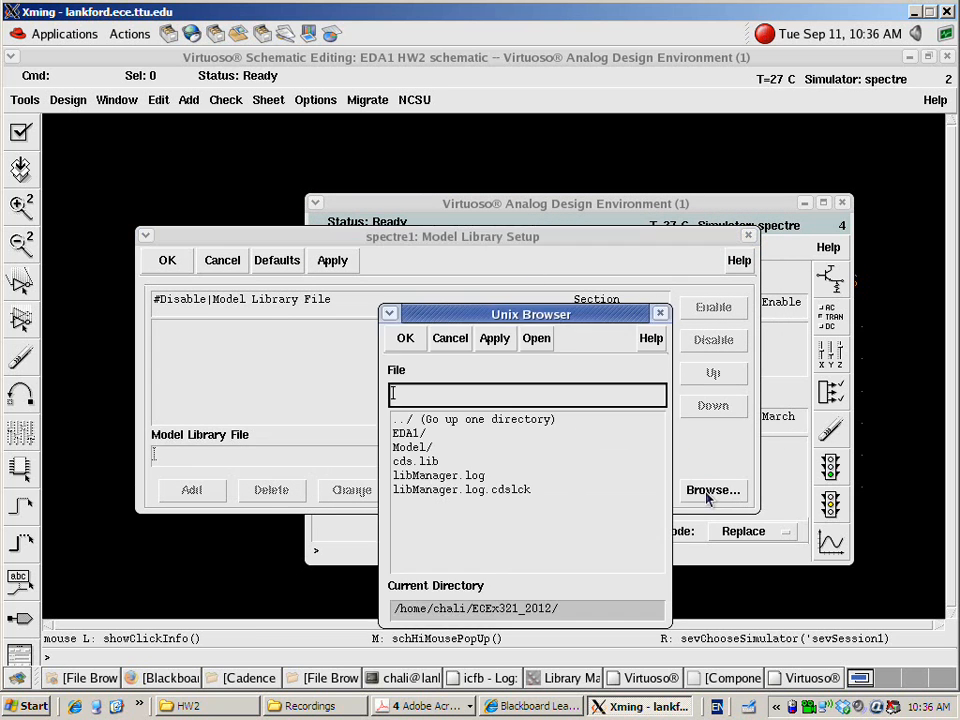
left_click_drag(502, 318, 469, 186)
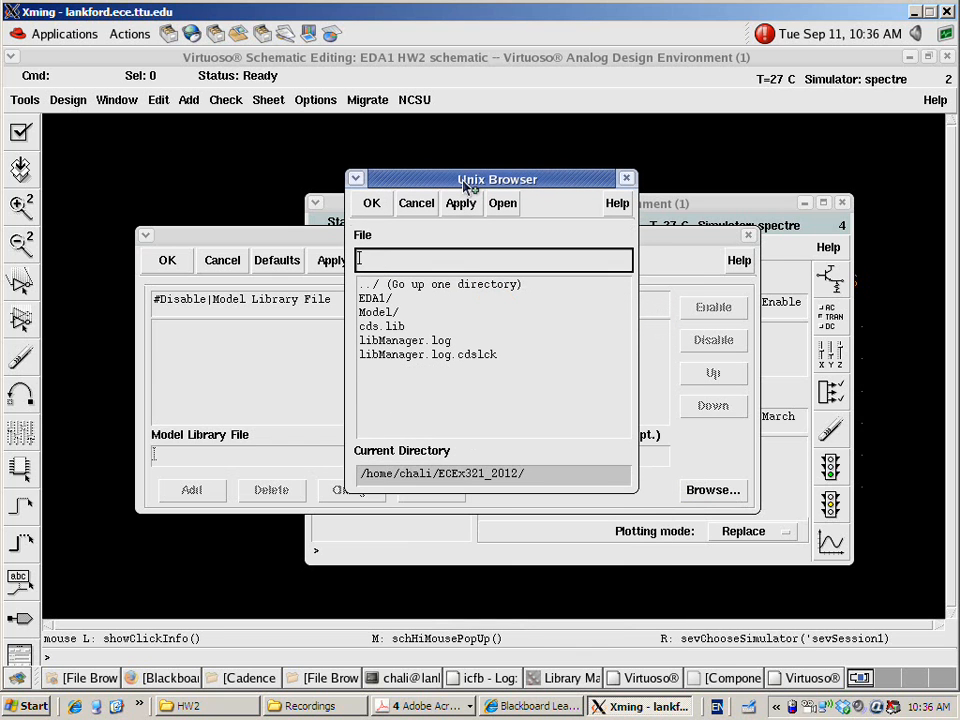
left_click(393, 313)
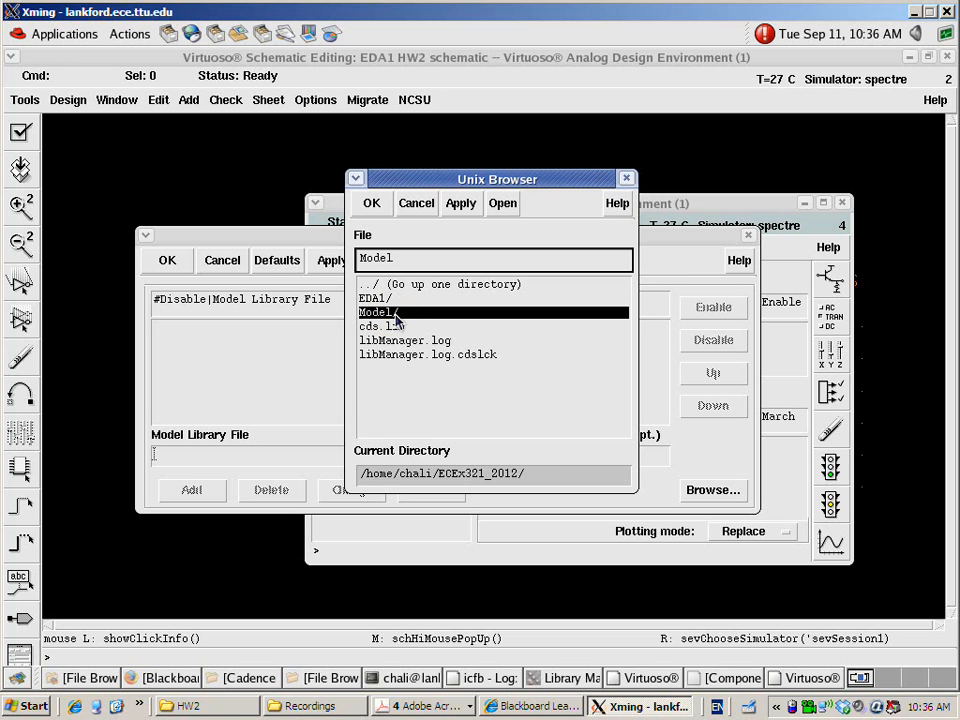
double_click(395, 314)
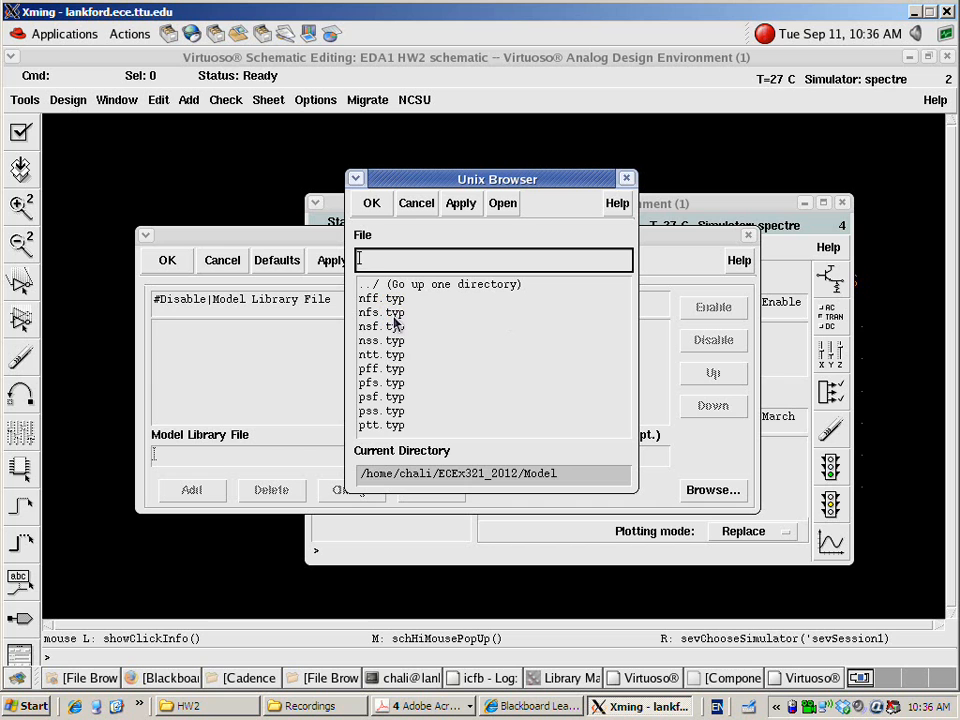
left_click(390, 354)
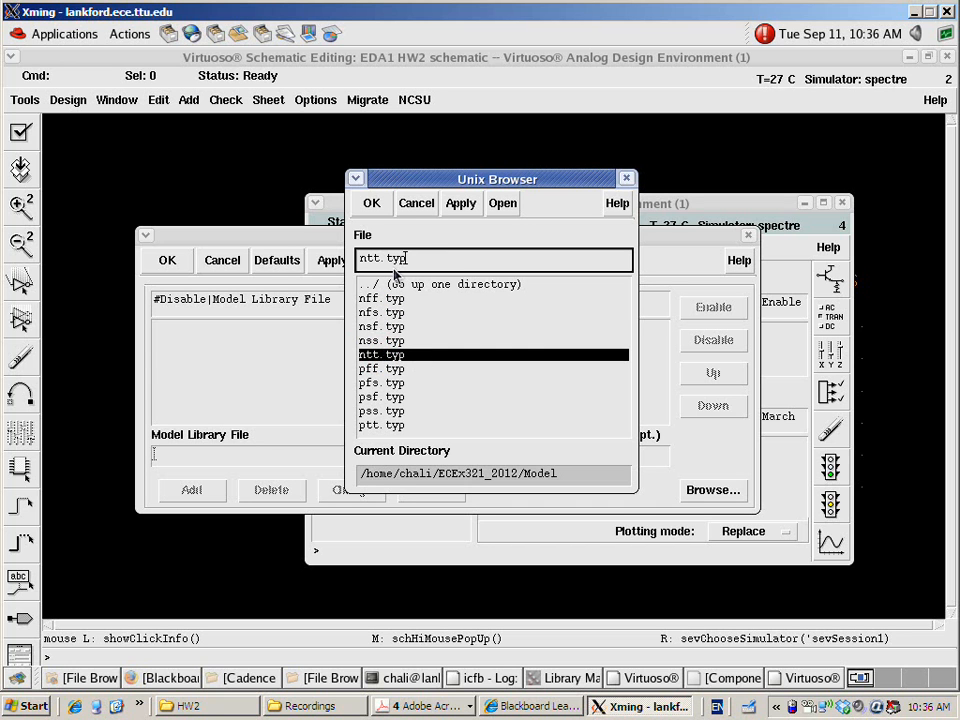
left_click(372, 203)
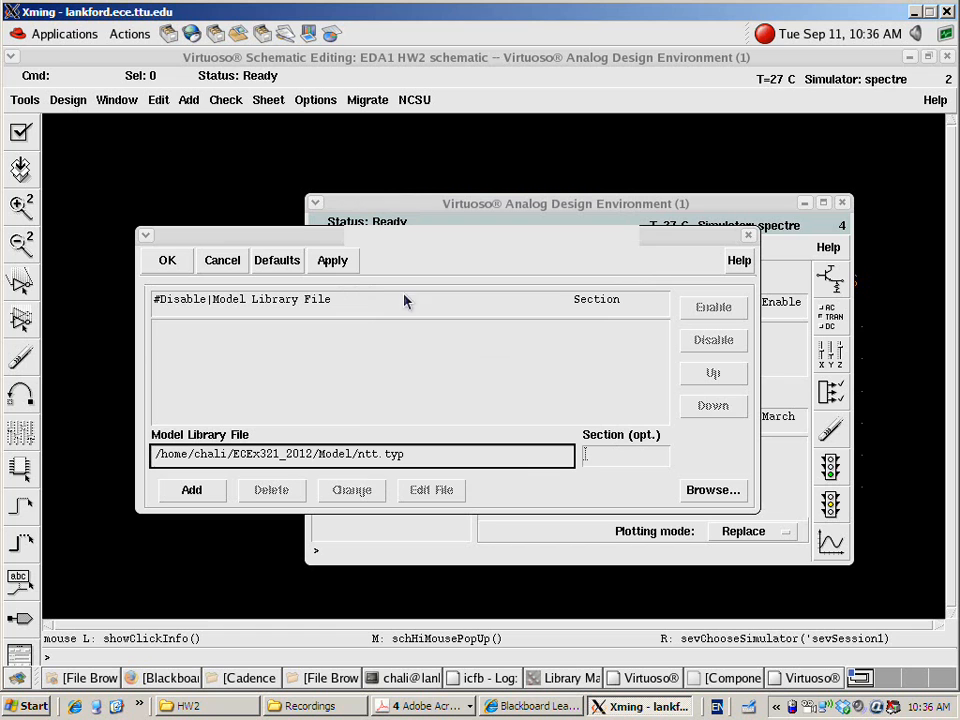
left_click(192, 490)
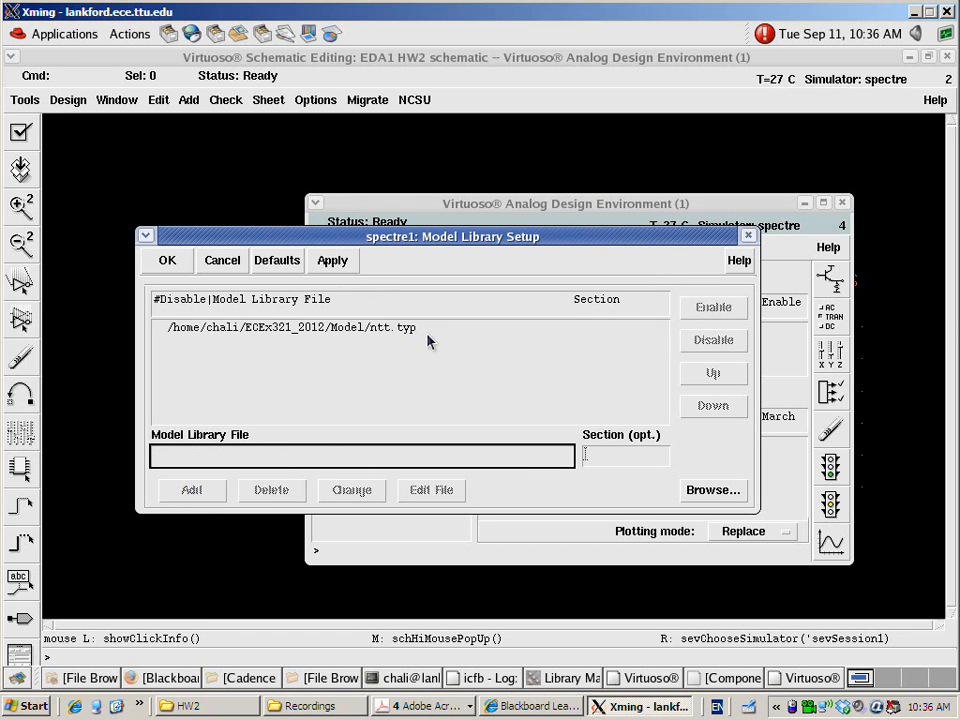
Step: Add ptt.typ from the Model folder too and accept the model library setup
left_click(700, 492)
double_click(388, 312)
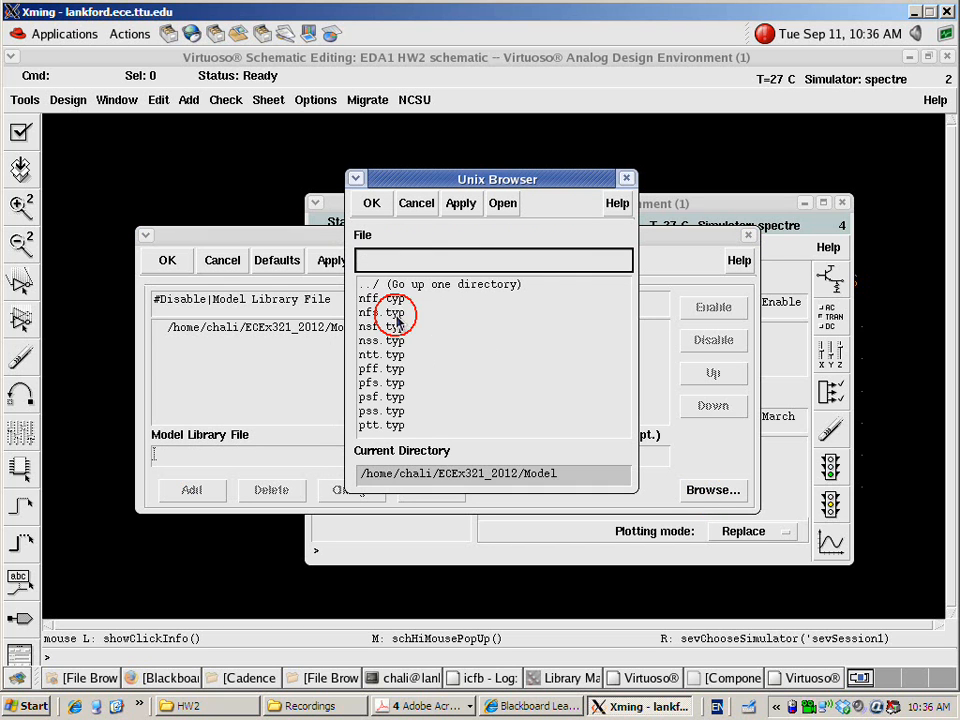
left_click(386, 426)
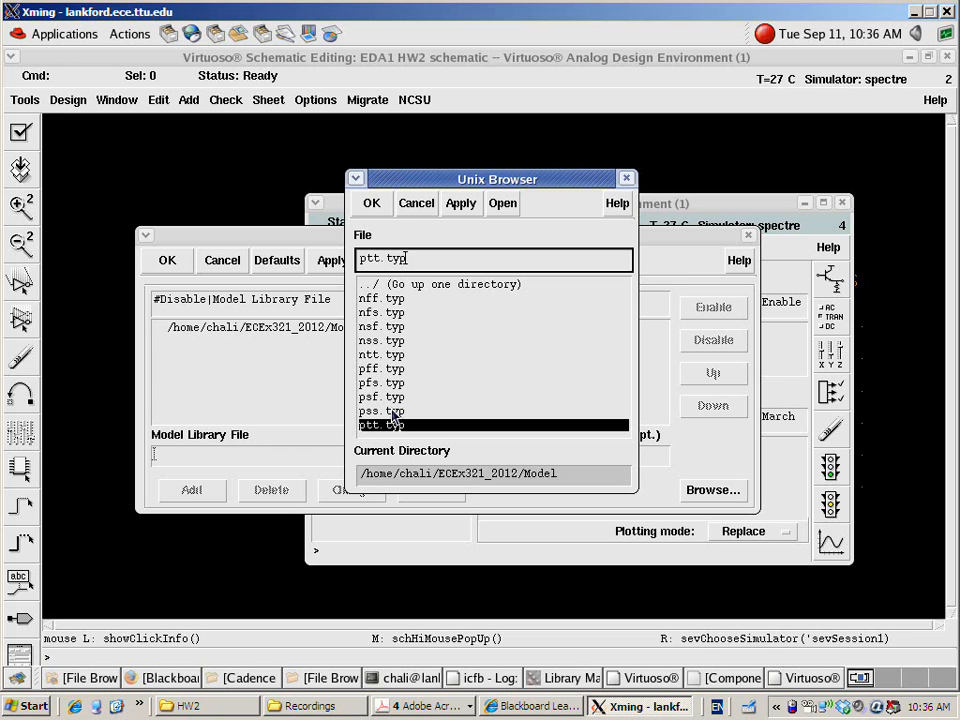
left_click(371, 203)
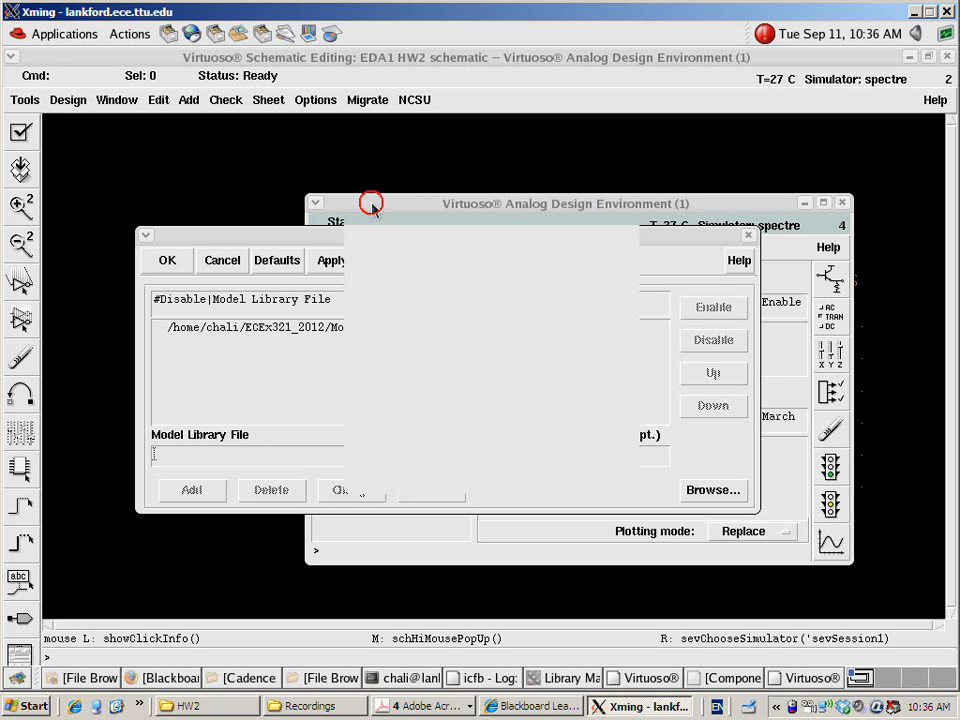
left_click(703, 490)
left_click(423, 209)
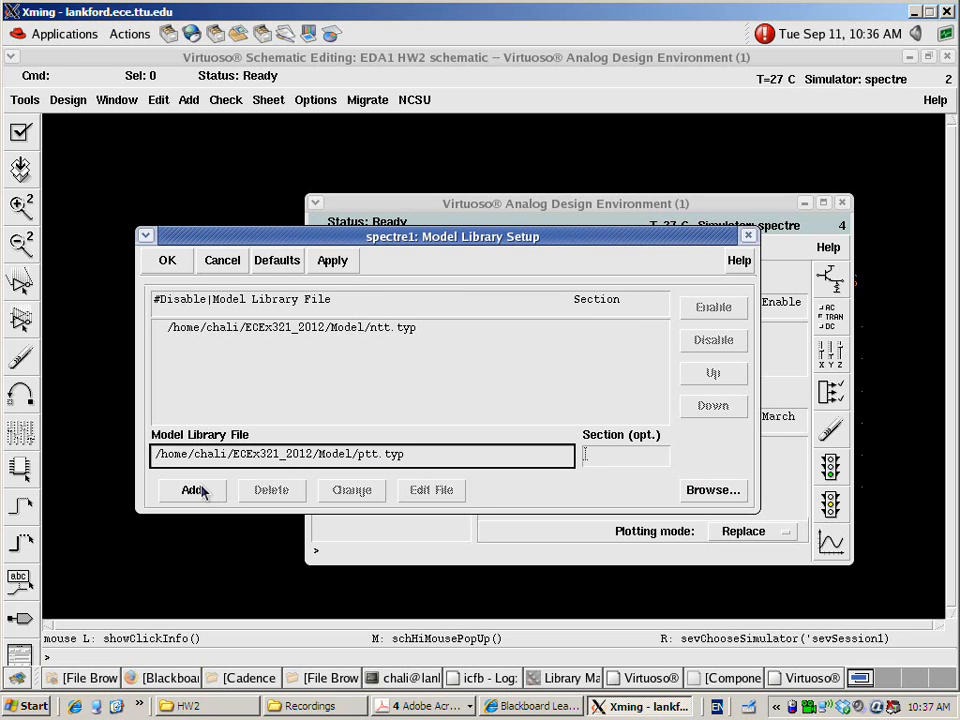
left_click(203, 494)
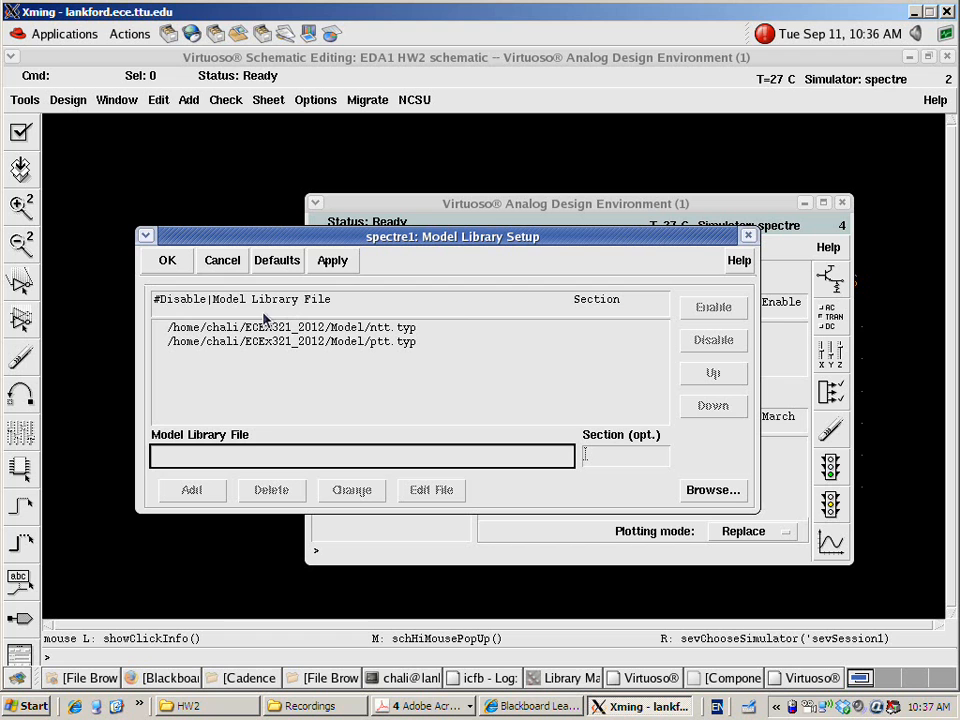
left_click(178, 264)
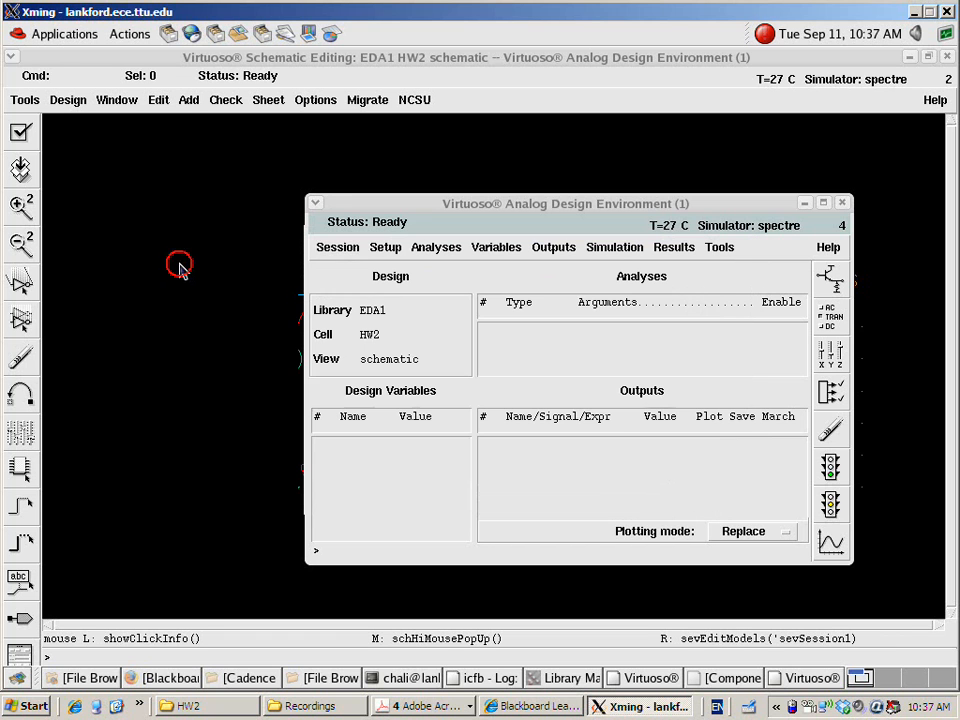
Step: Choose a dc analysis with Save DC Operating Point checked and confirm it
left_click(435, 253)
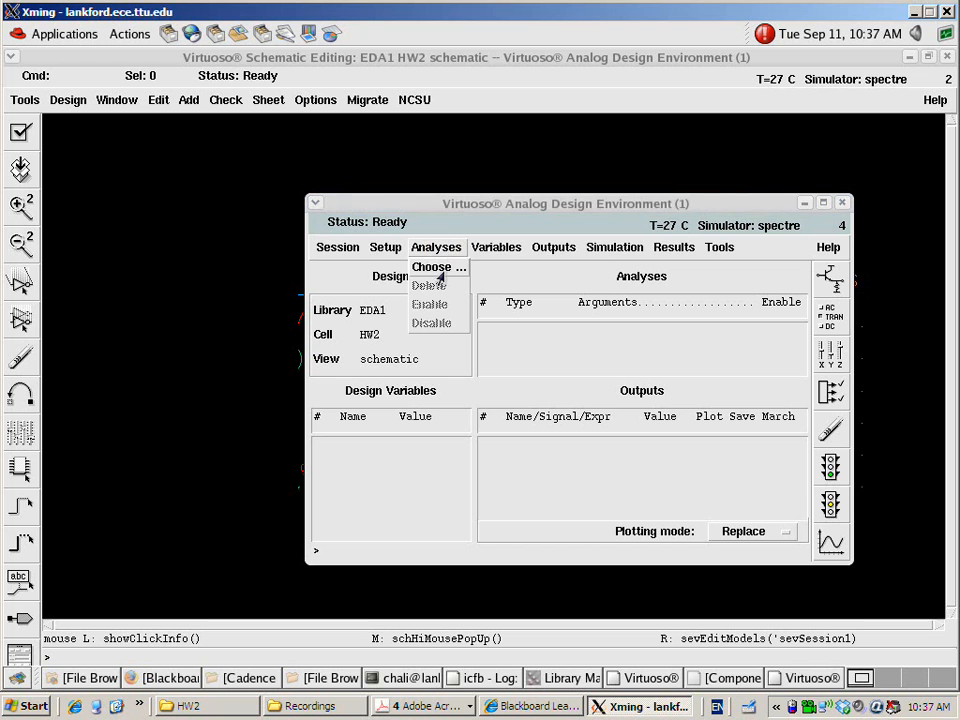
left_click(440, 270)
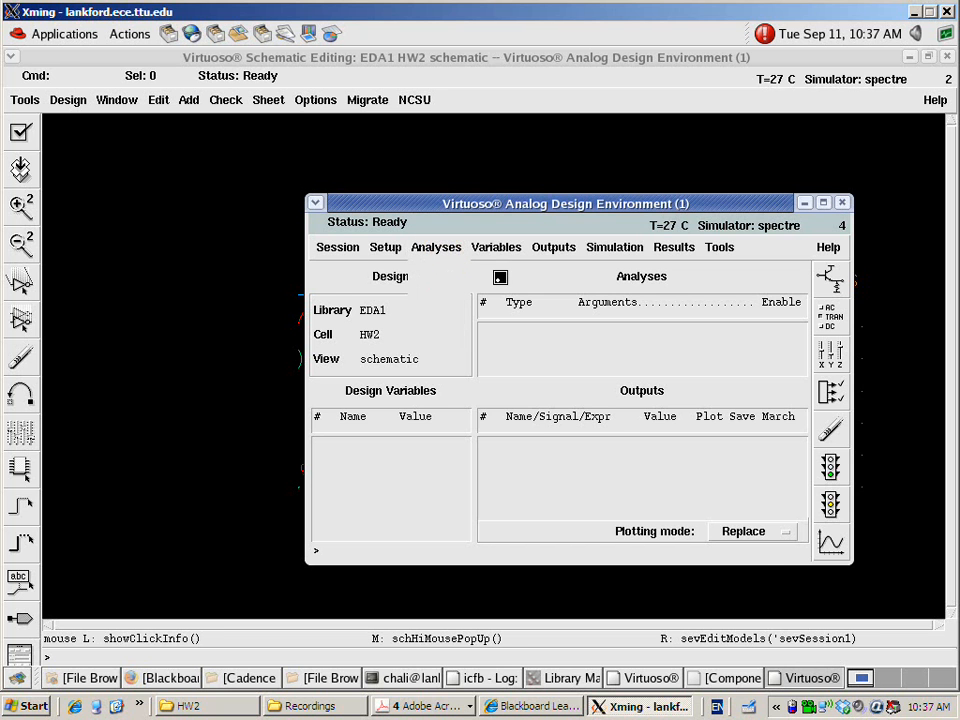
left_click_drag(548, 313, 507, 164)
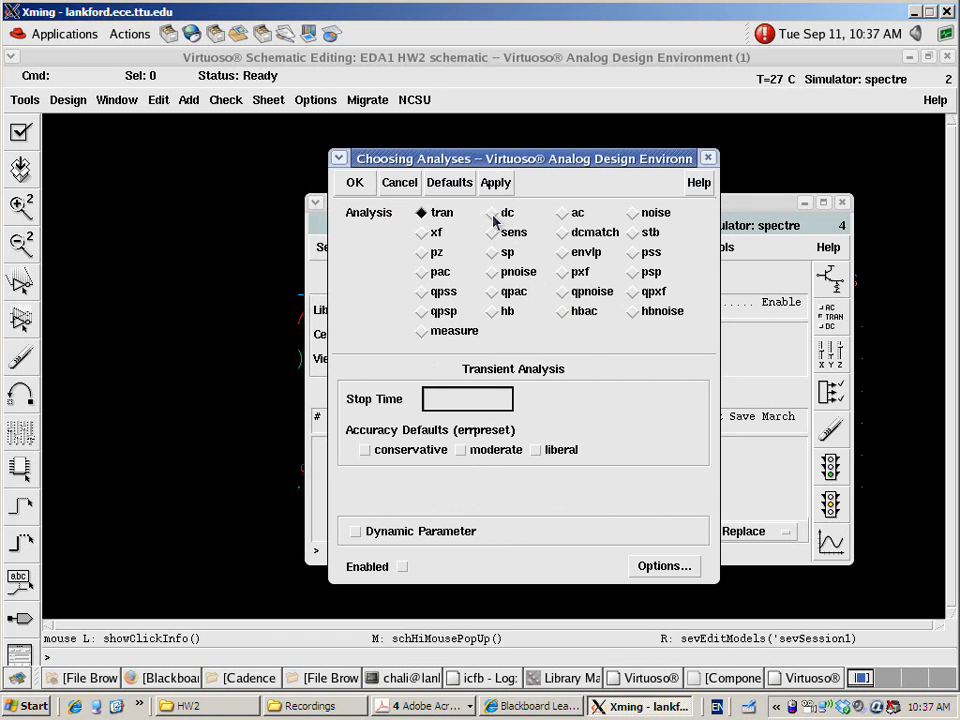
left_click(494, 216)
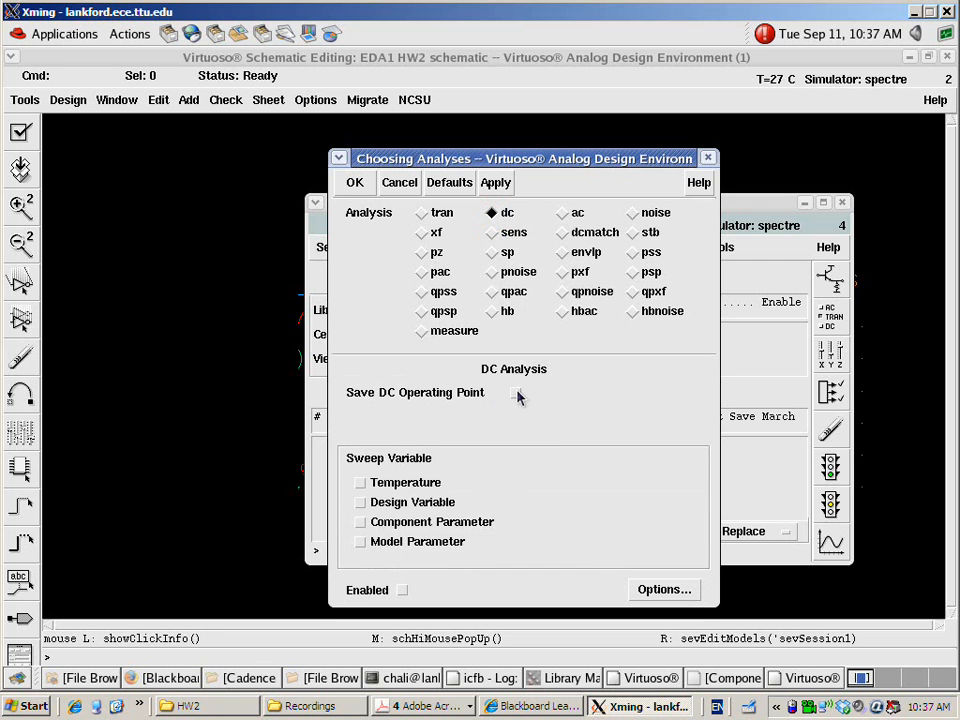
left_click(516, 395)
left_click(356, 183)
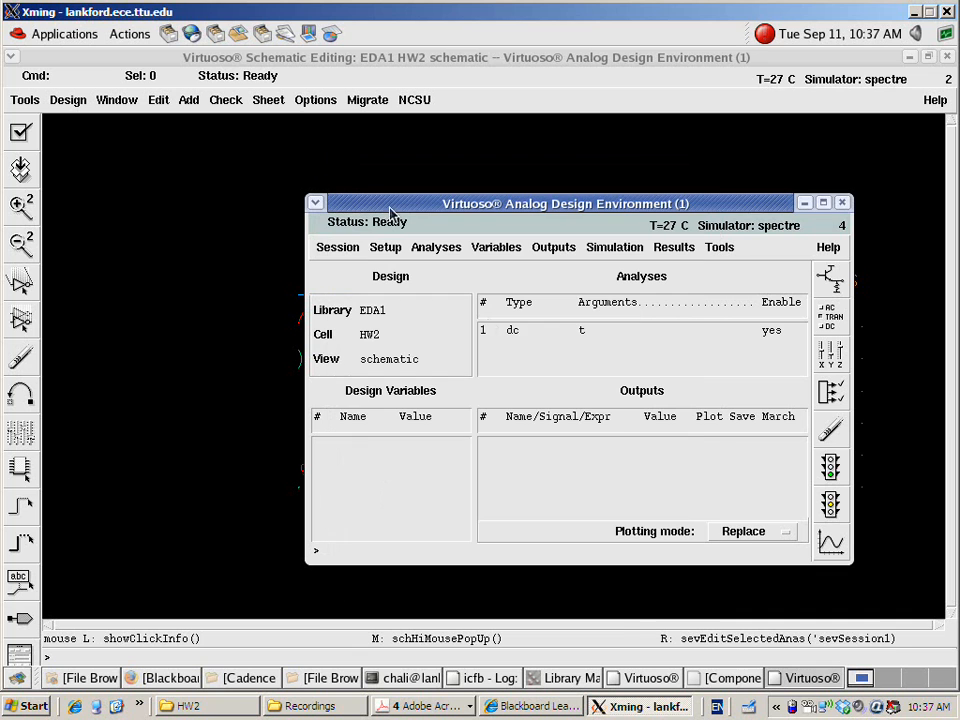
left_click(547, 337)
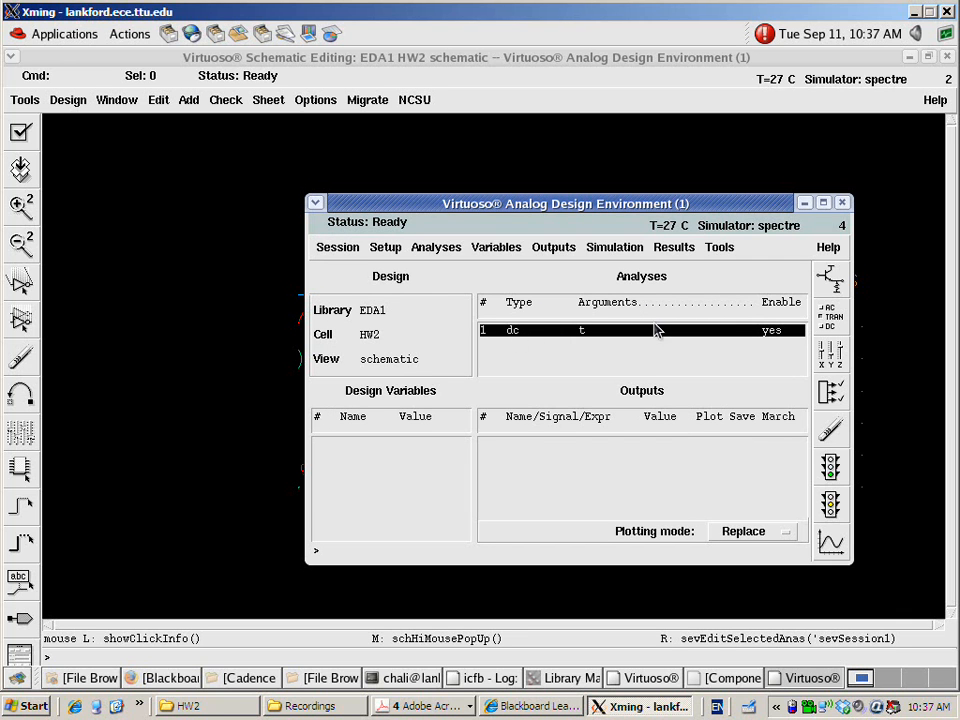
Step: Copy VGS and VDS from the cellview and set VGS to 1
left_click(500, 251)
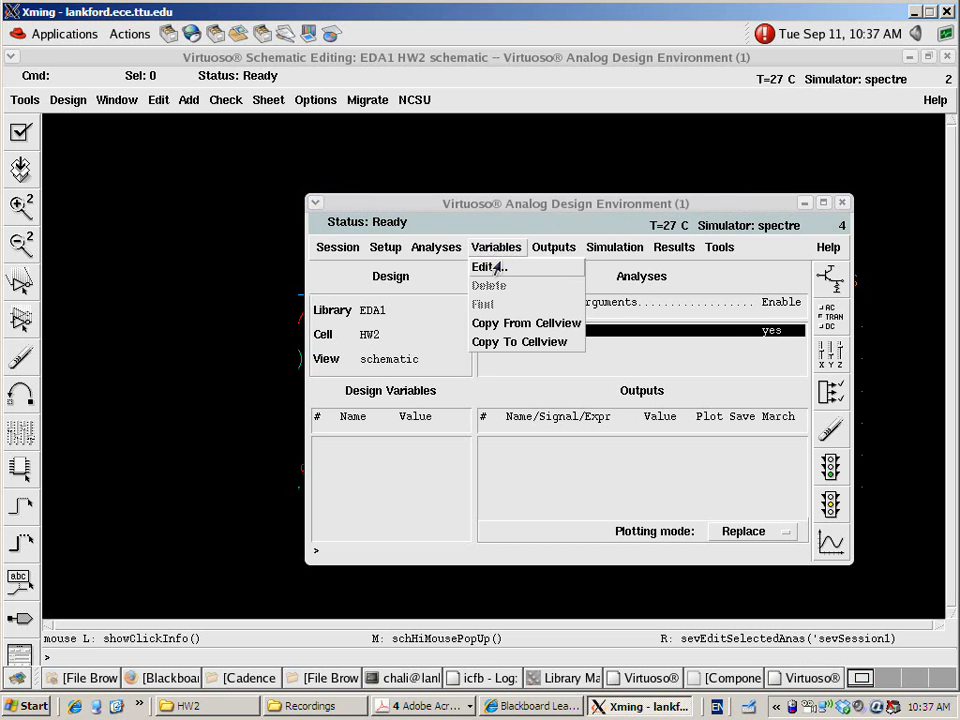
left_click(496, 325)
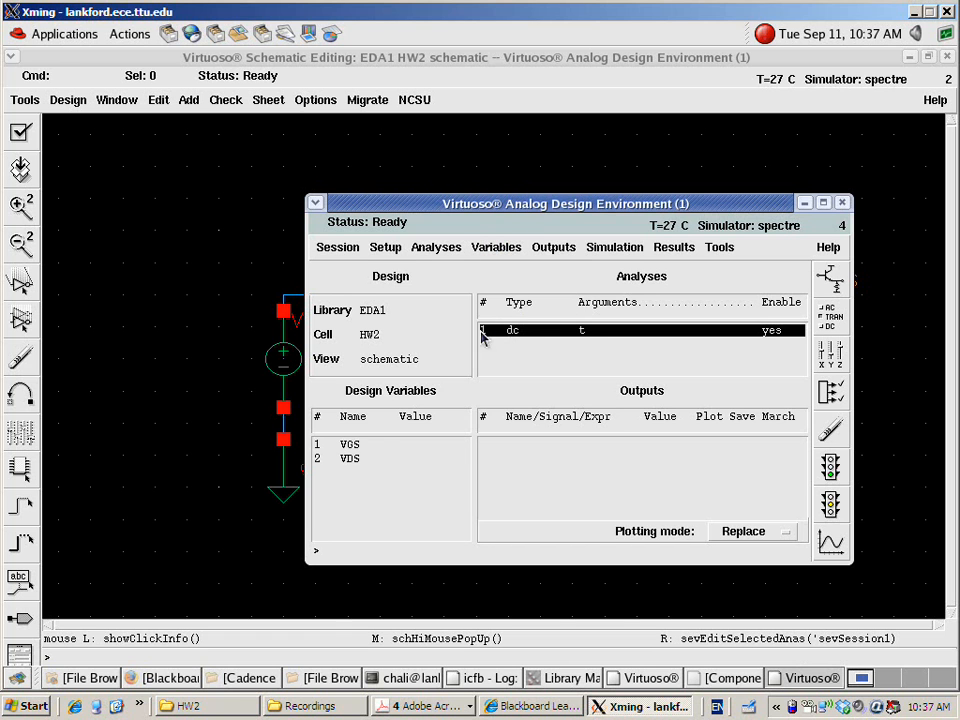
left_click(351, 448)
left_click(352, 446)
left_click(354, 458)
left_click(354, 444)
left_click(360, 458)
left_click(356, 445)
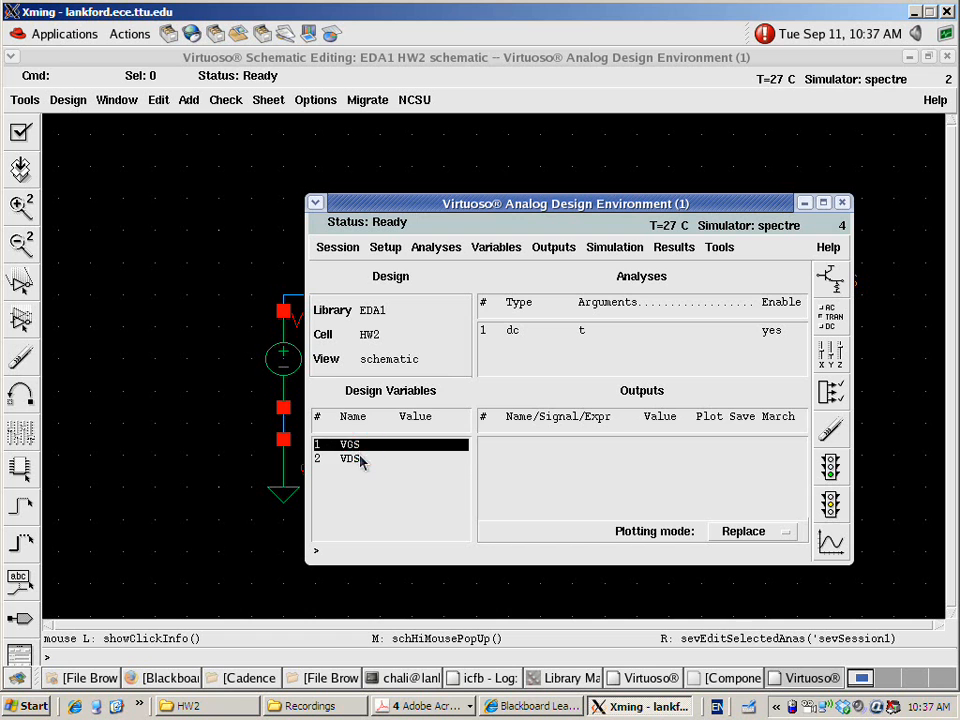
left_click(360, 458)
double_click(350, 445)
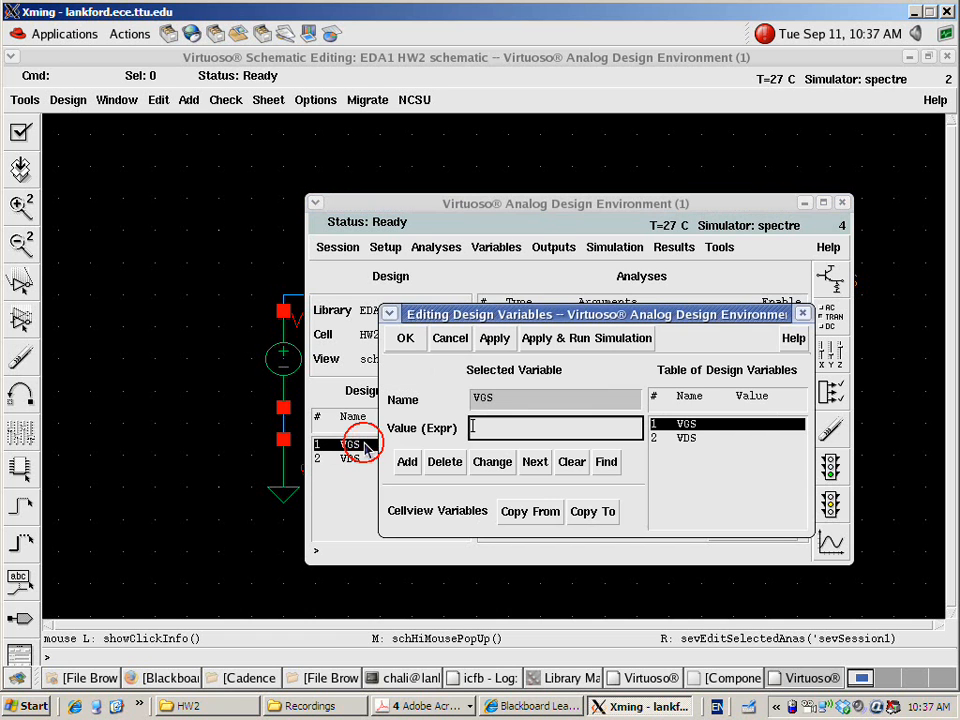
left_click_drag(534, 318, 531, 234)
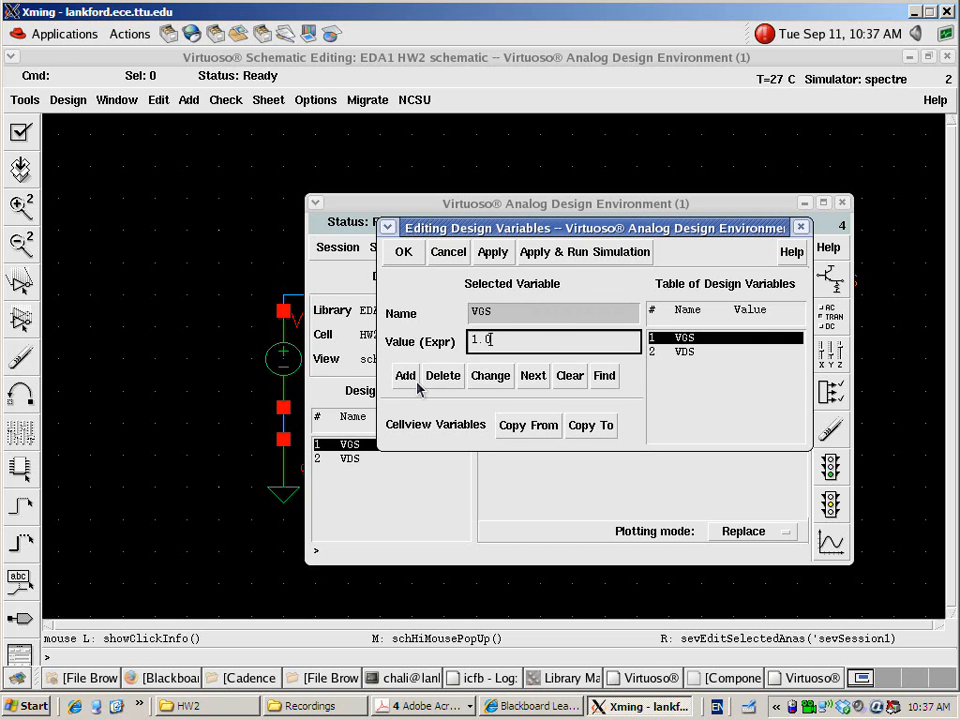
left_click(490, 377)
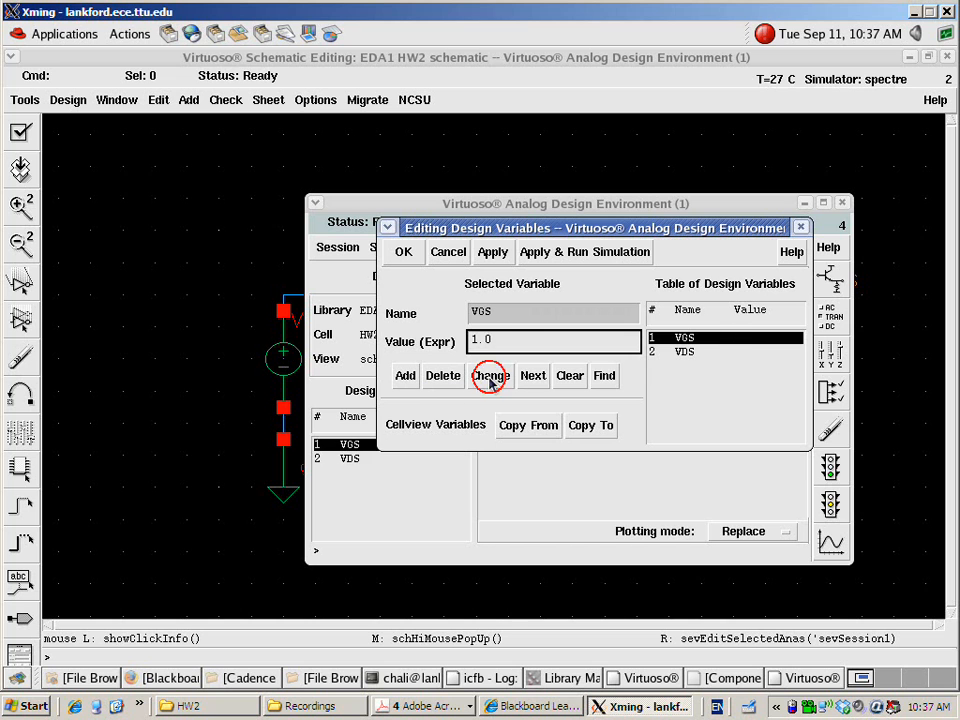
Step: Set VDS to 3.3 and accept the design variables
left_click(686, 353)
left_click(507, 340)
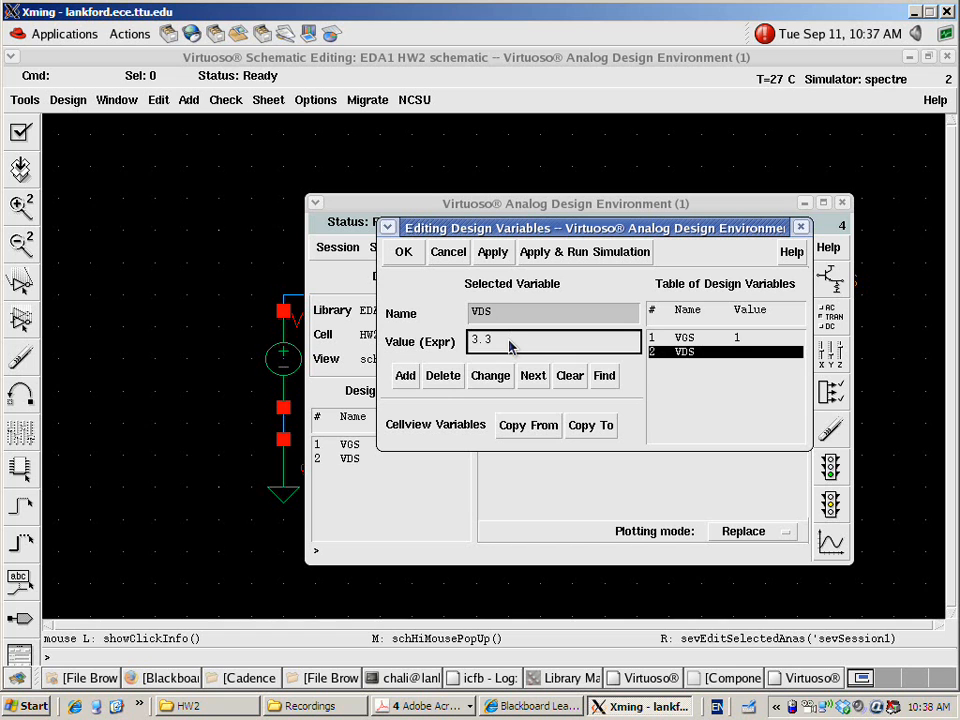
left_click(488, 377)
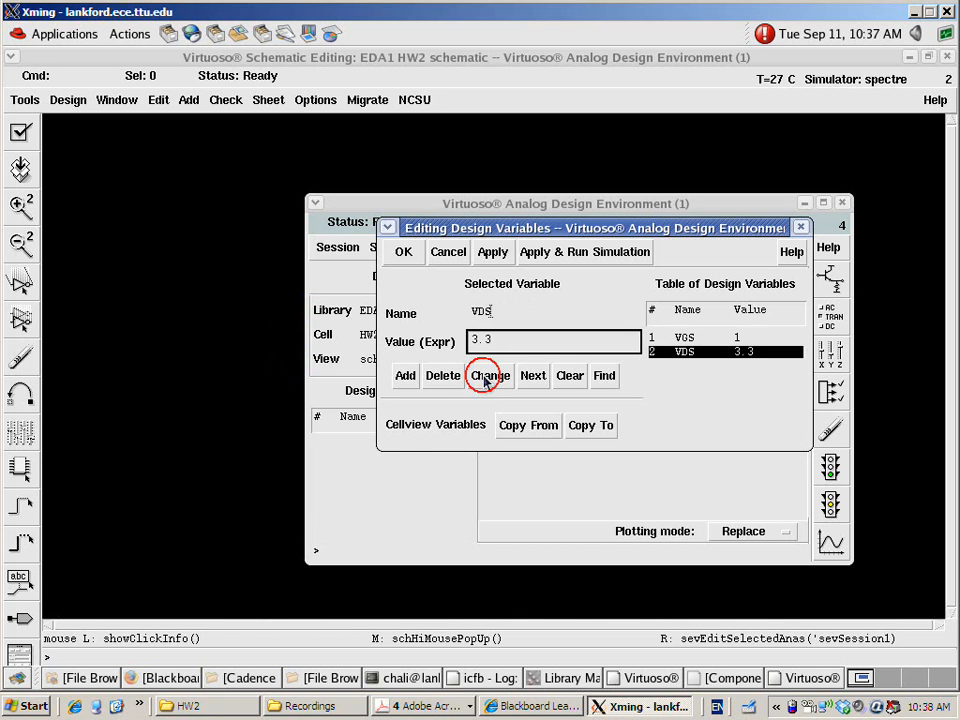
left_click(405, 255)
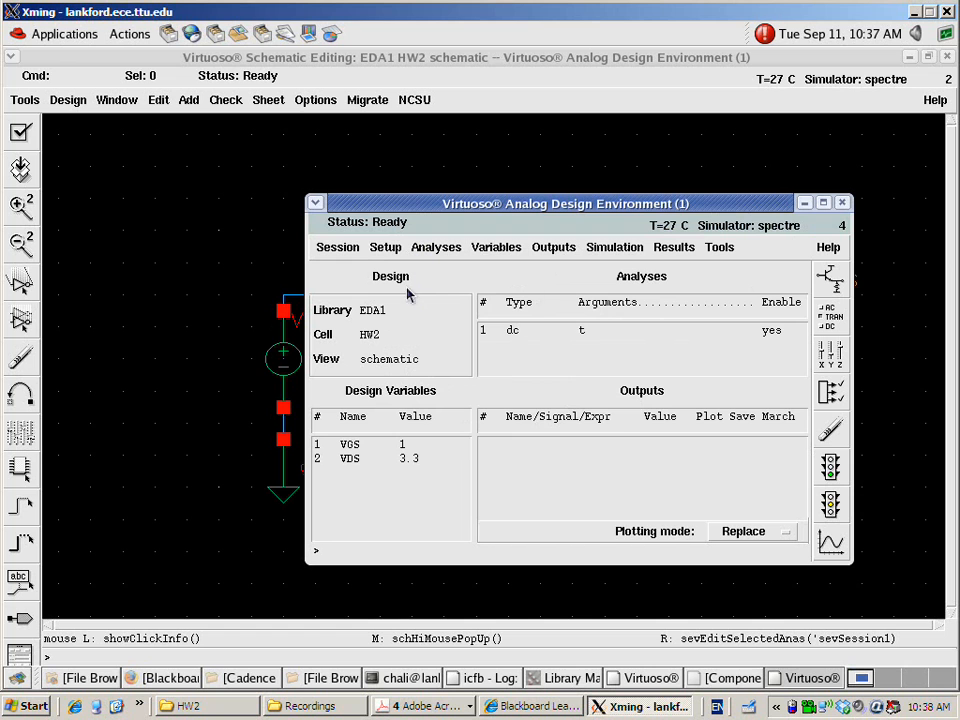
Step: Save the ADE session state as cellview EDA1 / HW2 / spectre_state1
left_click(382, 250)
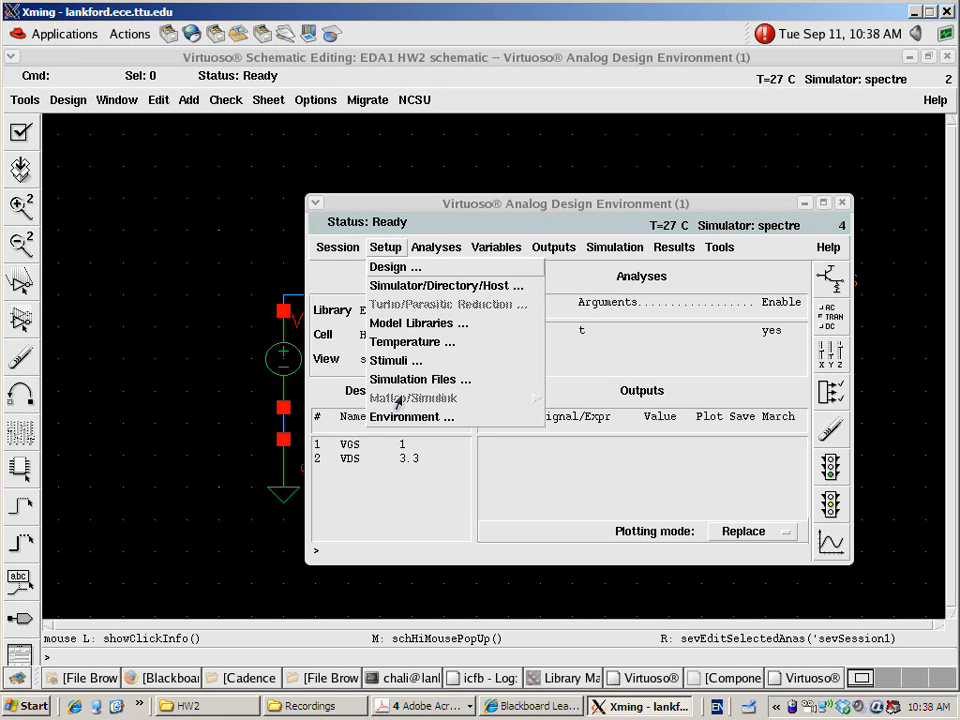
left_click(333, 248)
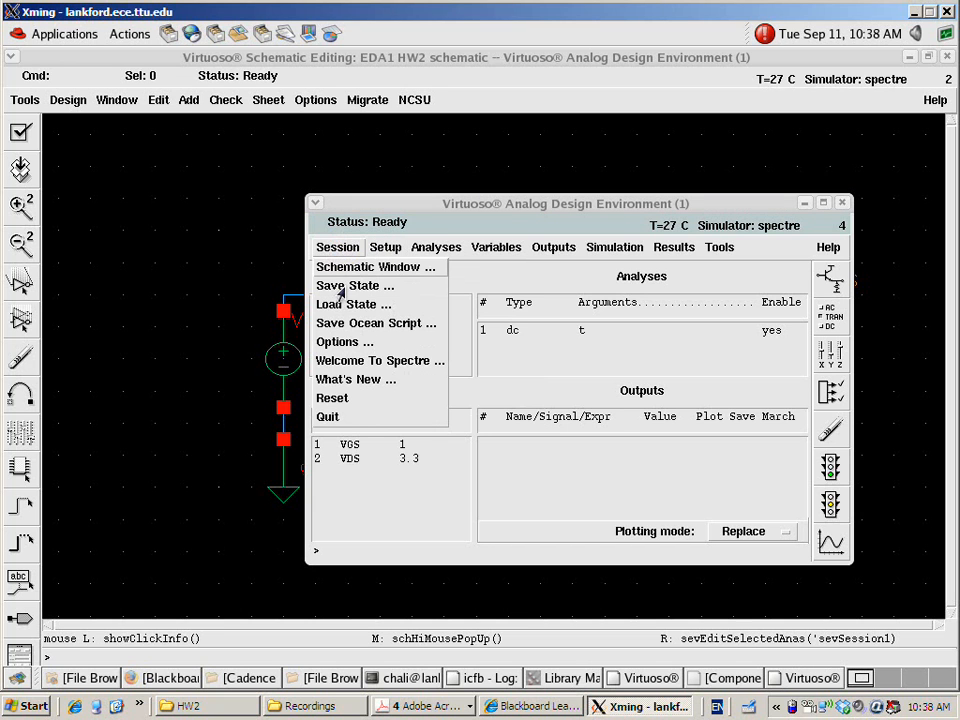
left_click(344, 286)
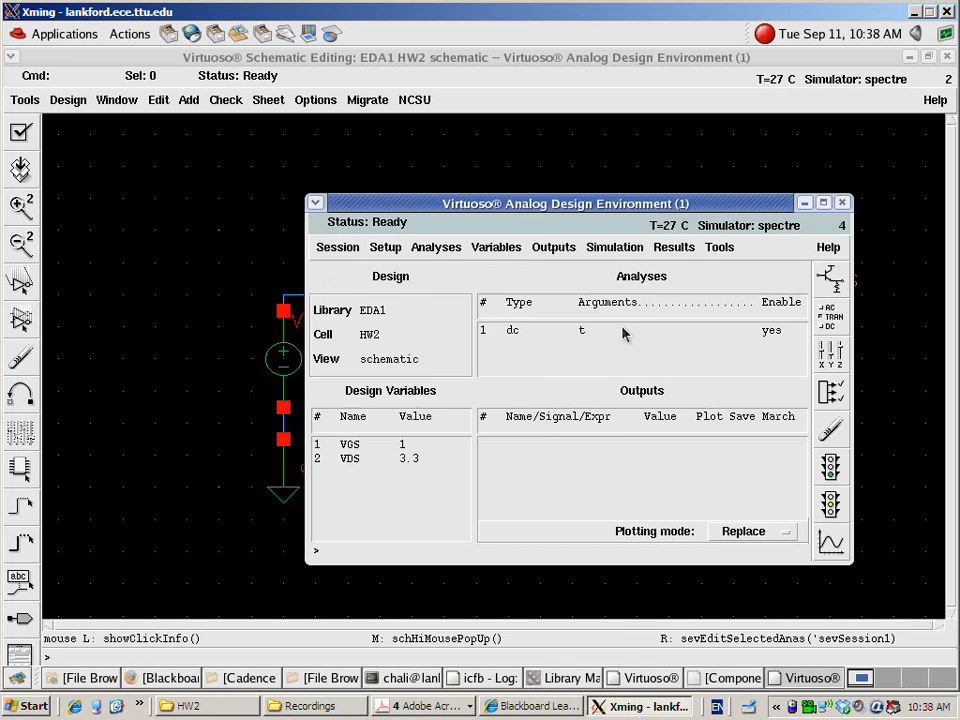
mouse_move(608, 318)
left_mouse_down()
mouse_move(578, 290)
mouse_move(498, 163)
mouse_move(484, 122)
left_mouse_up()
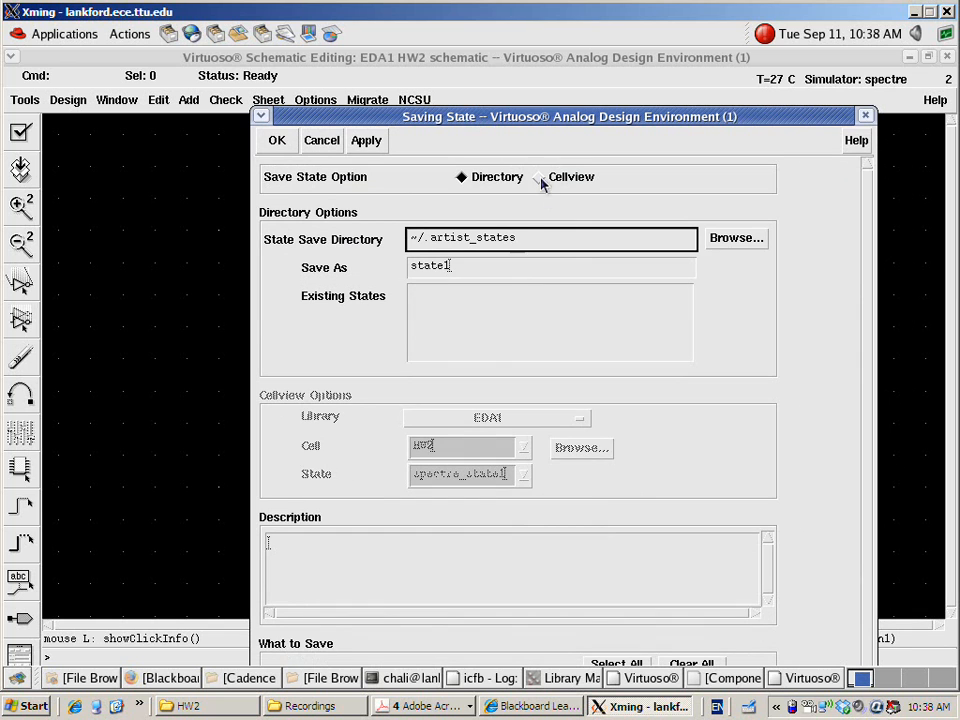
left_click_drag(583, 122, 586, 162)
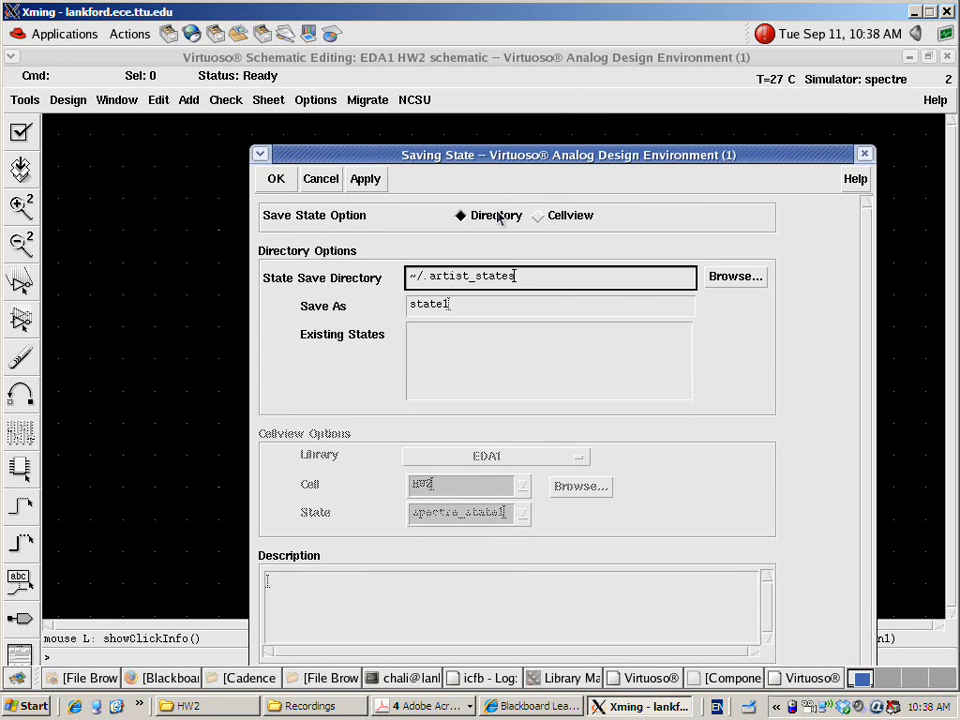
left_click_drag(517, 160, 471, 80)
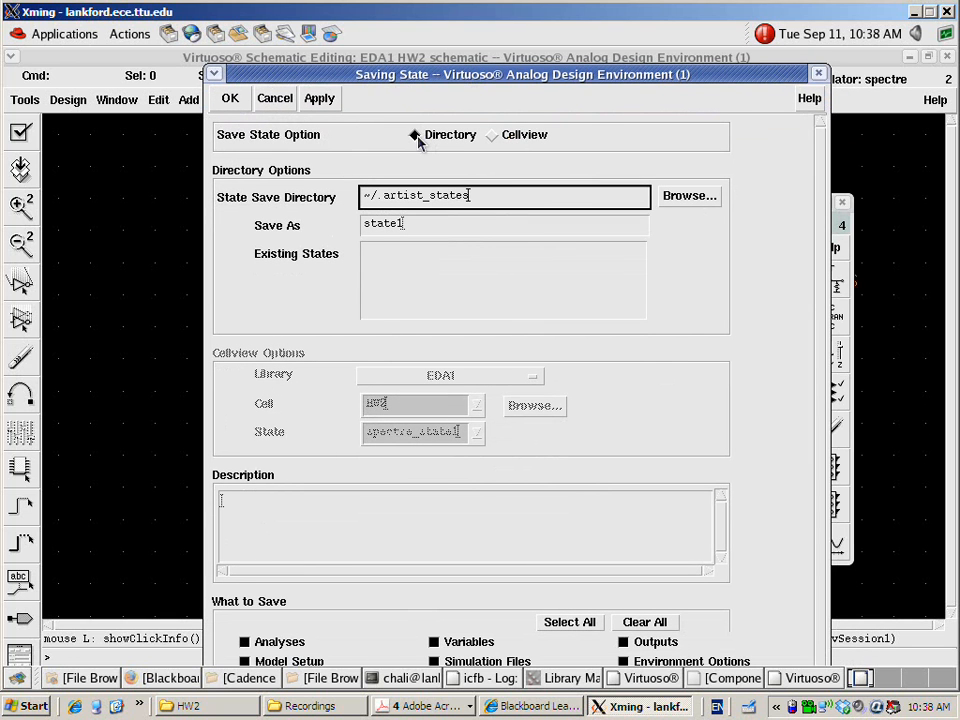
left_click(495, 138)
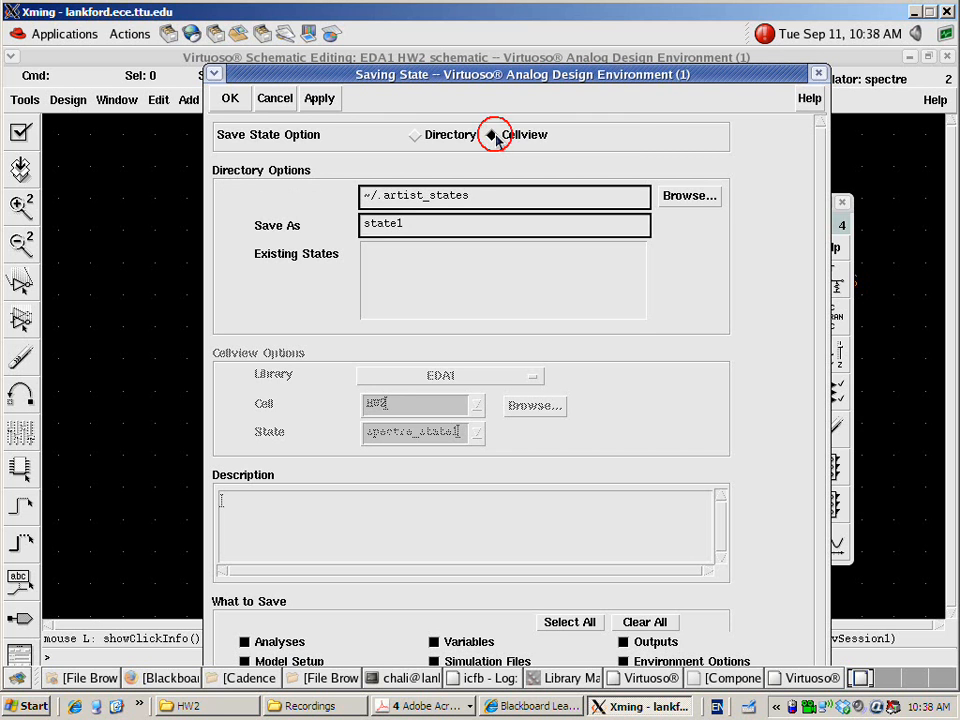
left_click(230, 100)
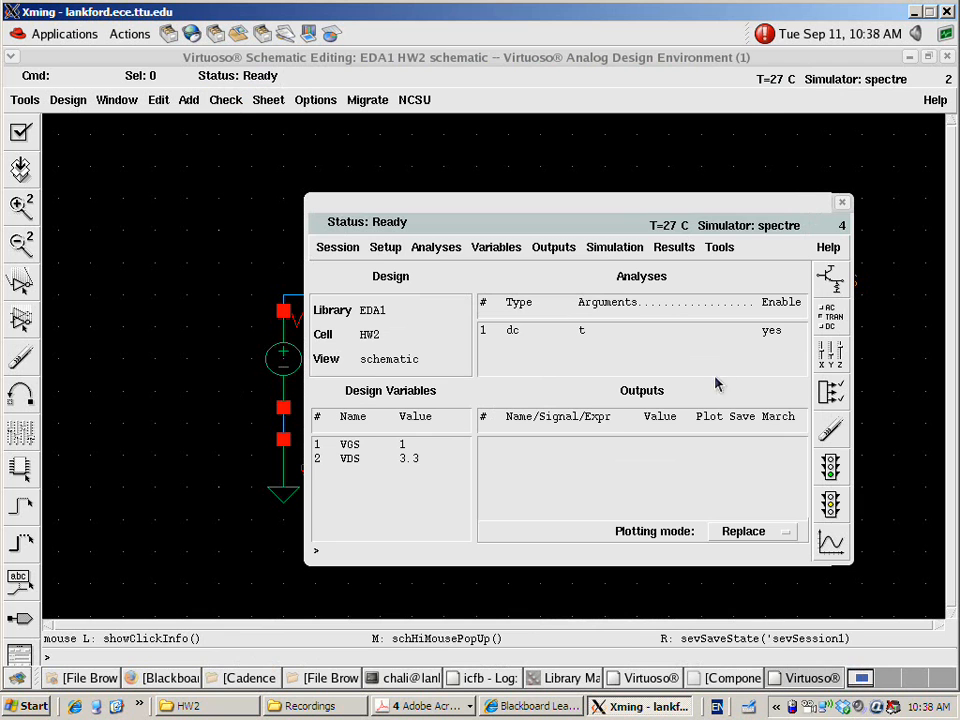
left_click_drag(733, 205, 635, 152)
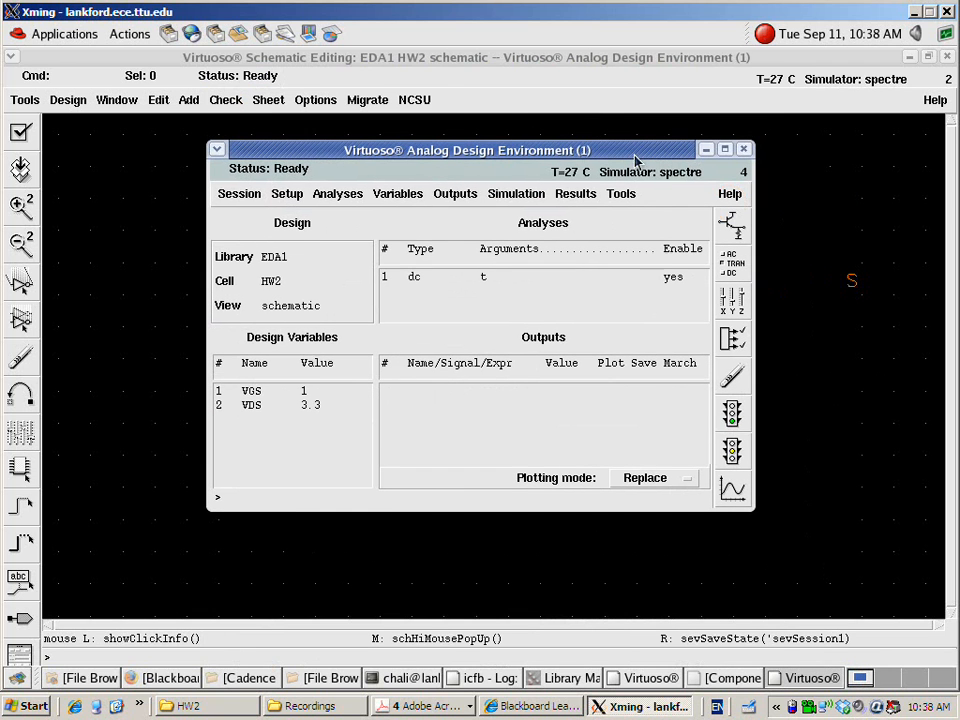
Step: Netlist and run, then annotate DC node voltages (1 and 3.3) on the schematic
left_click(731, 412)
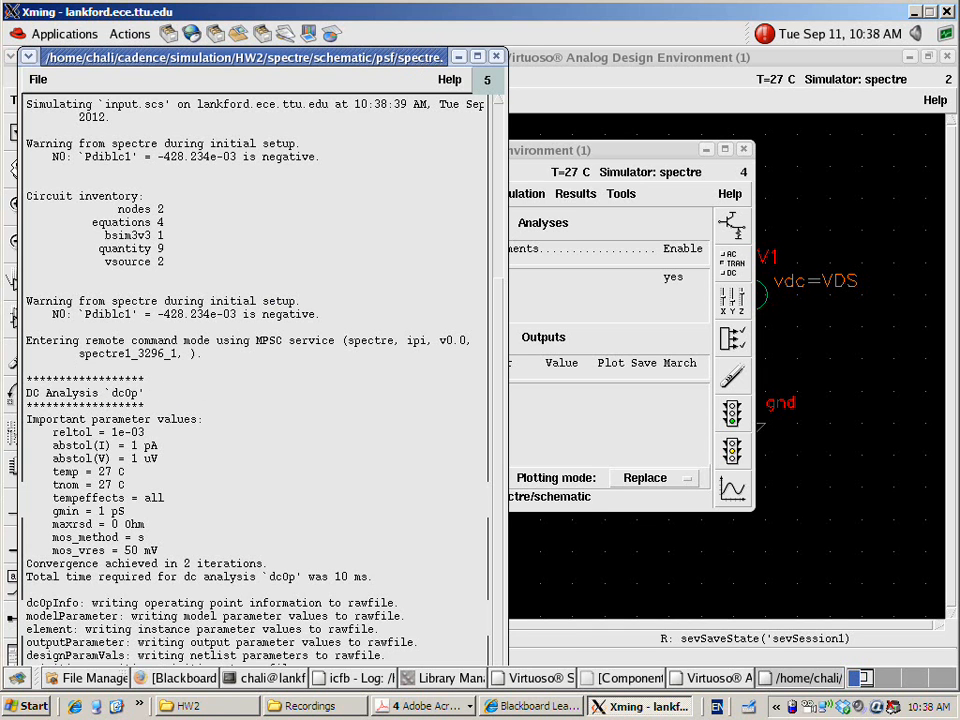
left_click(496, 56)
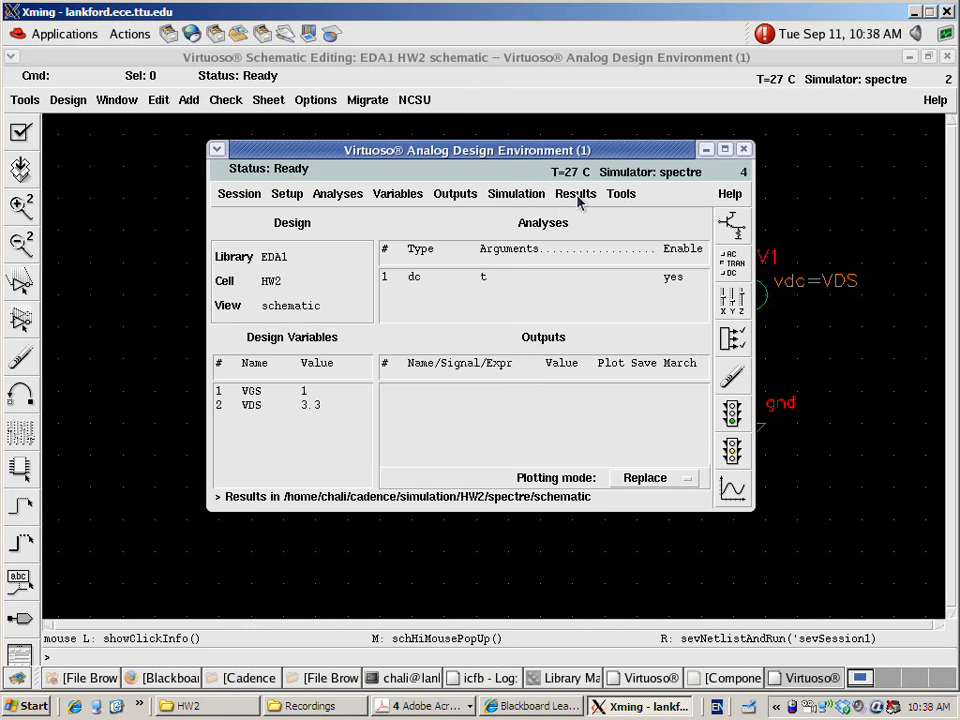
left_click(576, 195)
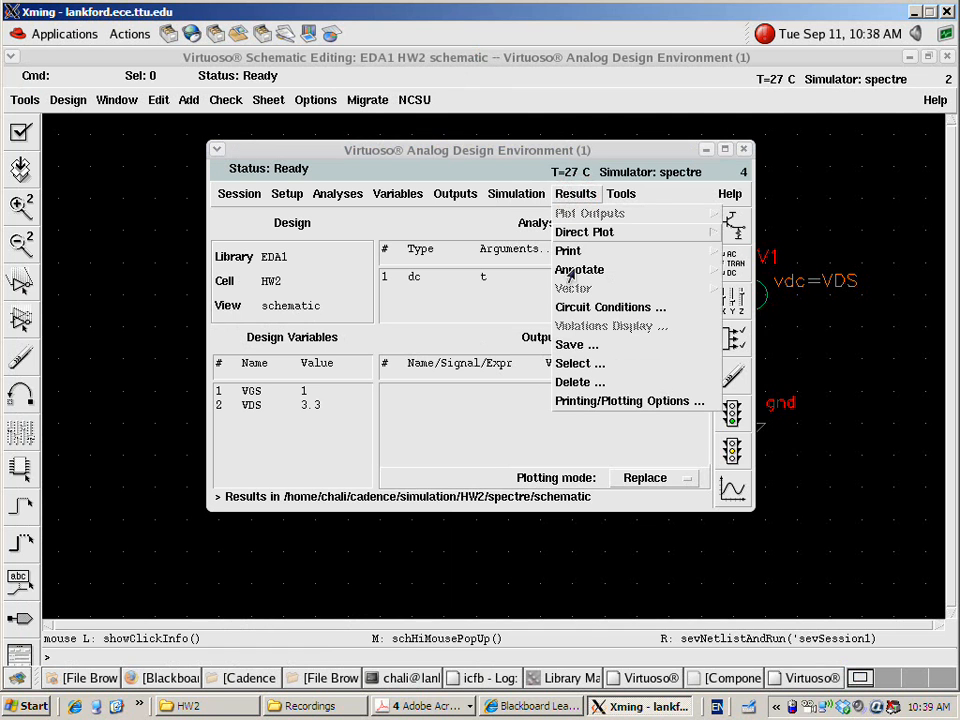
mouse_move(640, 270)
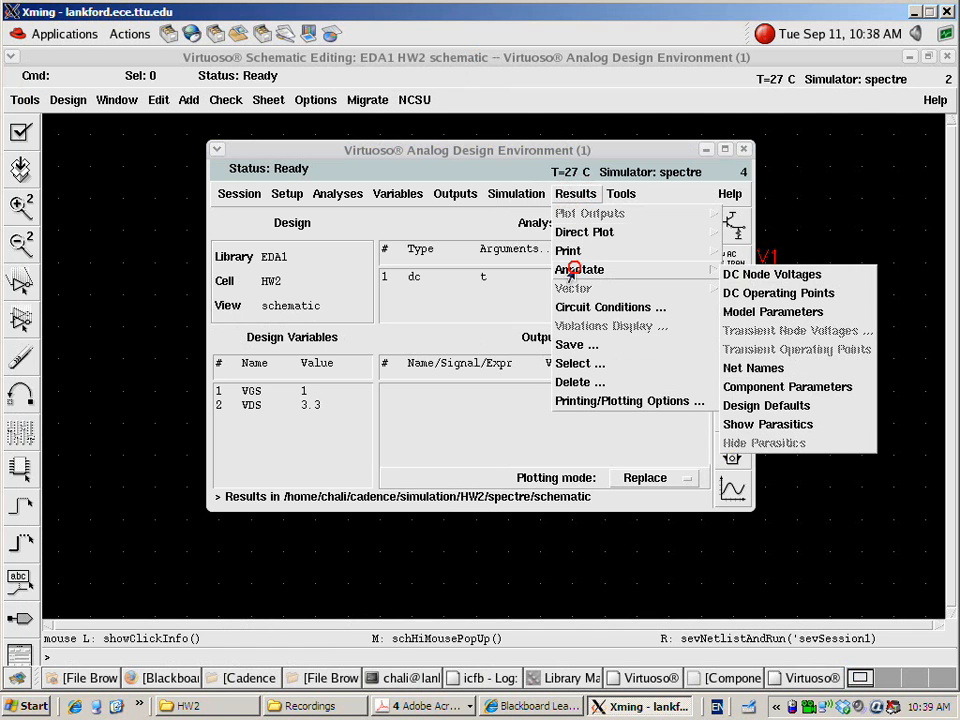
left_click(741, 278)
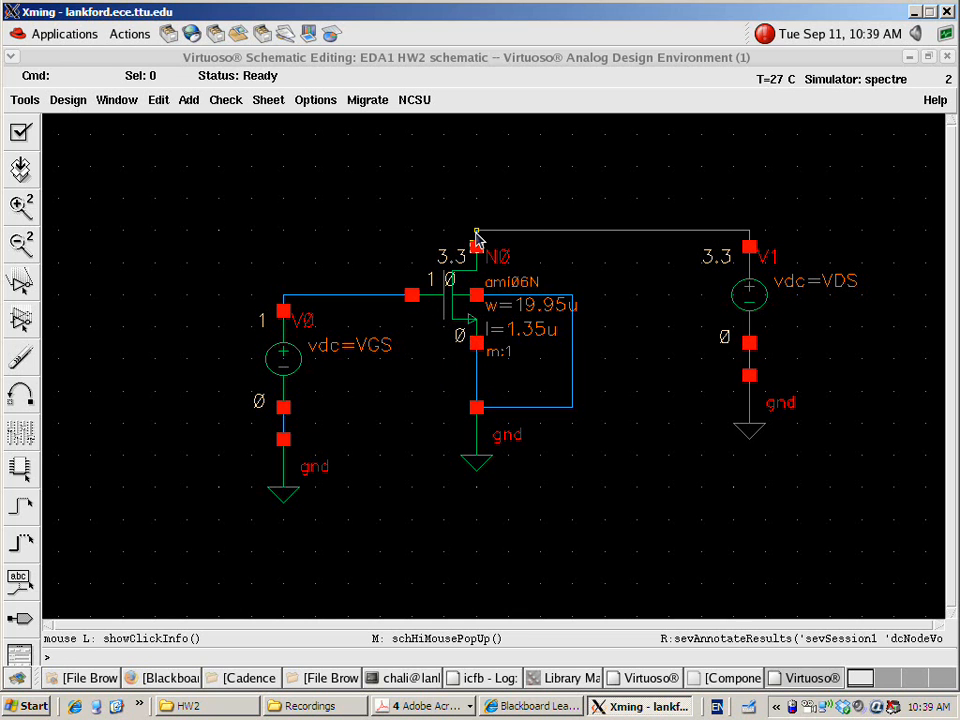
key("alt+Tab")
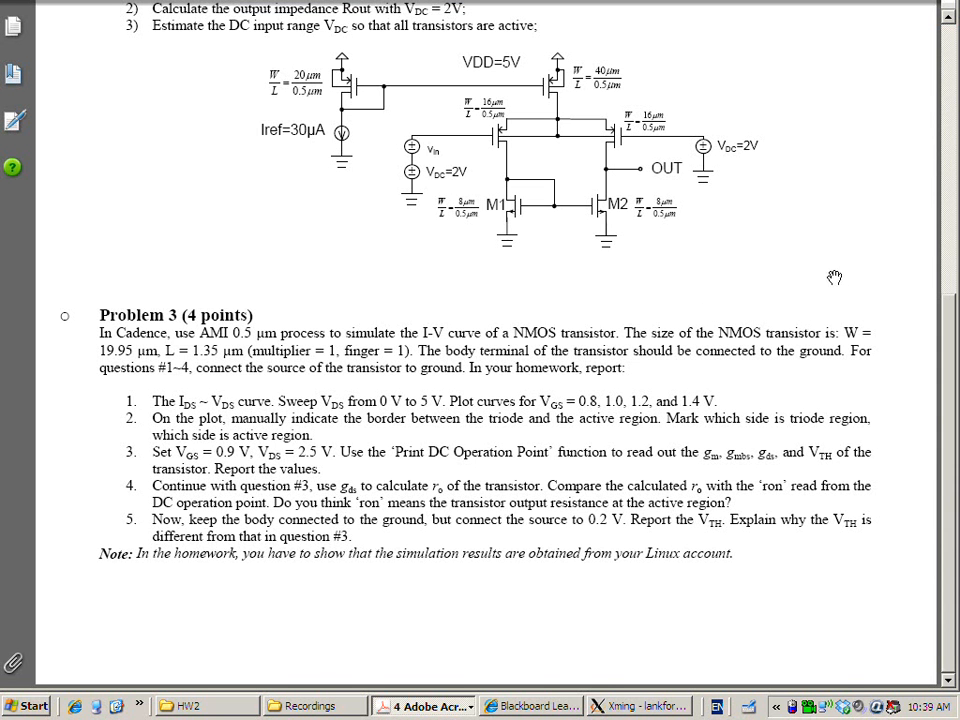
Step: Return from the homework PDF and restore the Analog Design Environment window over the schematic
key("alt+Tab")
left_click(801, 677)
left_click(805, 678)
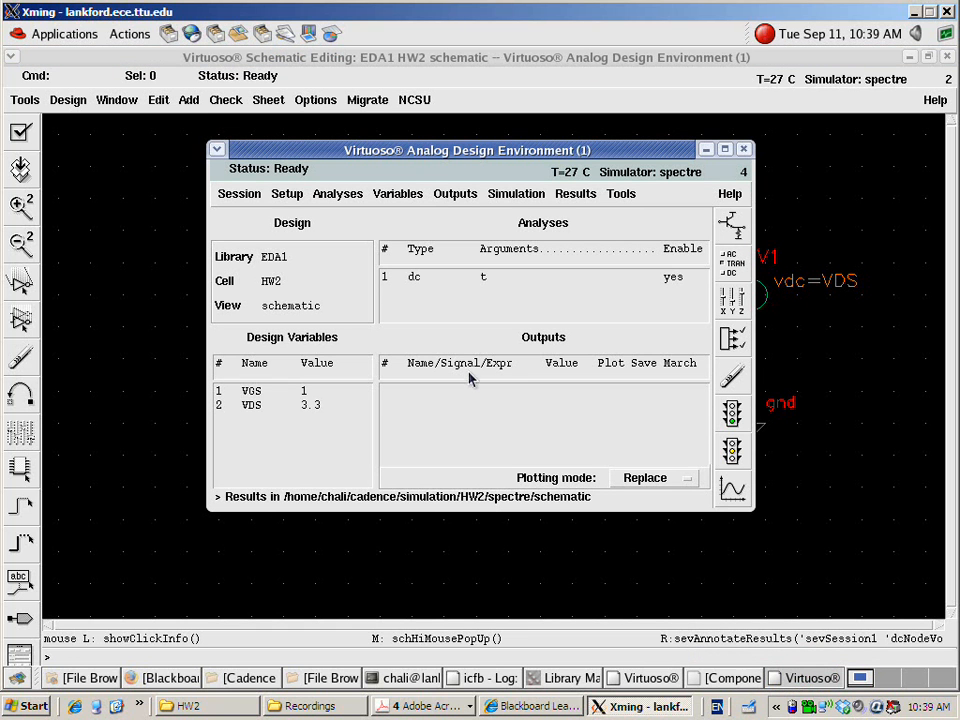
Step: Make the dc analysis sweep design variable VDS from 0 to 5, then rerun spectre
double_click(481, 279)
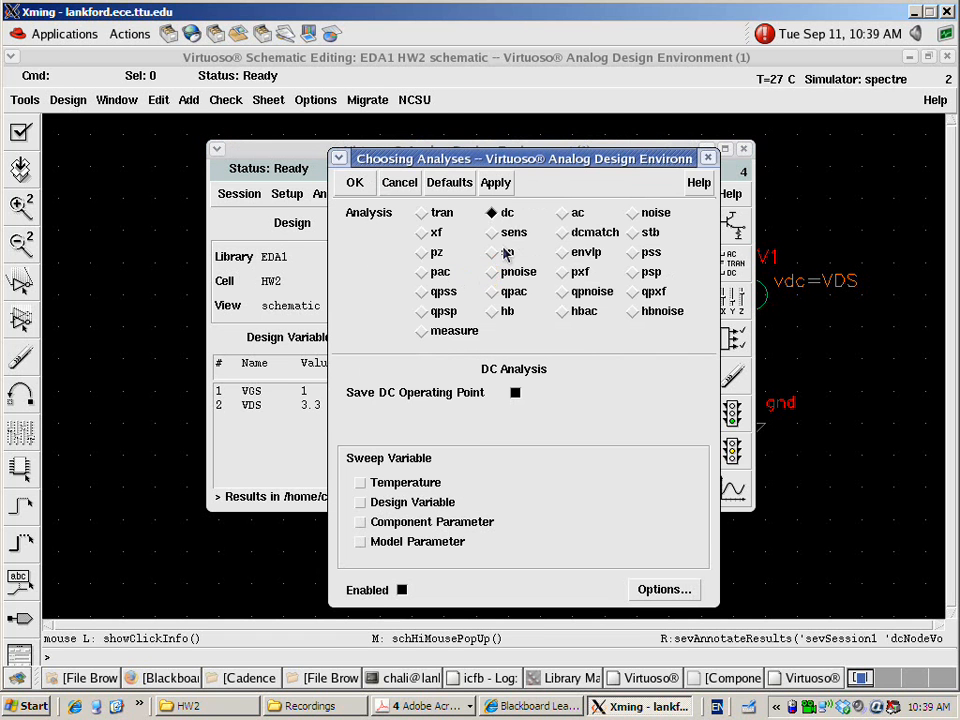
left_click(362, 505)
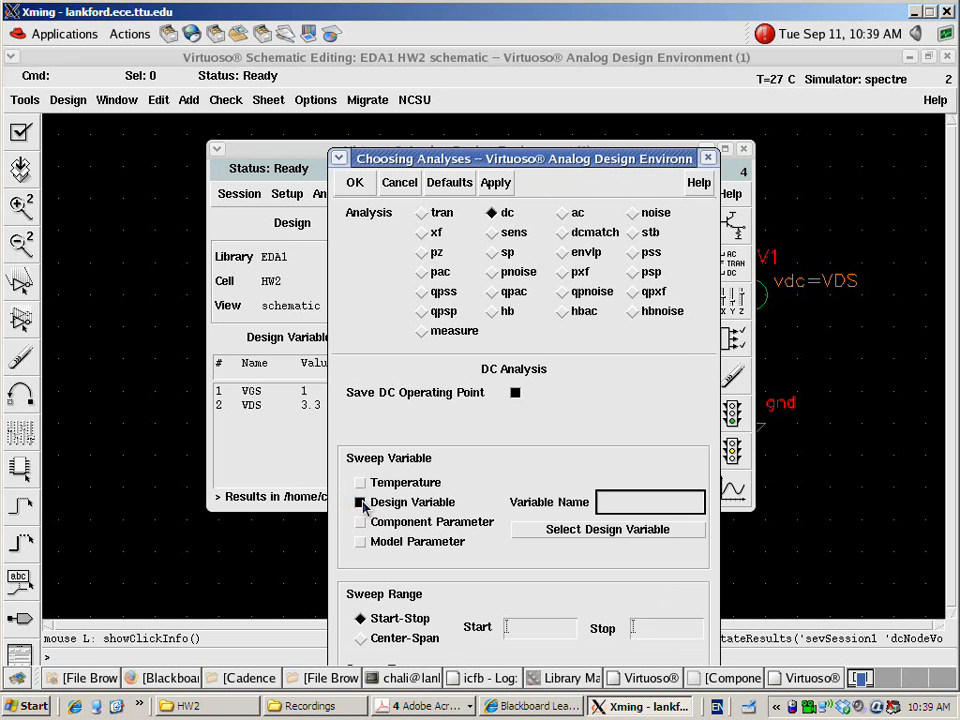
left_click_drag(643, 166, 612, 65)
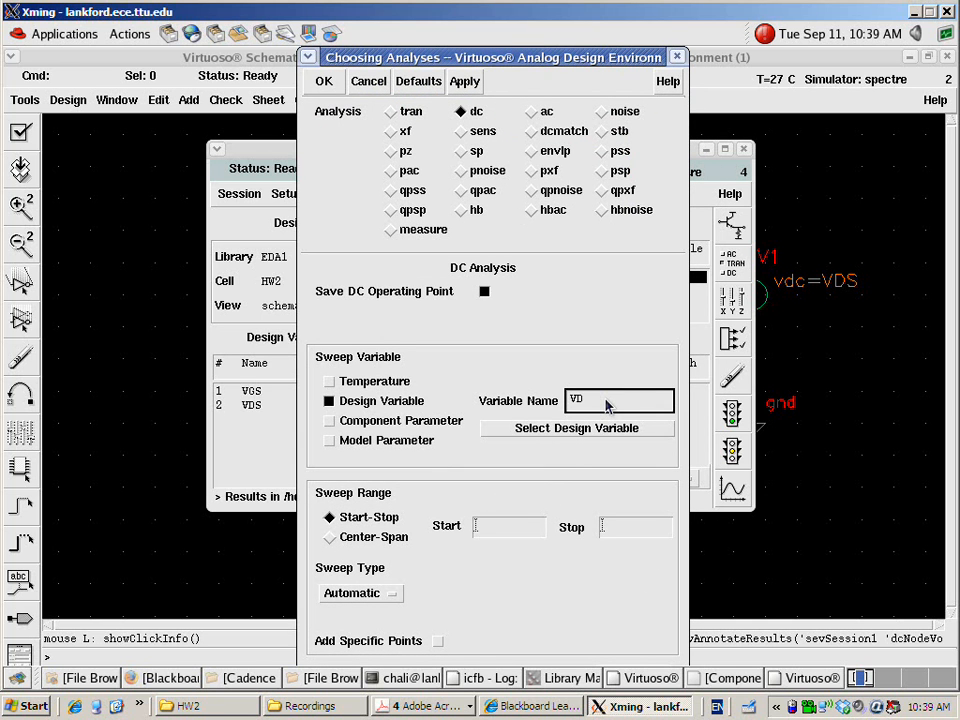
left_click(509, 526)
type("0")
key("Tab")
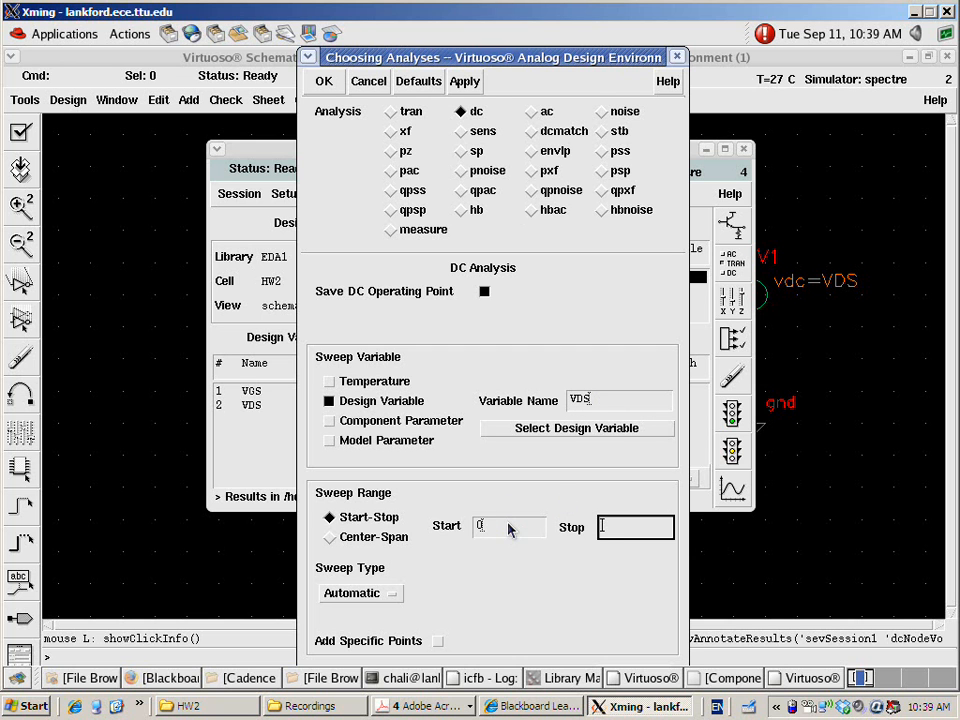
type("5")
left_click(323, 80)
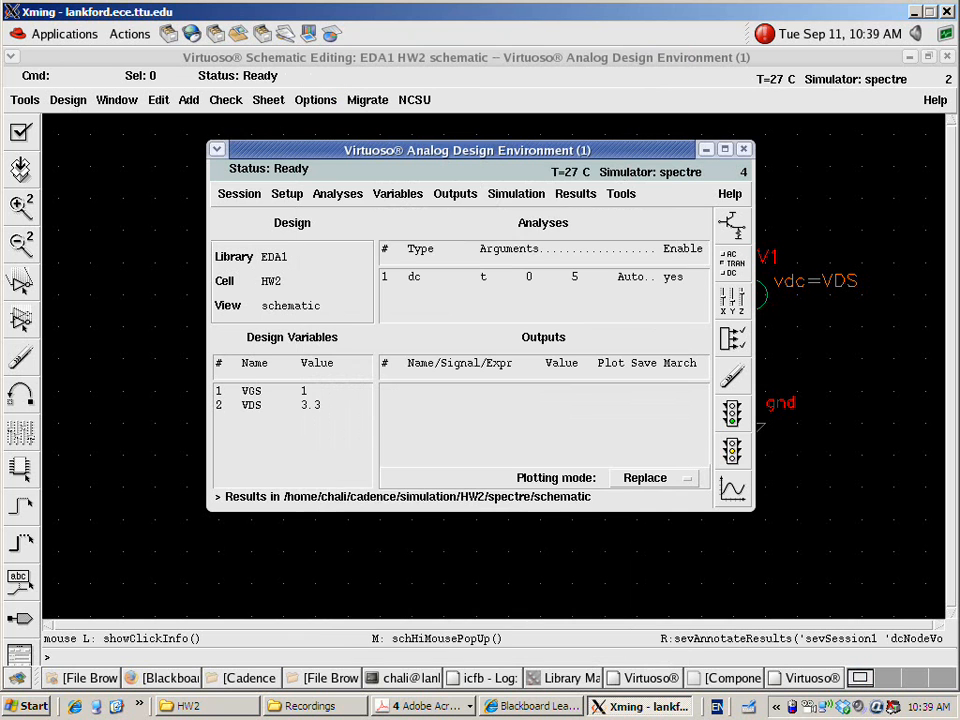
left_click(733, 412)
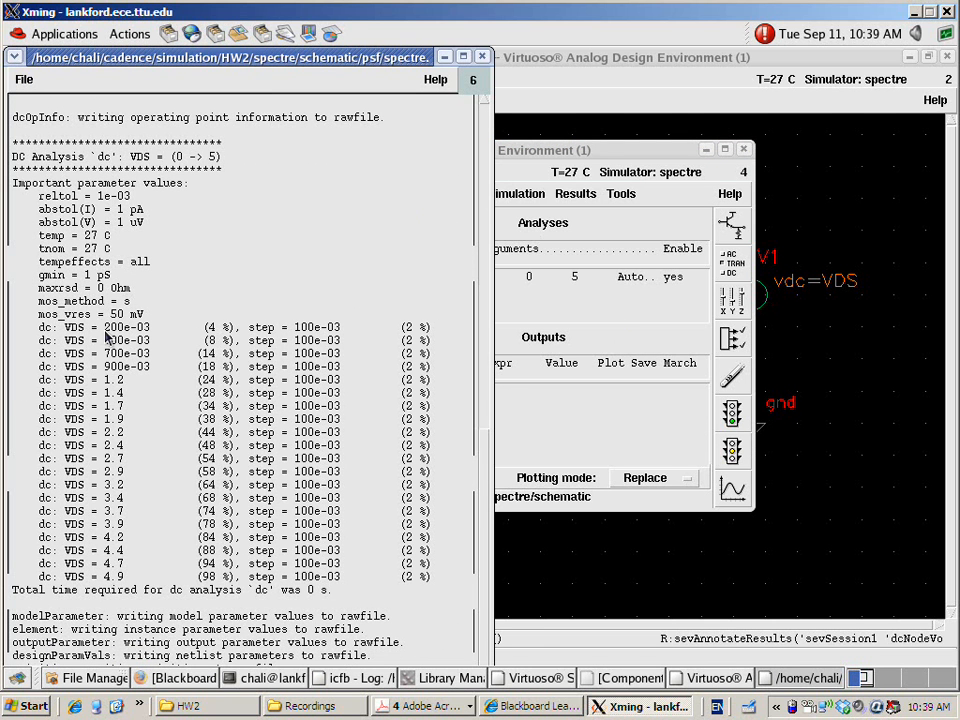
left_click_drag(111, 327, 155, 433)
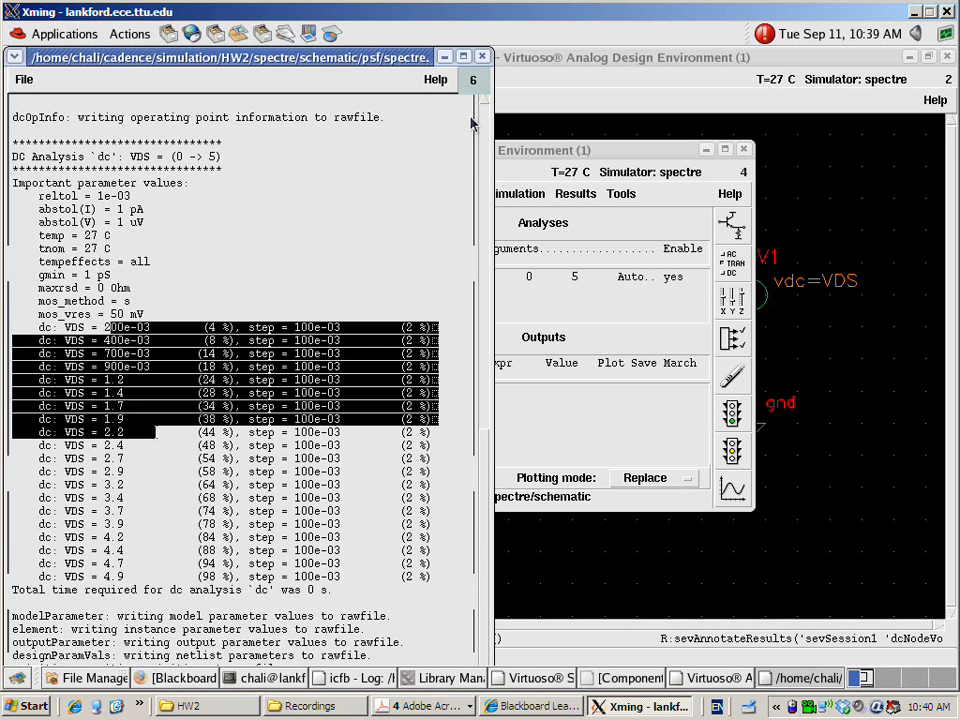
Step: Direct-plot the current at V1's MINUS terminal versus the 0–5 V VDS sweep
left_click(482, 58)
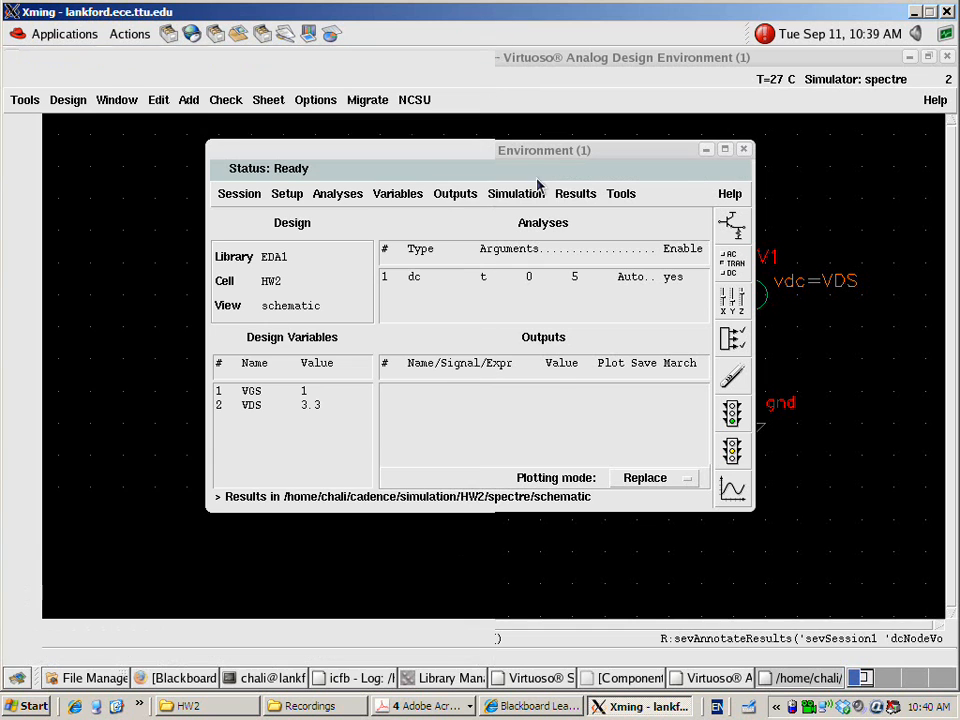
left_click(576, 195)
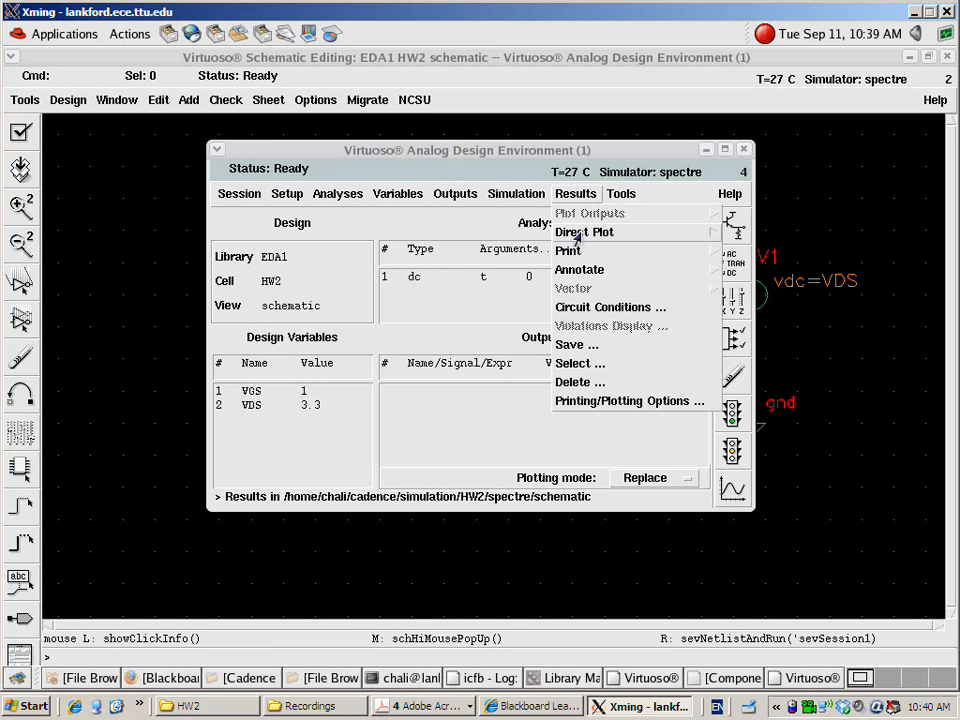
mouse_move(584, 233)
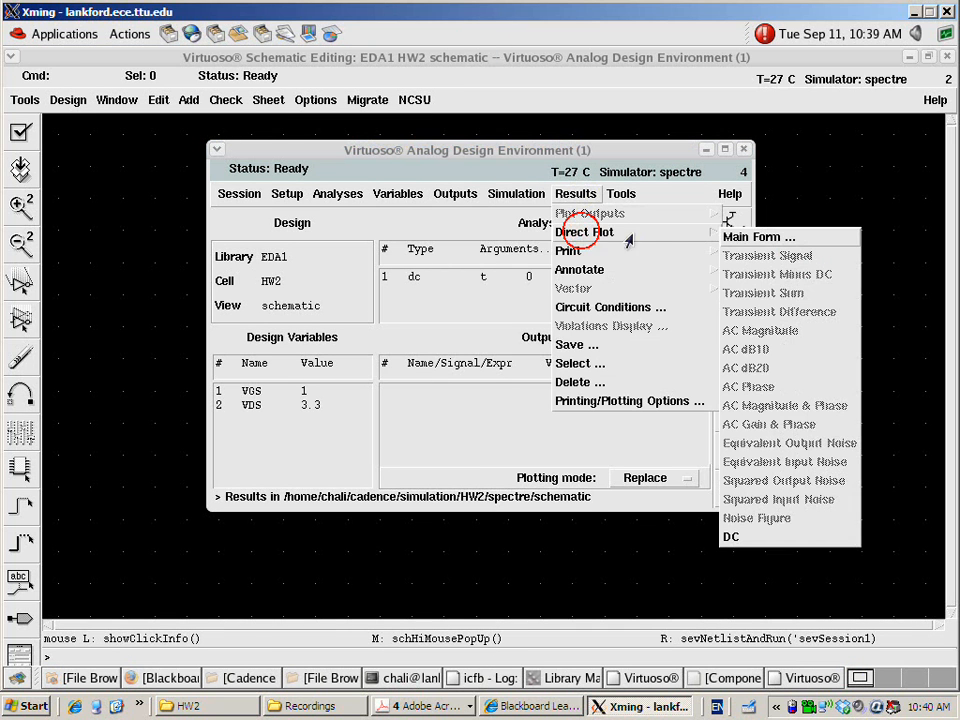
left_click(747, 242)
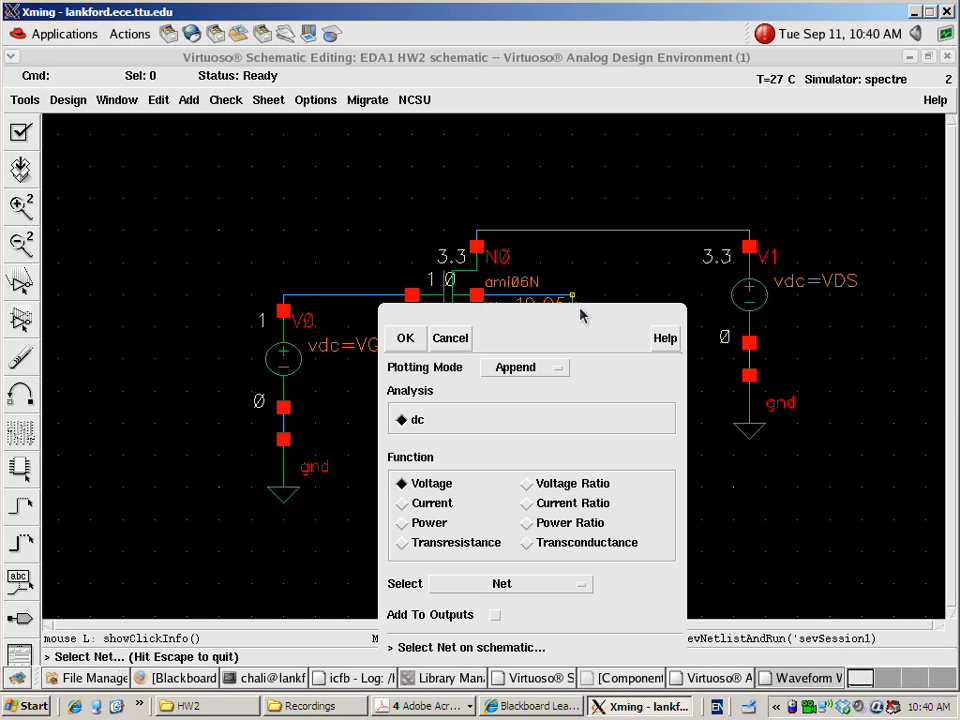
left_click_drag(579, 313, 573, 146)
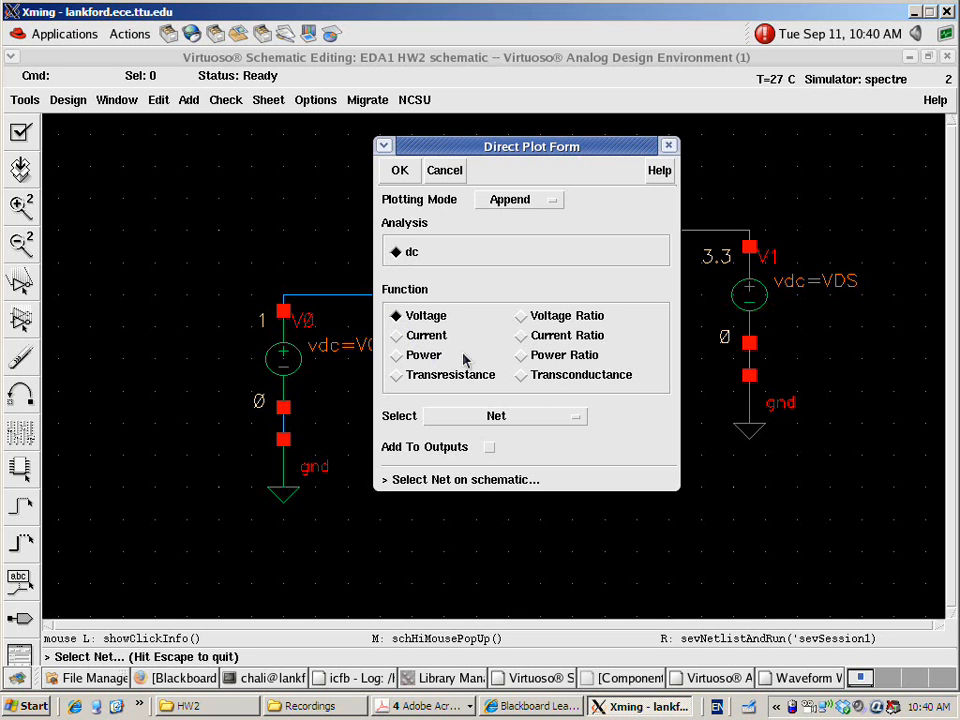
left_click(397, 337)
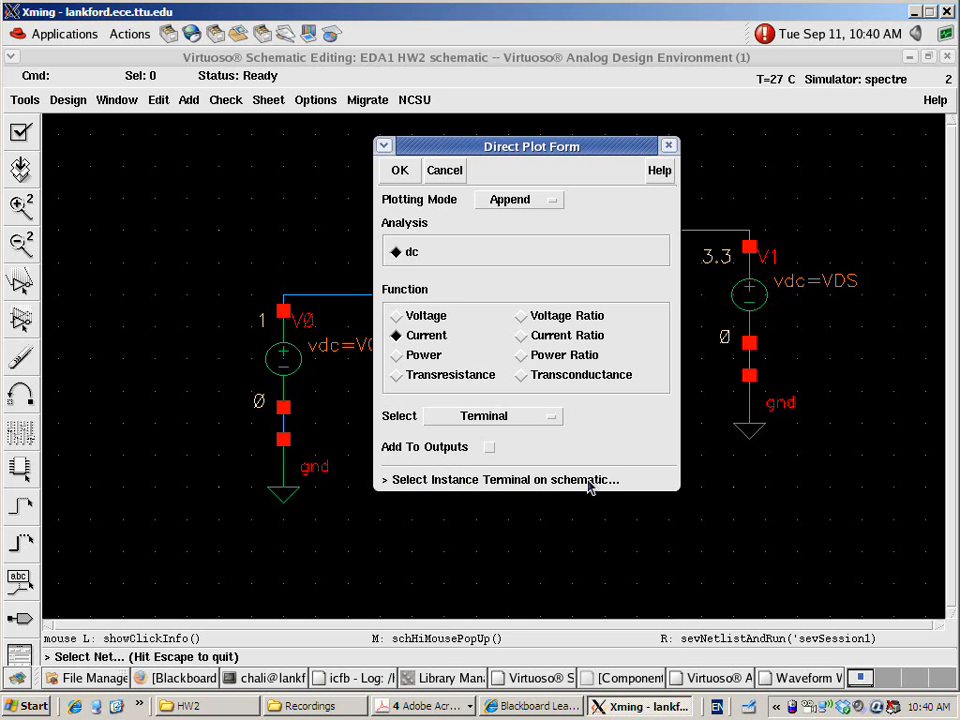
left_click(552, 481)
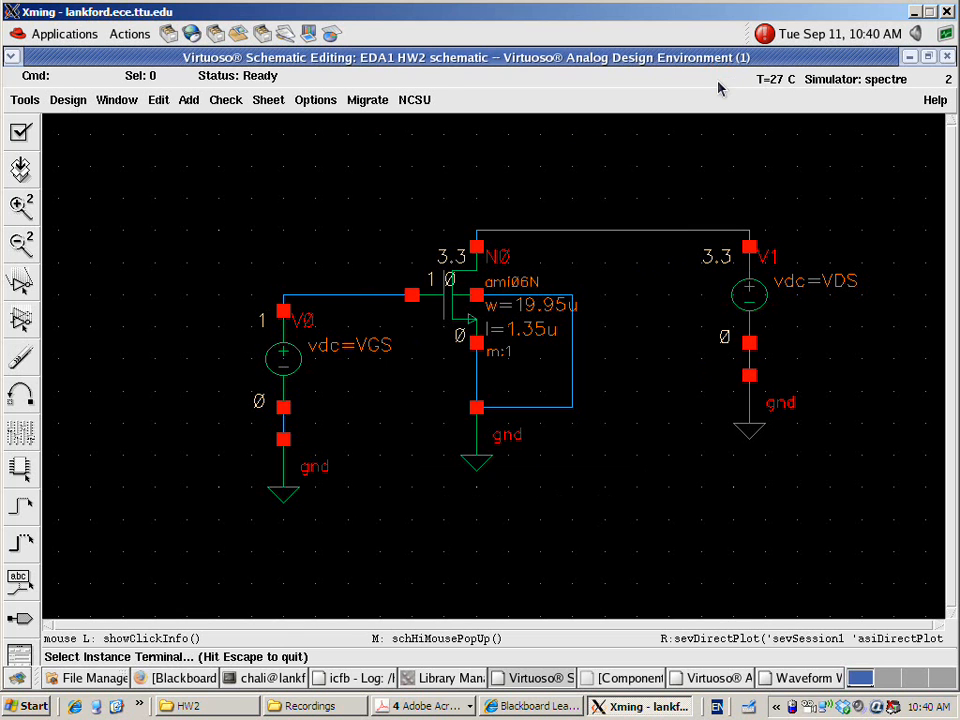
left_click(750, 344)
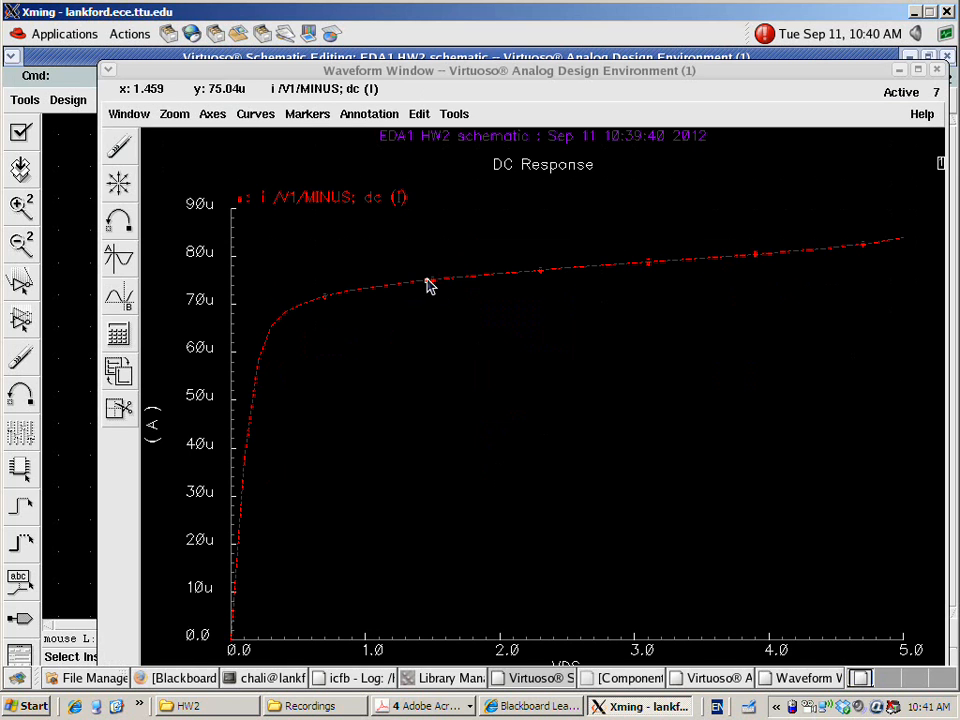
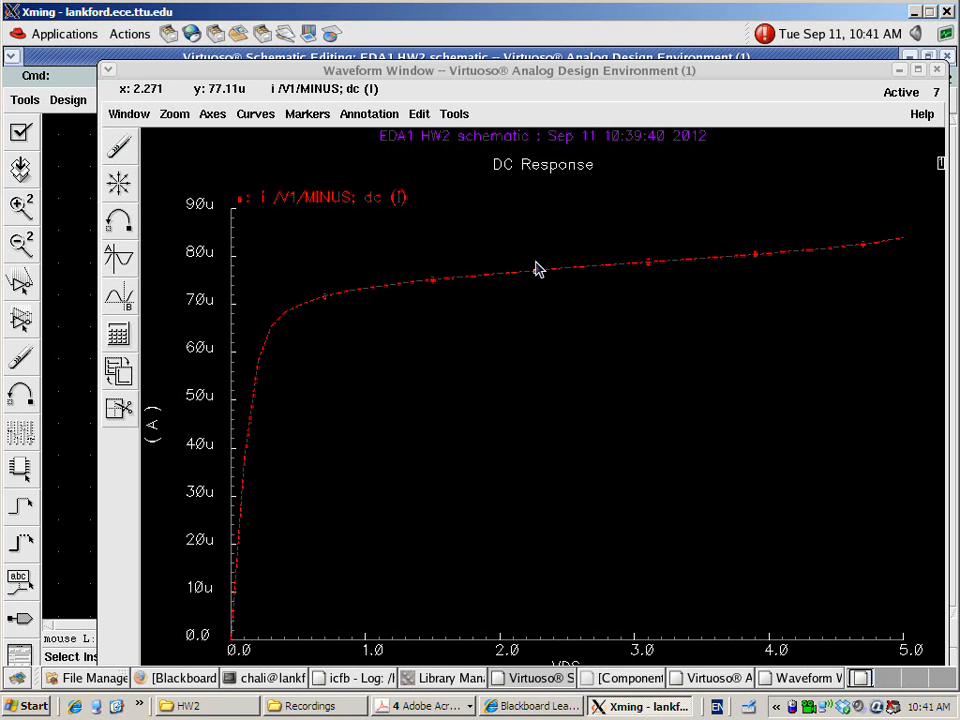
Step: Raise the EDA1 HW2 Analog Design Environment window from the taskbar, over the DC plot
left_click(731, 680)
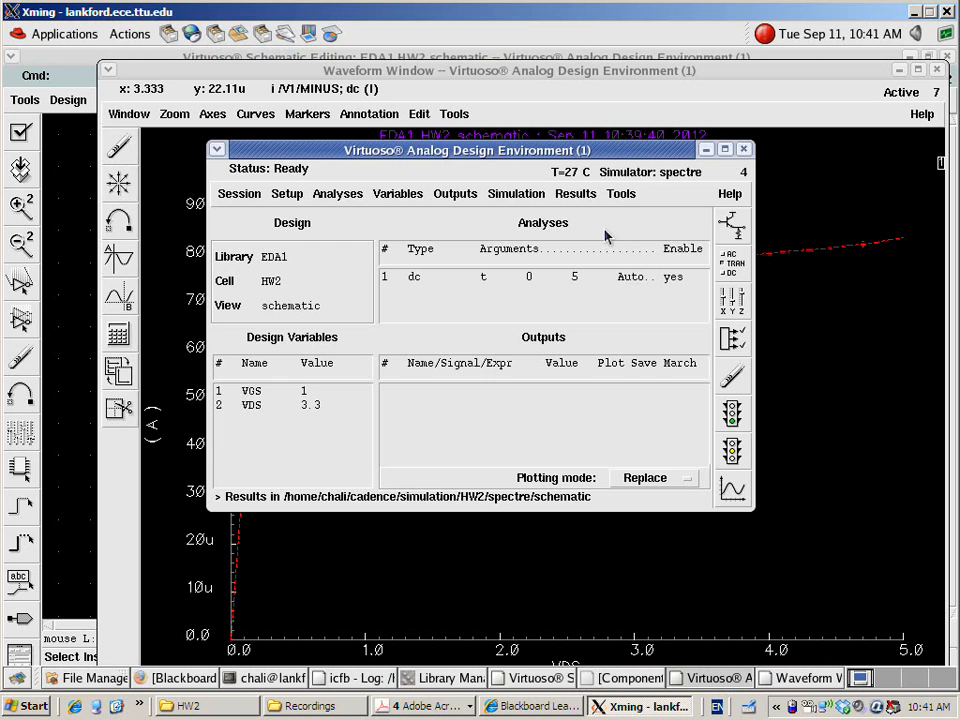
Step: Open the Parametric Analysis tool with VGS as the sweep variable
left_click(621, 194)
left_click_drag(659, 153, 648, 185)
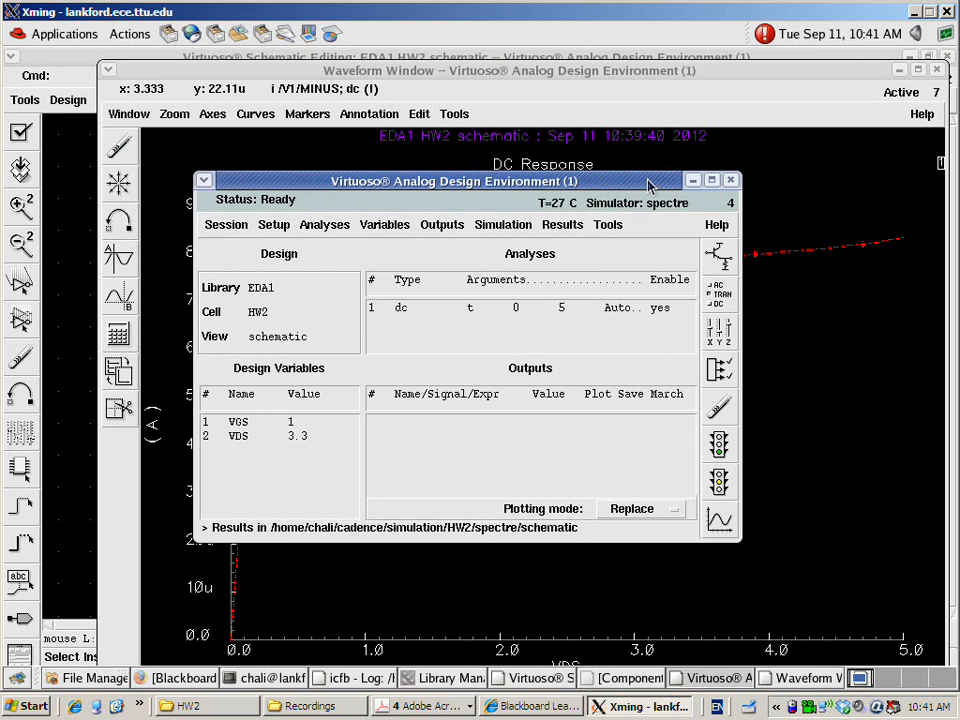
left_click(607, 225)
left_click(607, 245)
left_click_drag(503, 433, 636, 238)
left_click(493, 320)
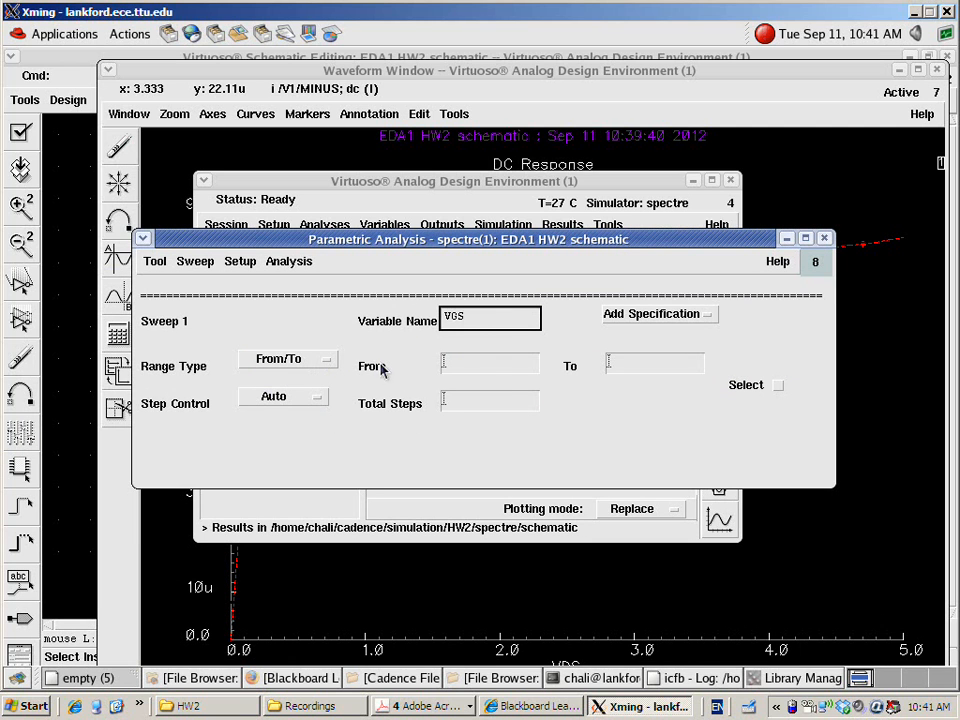
Step: Sweep VGS from 0.8 to 1.4 in linear steps of 0.2 and start the run
left_click(490, 372)
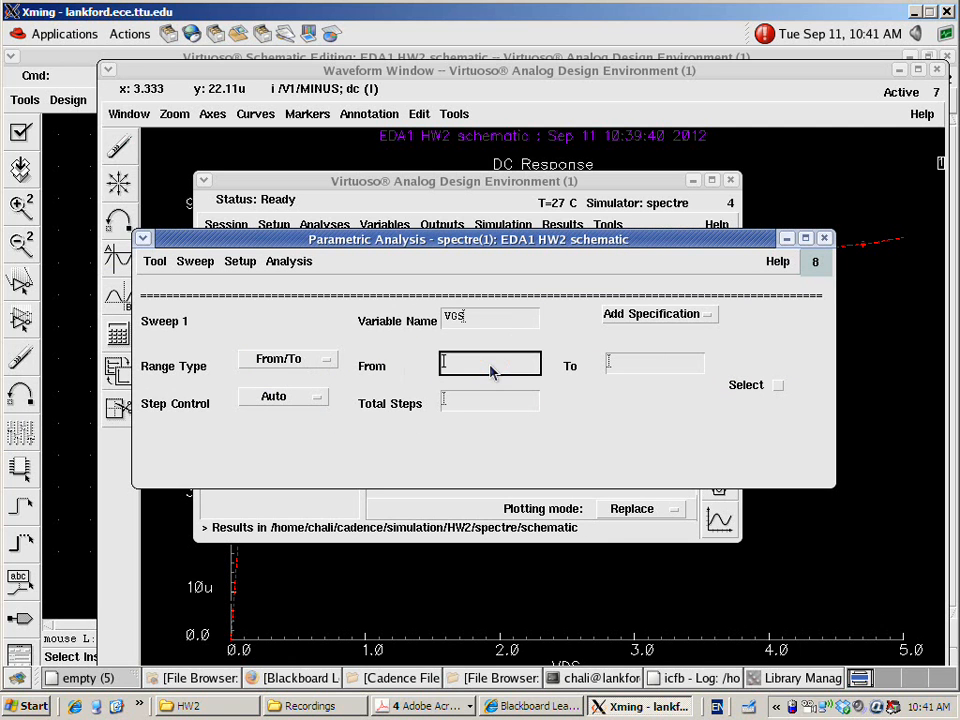
type("0.8")
key("Tab")
type("1.4")
key("Tab")
left_click(300, 398)
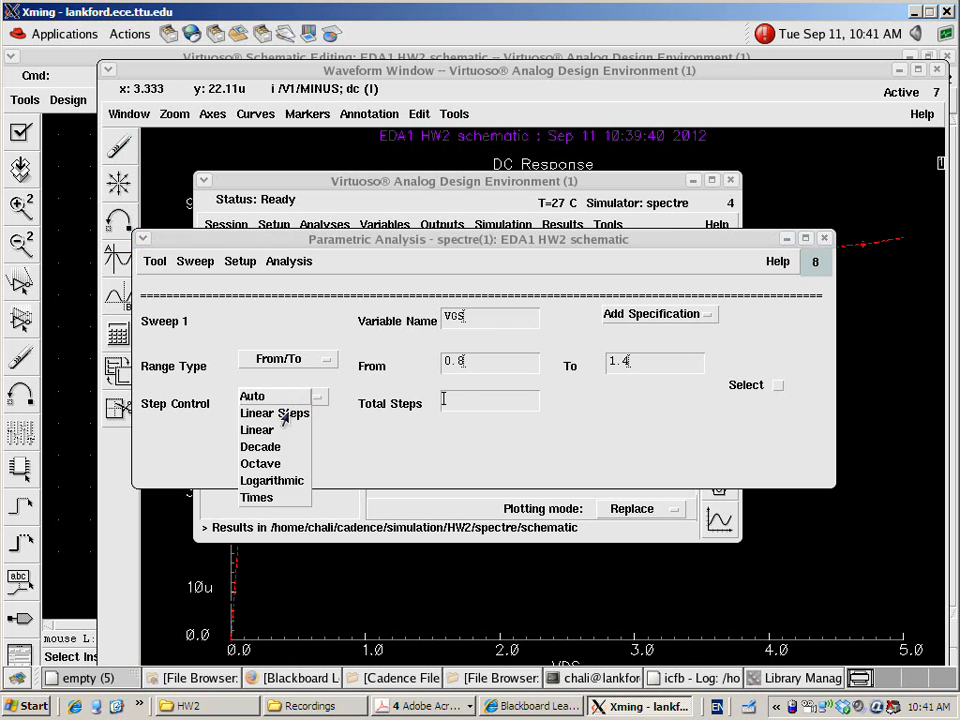
left_click(285, 415)
left_click(485, 408)
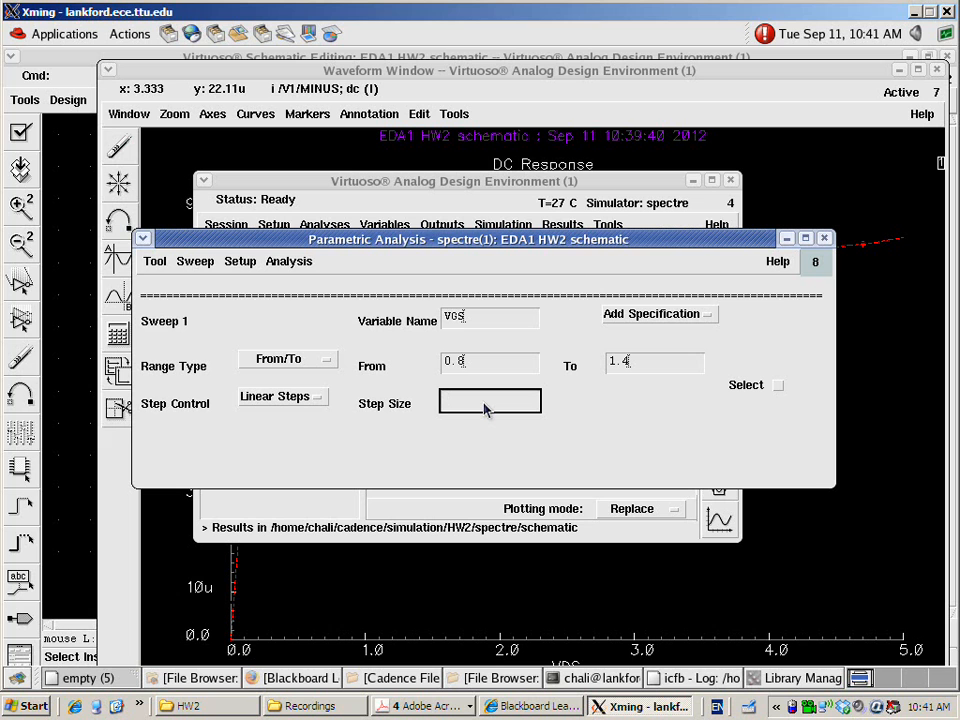
type("0.2")
left_click(298, 262)
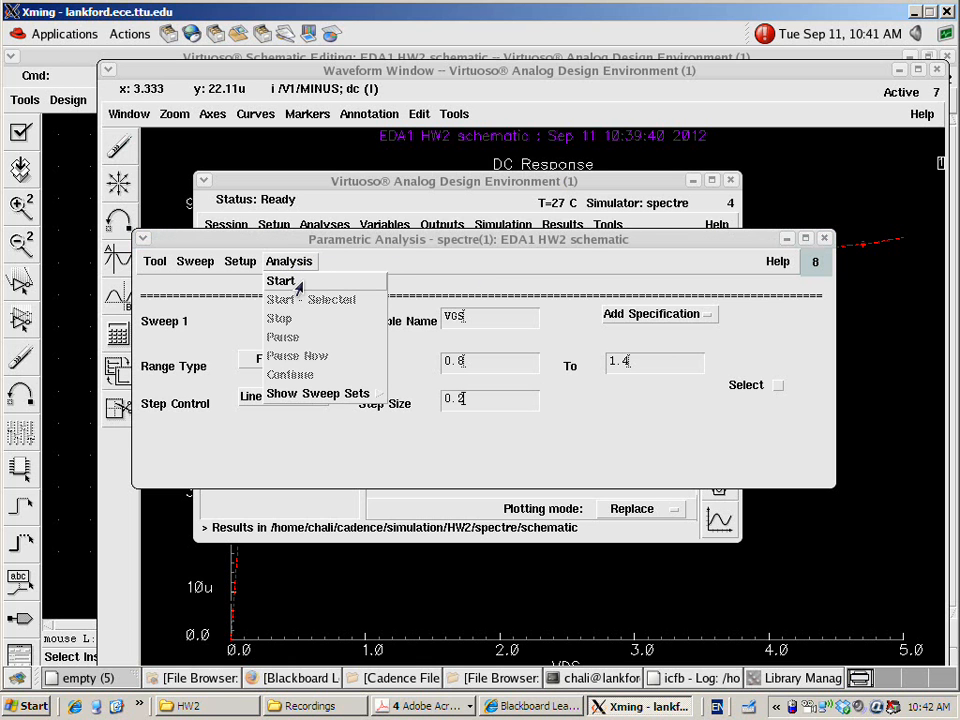
left_click(287, 284)
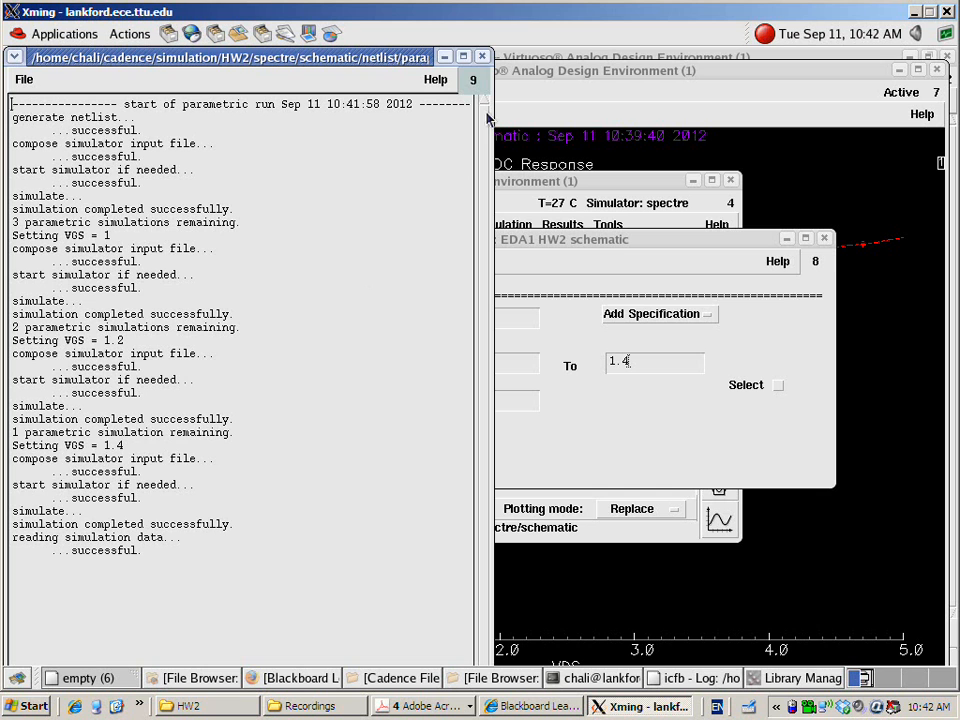
Step: Close the finished parametric run log and bring the ADE window back to the front
left_click(484, 56)
left_click(606, 186)
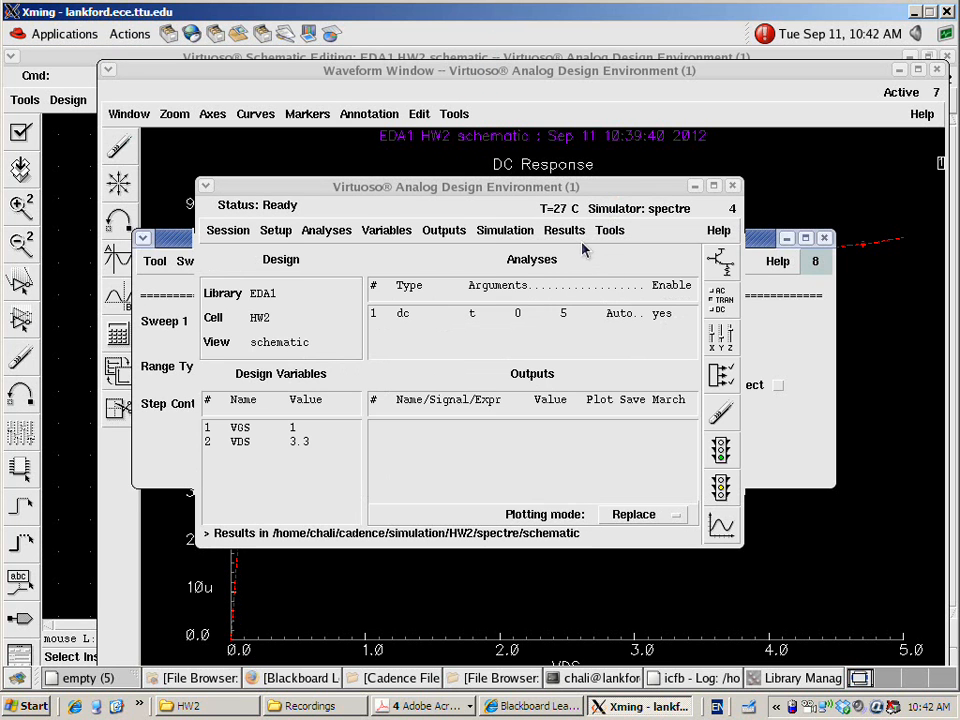
Step: Close the old single-curve Waveform Window
left_click(564, 231)
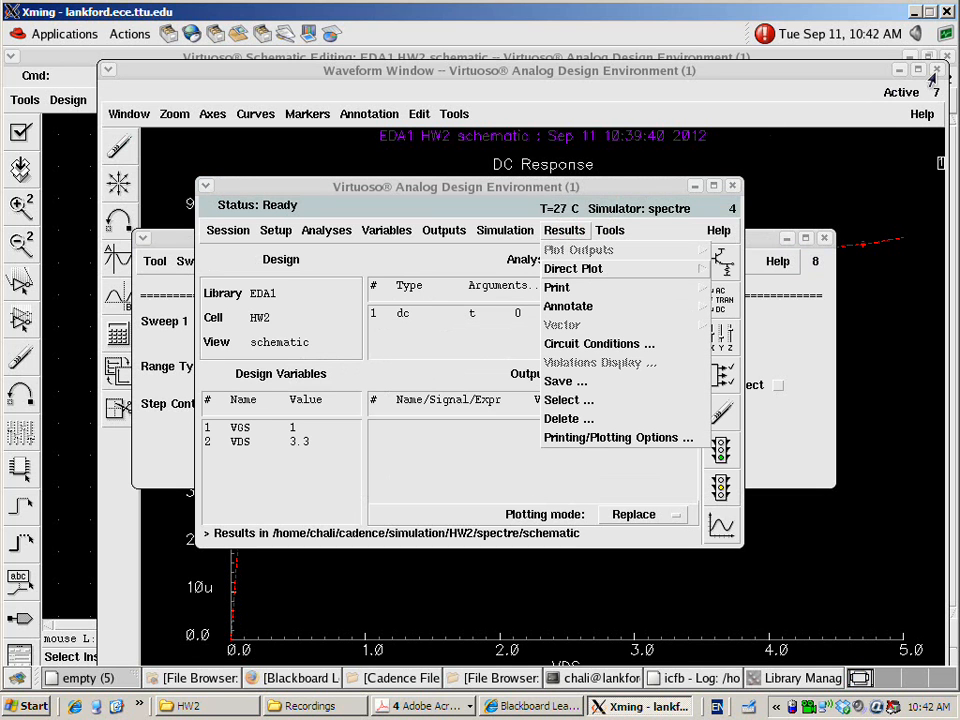
left_click(209, 83)
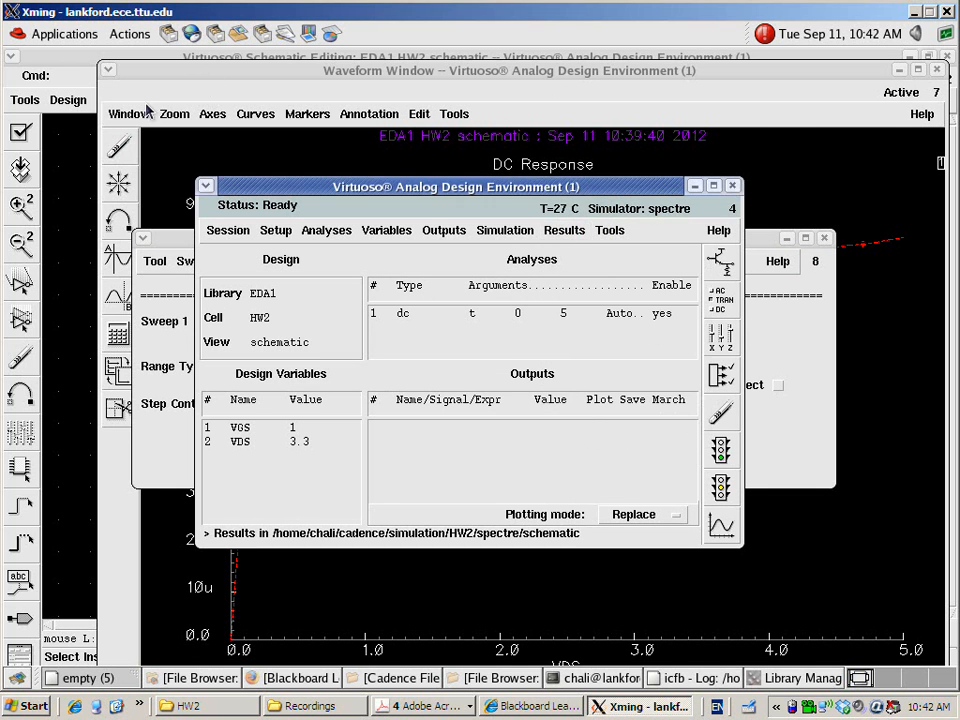
left_click(125, 113)
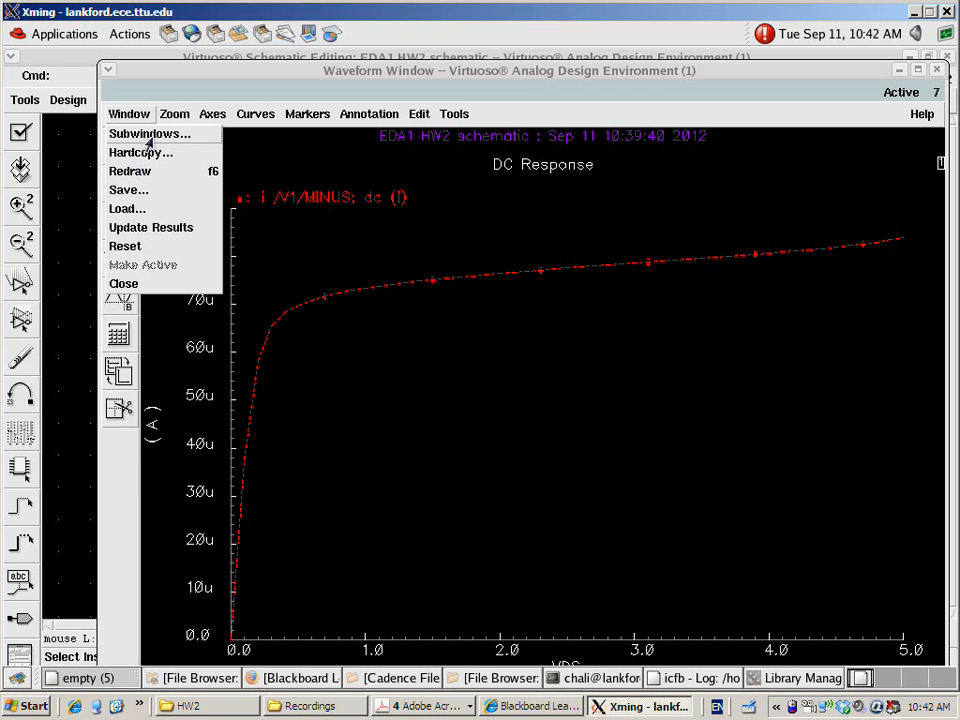
left_click(150, 134)
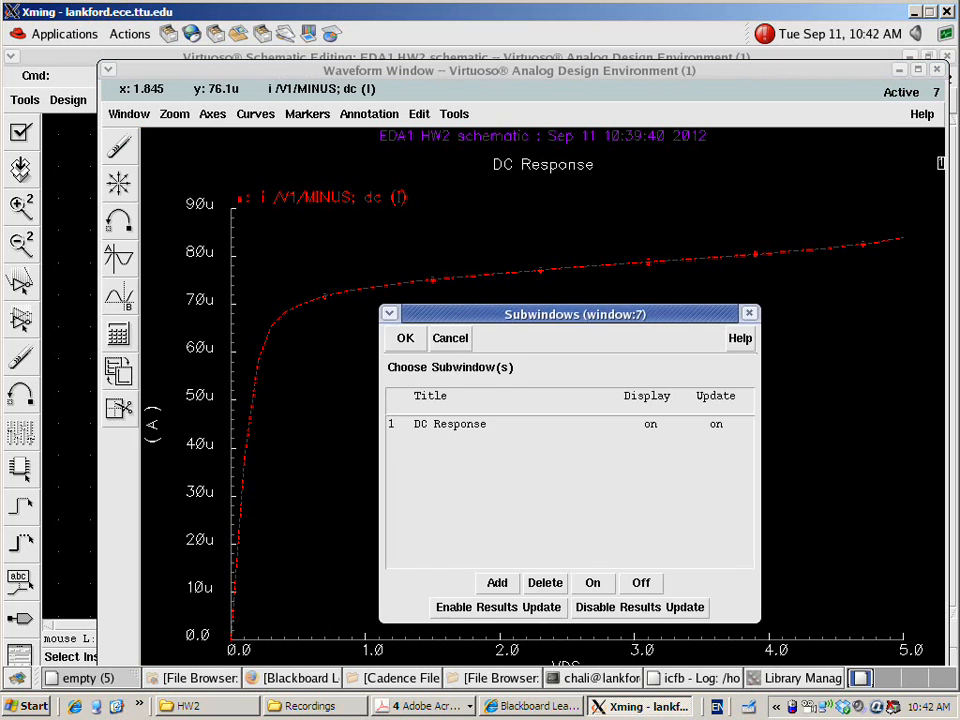
left_click(443, 340)
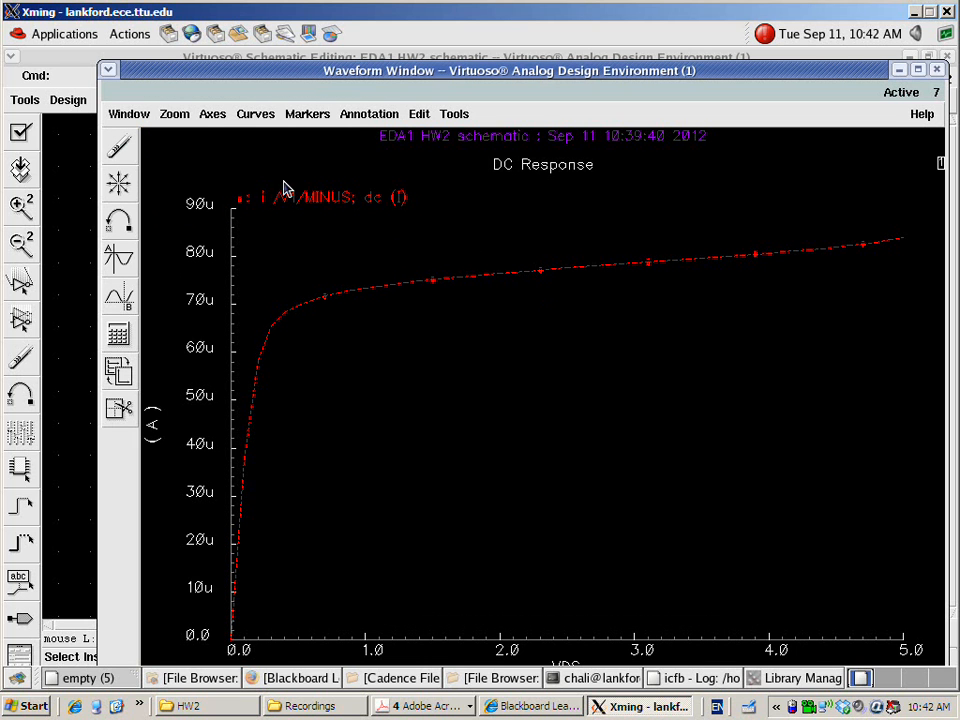
left_click(936, 70)
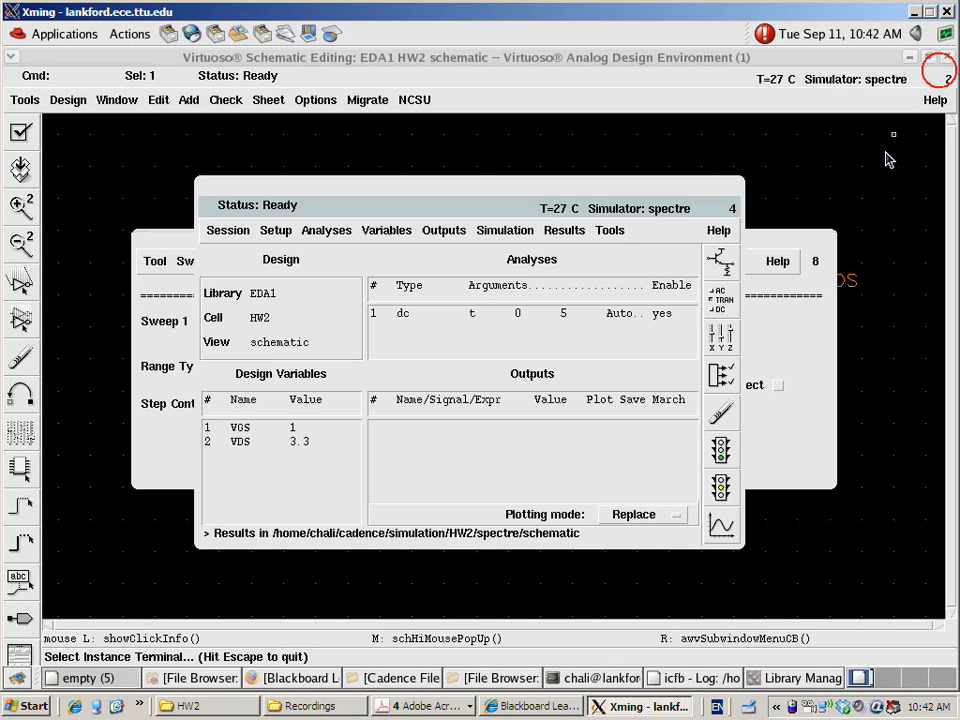
Step: Direct-plot the current at V1's lower terminal for all four VGS values
left_click(572, 235)
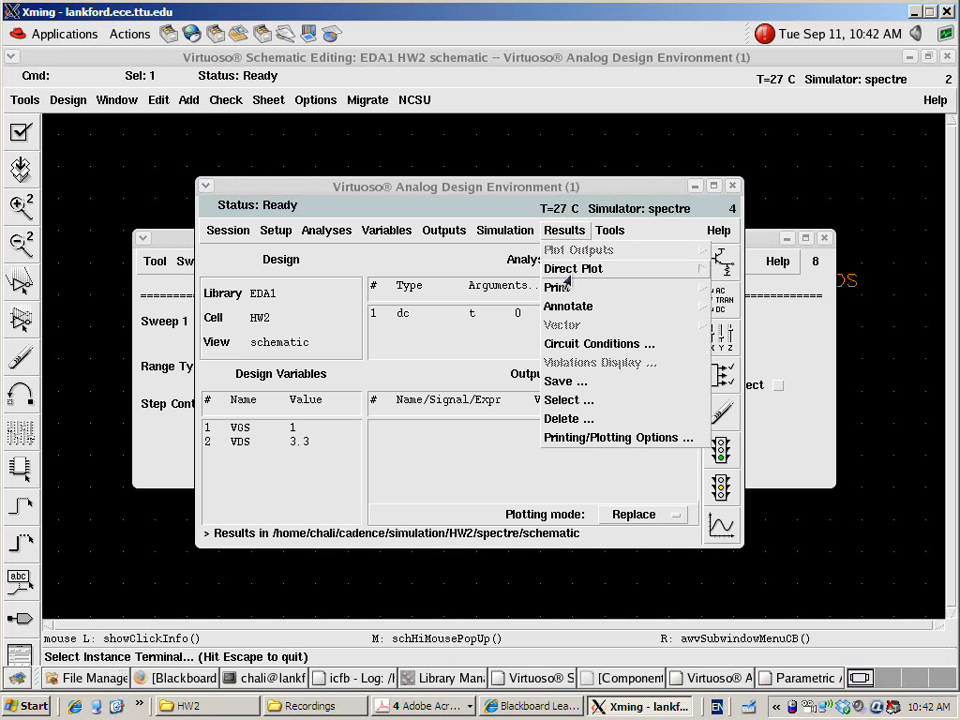
left_click(686, 268)
left_click(735, 275)
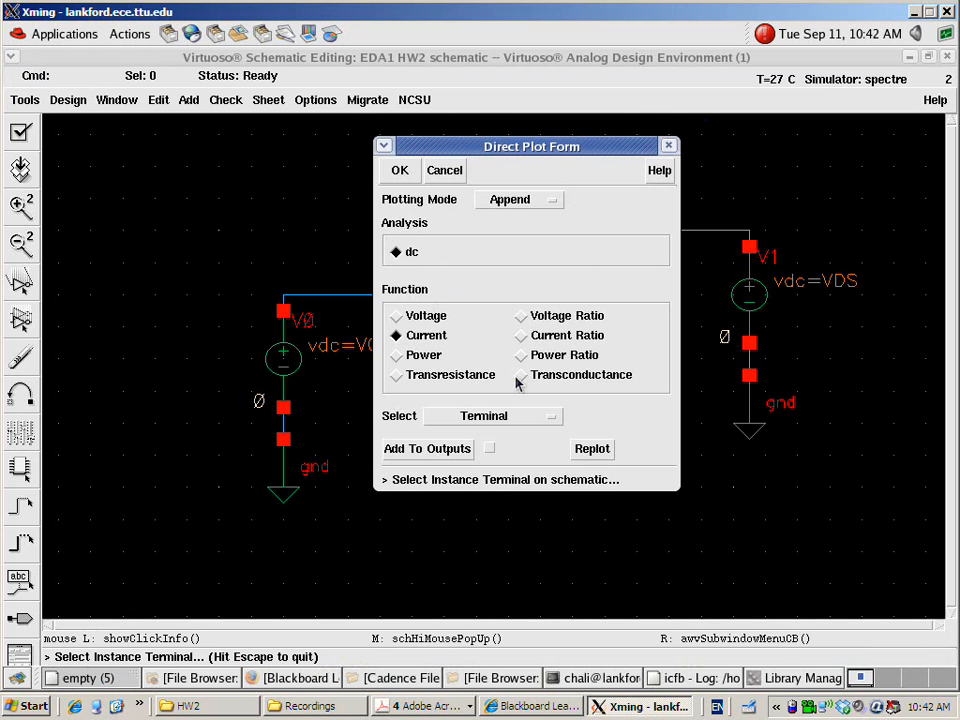
left_click(750, 344)
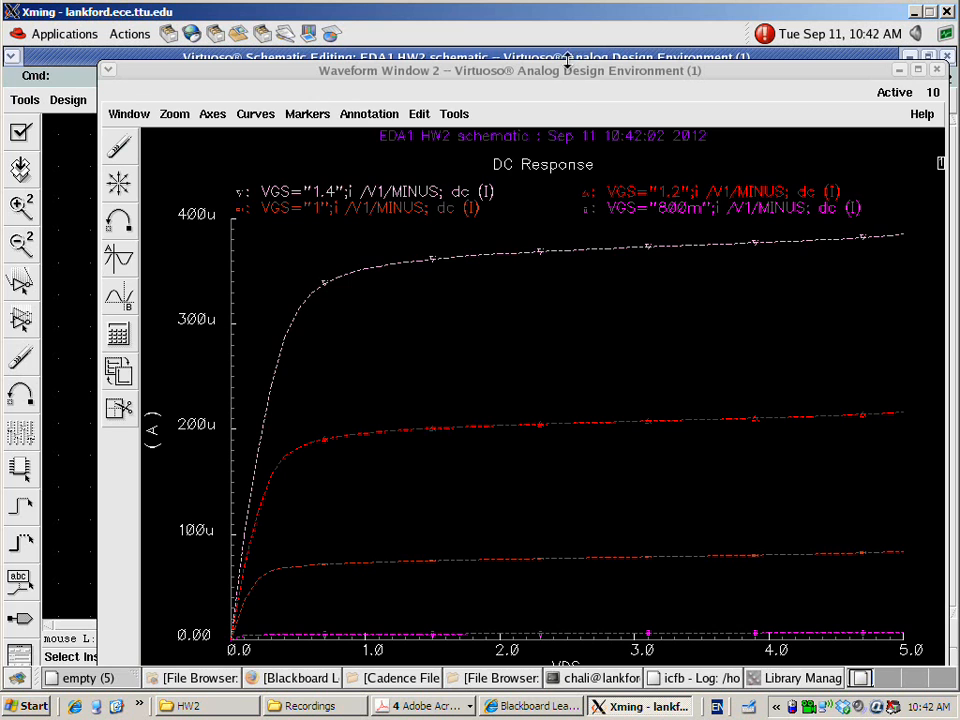
Step: Maximize Waveform Window 2 and open its Hardcopy dialog (plotter sthp3, paper A)
double_click(562, 71)
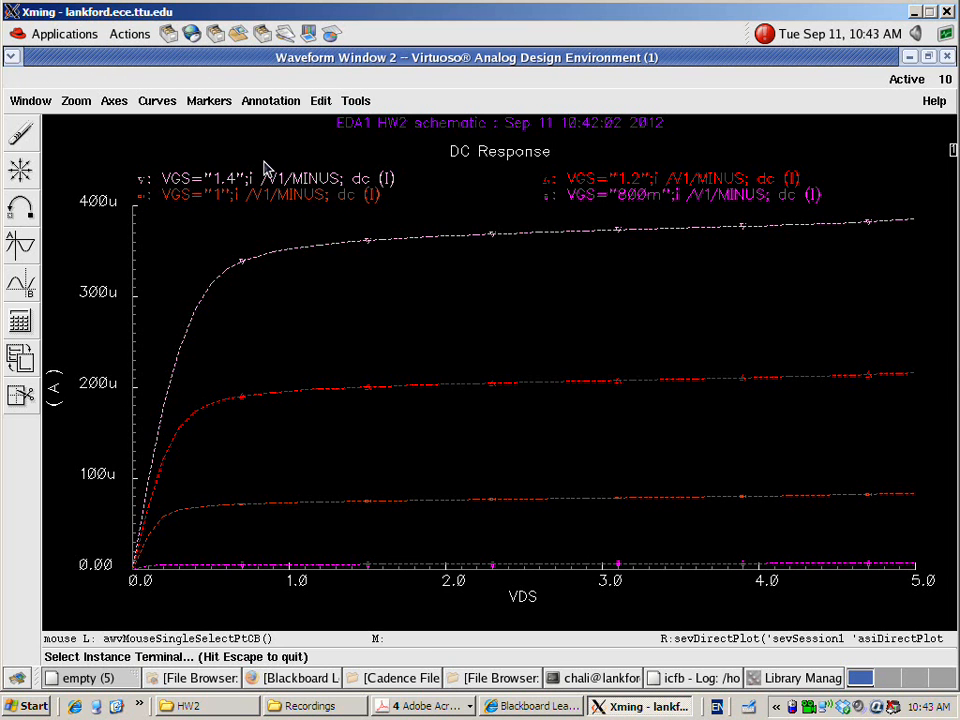
left_click(31, 101)
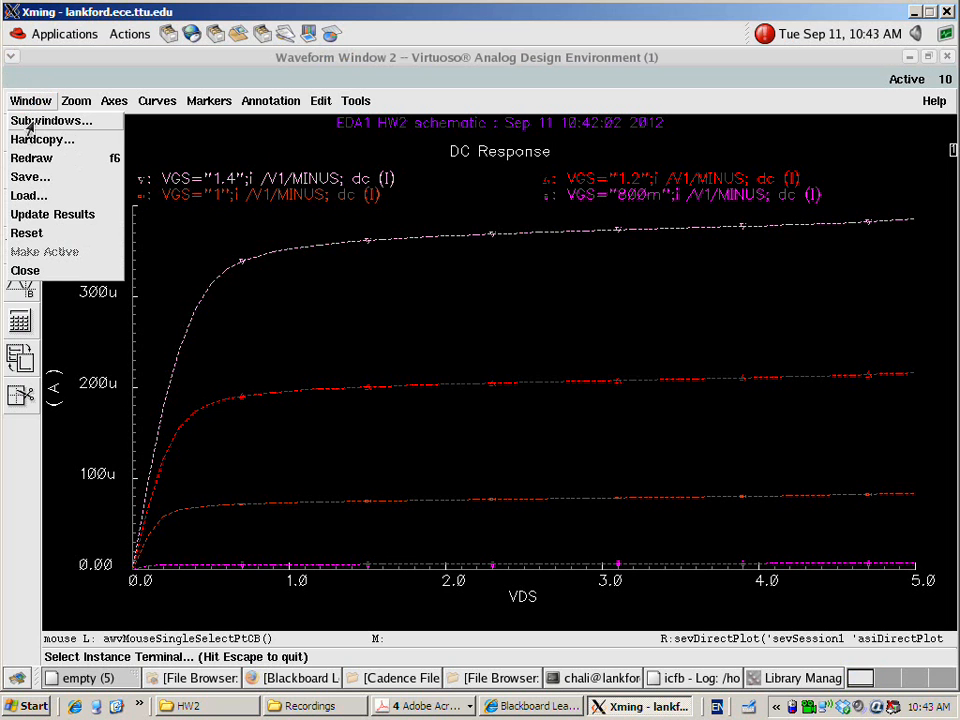
left_click(35, 140)
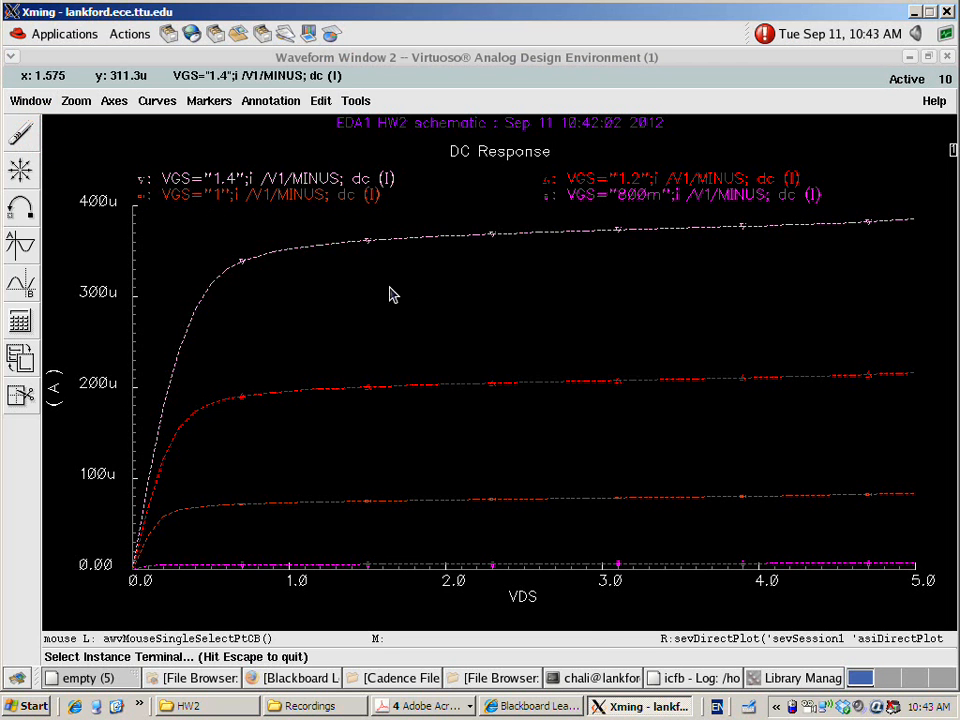
left_click_drag(520, 321, 375, 104)
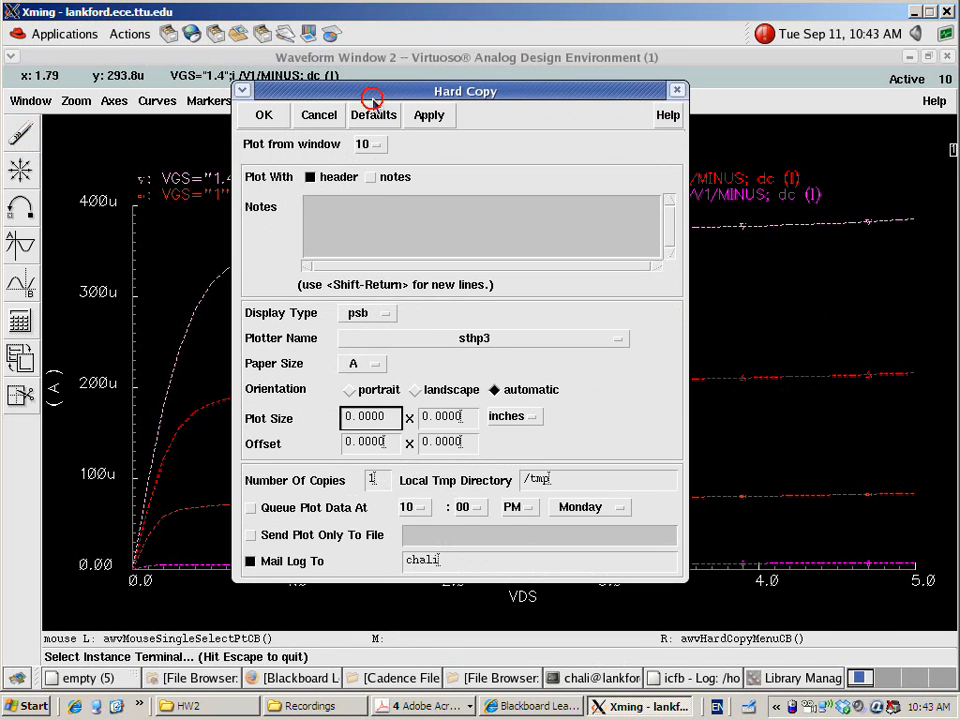
Step: Send the plot only to file ./IVcurve without mailing a log, then close the plot window
left_click(255, 538)
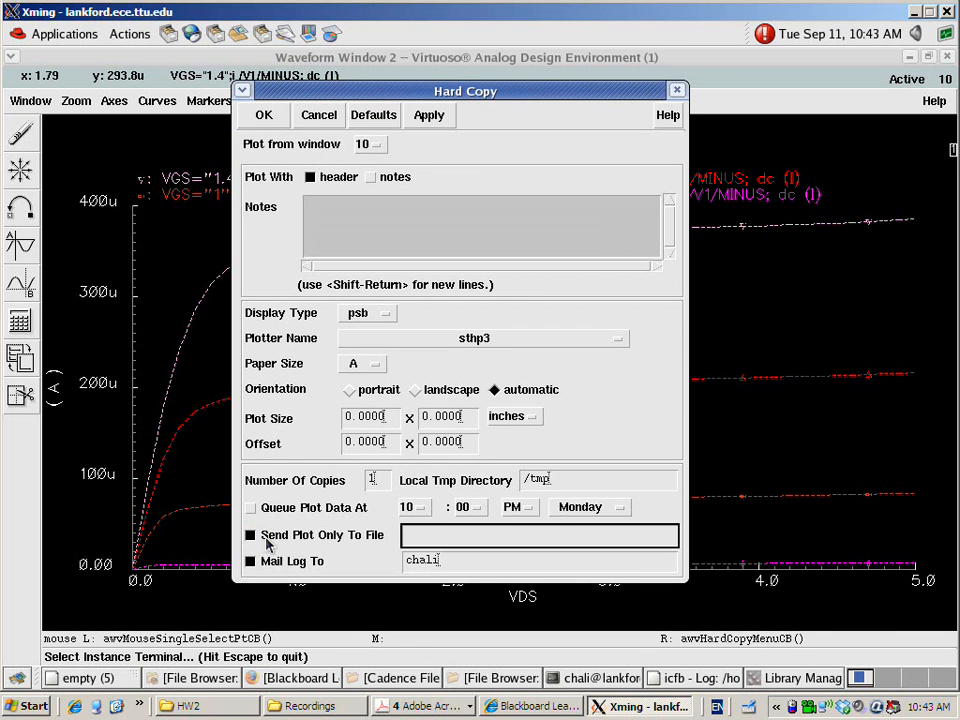
left_click(253, 561)
left_click(425, 540)
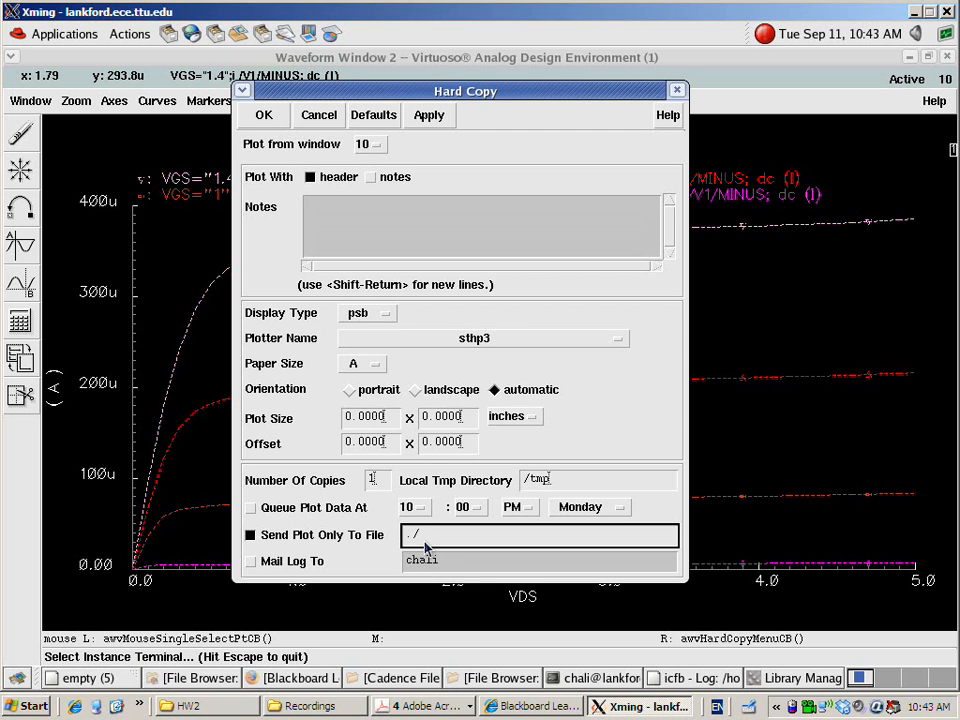
type("curve")
left_click(265, 116)
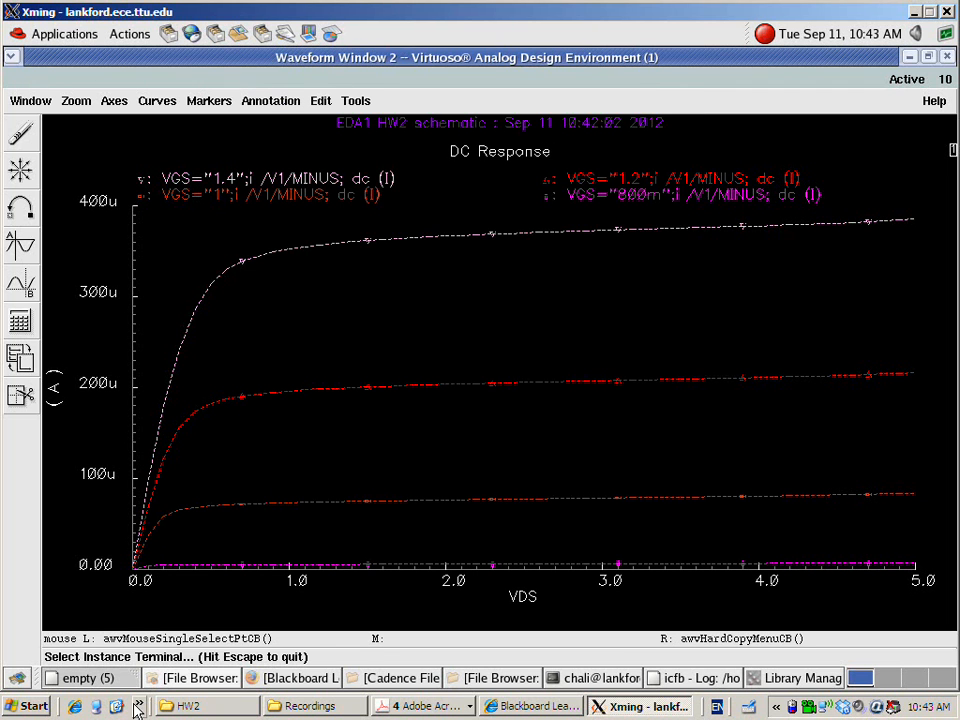
left_click(909, 56)
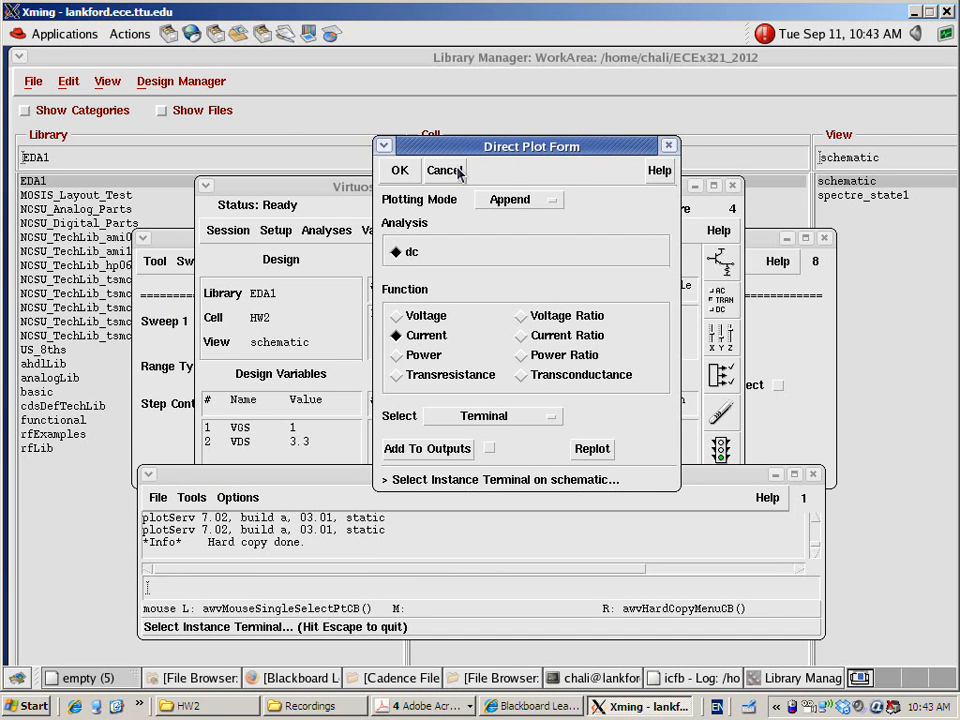
Step: Dismiss the Direct Plot form, minimize the Cadence Xming session, and show the Windows desktop
left_click(445, 170)
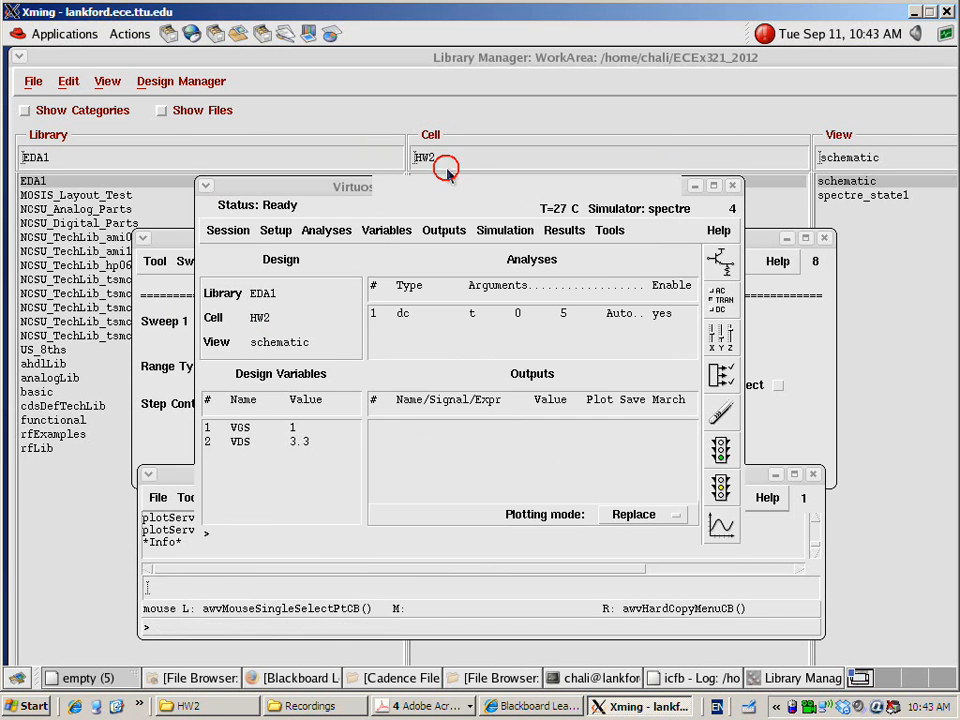
left_click(872, 68)
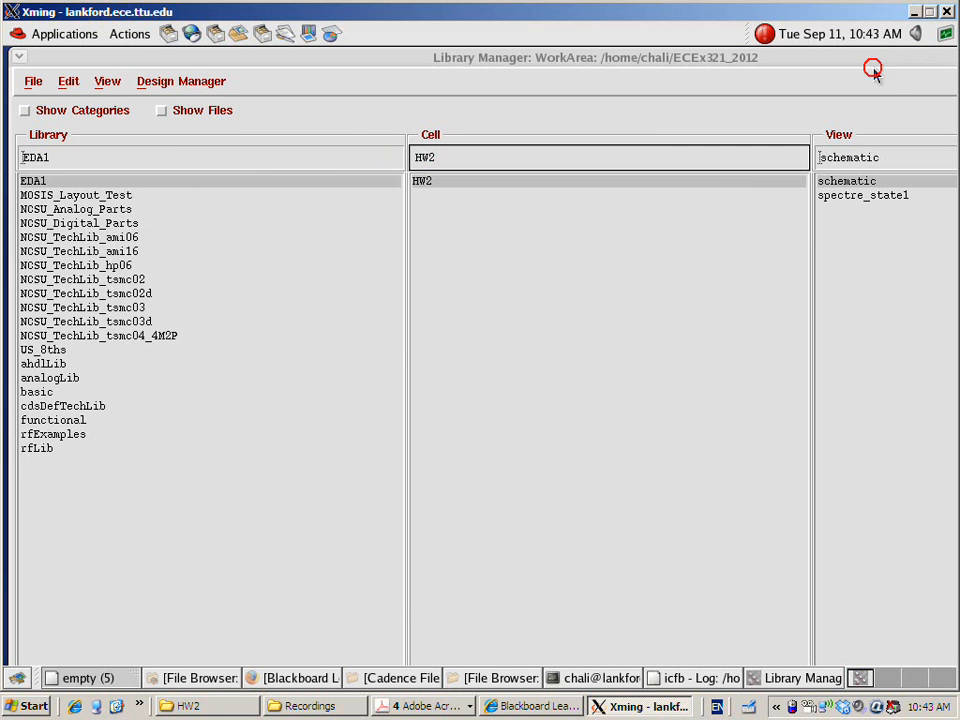
left_click(913, 12)
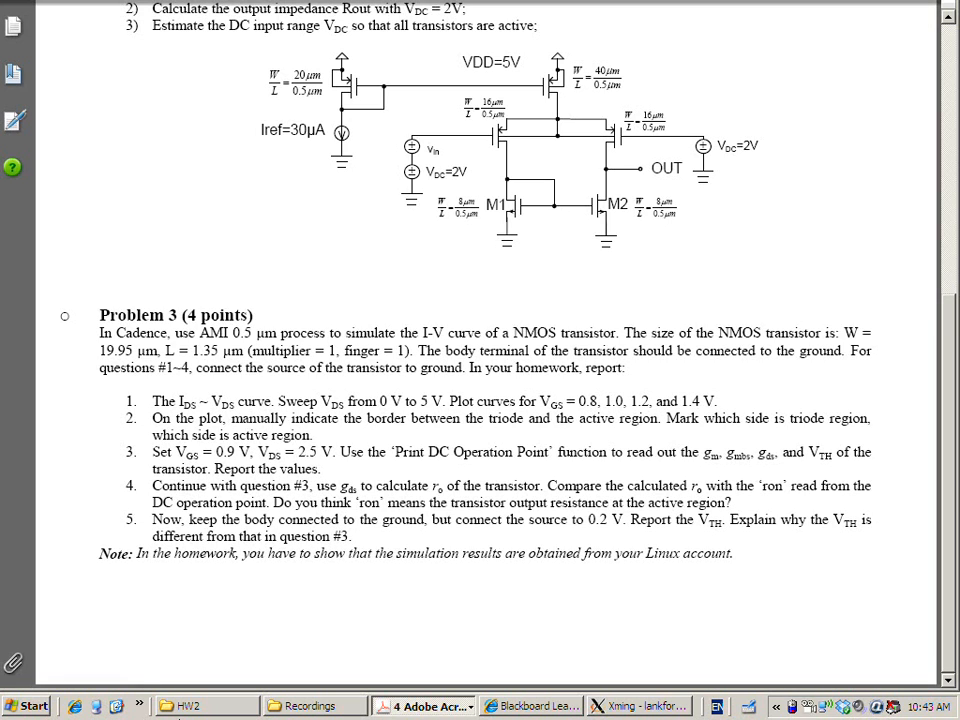
left_click(117, 706)
left_click(530, 551)
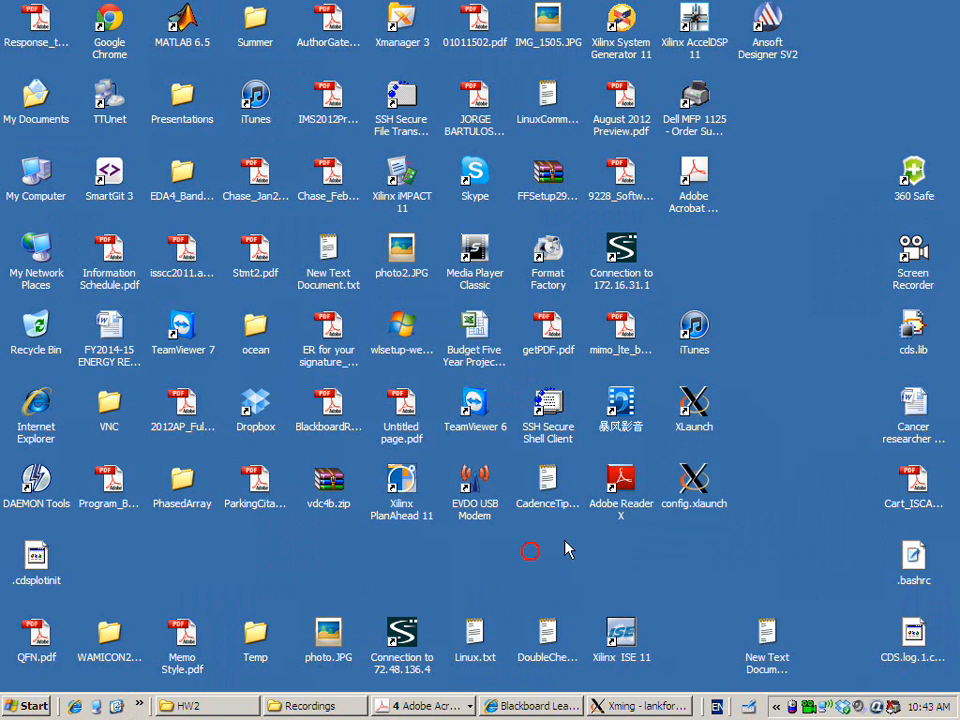
Step: Launch SSH Secure Shell and log into the lab server via its saved profile and account password
double_click(552, 418)
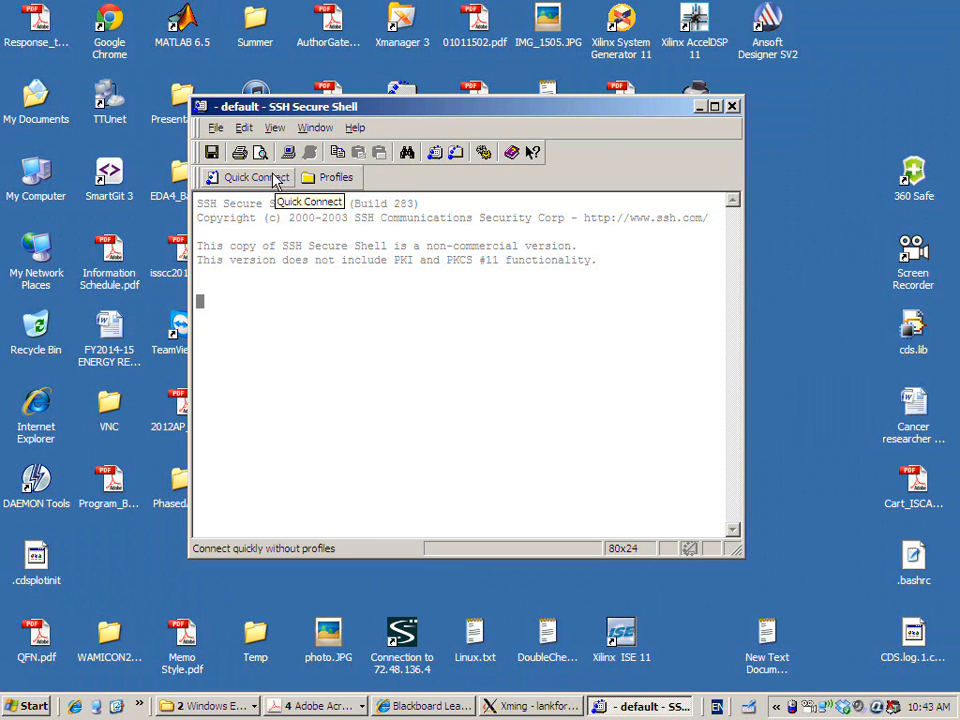
left_click(332, 177)
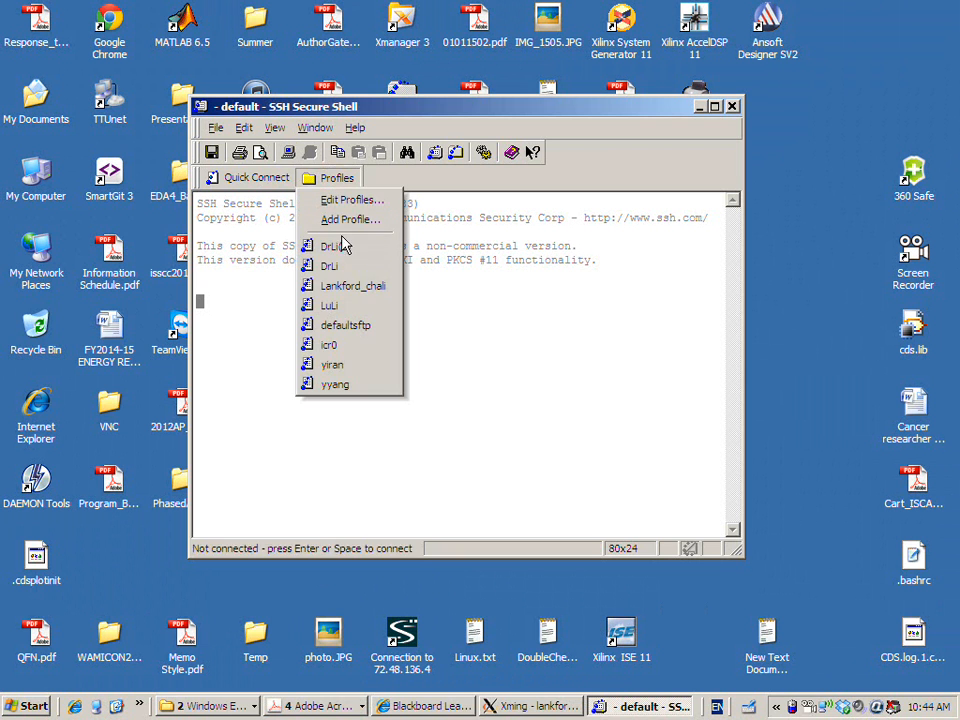
left_click(358, 287)
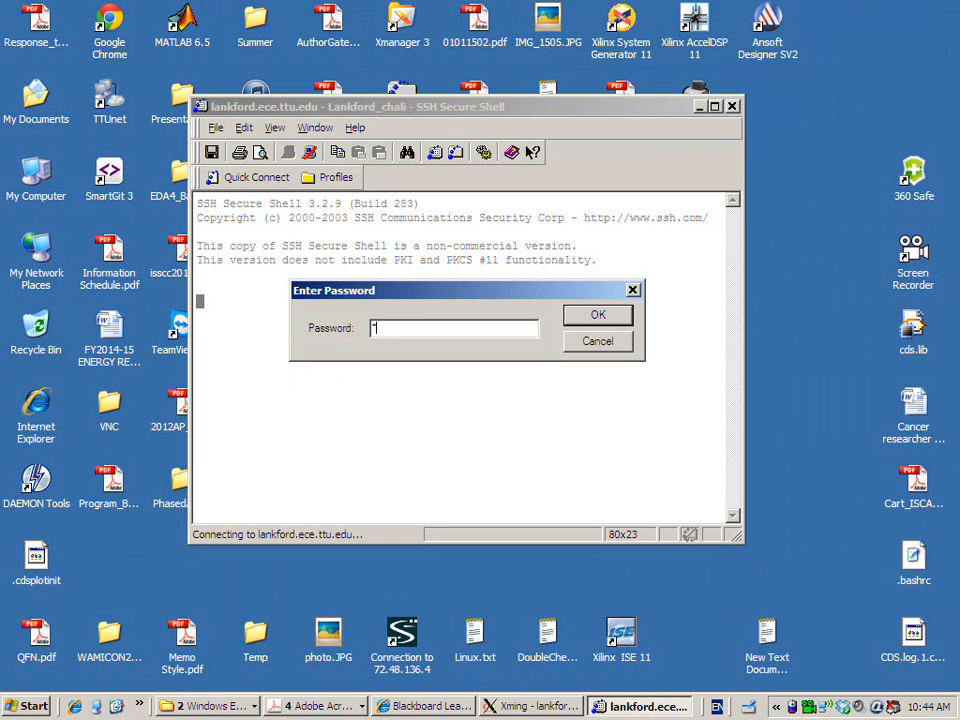
key("Return")
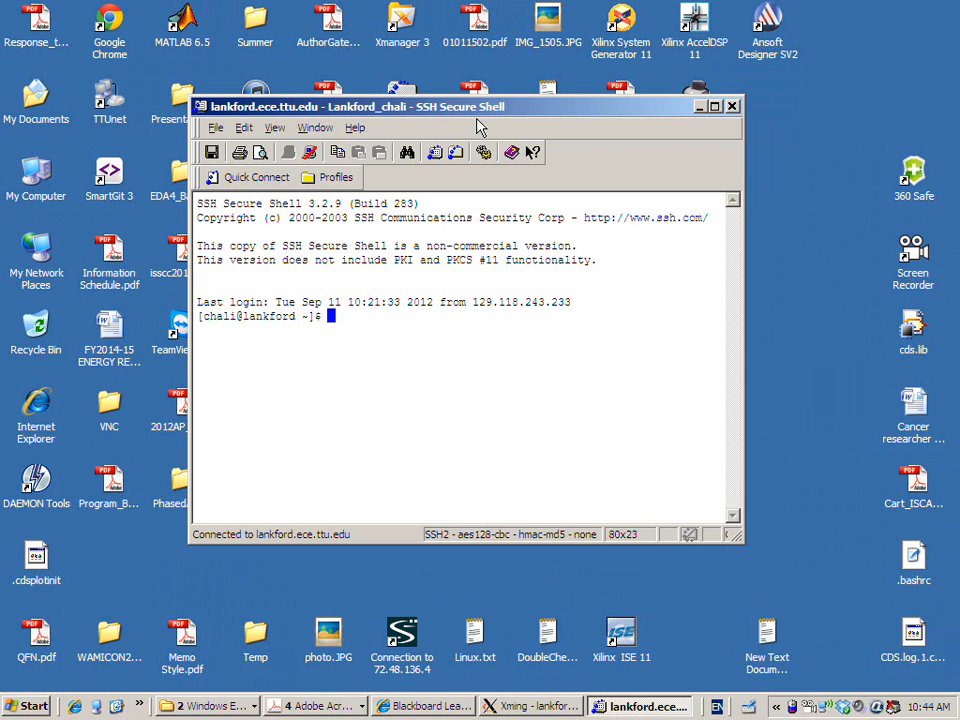
Step: List the home directory with ls after a mistyped uppercase LS
type("LS")
key("Return")
type("ls")
key("Return")
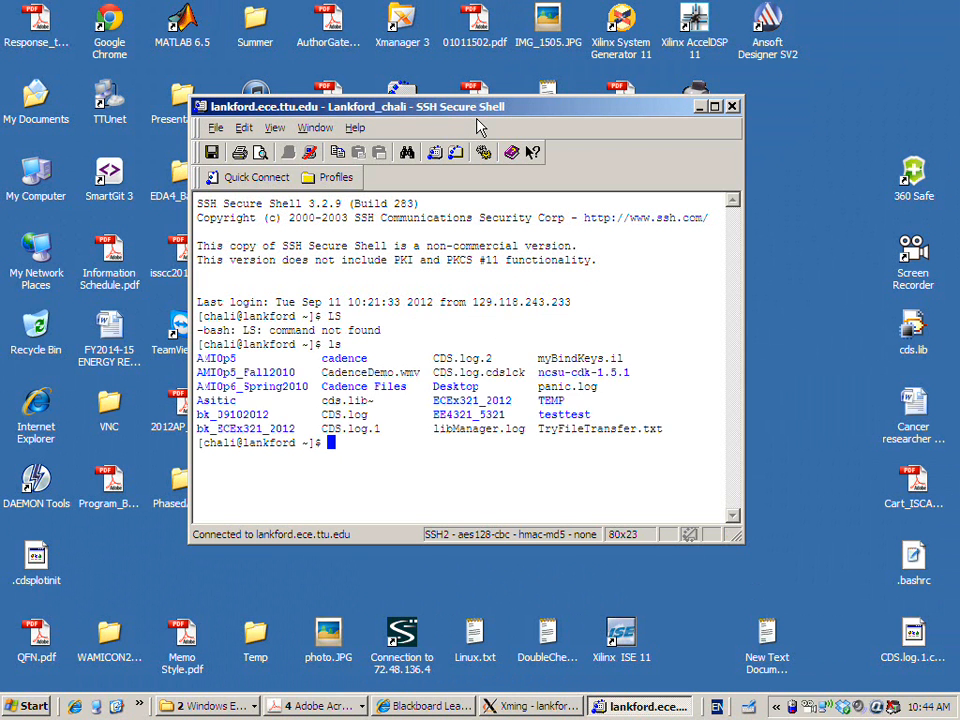
Step: Open an enlarged file transfer window and enter the remote ECEx321_2012 folder
left_click(457, 156)
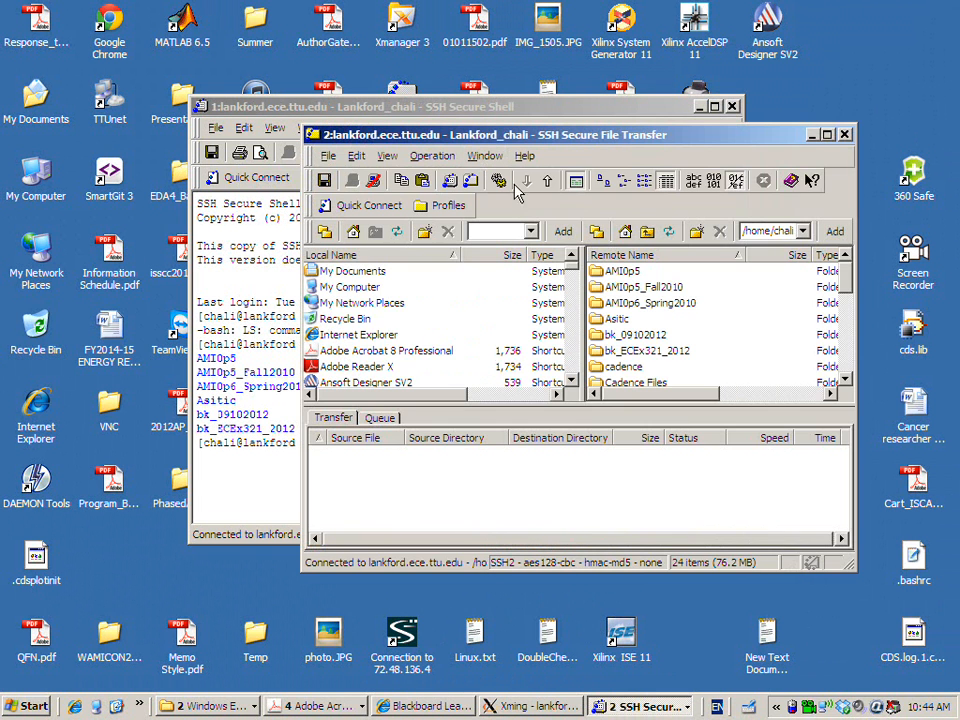
left_click_drag(594, 140, 399, 50)
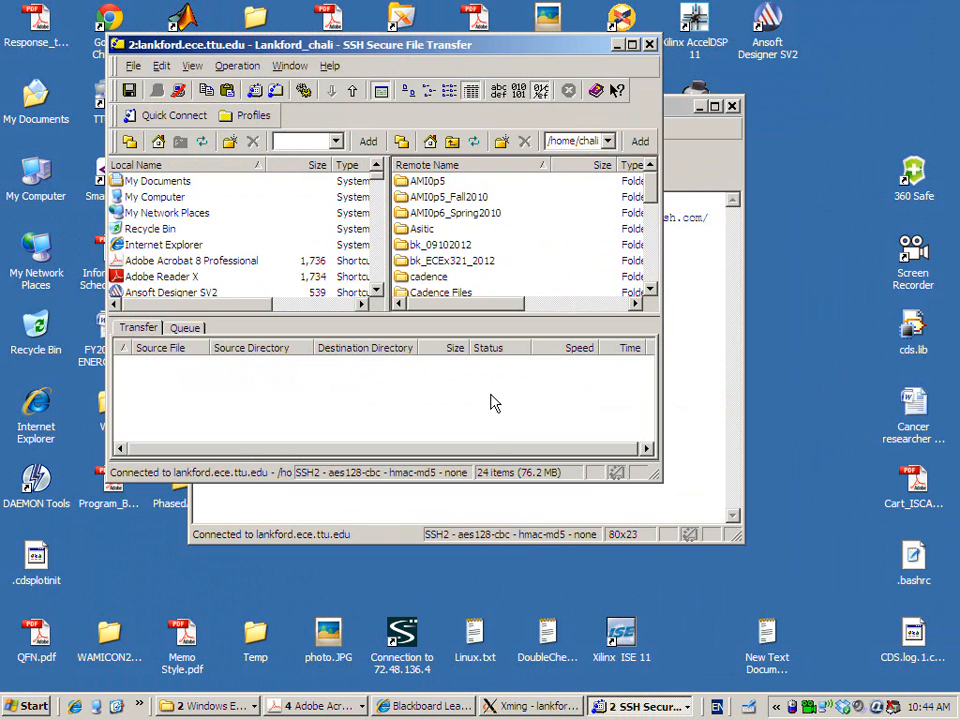
left_click_drag(489, 483, 489, 690)
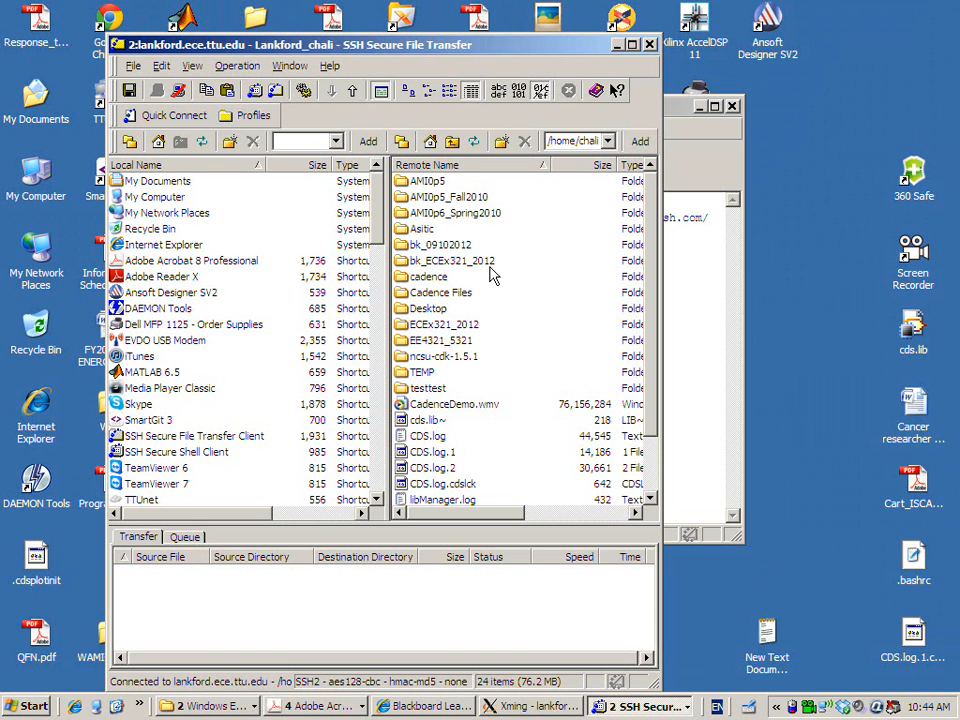
left_click(433, 327)
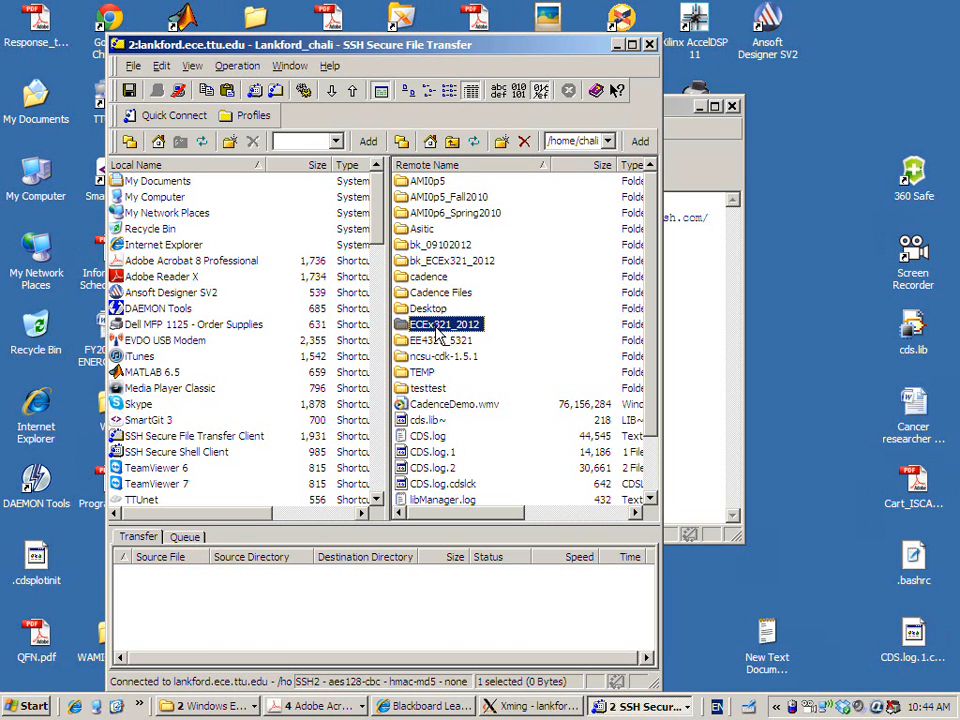
double_click(436, 327)
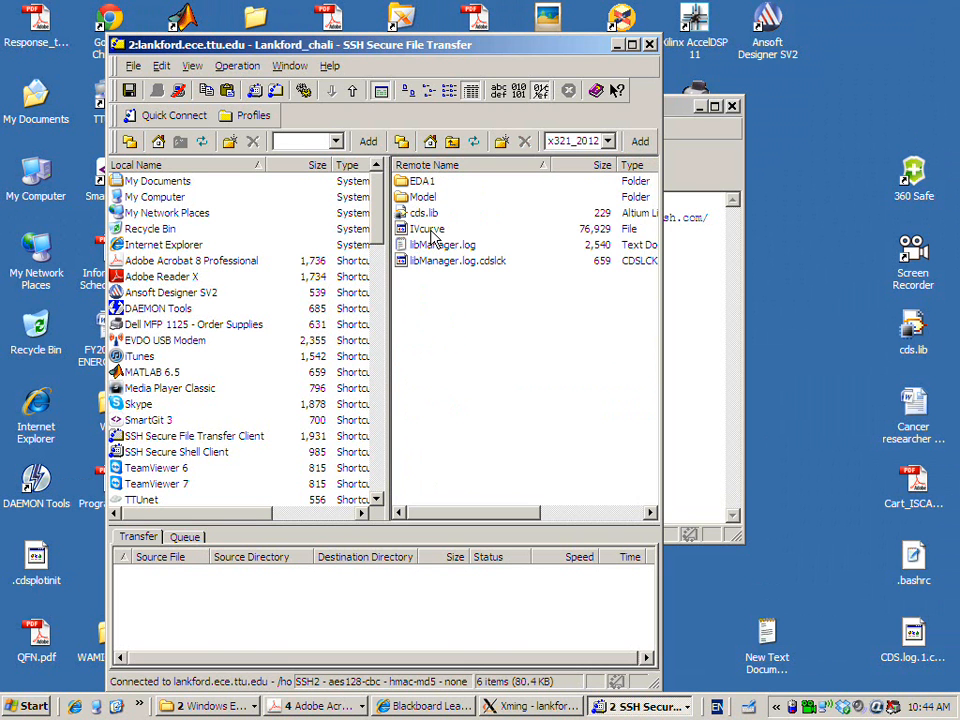
Step: Drag IVcurve onto the desktop, minimize both SSH windows, and open the downloaded file
left_click_drag(431, 233, 706, 233)
left_click_drag(820, 220, 823, 219)
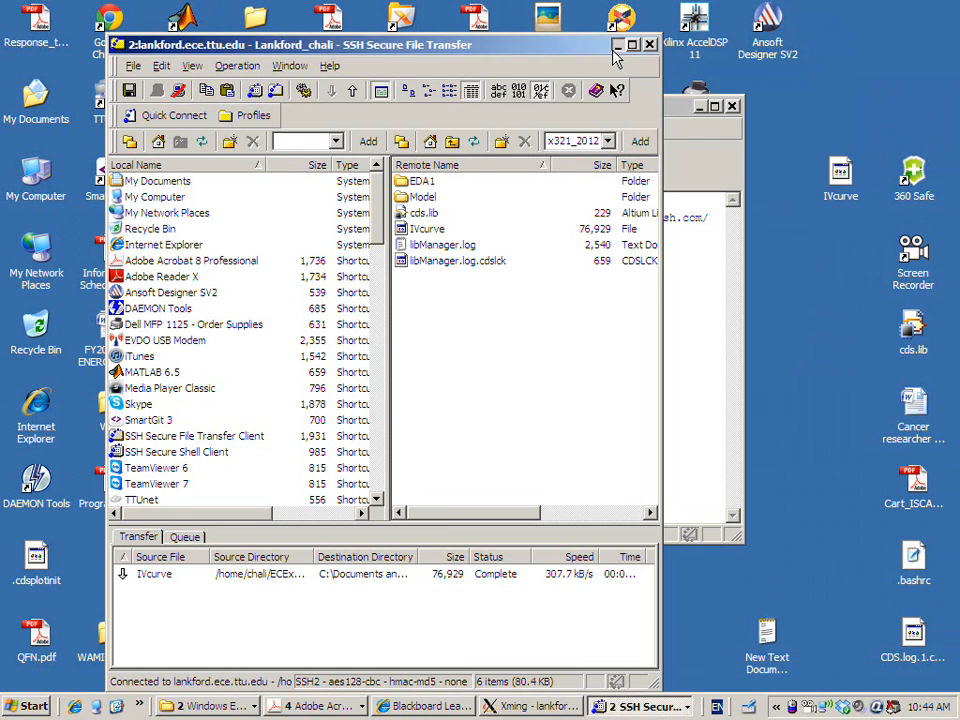
left_click(617, 45)
left_click(690, 97)
double_click(841, 192)
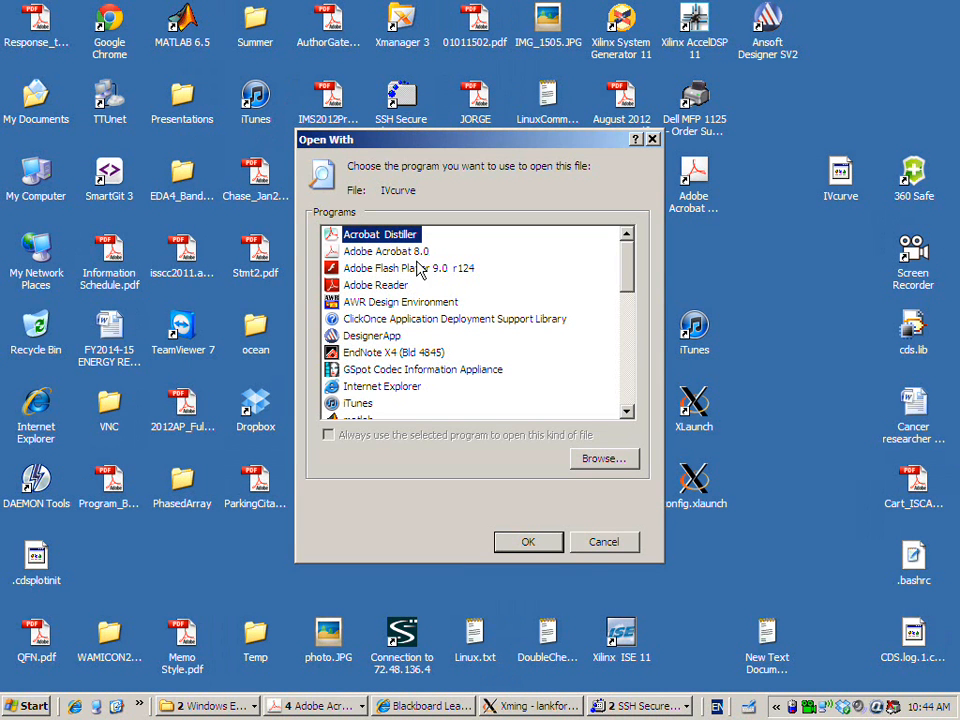
Step: Convert IVcurve to IVcurve.PDF with Acrobat Distiller, close Distiller, and select the new PDF
left_click(528, 541)
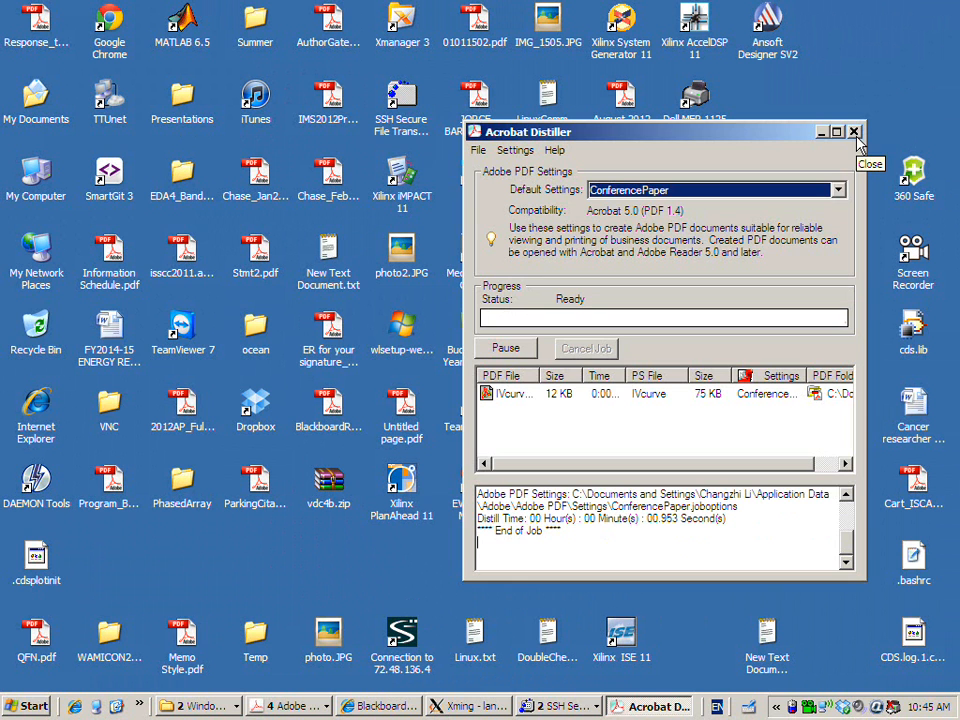
left_click(854, 133)
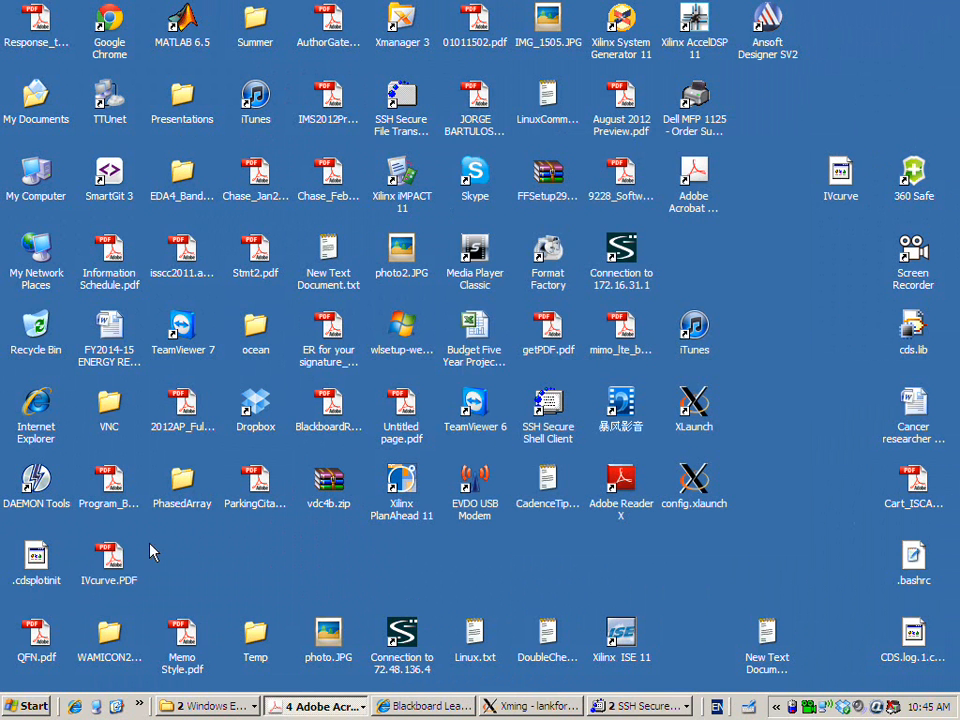
left_click(112, 565)
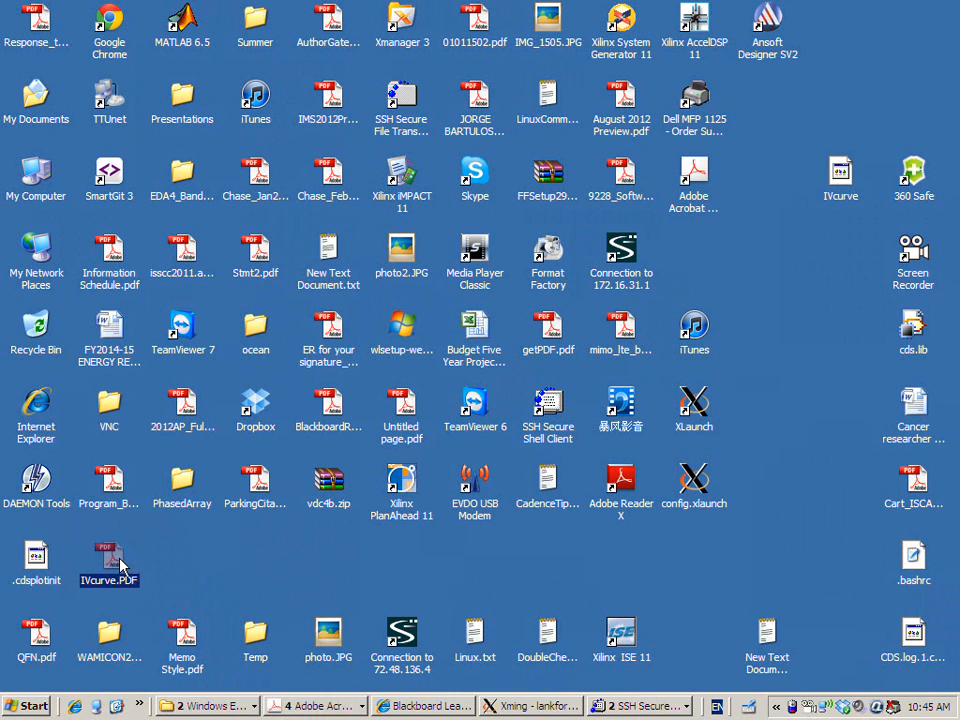
Step: Scroll IVcurve.PDF down to the second page with the DC Response plot
scroll(489, 388, "down", 5)
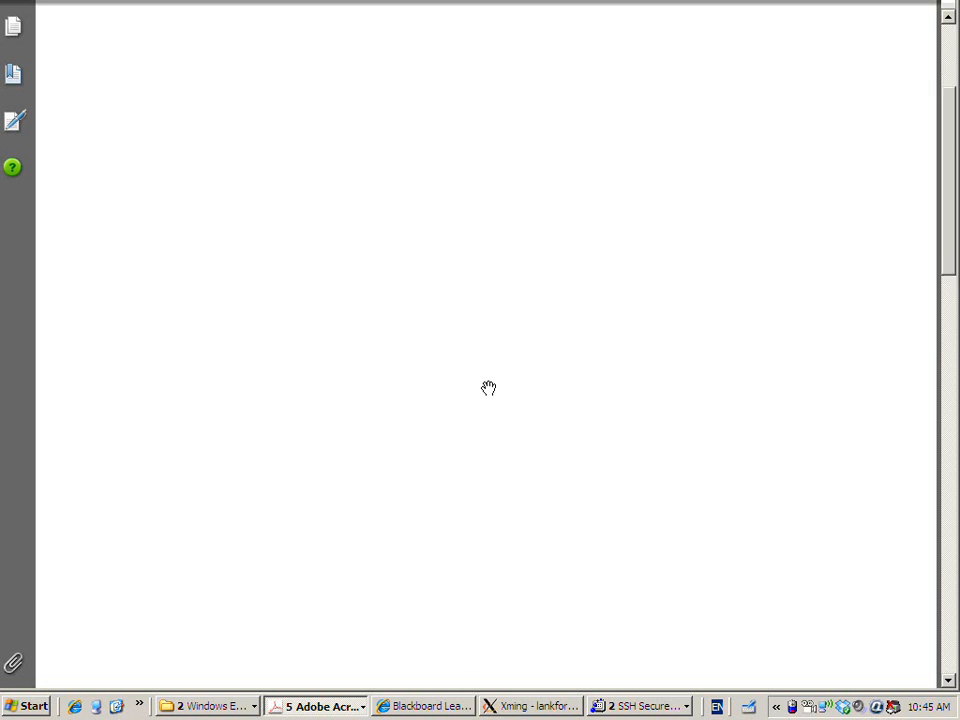
scroll(489, 388, "down", 2)
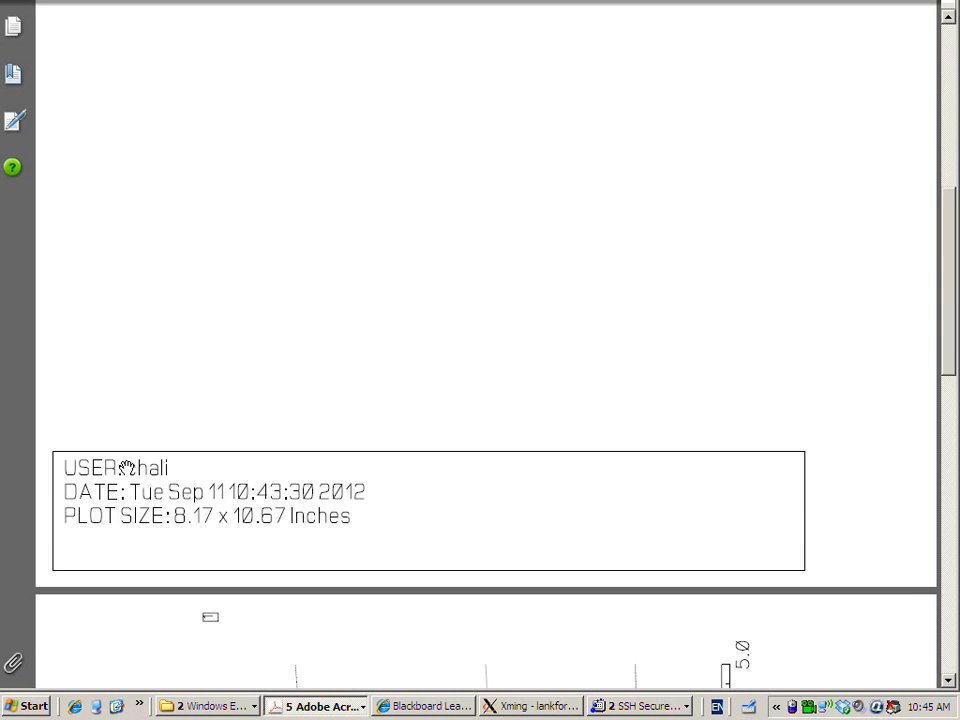
scroll(288, 442, "up", 2)
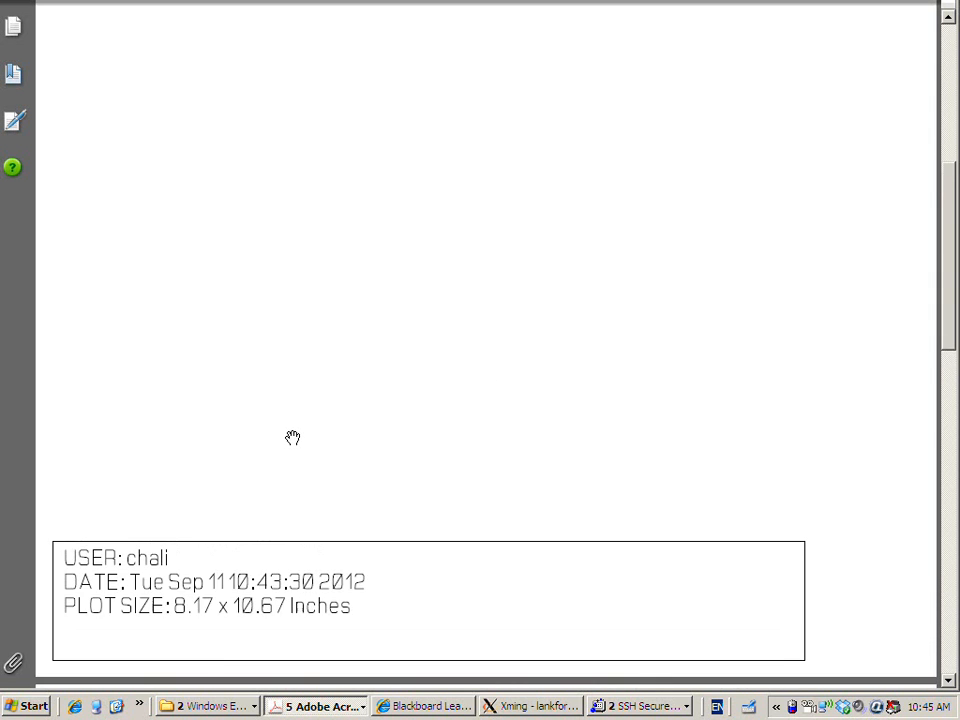
scroll(292, 438, "down", 2)
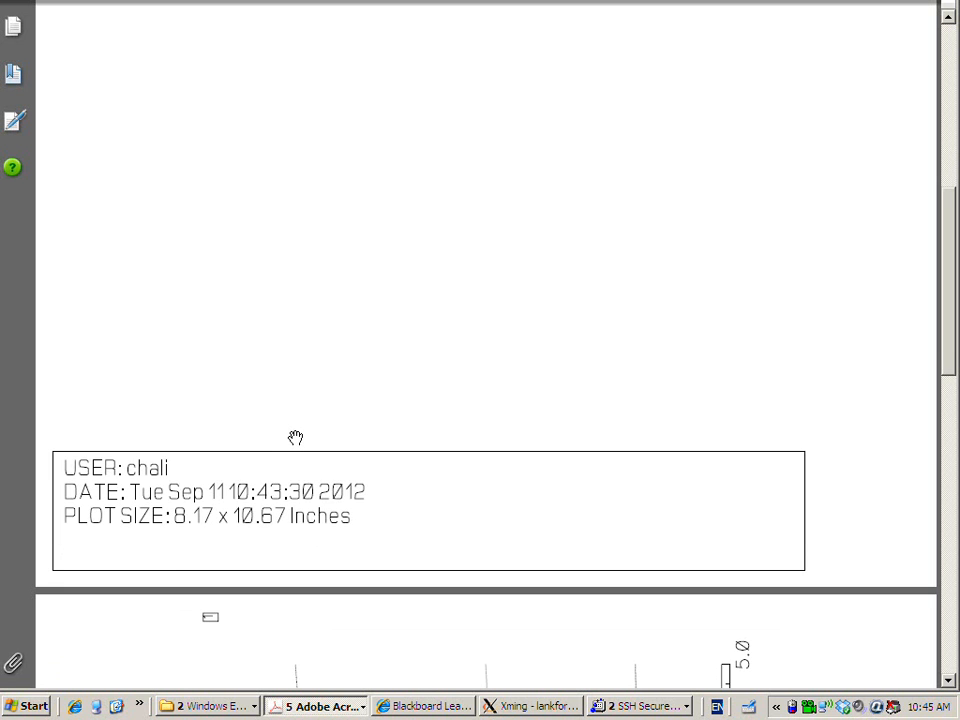
scroll(296, 435, "down", 7)
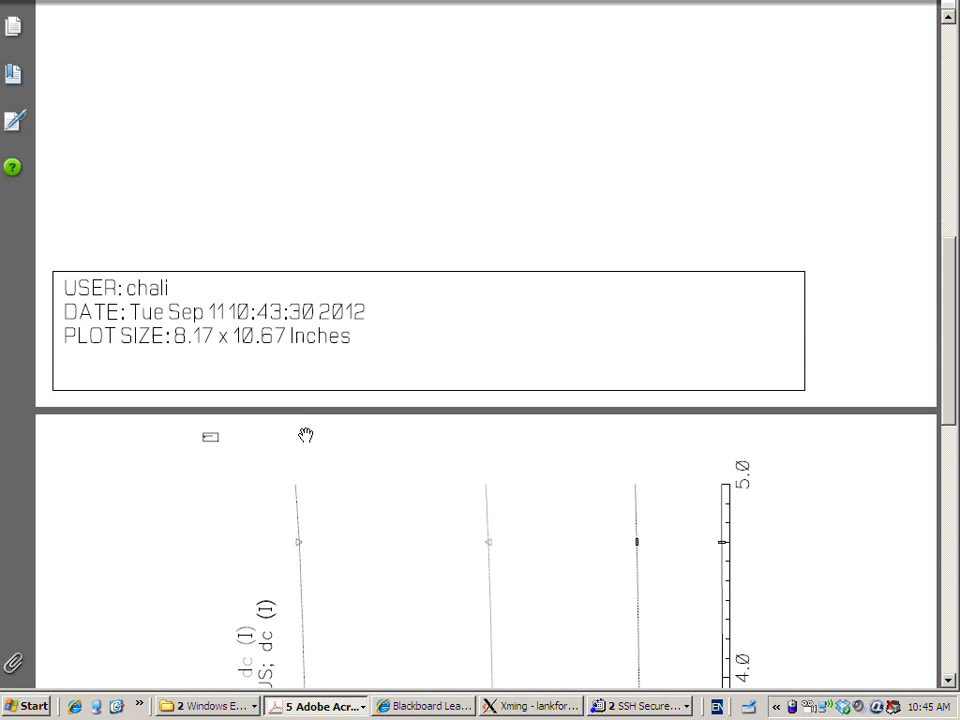
scroll(345, 421, "down", 9)
key("ctrl+f")
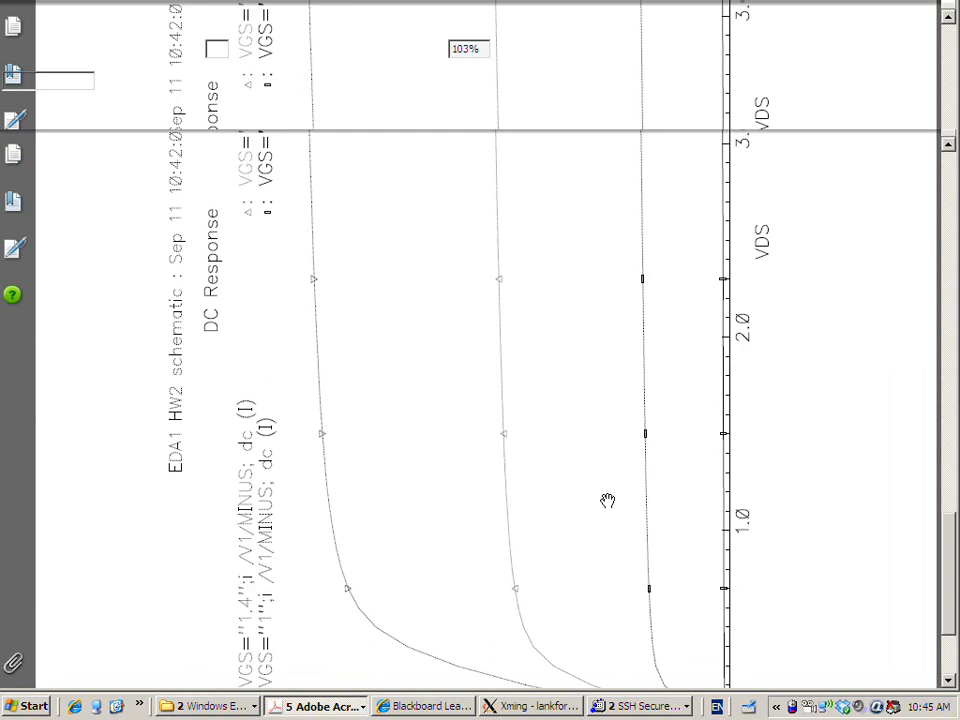
scroll(595, 442, "down", 2)
scroll(594, 442, "down", 2)
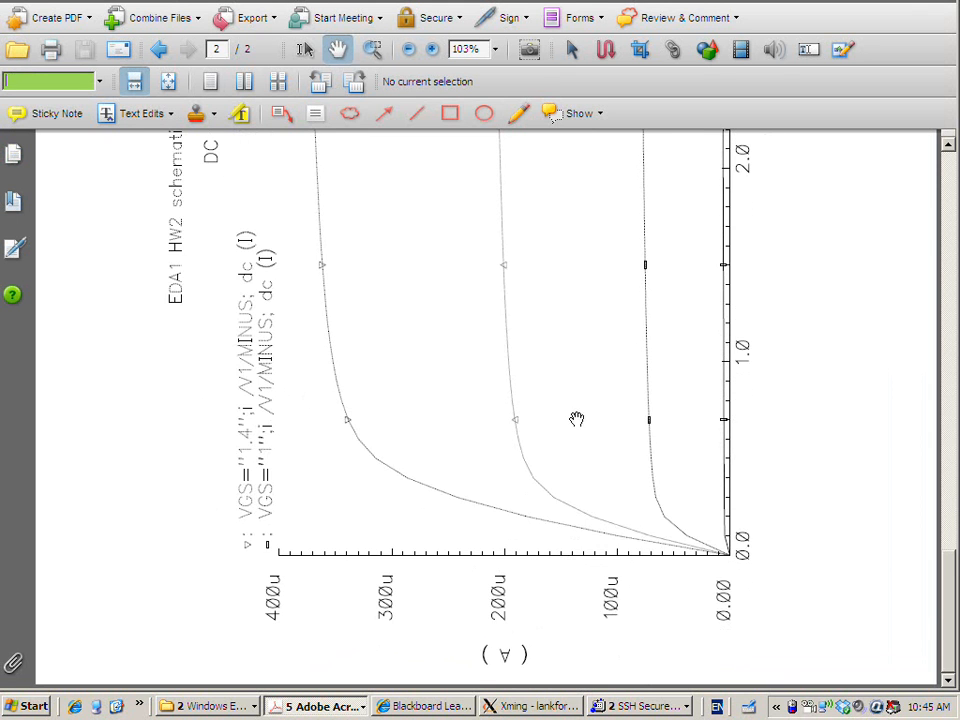
scroll(577, 421, "up", 10)
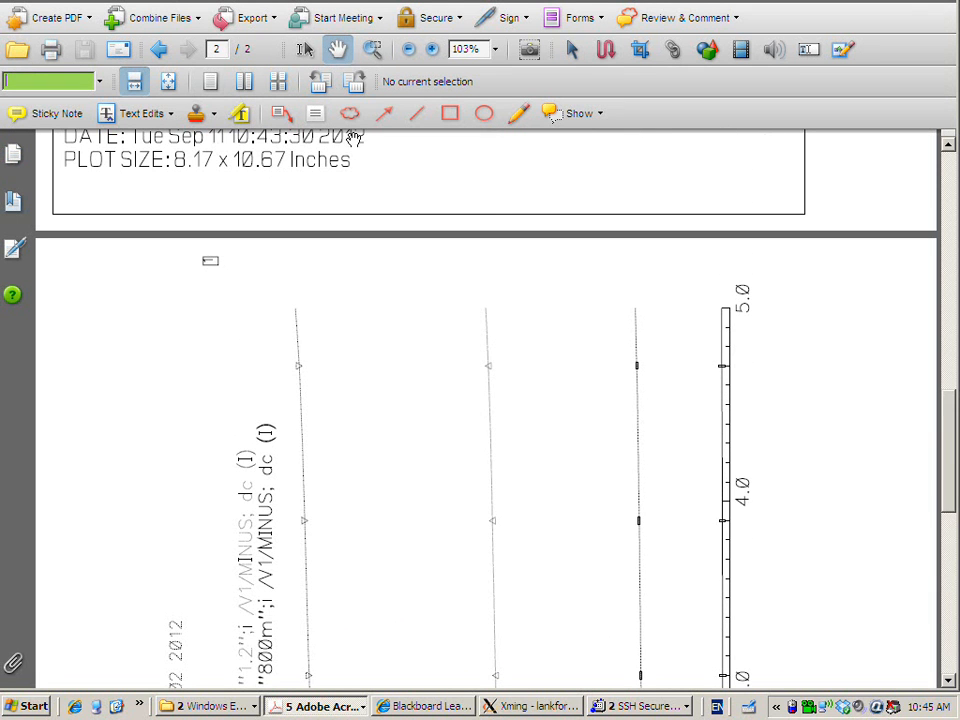
Step: Fit the page to show the whole four-curve current-versus-VDS plot
left_click(352, 82)
scroll(579, 306, "down", 1)
scroll(574, 306, "up", 4)
scroll(580, 306, "down", 3)
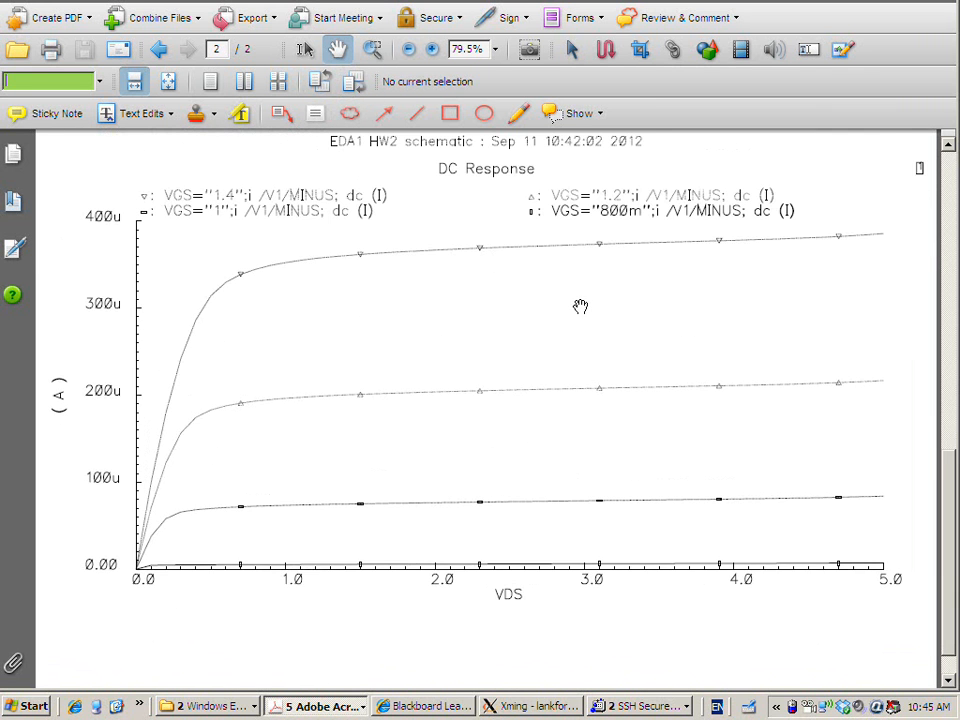
scroll(580, 306, "down", 1)
Step: Back in Cadence, minimize the Library Manager and reposition the Analog Design Environment window
left_click(535, 706)
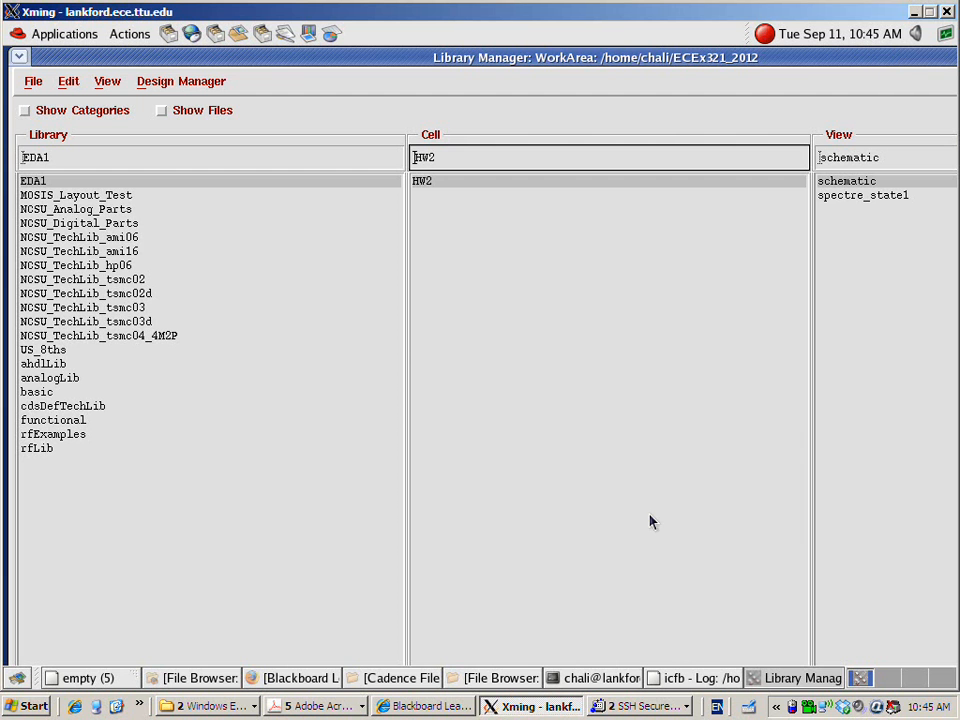
left_click_drag(910, 57, 820, 62)
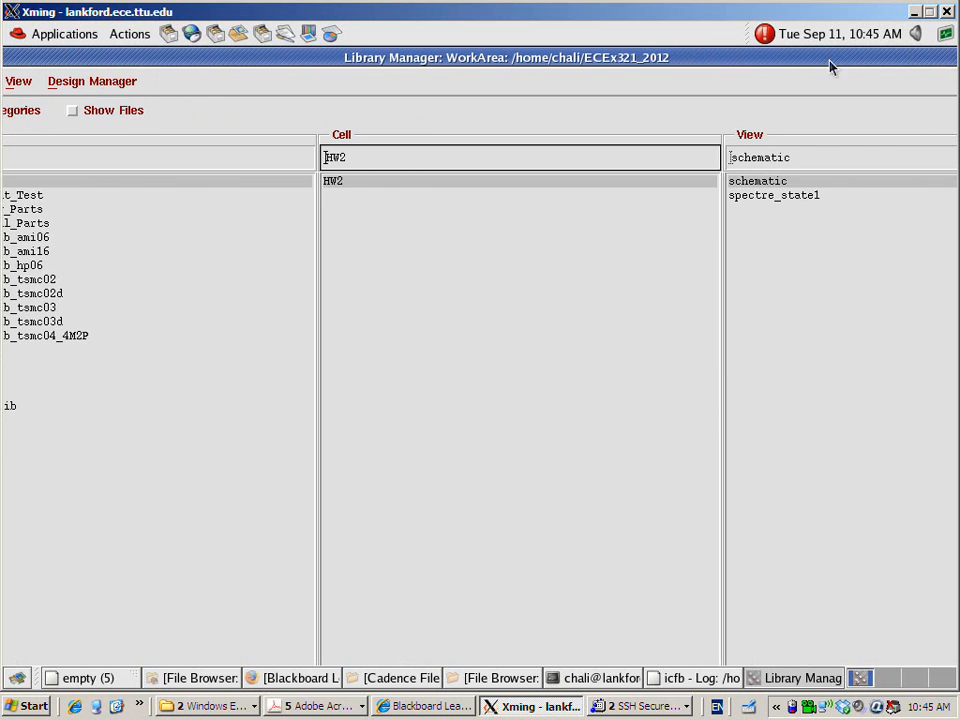
left_click_drag(900, 54, 730, 57)
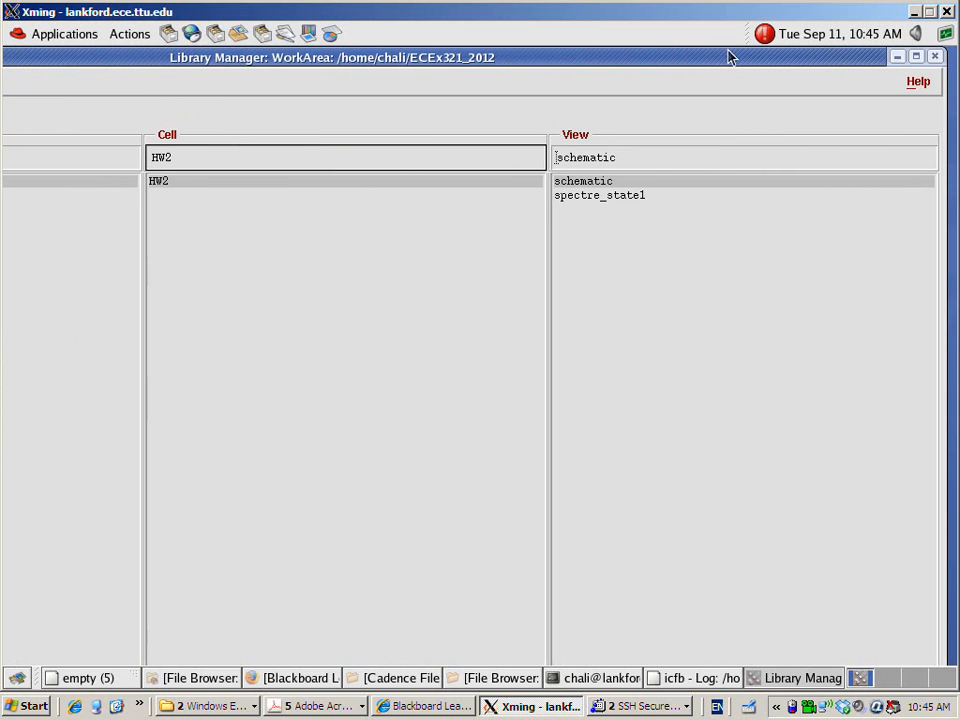
left_click(898, 58)
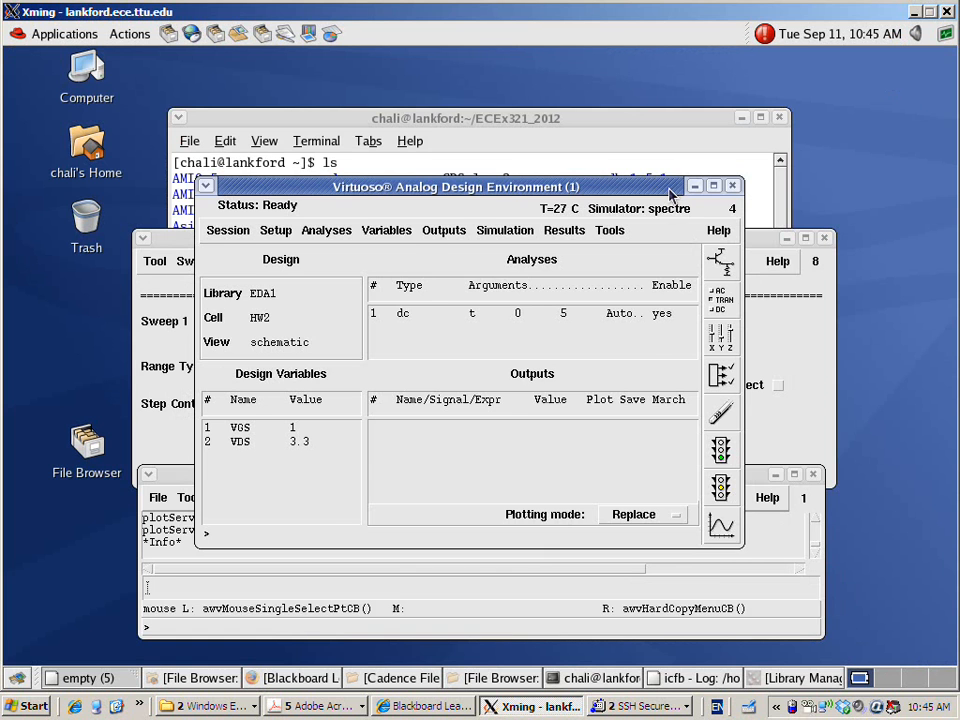
left_click_drag(670, 193, 692, 147)
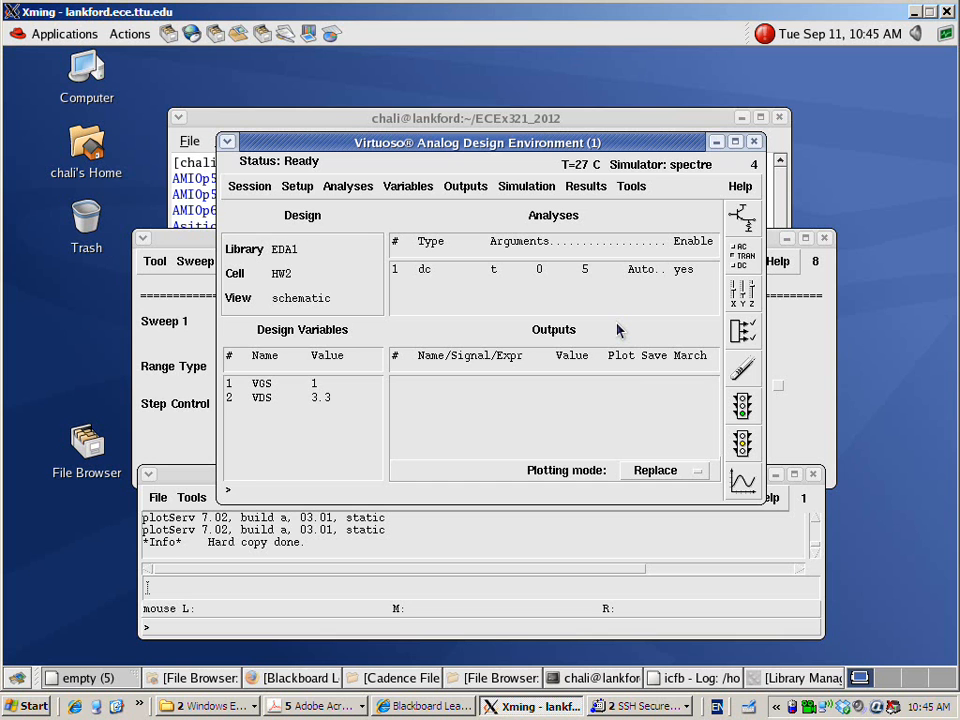
Step: Change design variable VGS from 1 to 0.9 and VDS from 3.3 to 2.5
double_click(321, 385)
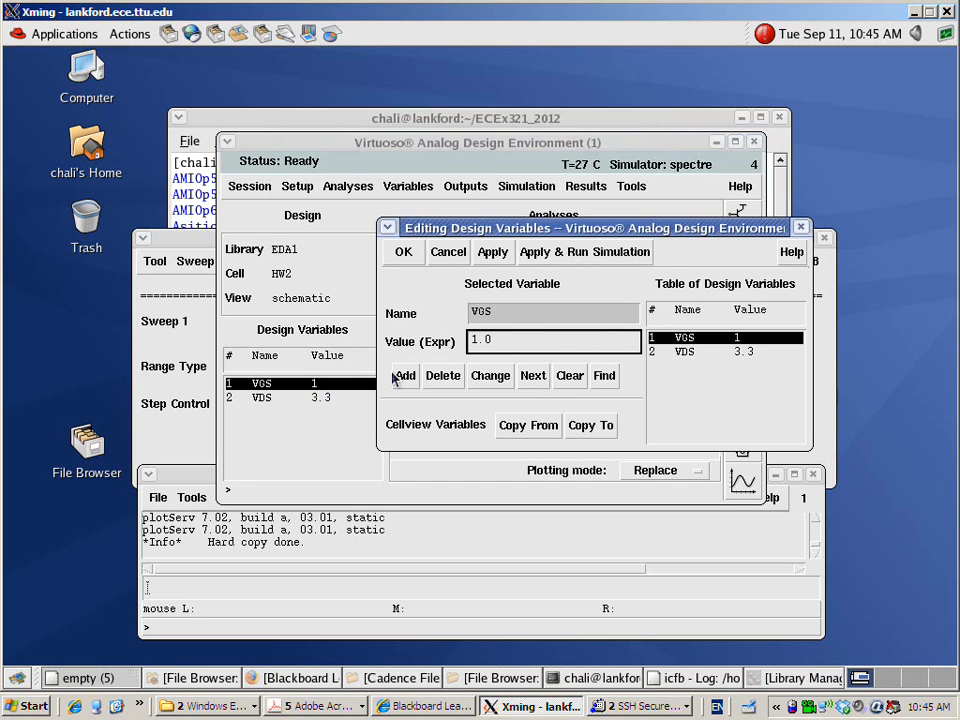
left_click_drag(518, 340, 460, 342)
type("0.9")
left_click(403, 252)
double_click(314, 399)
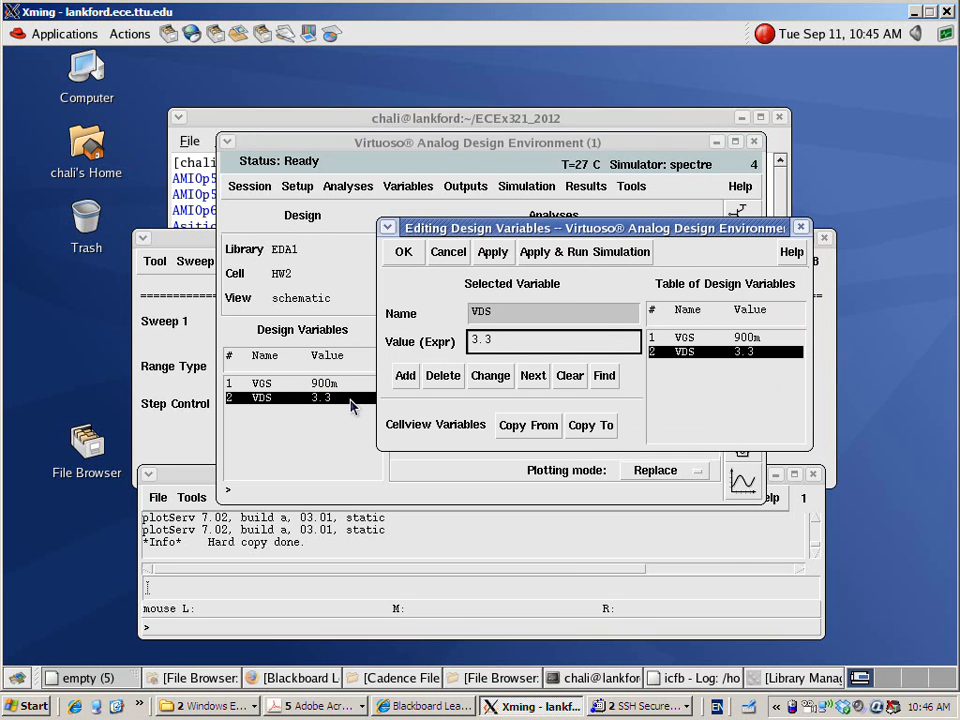
type("2.5")
left_click(403, 252)
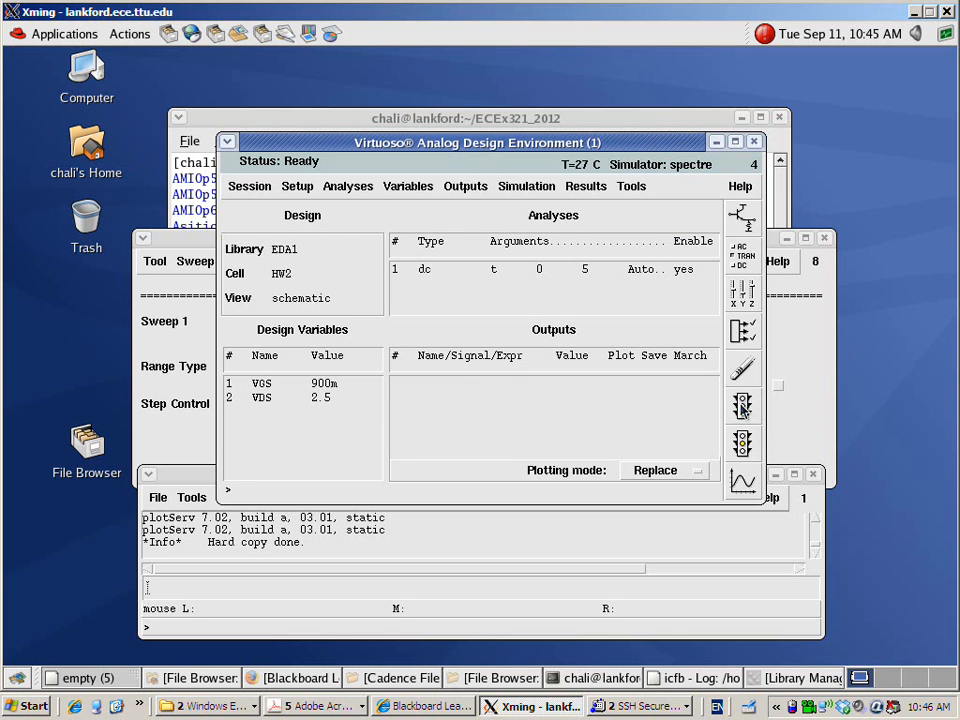
left_click(189, 311)
Step: Netlist and run the DC simulation, checking the schematic annotations of 900m gate and 2.5 drain
left_click(825, 241)
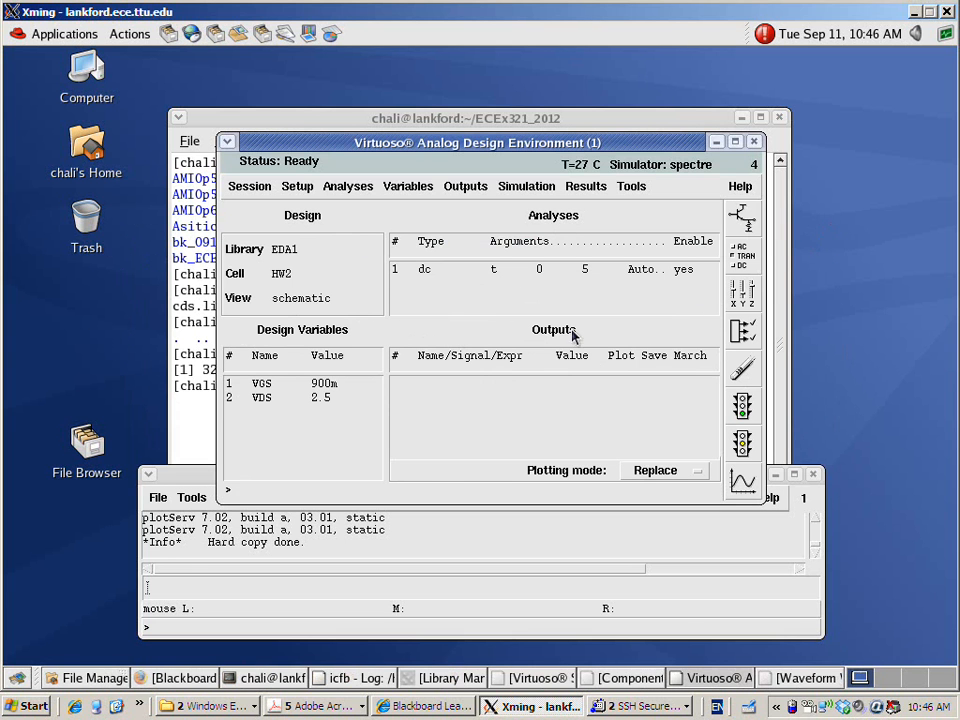
left_click(741, 408)
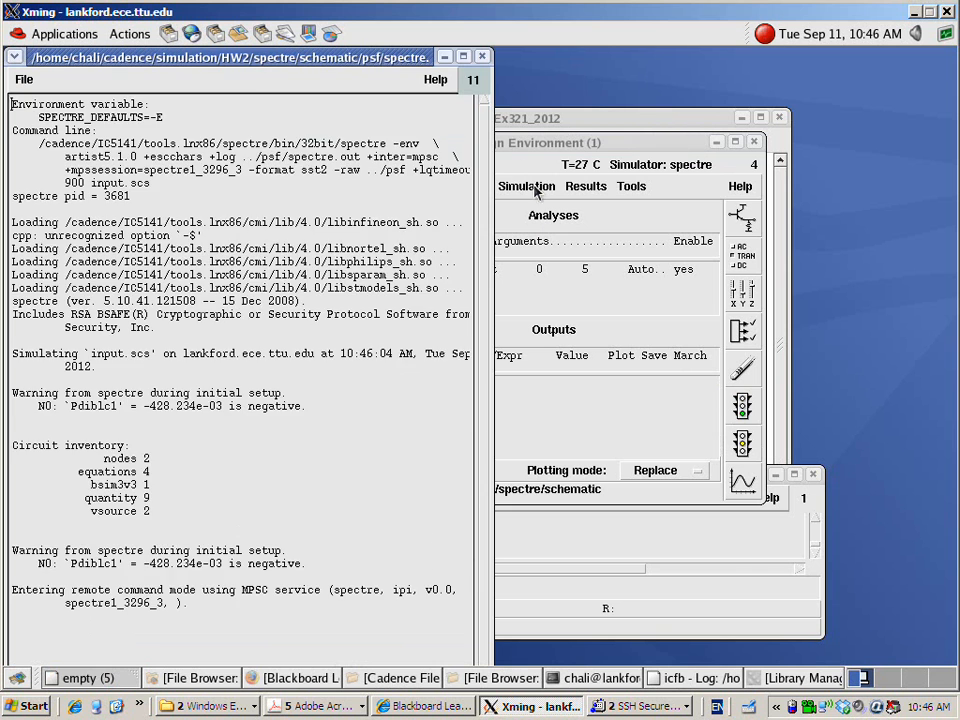
left_click(482, 57)
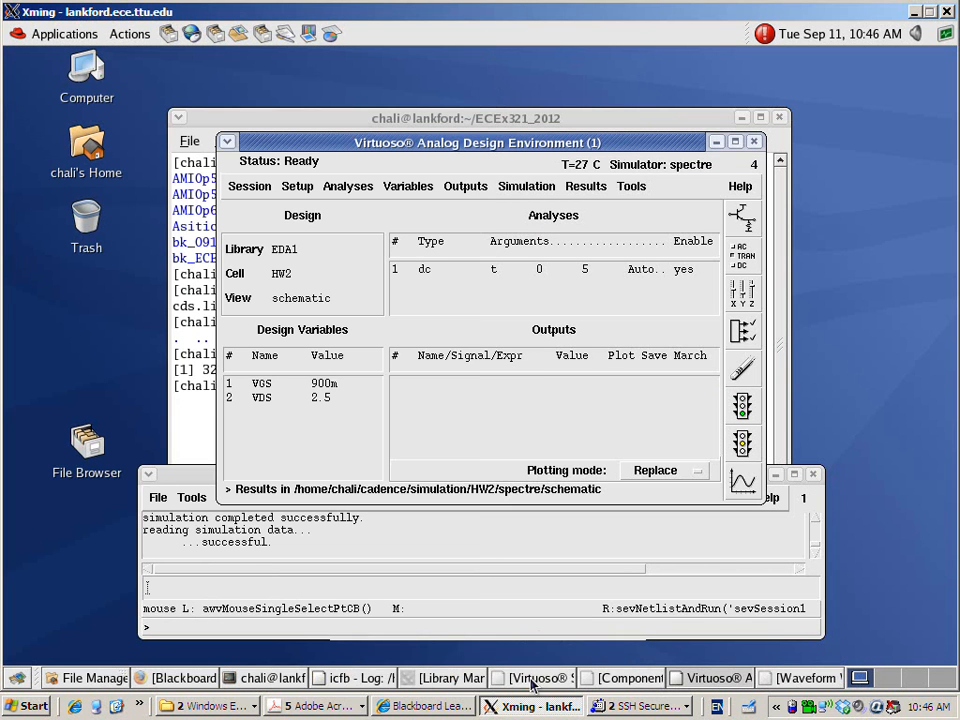
left_click(500, 679)
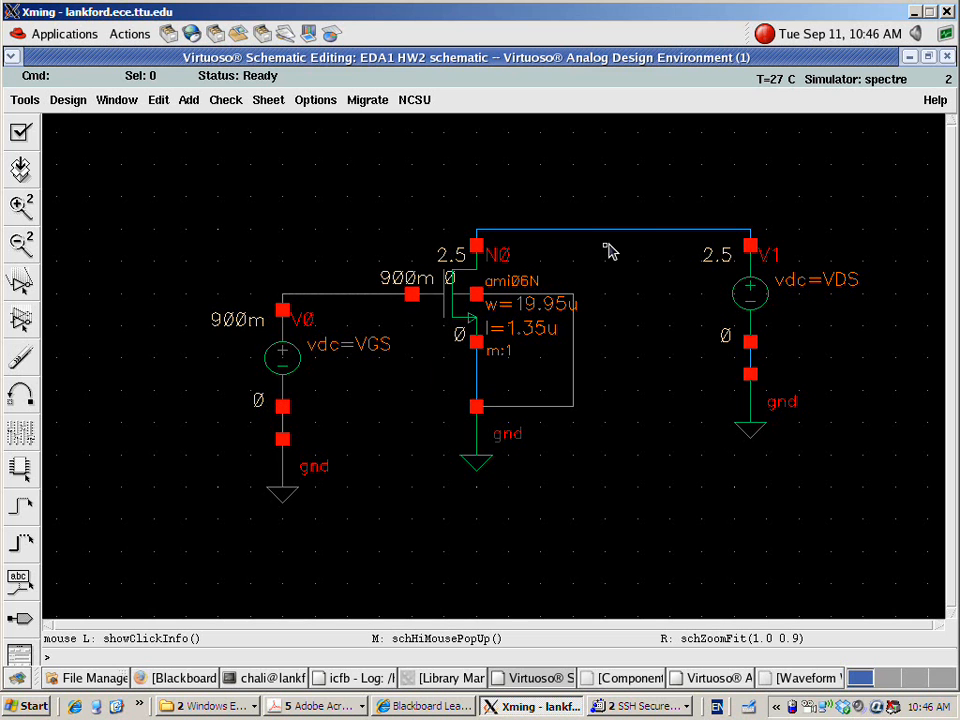
left_click(700, 676)
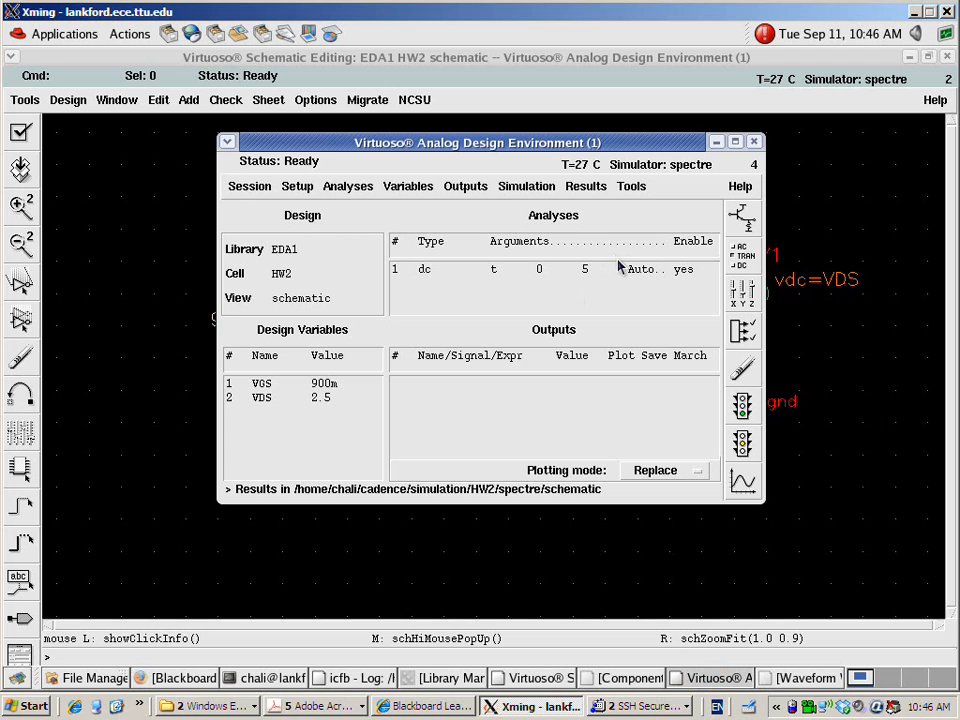
Step: Print transistor N0's DC operating points, showing gm 373.8u and id 30.49u
left_click(585, 187)
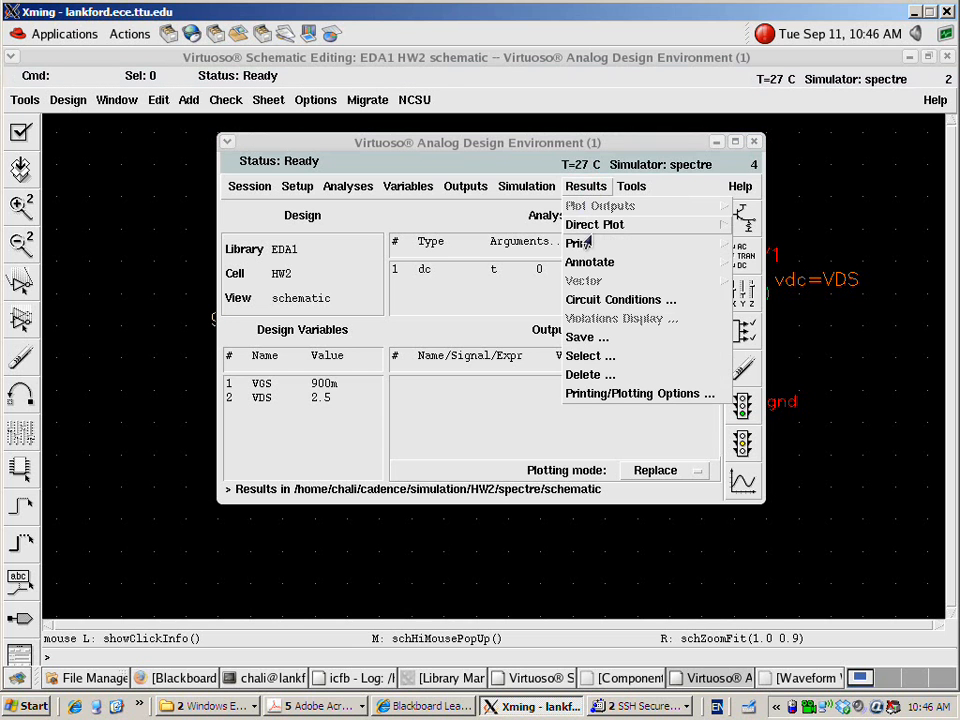
mouse_move(584, 244)
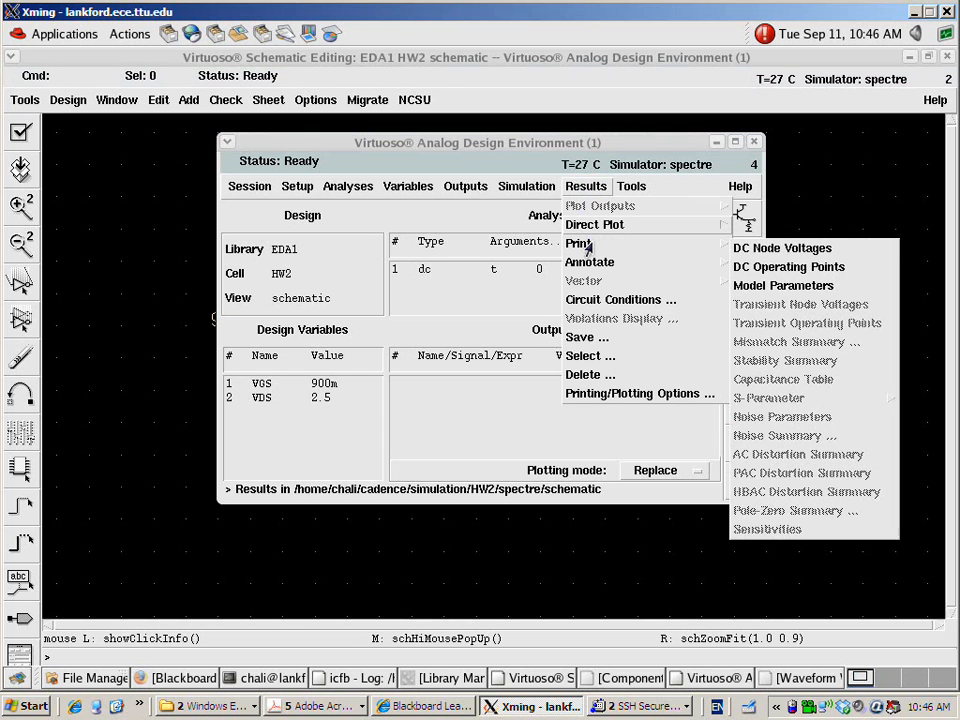
left_click(784, 268)
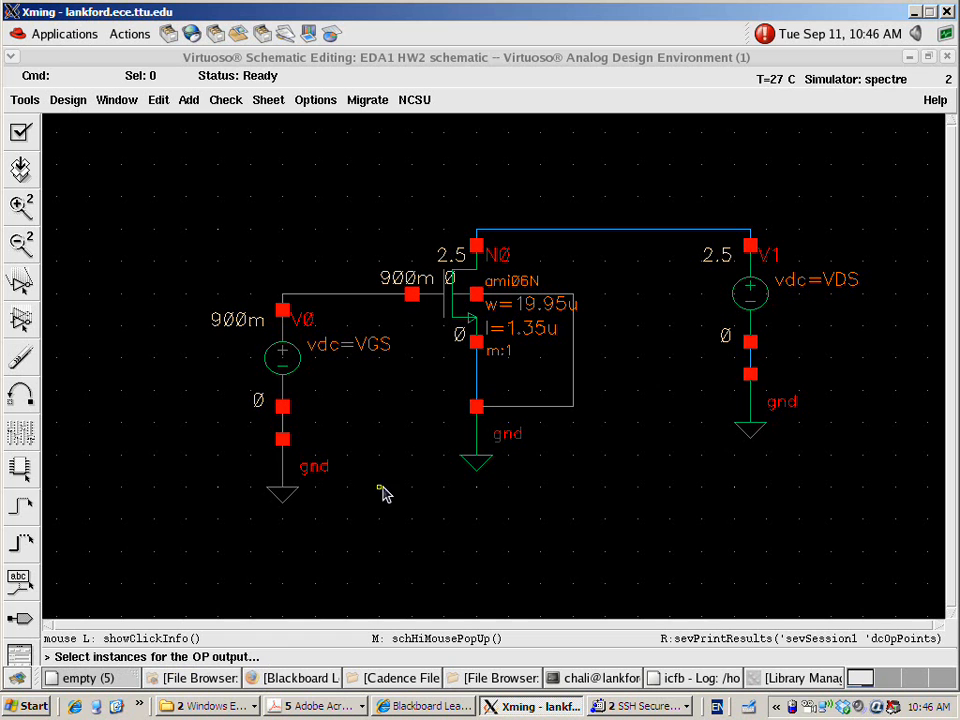
left_click(452, 297)
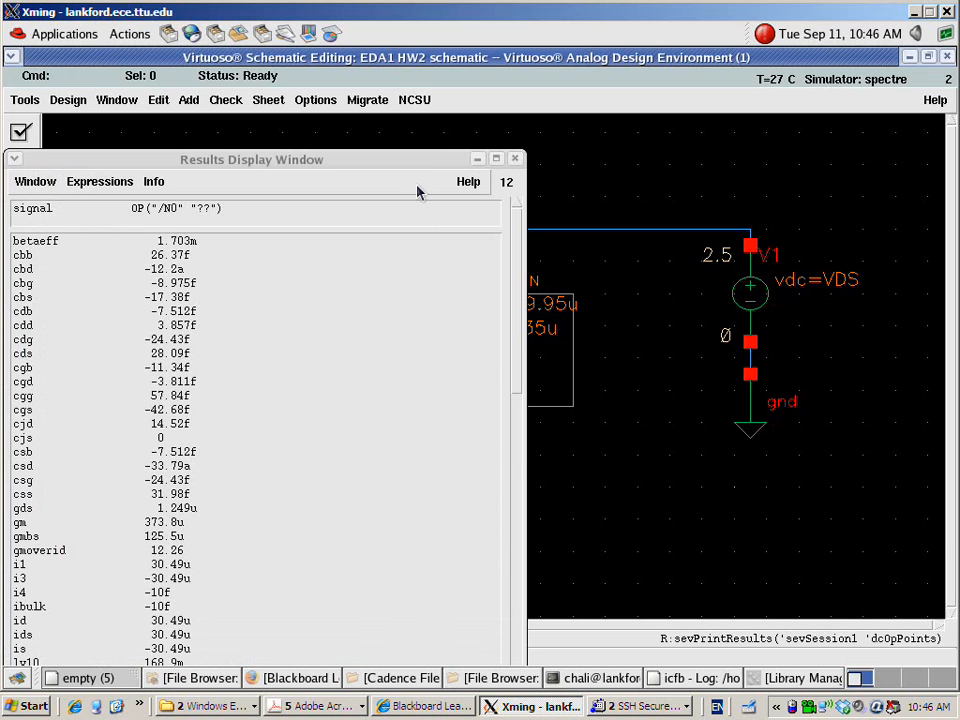
left_click_drag(420, 167, 575, 65)
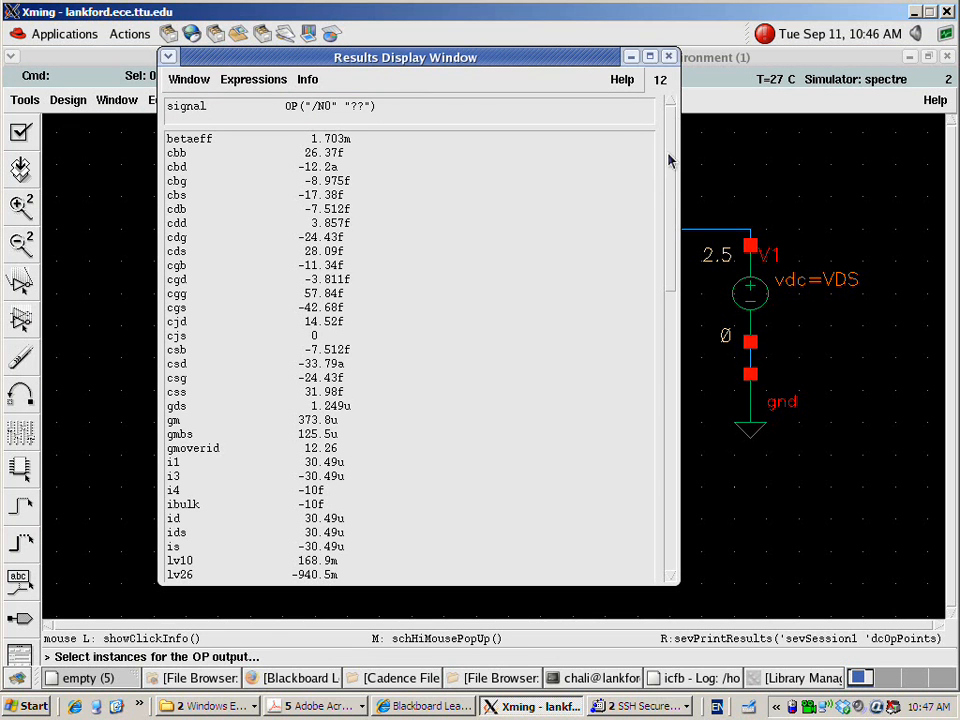
left_click(180, 153)
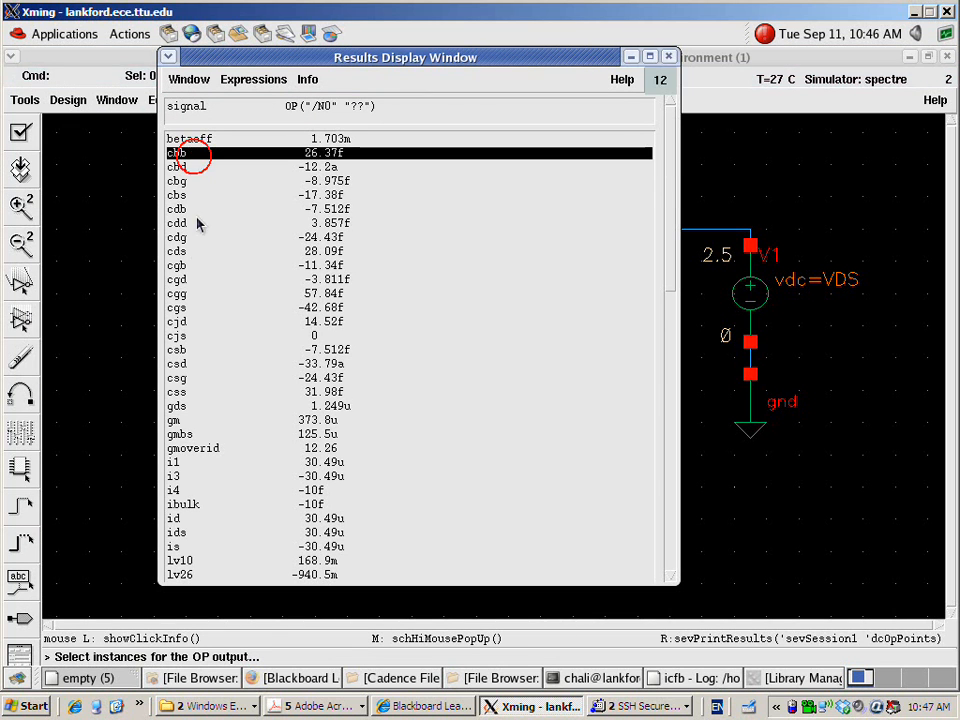
left_click(188, 281)
left_click(182, 307)
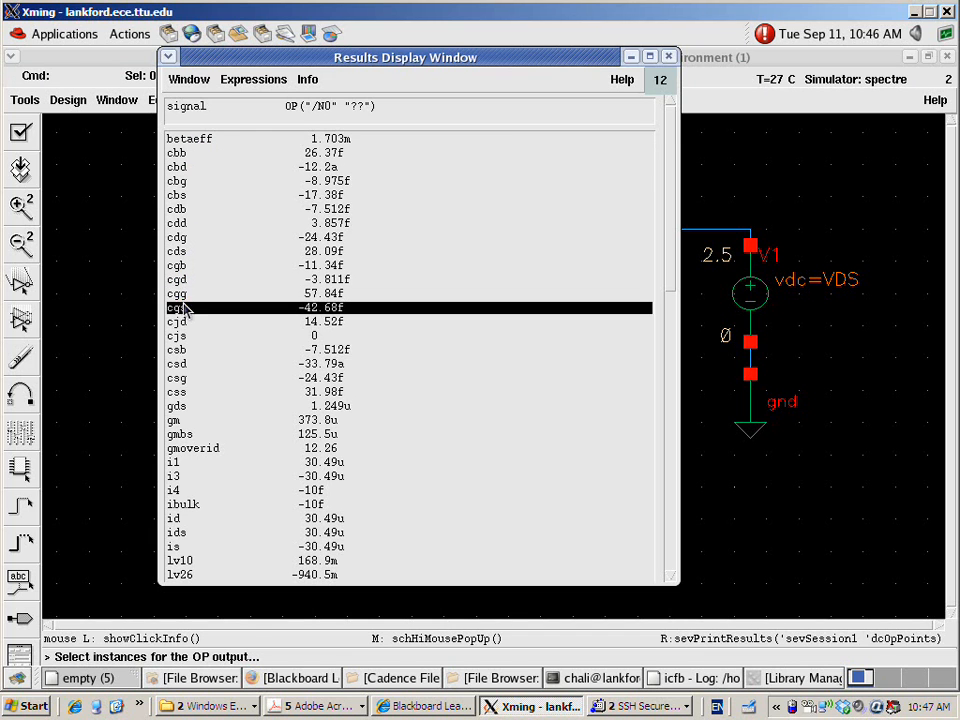
left_click(201, 153)
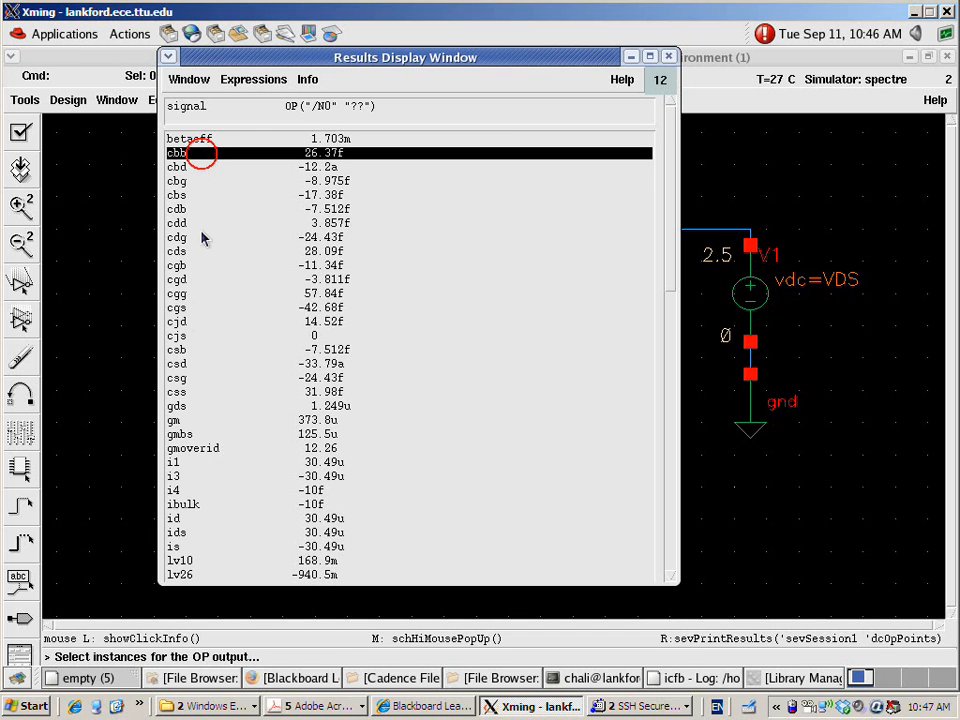
left_click(185, 424)
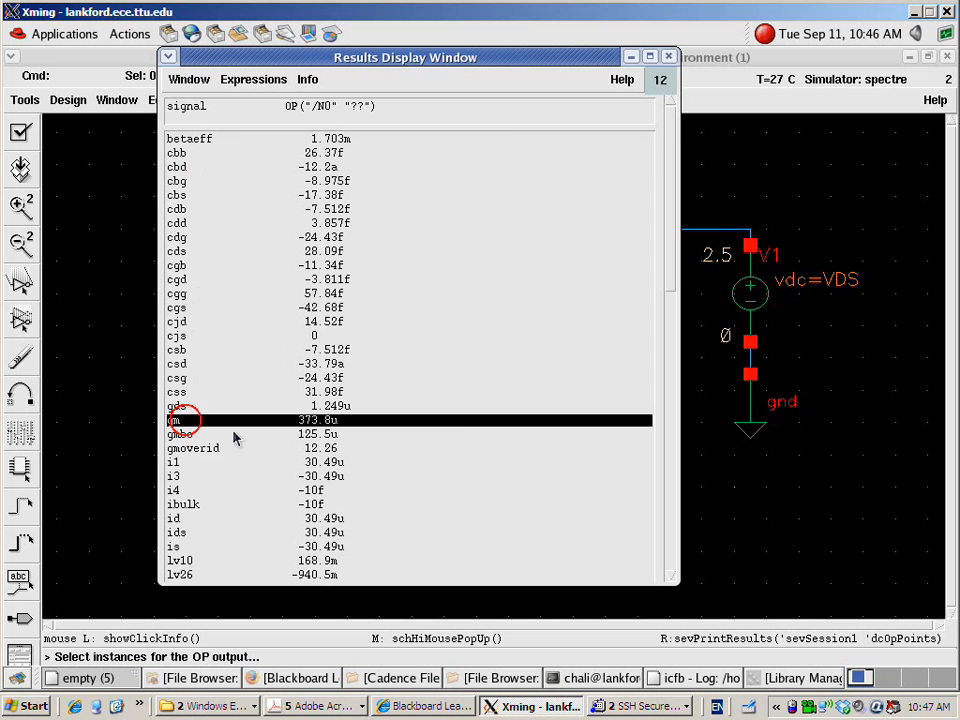
left_click_drag(669, 193, 670, 259)
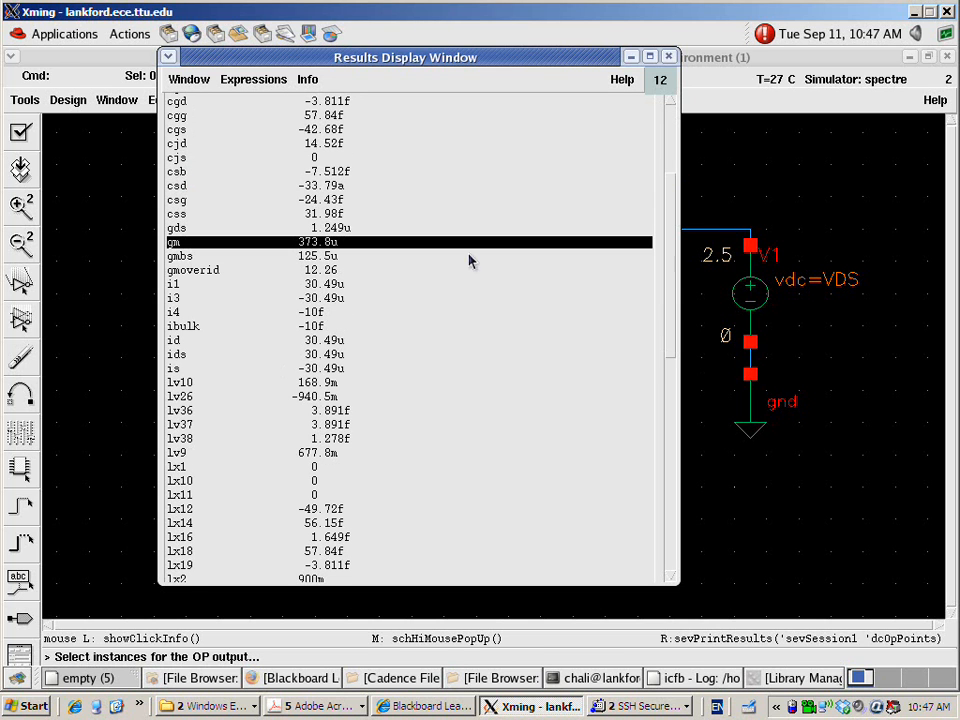
left_click(182, 257)
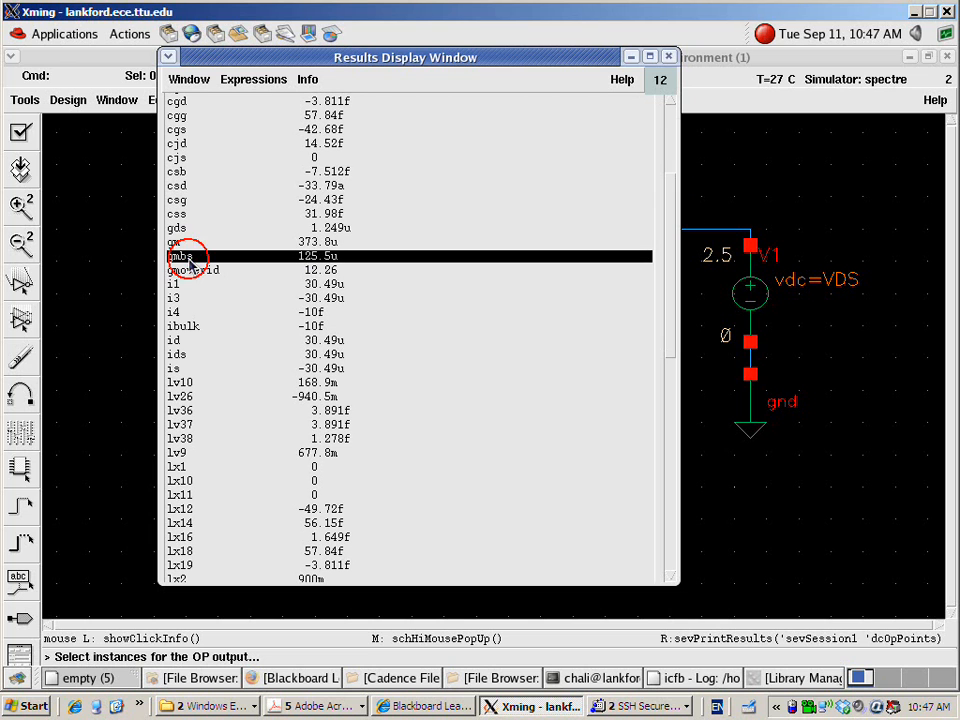
left_click_drag(671, 226, 671, 273)
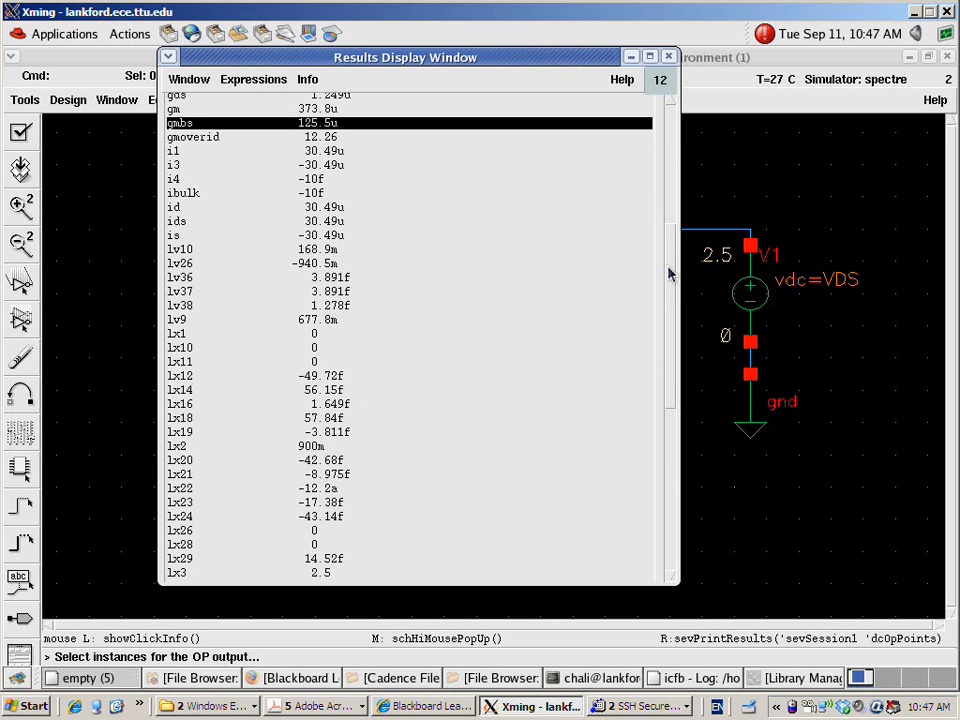
left_click(198, 221)
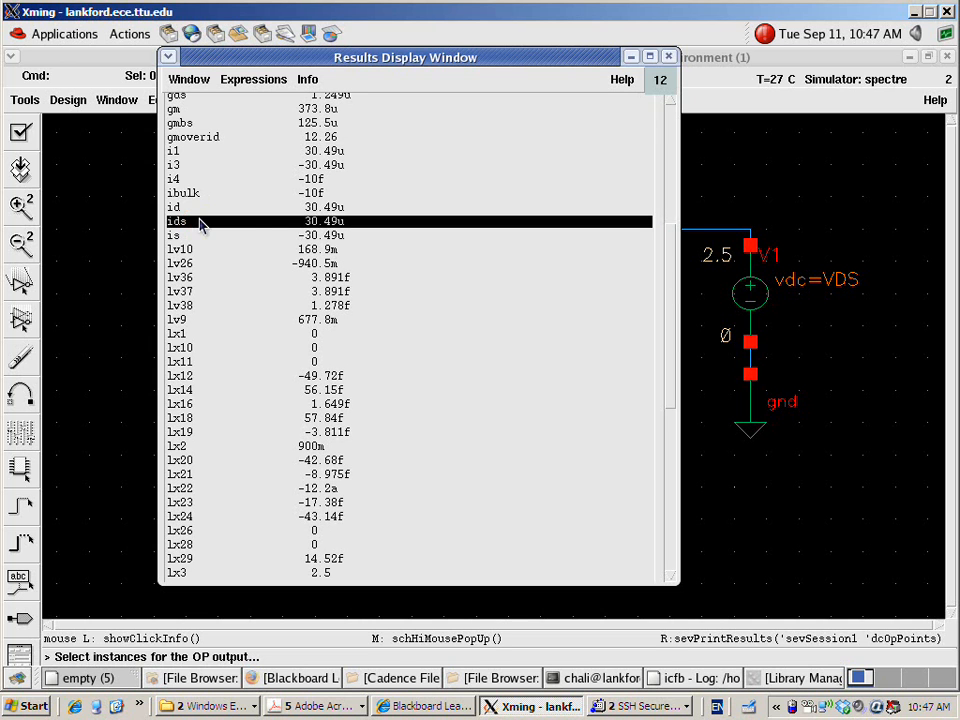
left_click_drag(671, 238, 671, 412)
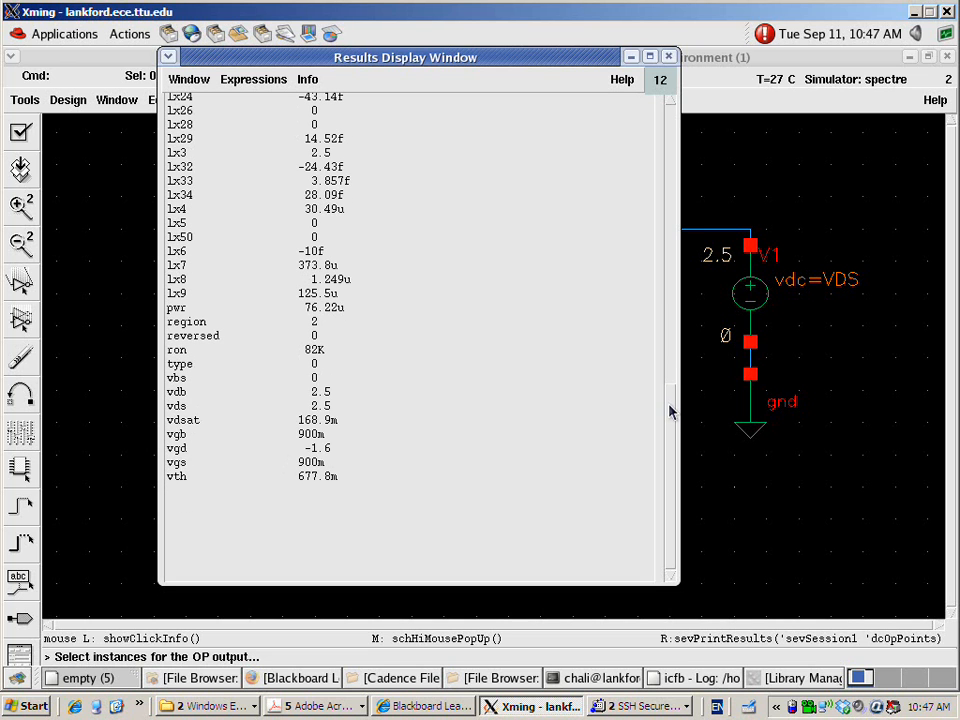
left_click(198, 382)
left_click(198, 392)
left_click(197, 406)
left_click(196, 420)
left_click(195, 434)
left_click(194, 449)
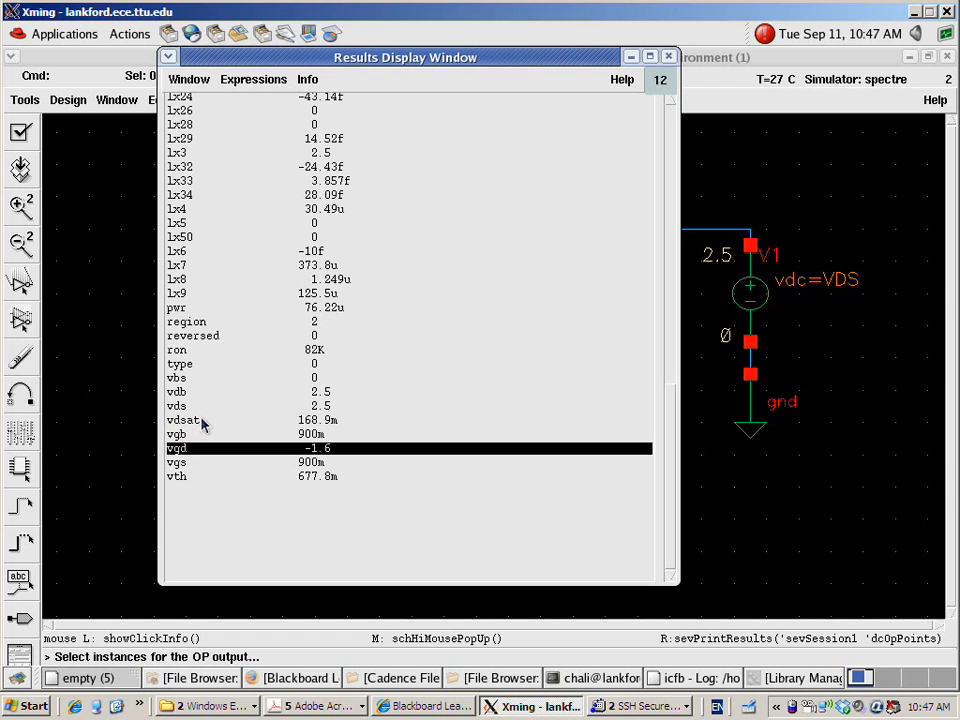
left_click(198, 421)
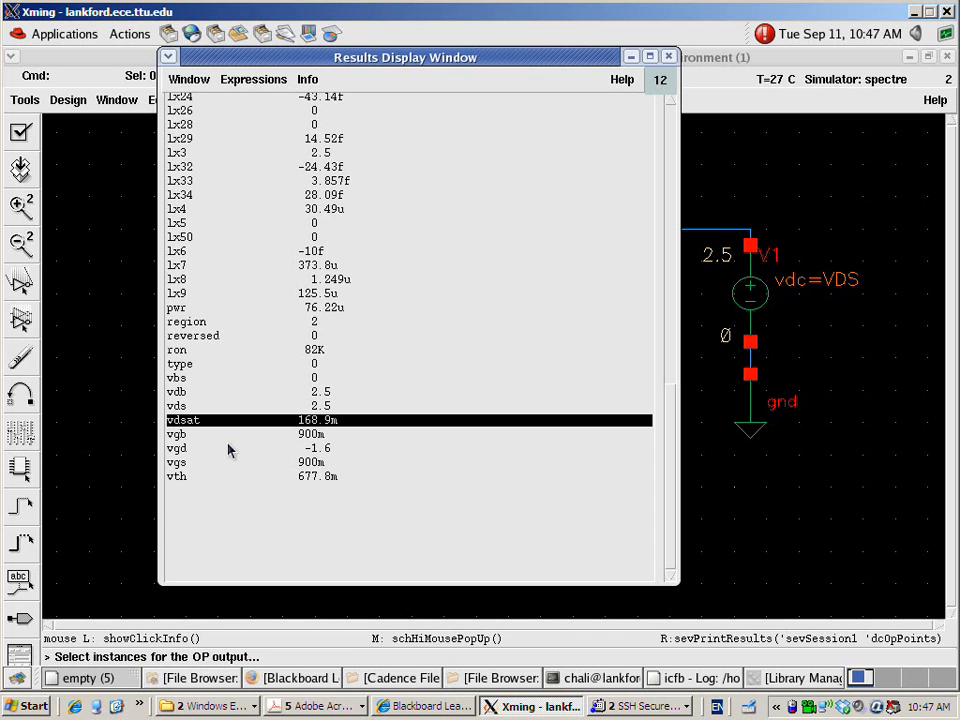
left_click(213, 351)
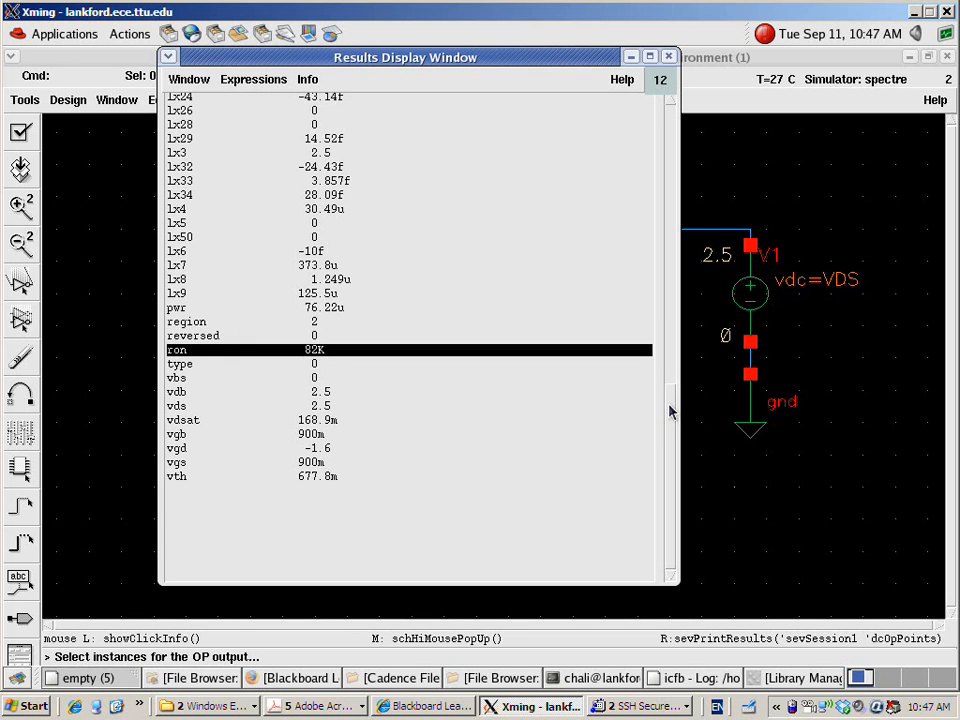
left_click_drag(668, 405, 662, 171)
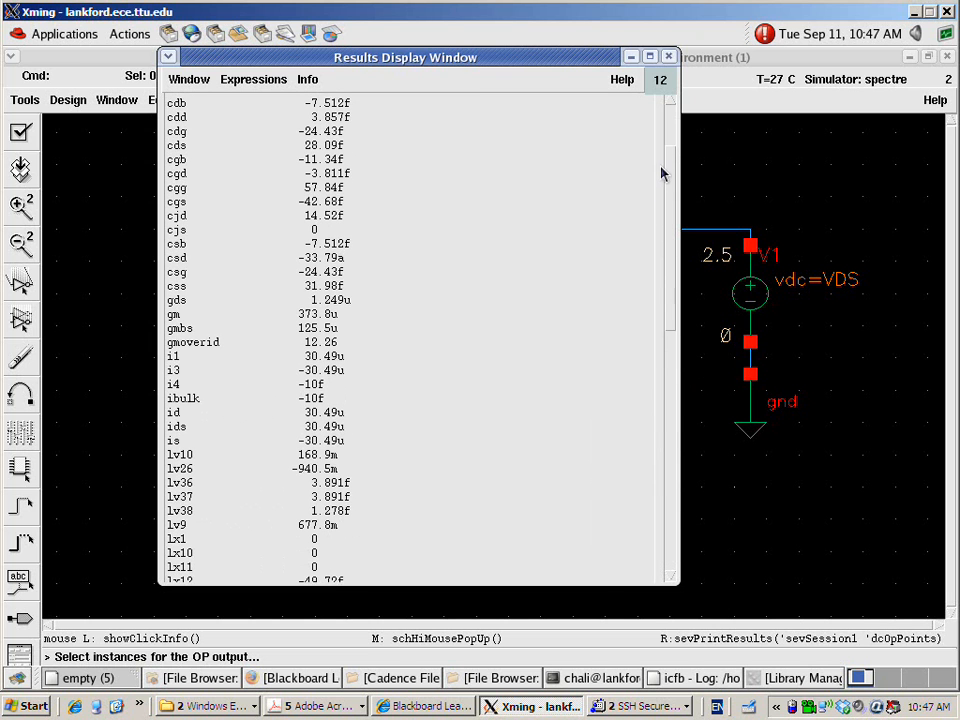
left_click(181, 302)
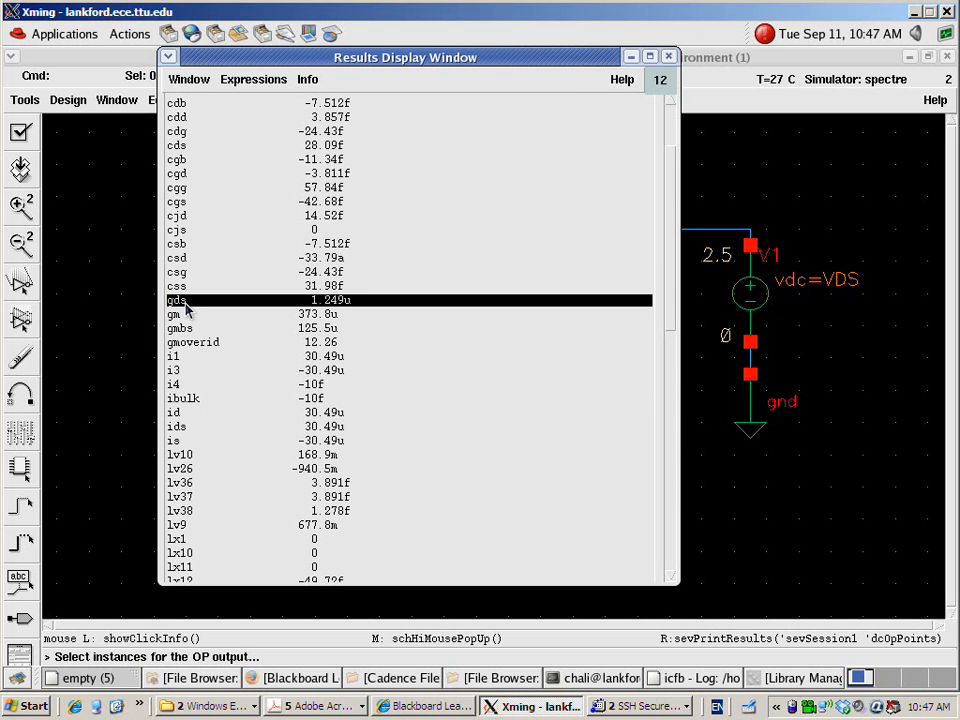
left_click_drag(668, 187, 671, 441)
left_click(195, 352)
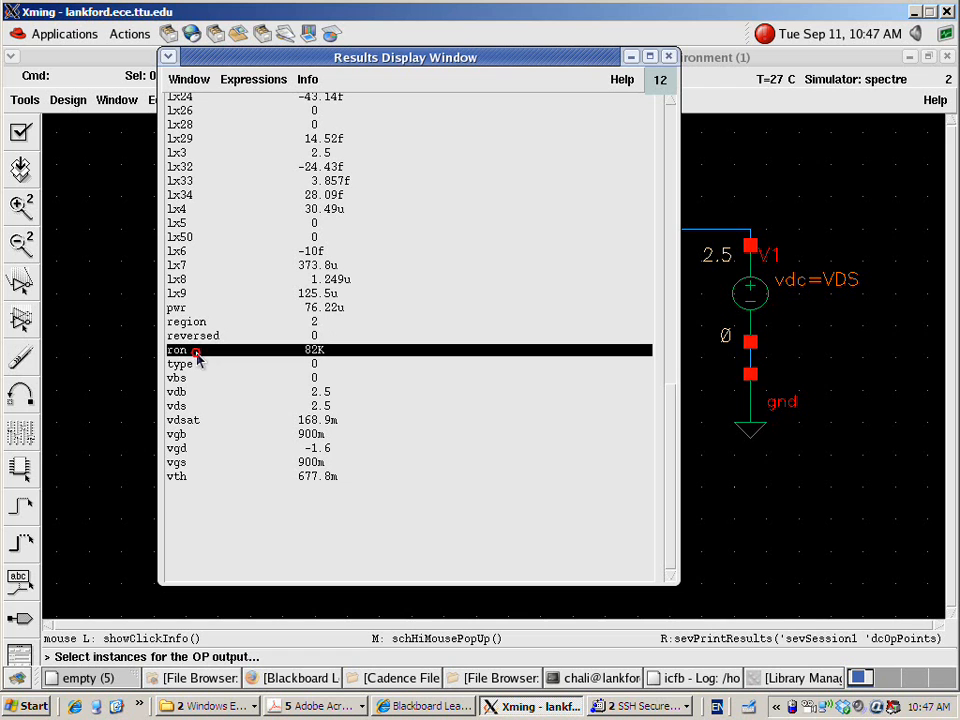
left_click(250, 336)
left_click(250, 350)
left_click(200, 337)
left_click(198, 336)
left_click(199, 350)
left_click(200, 337)
left_click(200, 350)
left_click_drag(407, 62, 467, 116)
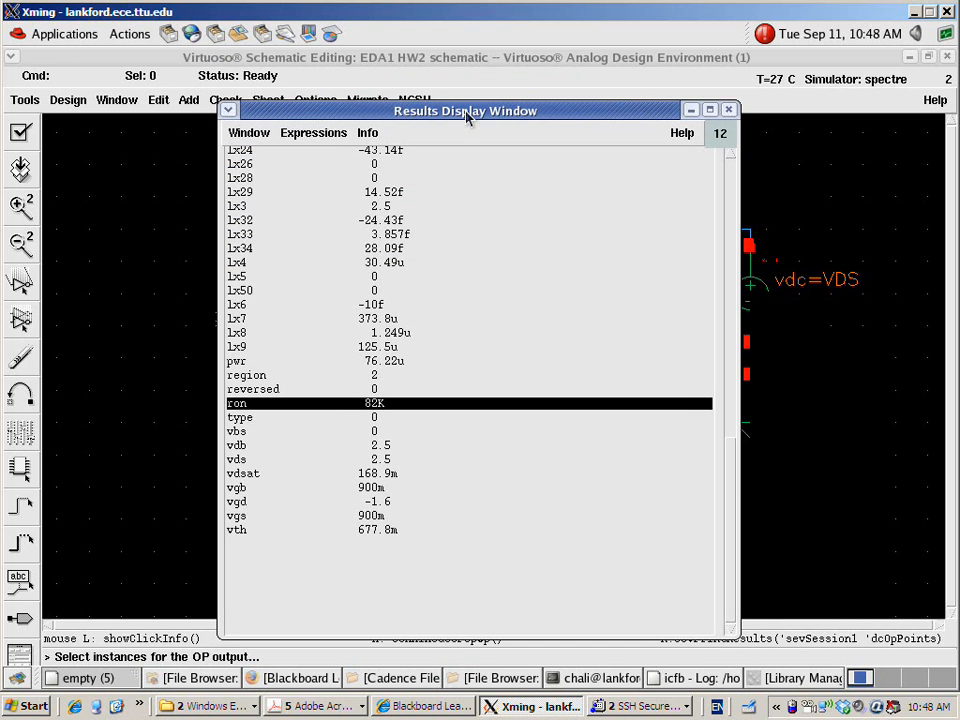
Step: Close the results window and stretch the transistor's ground lower to lengthen the source leg
left_click(728, 109)
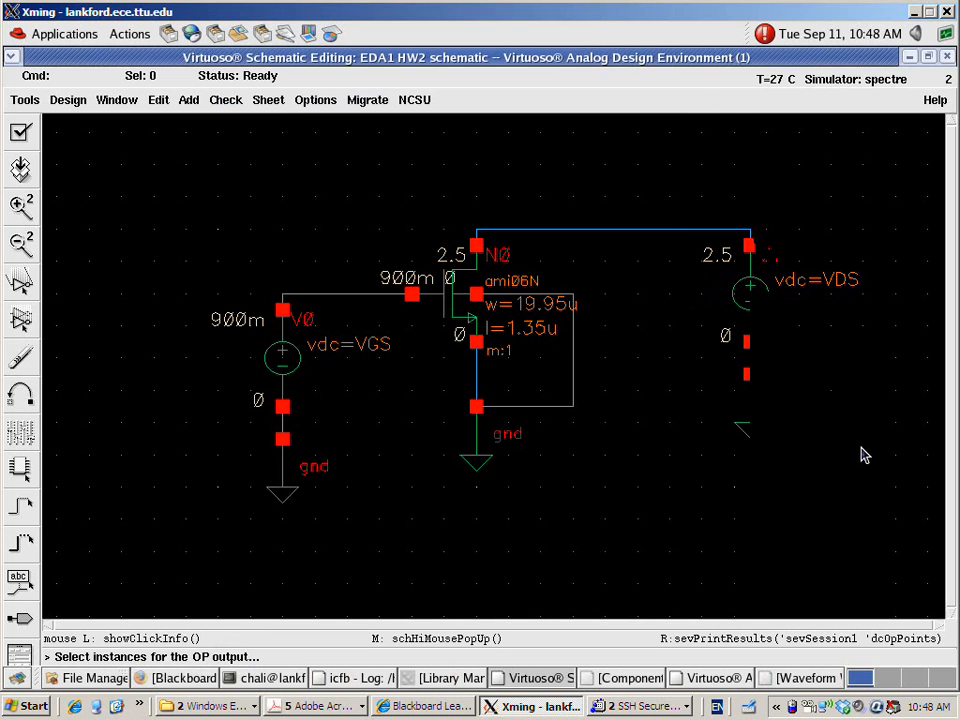
key("Escape")
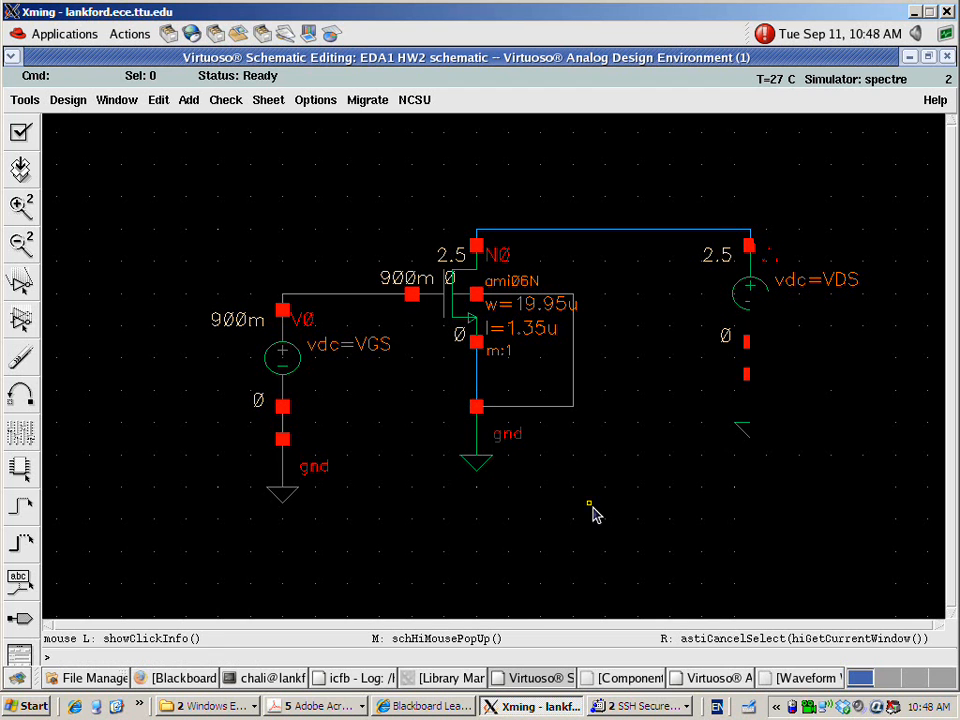
left_click_drag(608, 547, 430, 390)
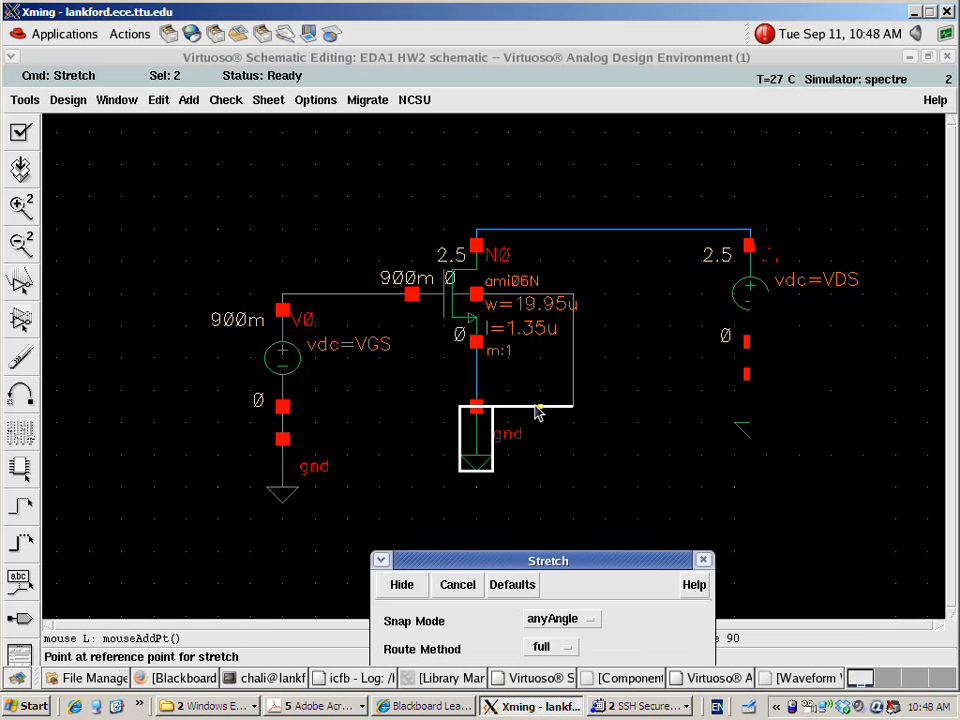
left_click(538, 436)
left_click(543, 535)
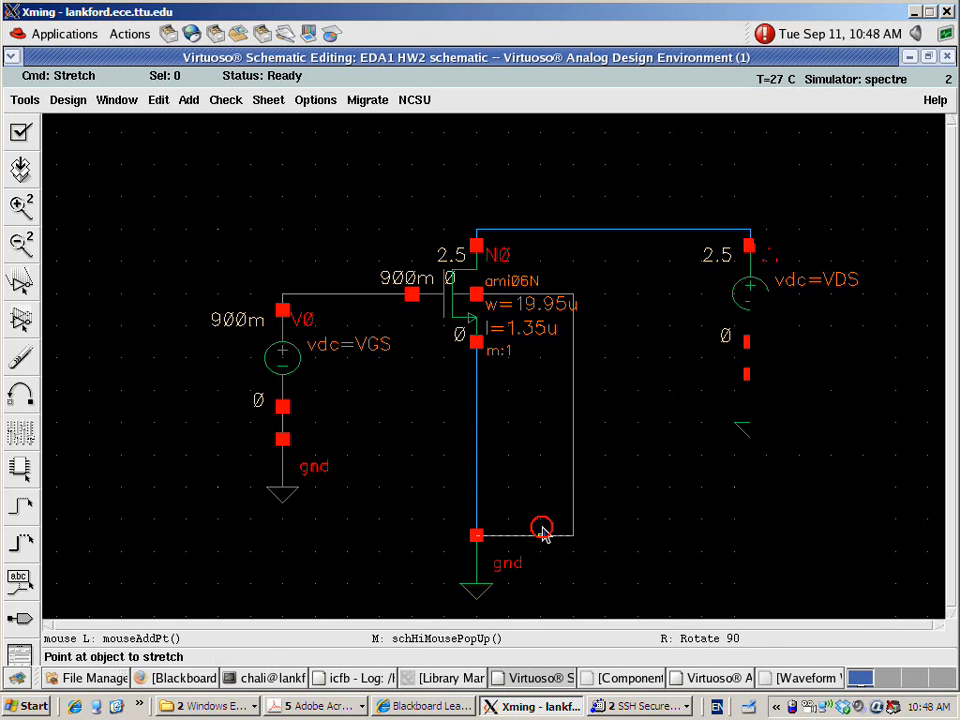
key("Escape")
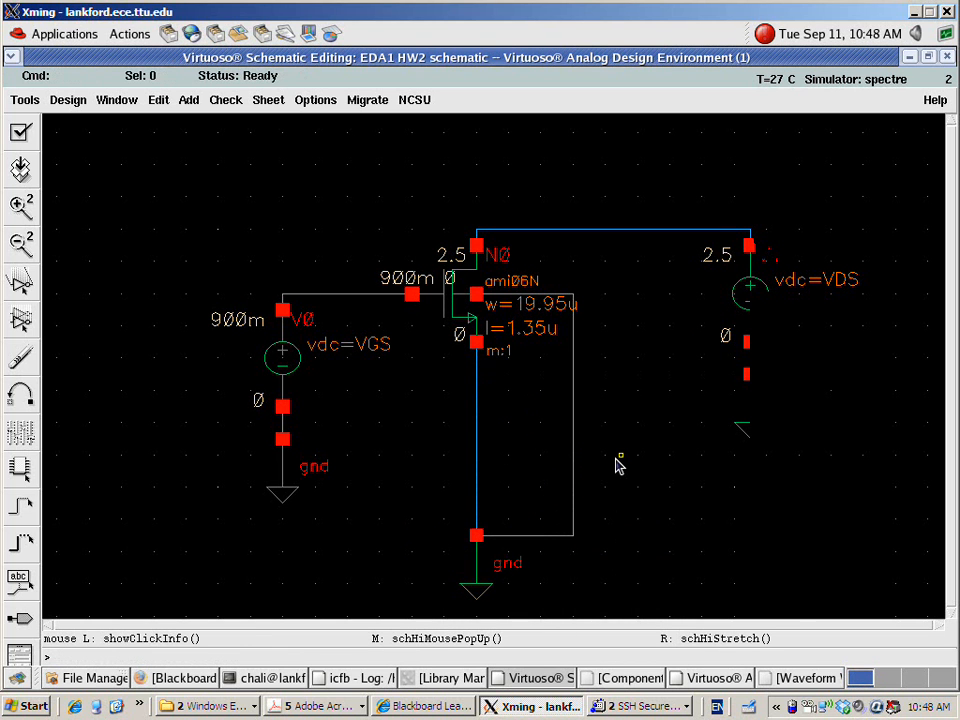
Step: Copy source V0 into the transistor's source leg as new source V2
scroll(618, 464, "down", 1)
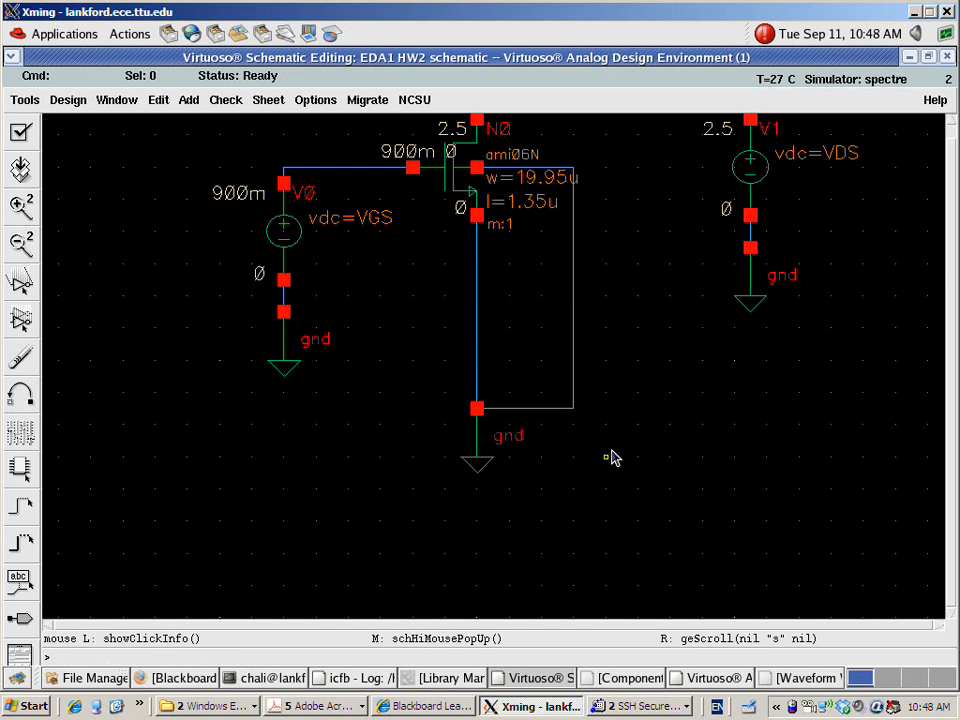
key("c")
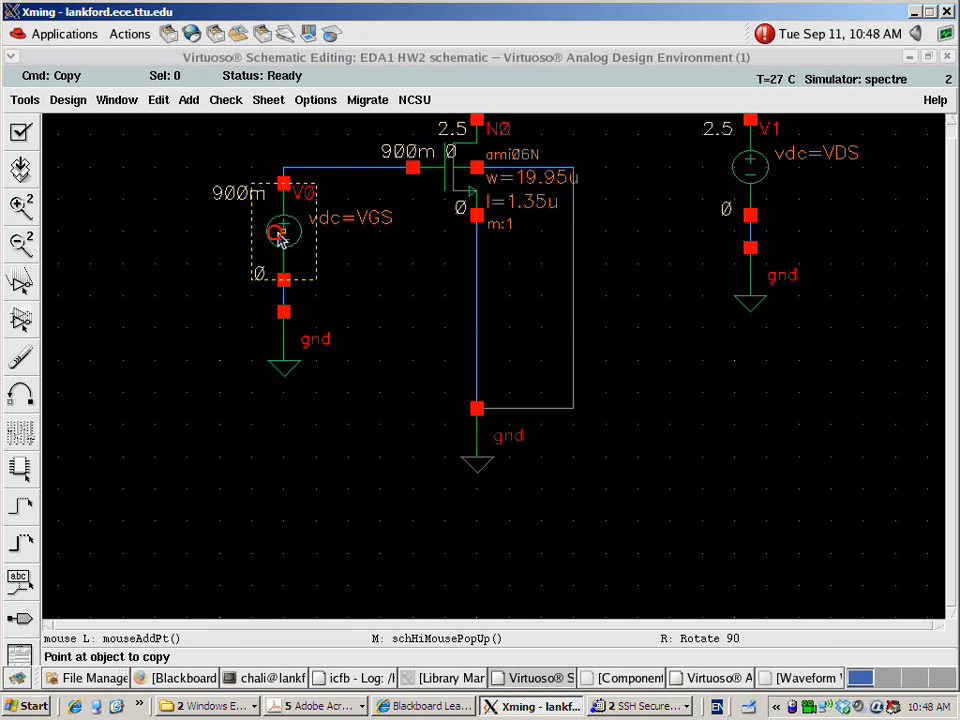
left_click(278, 230)
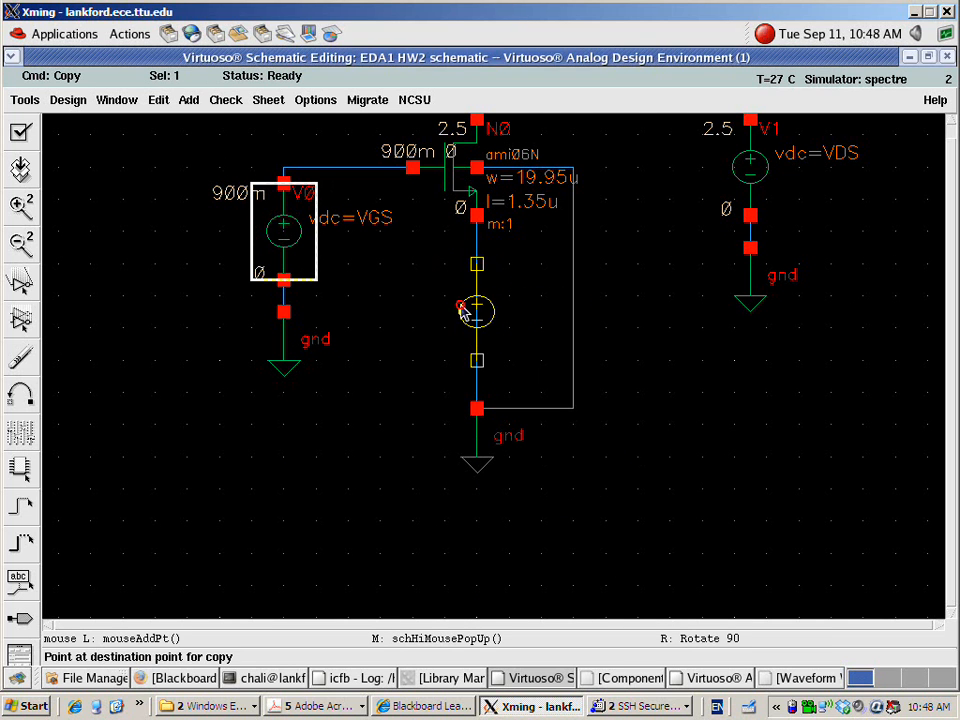
left_click(474, 312)
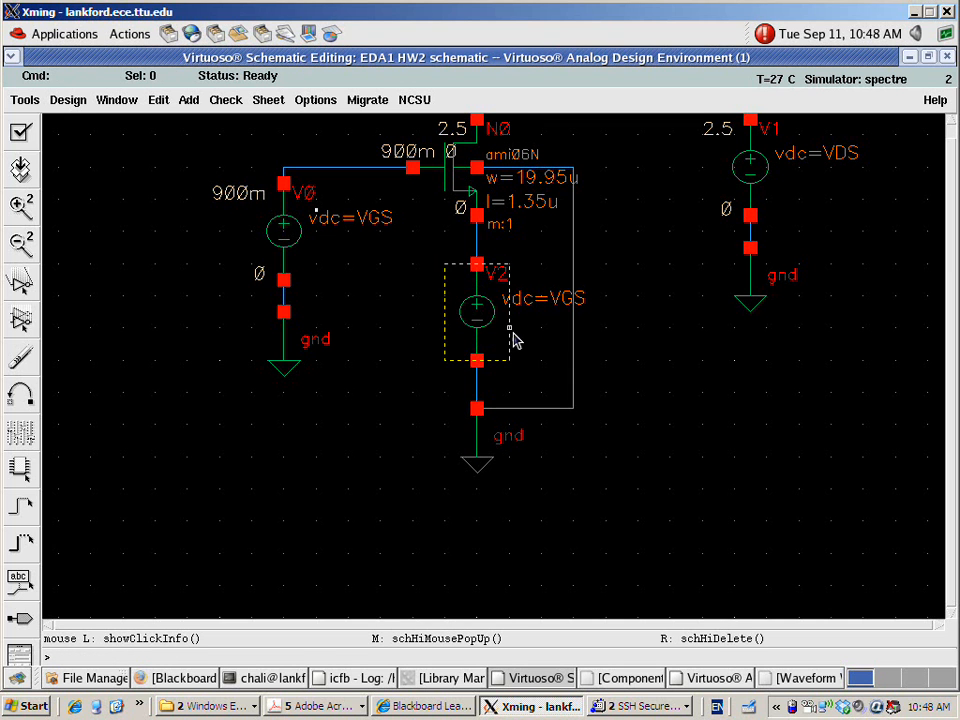
Step: Set V2's DC voltage to 0.2 V (200 mV)
left_click(490, 315)
key("q")
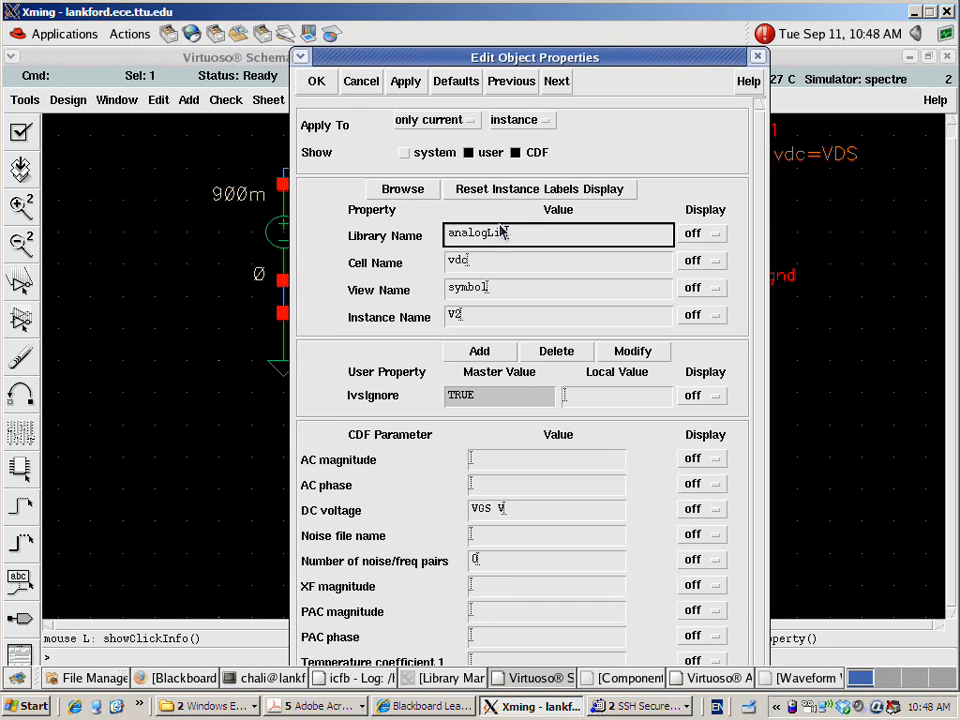
left_click_drag(531, 508, 422, 516)
type("0.2")
key("Tab")
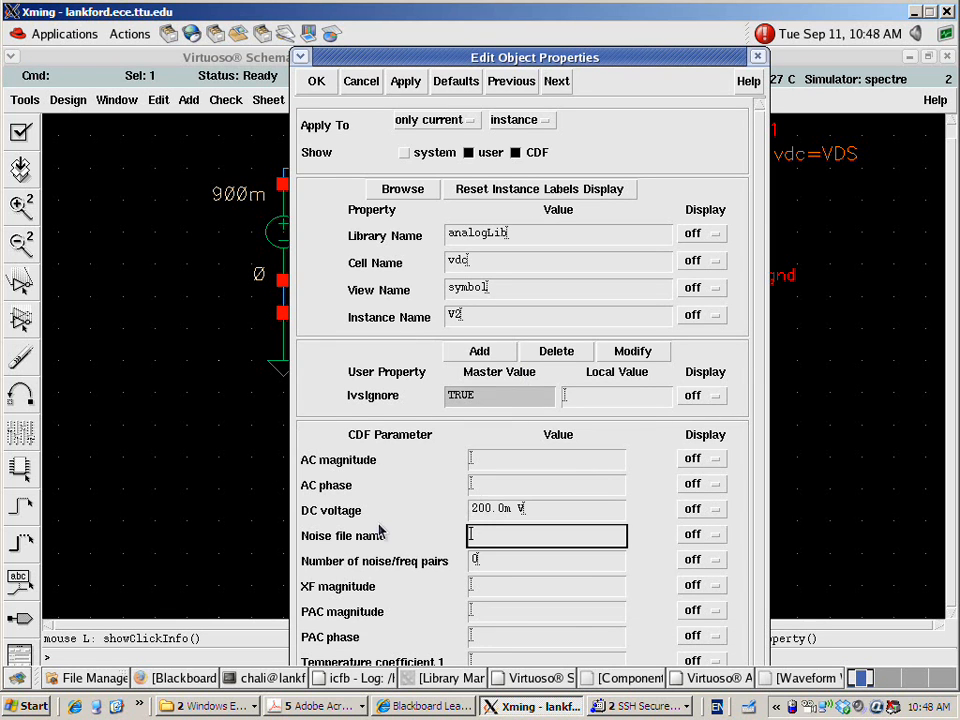
left_click(316, 82)
left_click(192, 274)
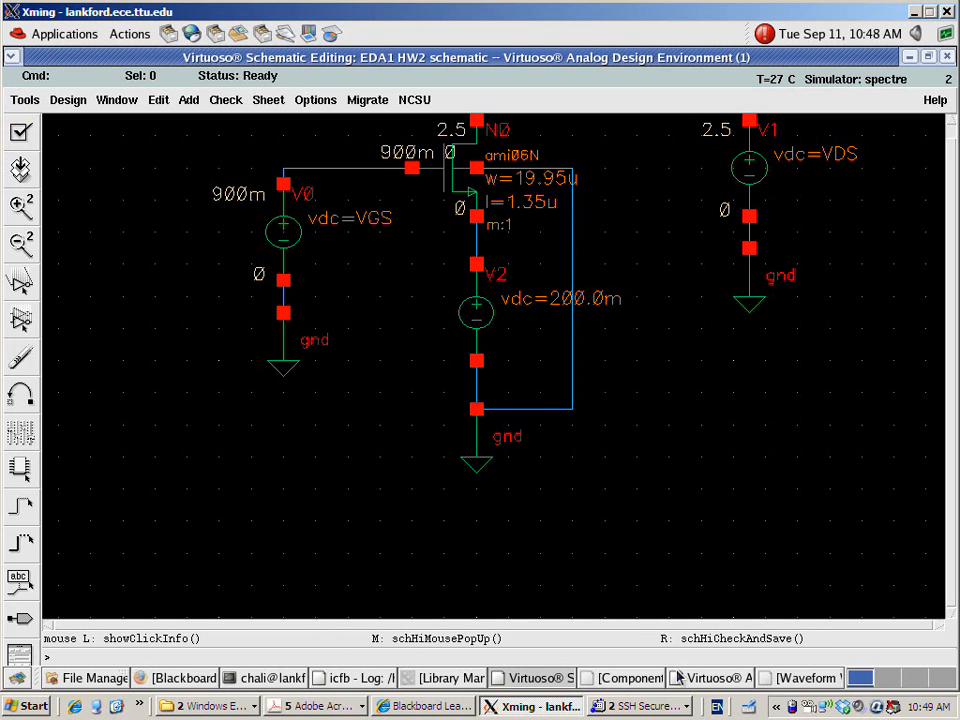
Step: Rerun the simulation with V2, then fit the HW2 schematic showing 200m at N0's source
left_click(702, 679)
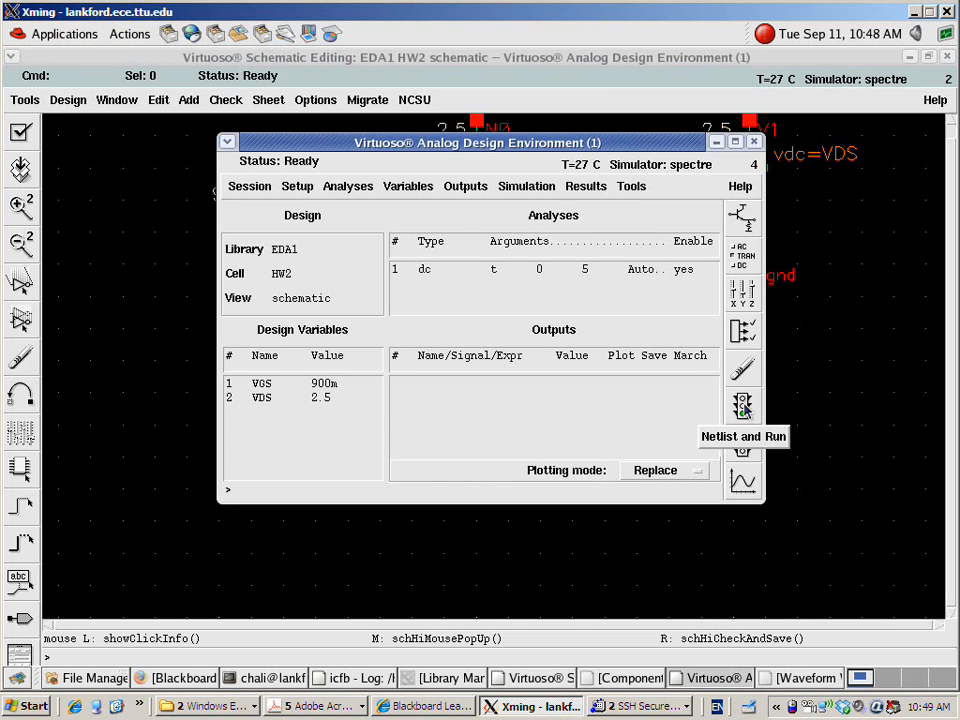
left_click(745, 406)
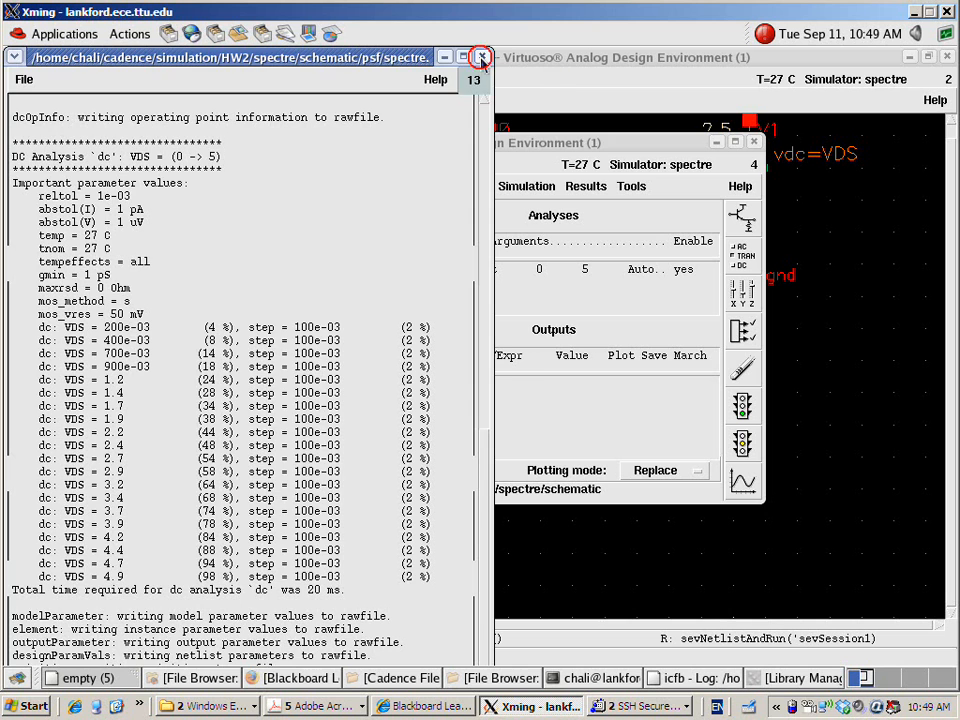
left_click(481, 57)
left_click_drag(620, 148, 639, 527)
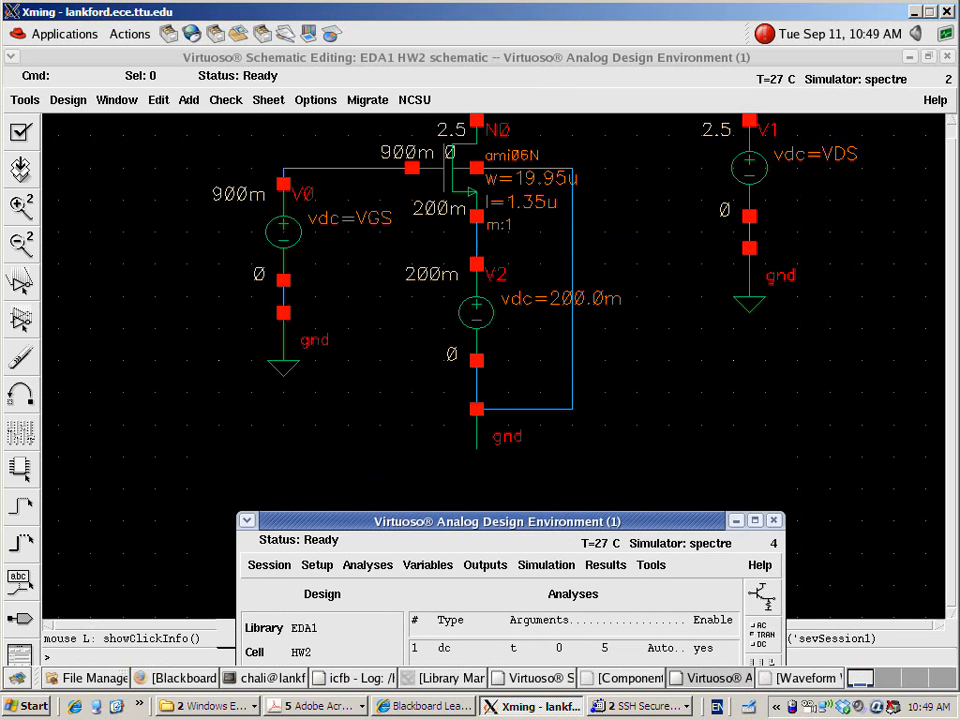
left_click(653, 354)
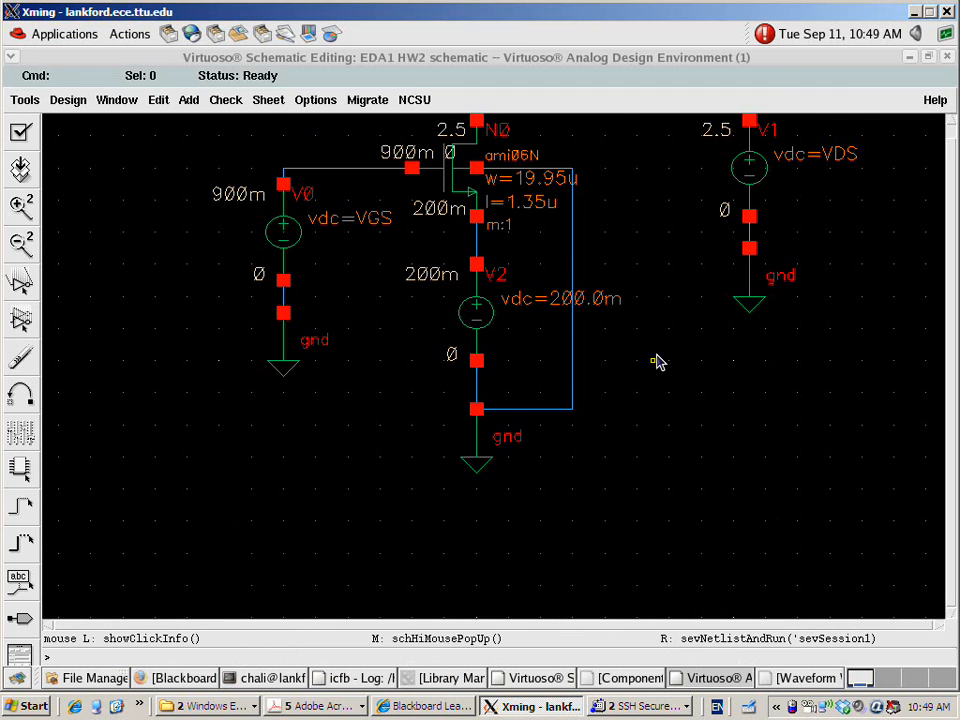
key("f")
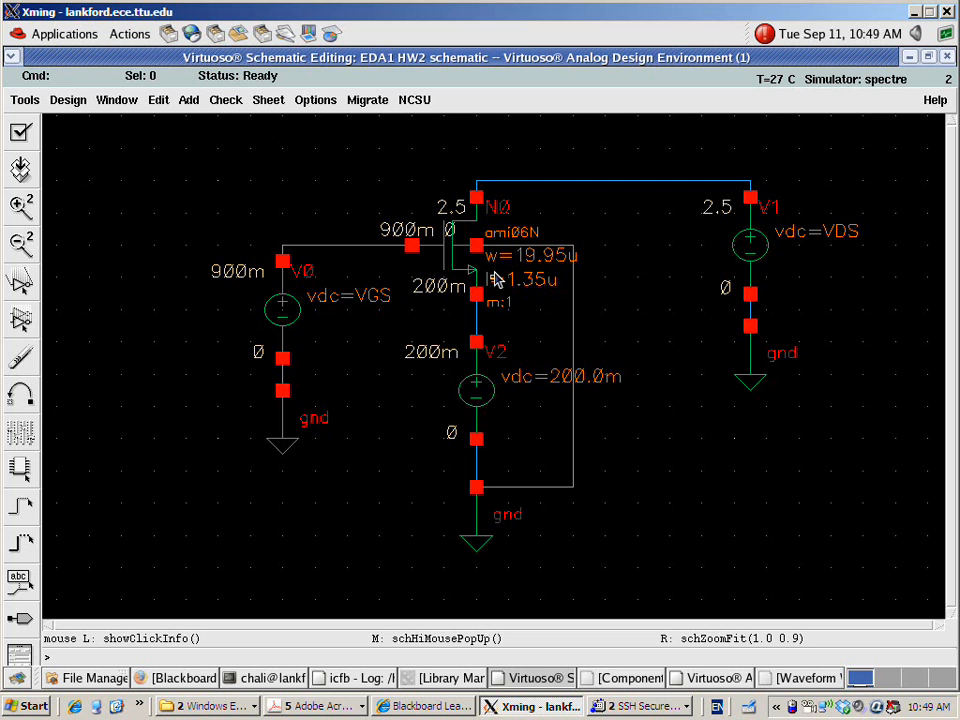
Step: Print N0's DC operating points and read vgs 700m, vds 2.3, vth 746.3m
left_click(715, 678)
left_click(666, 531)
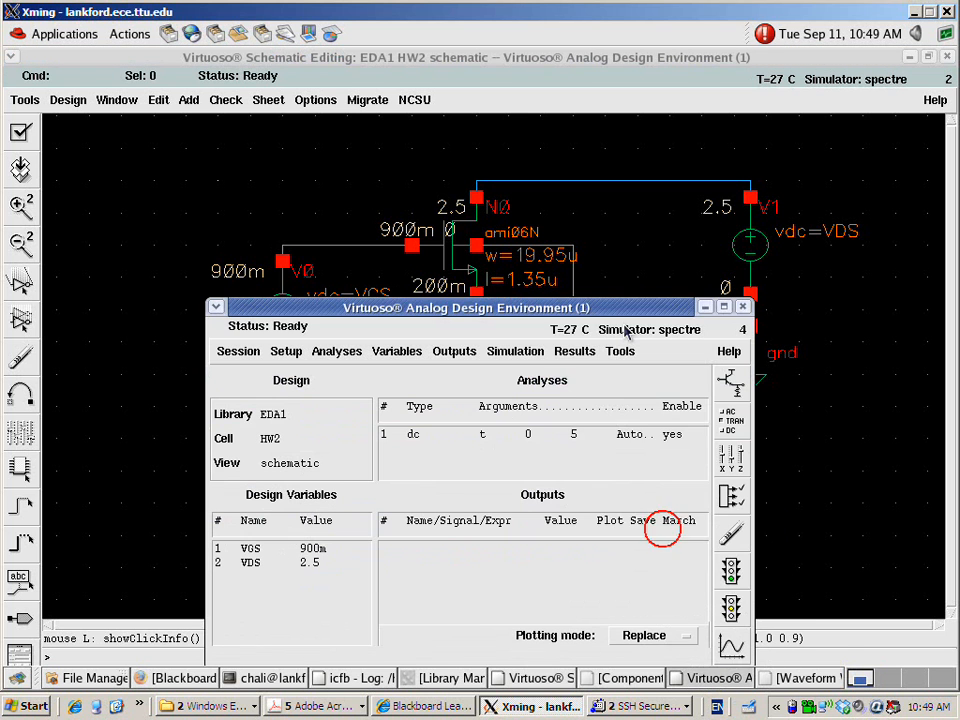
left_click(576, 351)
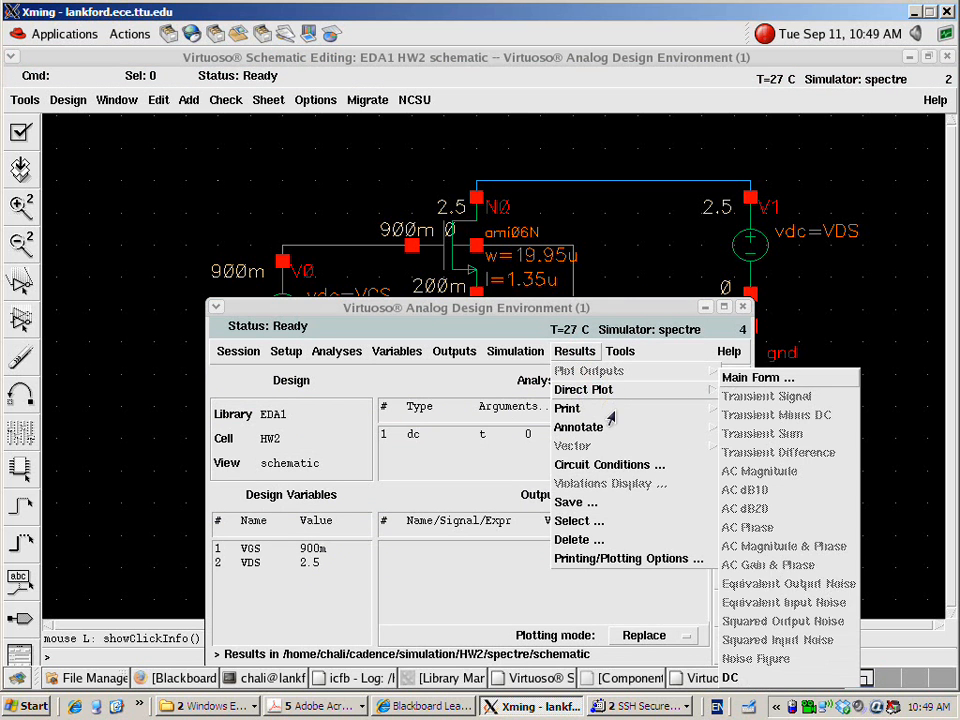
left_click(715, 408)
left_click(737, 413)
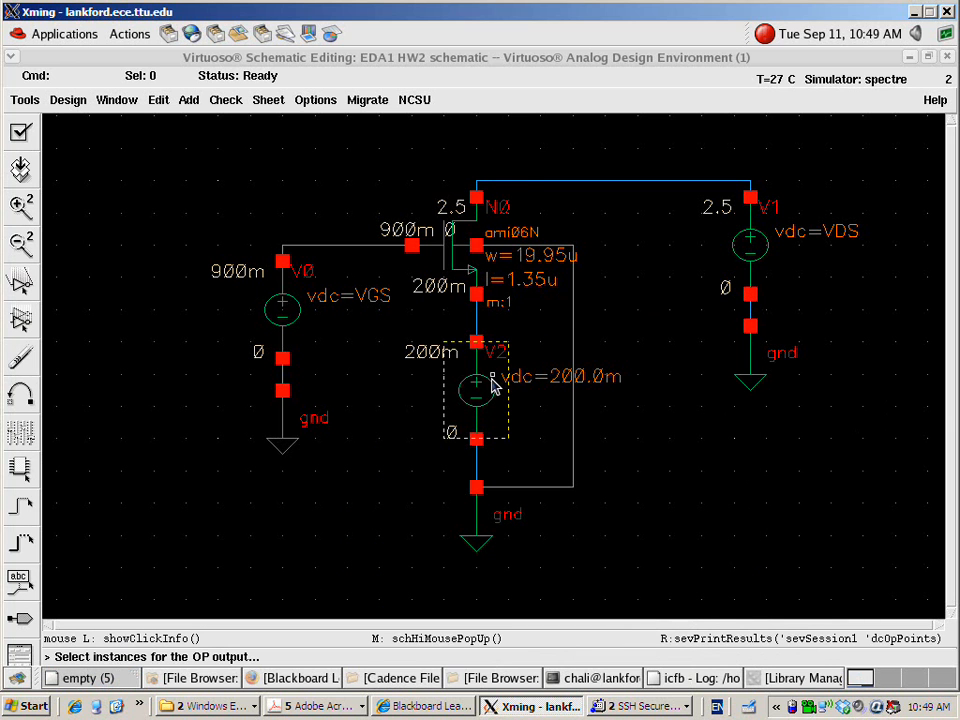
left_click(471, 273)
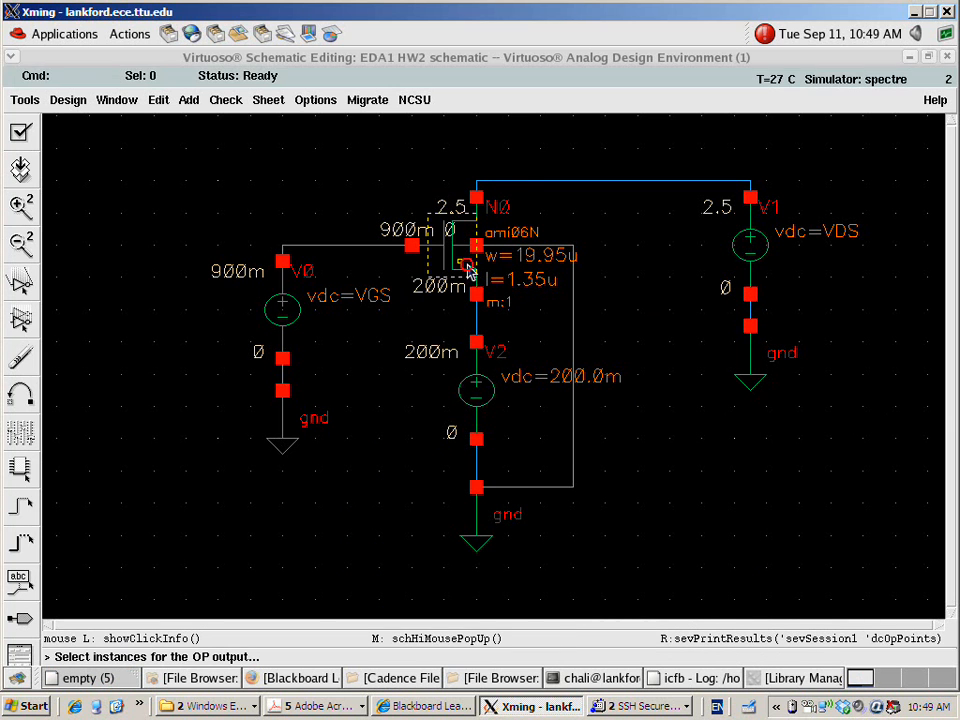
left_click_drag(435, 162, 559, 96)
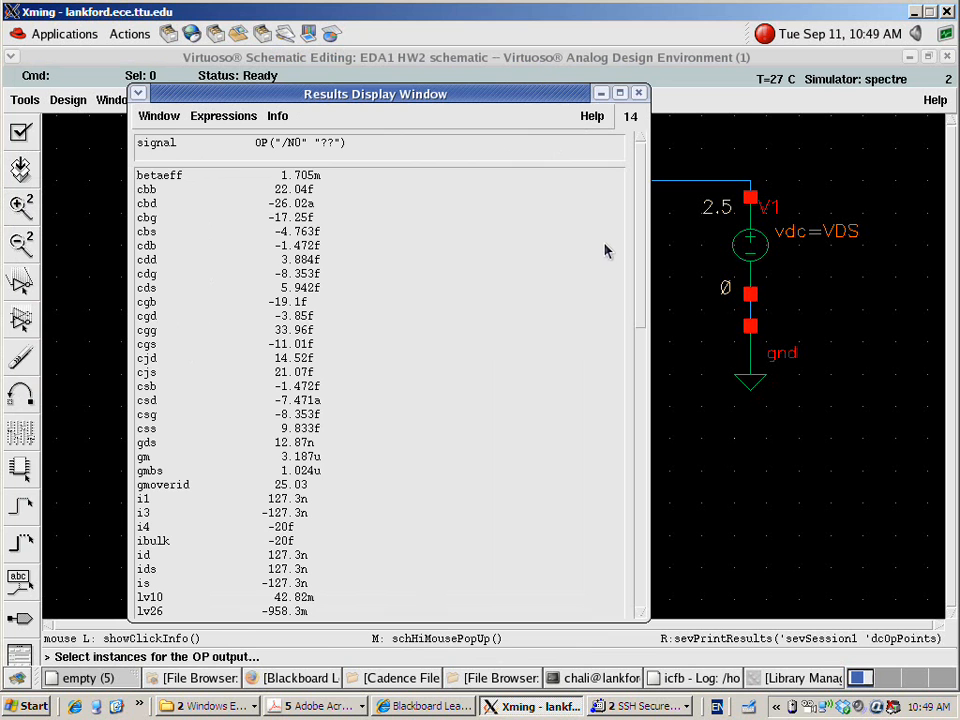
left_click_drag(641, 213, 641, 492)
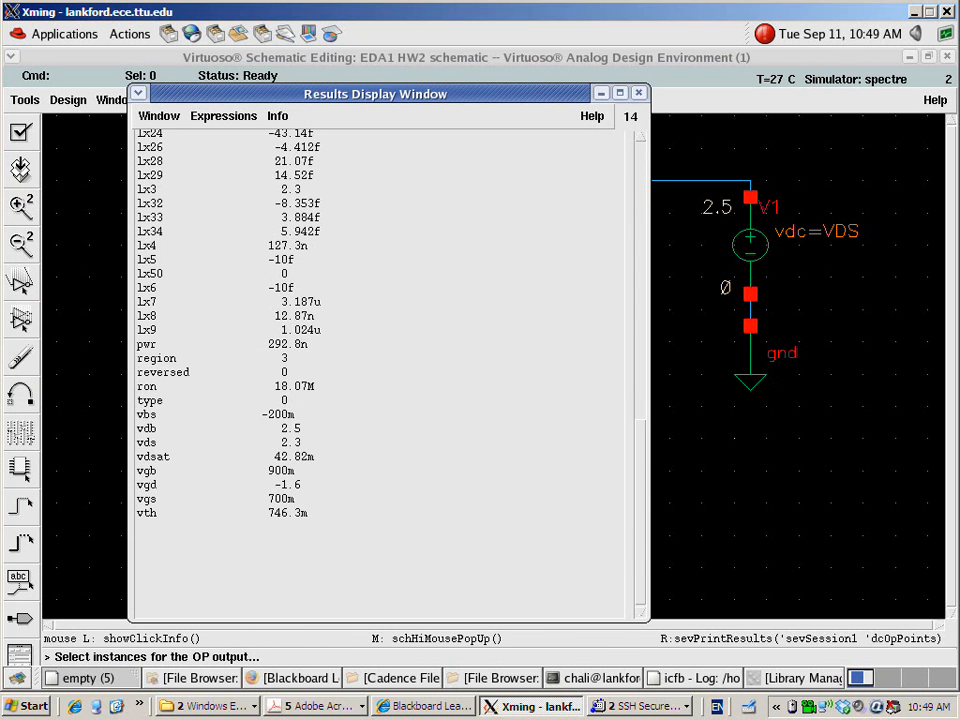
left_click(152, 515)
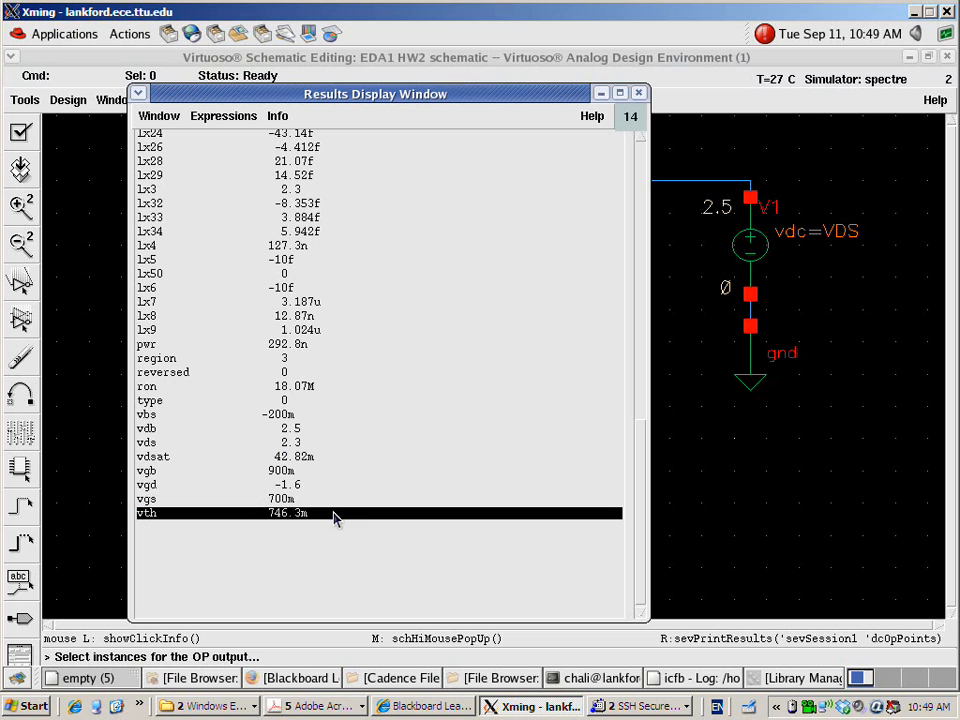
Step: Close the operating-point results and move the Analog Design Environment to the upper left
left_click(636, 94)
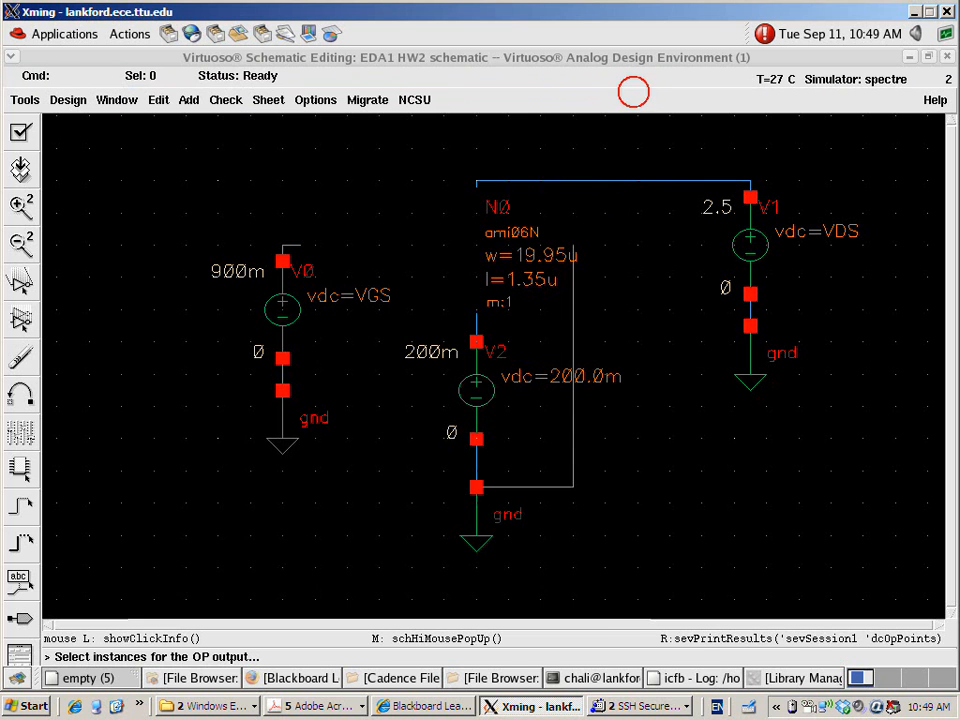
left_click(666, 482)
left_click(695, 678)
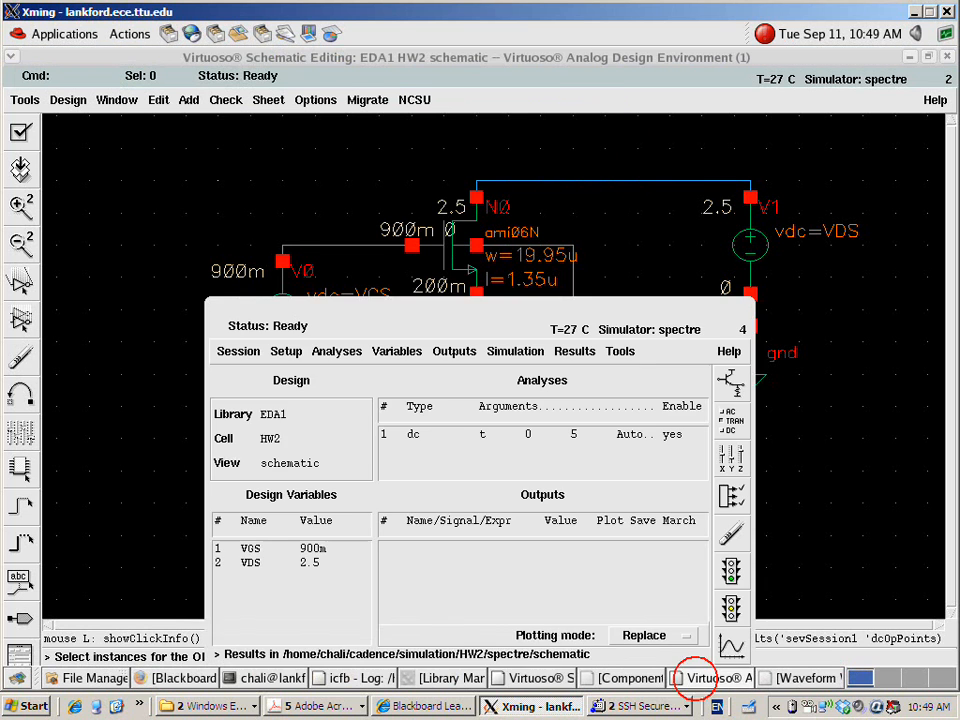
left_click_drag(655, 317, 523, 145)
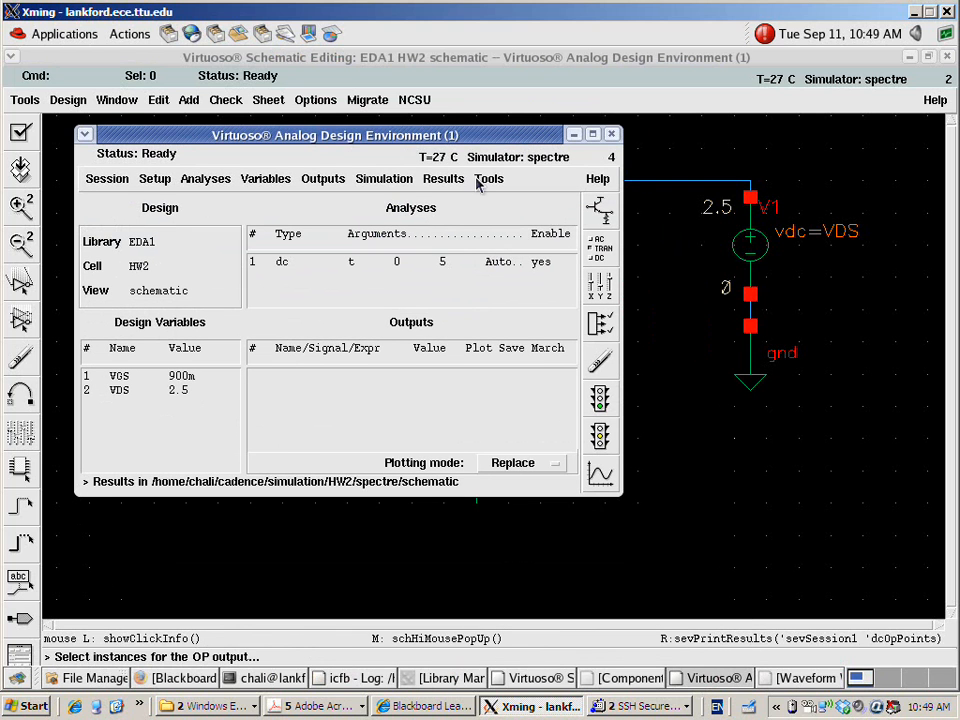
Step: Direct-plot V1's minus-terminal DC current versus VDS, adding it to outputs, then close the plot
left_click(445, 180)
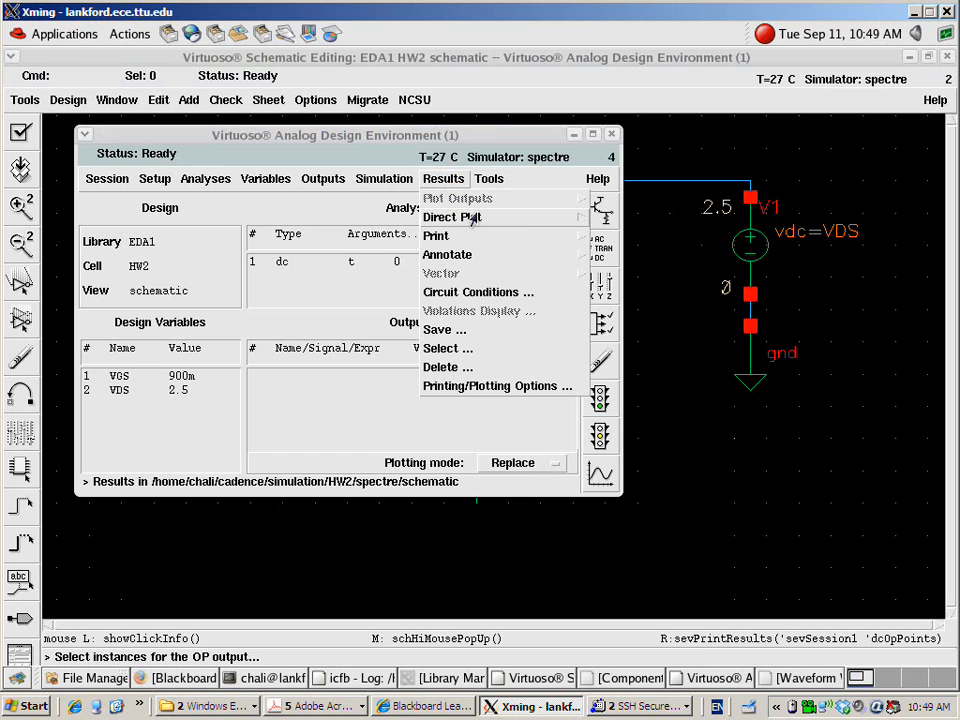
mouse_move(490, 220)
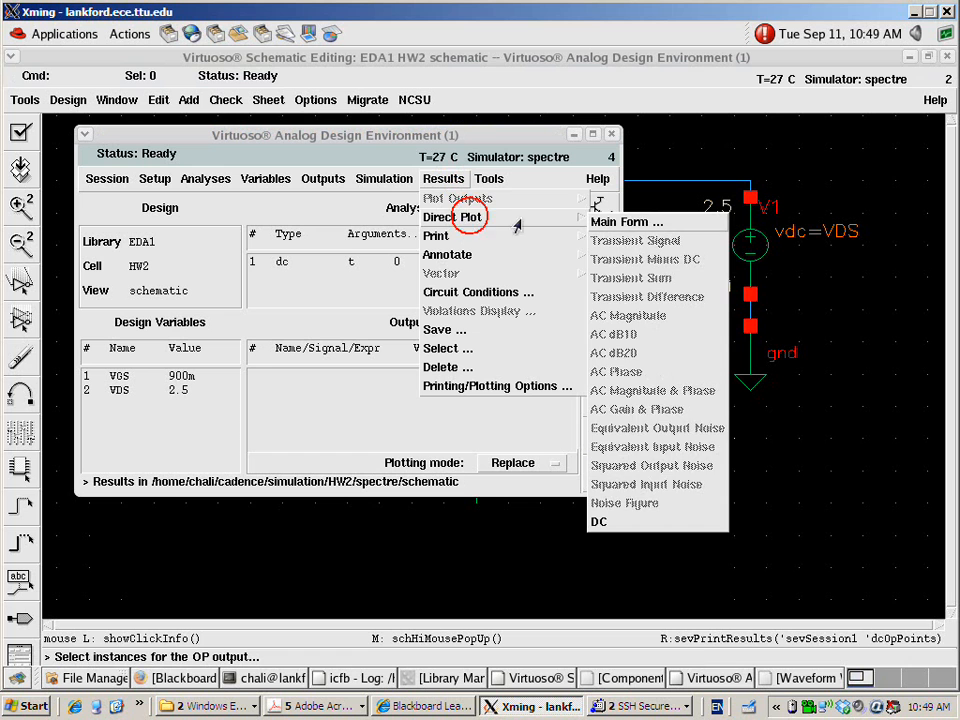
left_click(633, 221)
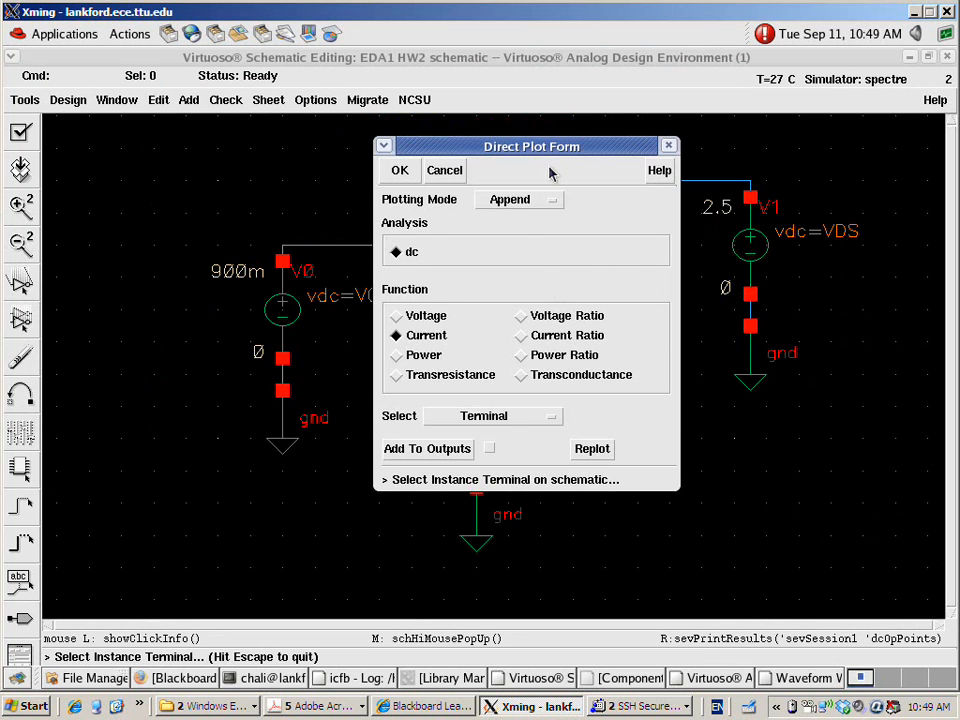
left_click_drag(514, 146, 331, 124)
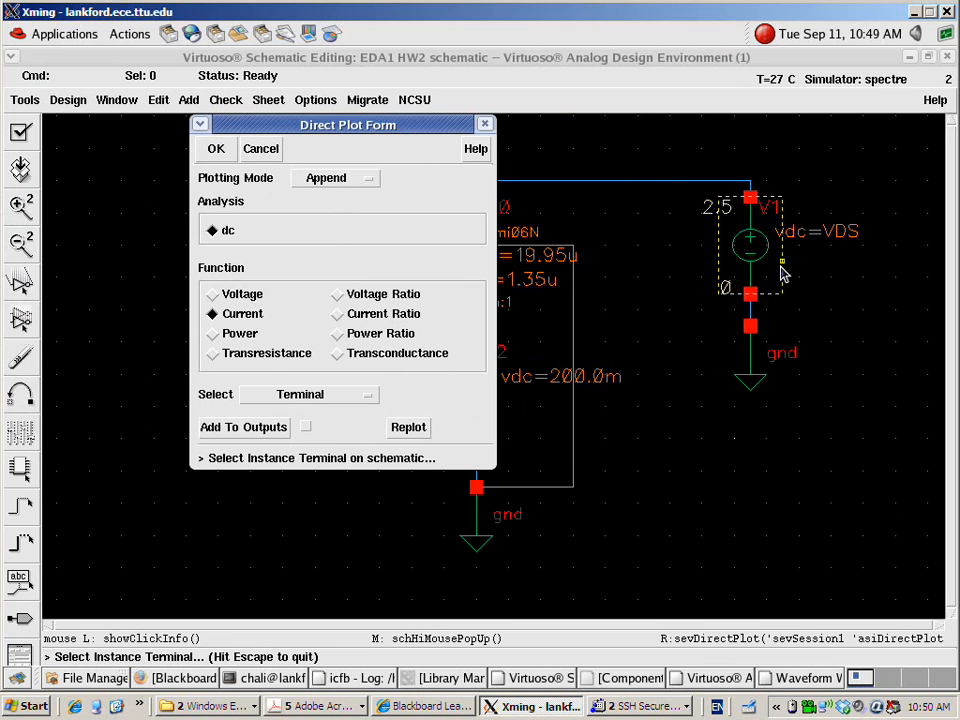
left_click(307, 427)
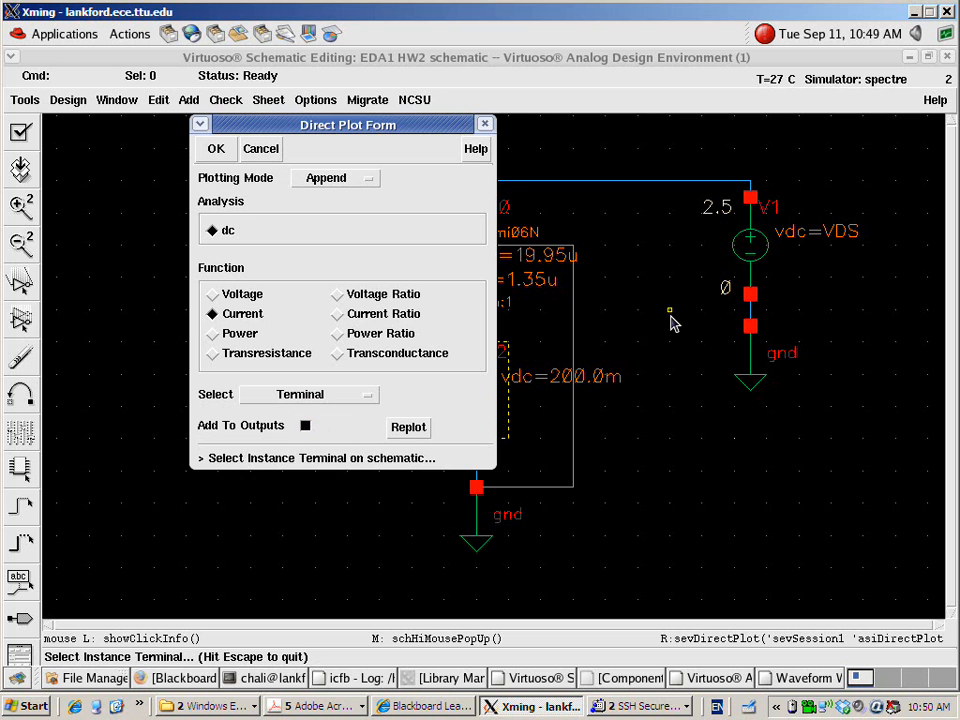
left_click(751, 298)
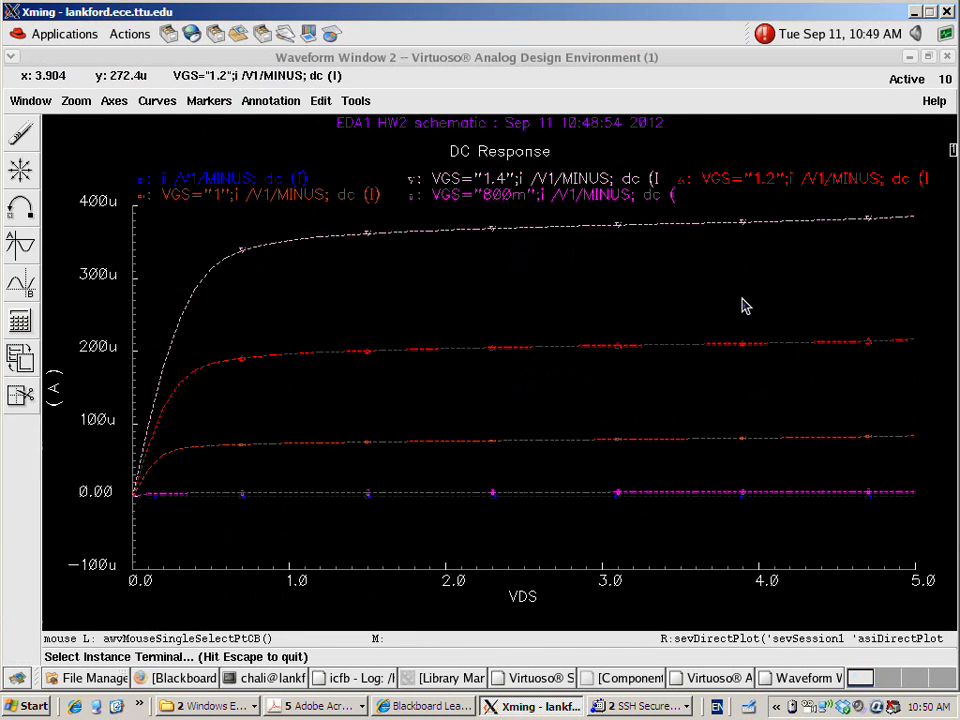
left_click(946, 57)
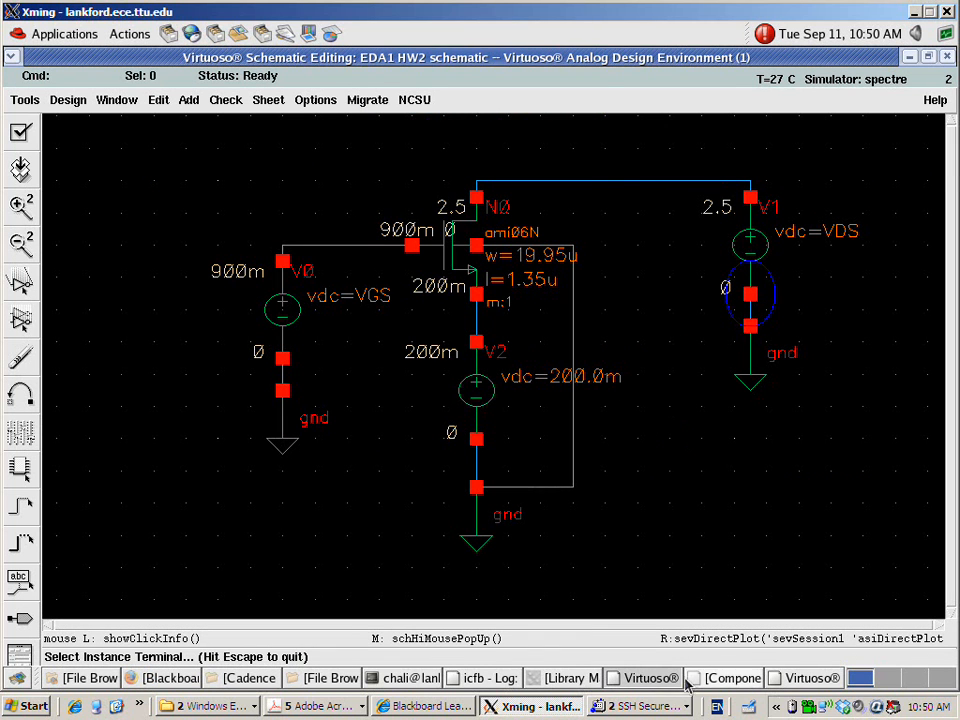
Step: Rerun the DC simulation with the i /V1/MINUS output and close the spectre log
left_click(815, 679)
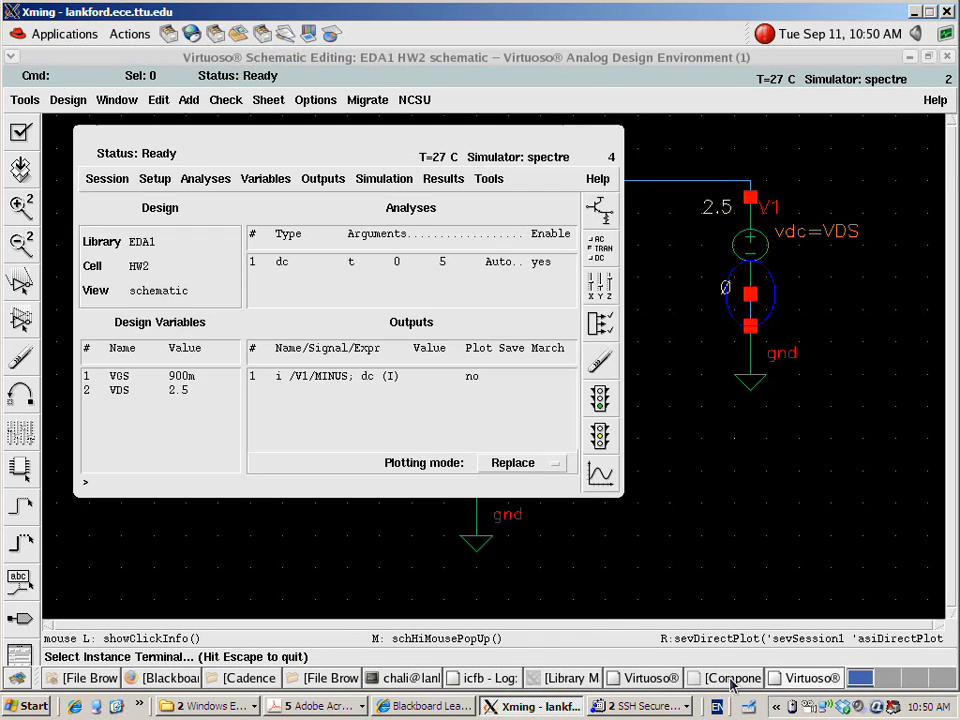
left_click(368, 377)
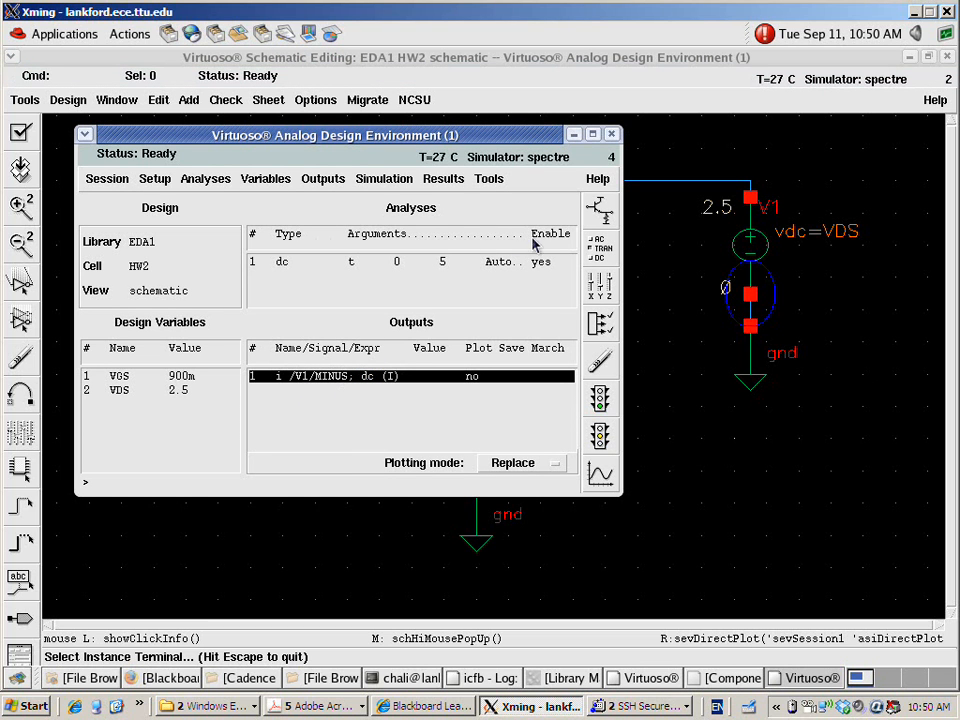
left_click(735, 679)
left_click(795, 683)
left_click(476, 399)
left_click(598, 398)
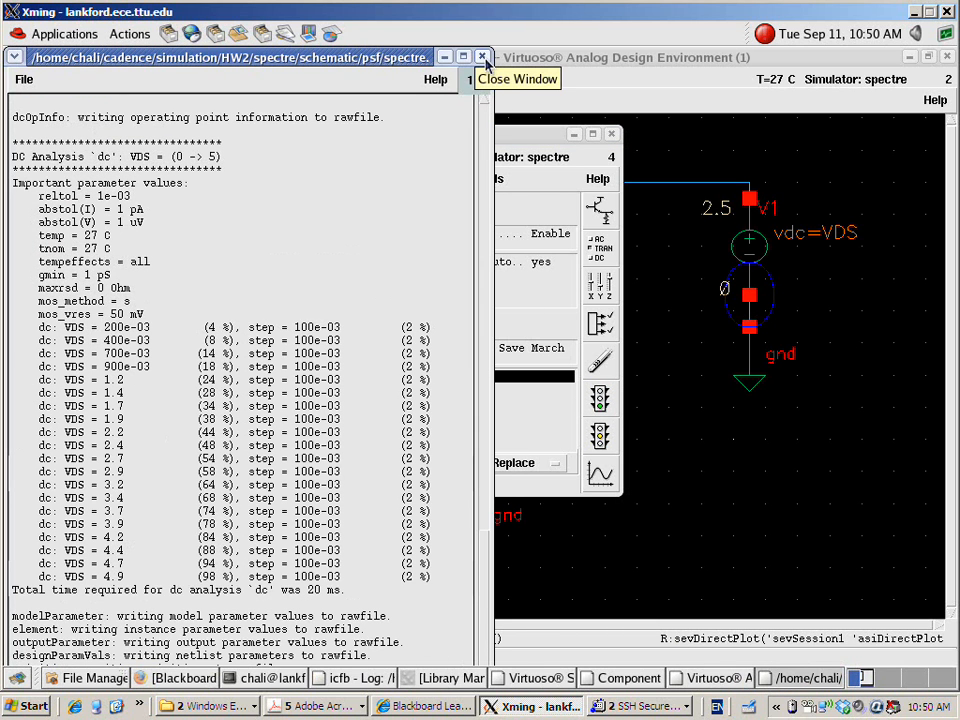
left_click(482, 57)
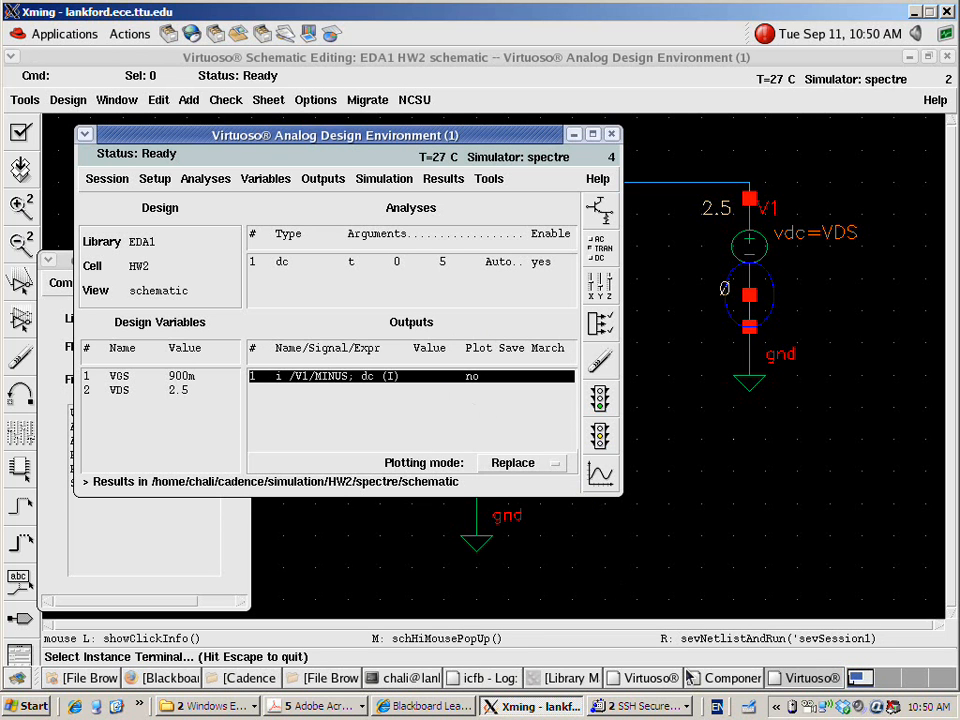
Step: Close the Component Browser and restore the Analog Design Environment window
left_click(810, 686)
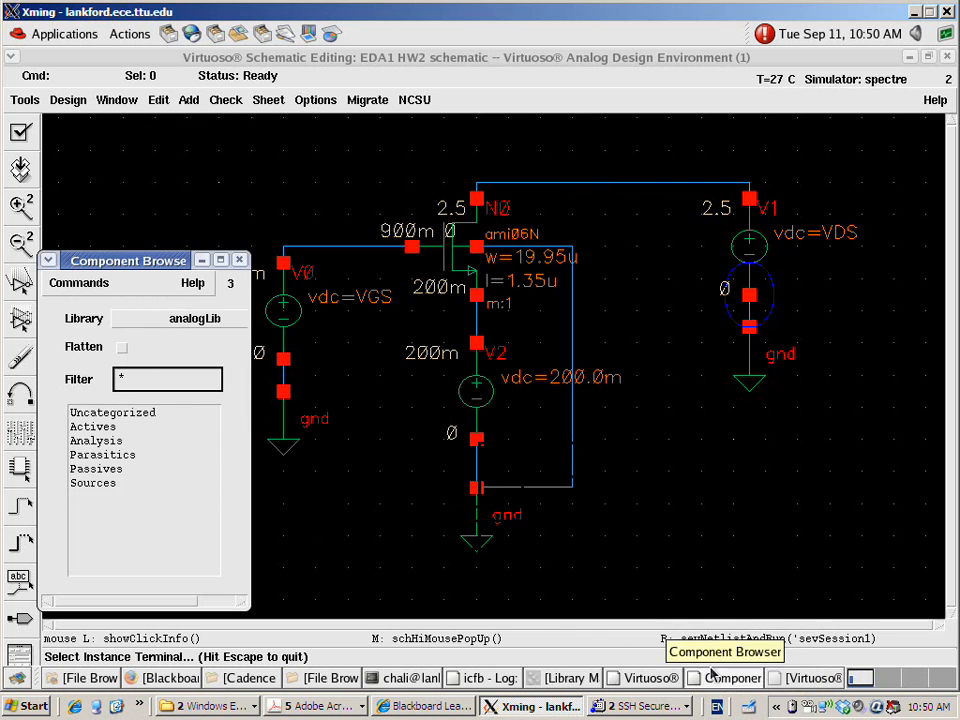
left_click(240, 262)
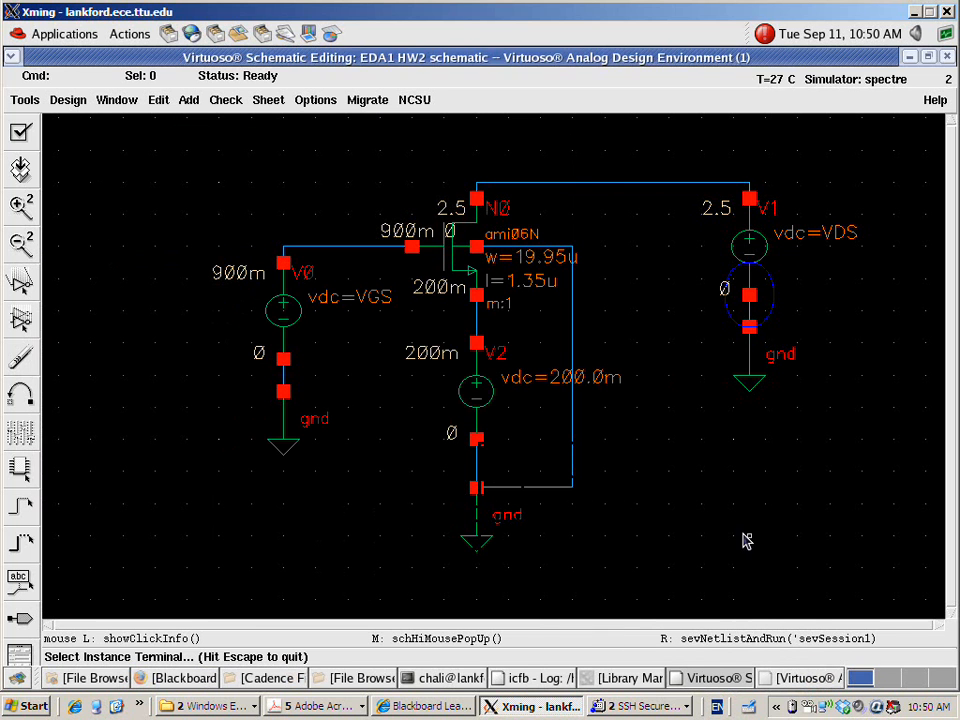
left_click(803, 679)
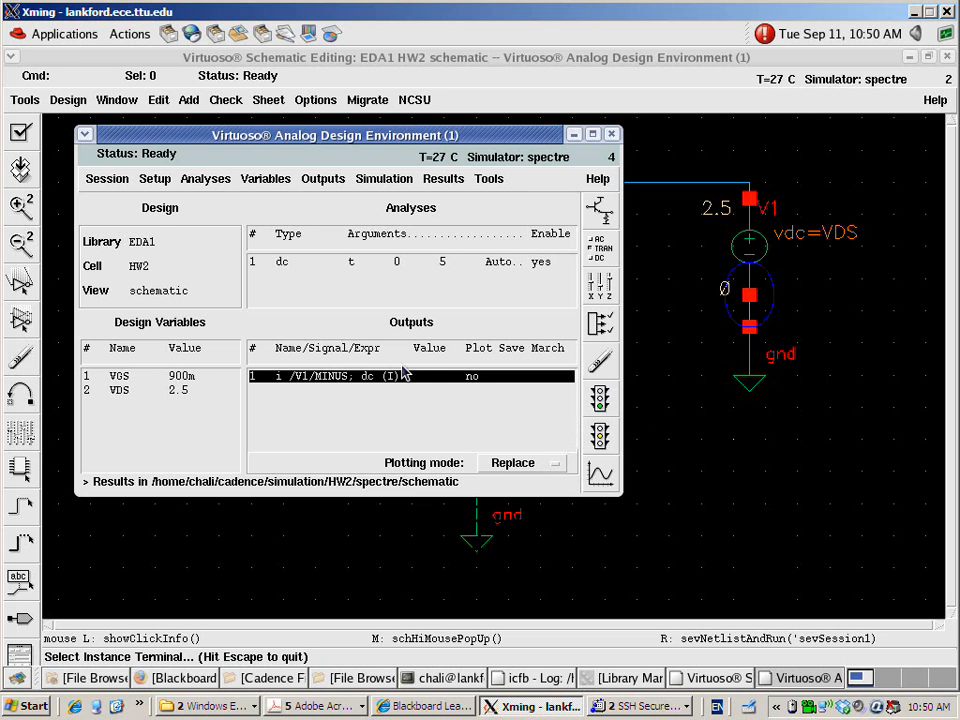
Step: Mark the V1 current output as Plotted in its output settings
double_click(455, 380)
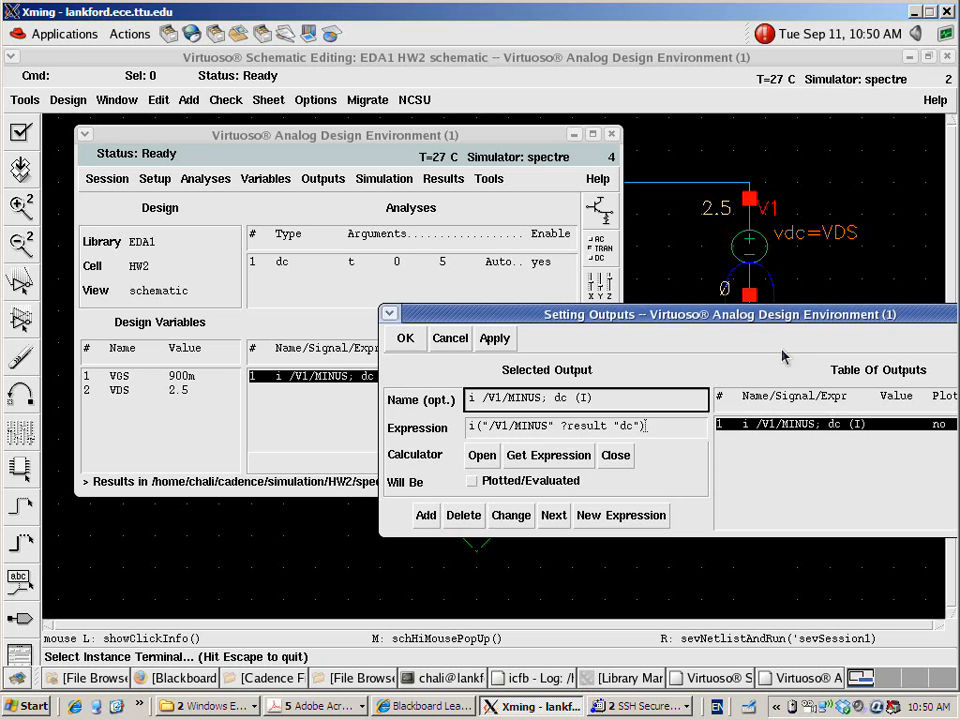
left_click_drag(788, 320, 524, 178)
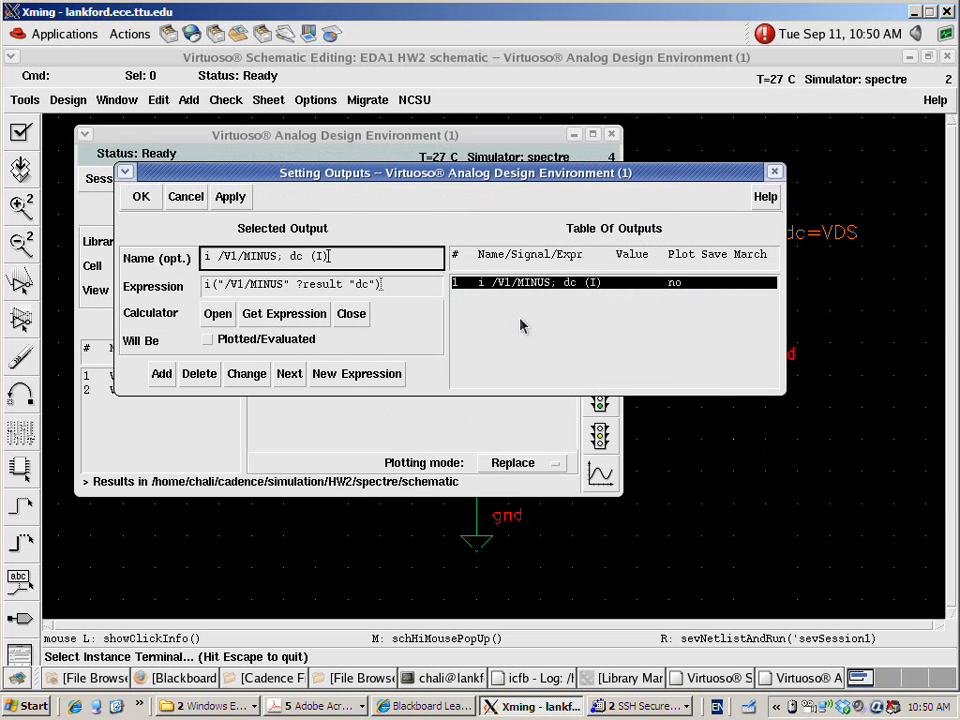
left_click(207, 340)
left_click(141, 196)
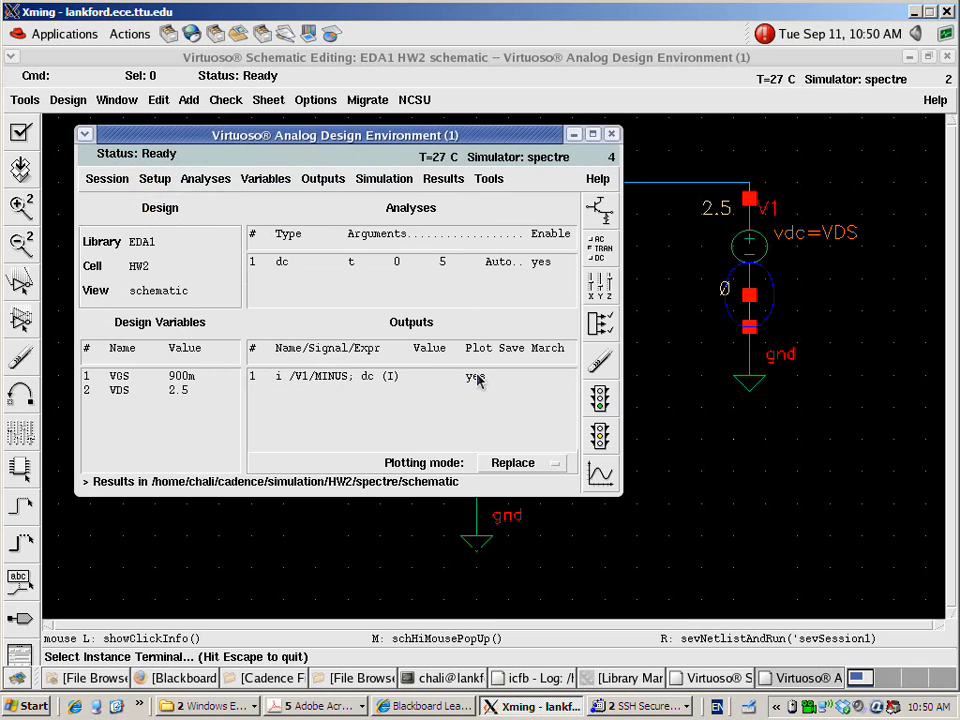
left_click(482, 376)
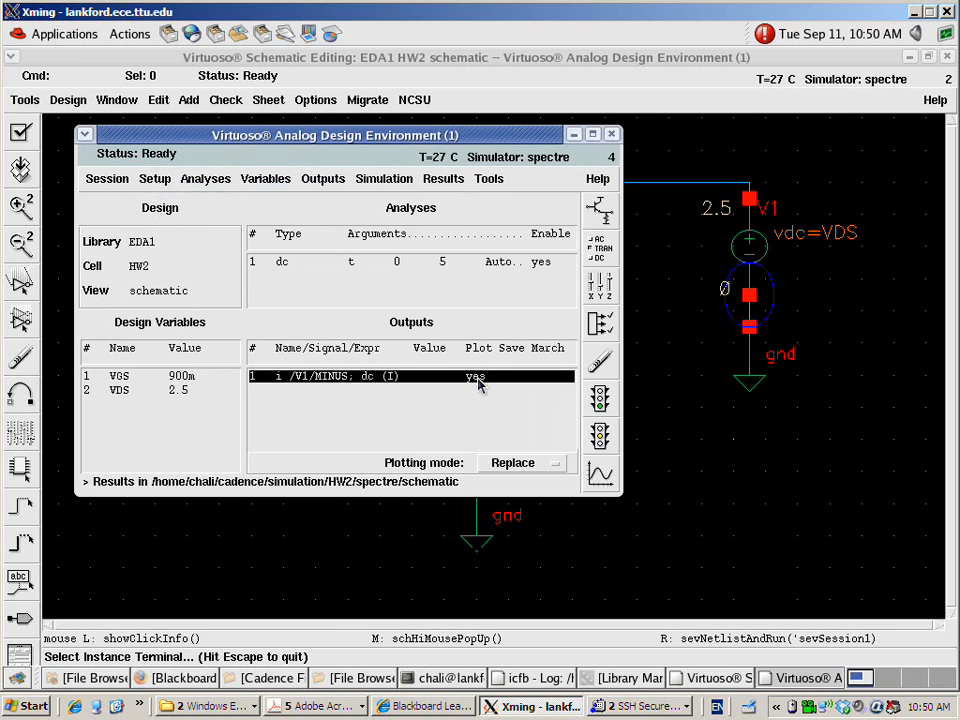
Step: Rerun the simulation to graph V1 current against VDS, then close the plot and log
left_click(600, 400)
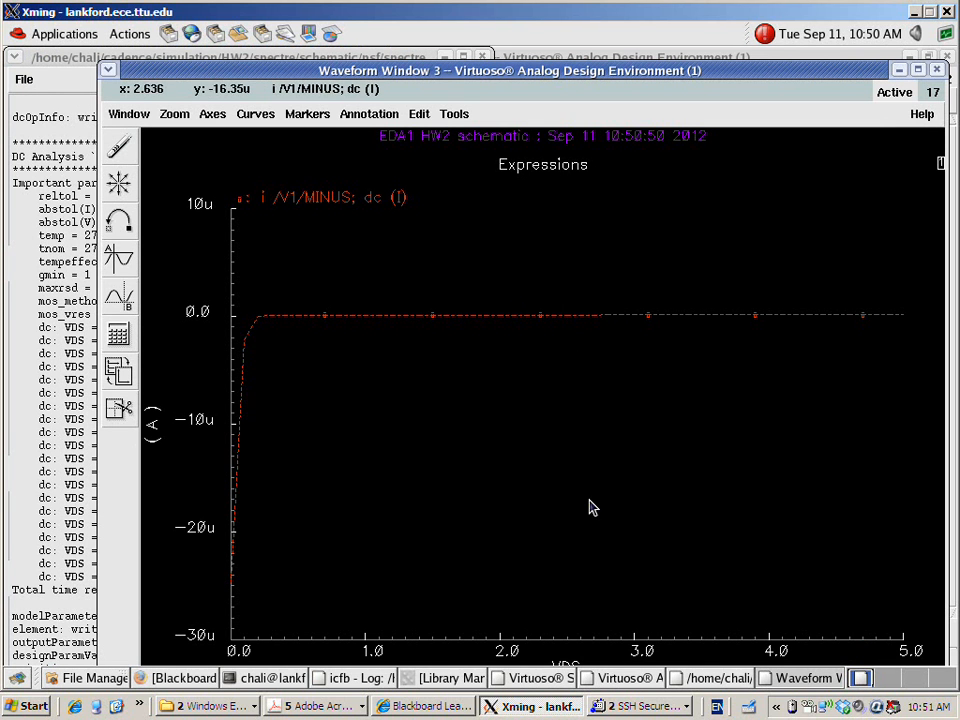
left_click(937, 70)
left_click(482, 59)
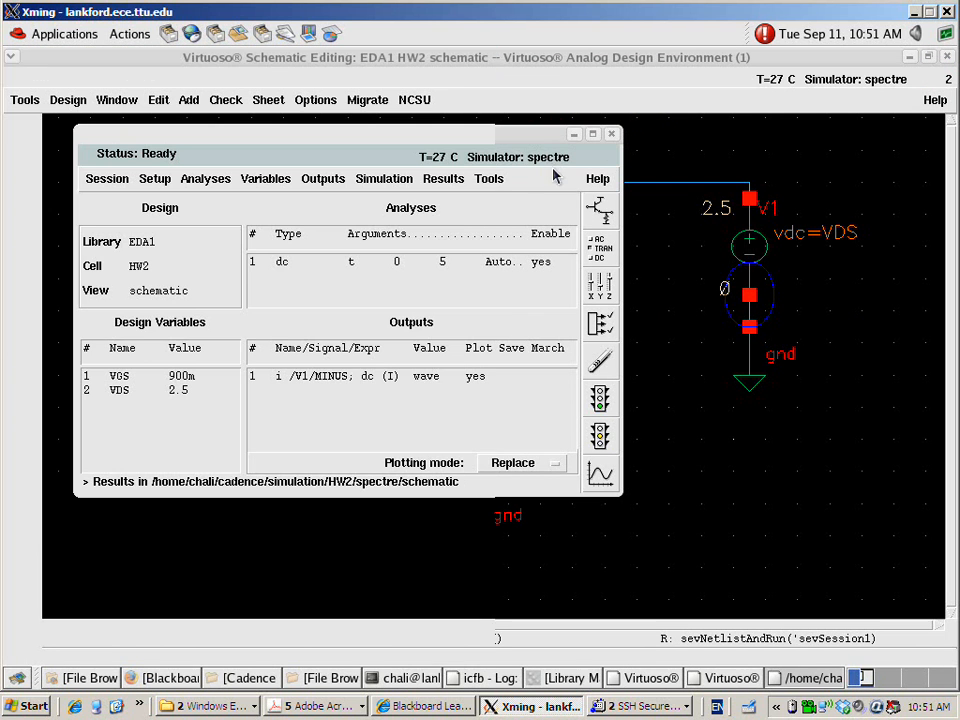
left_click_drag(542, 148, 700, 148)
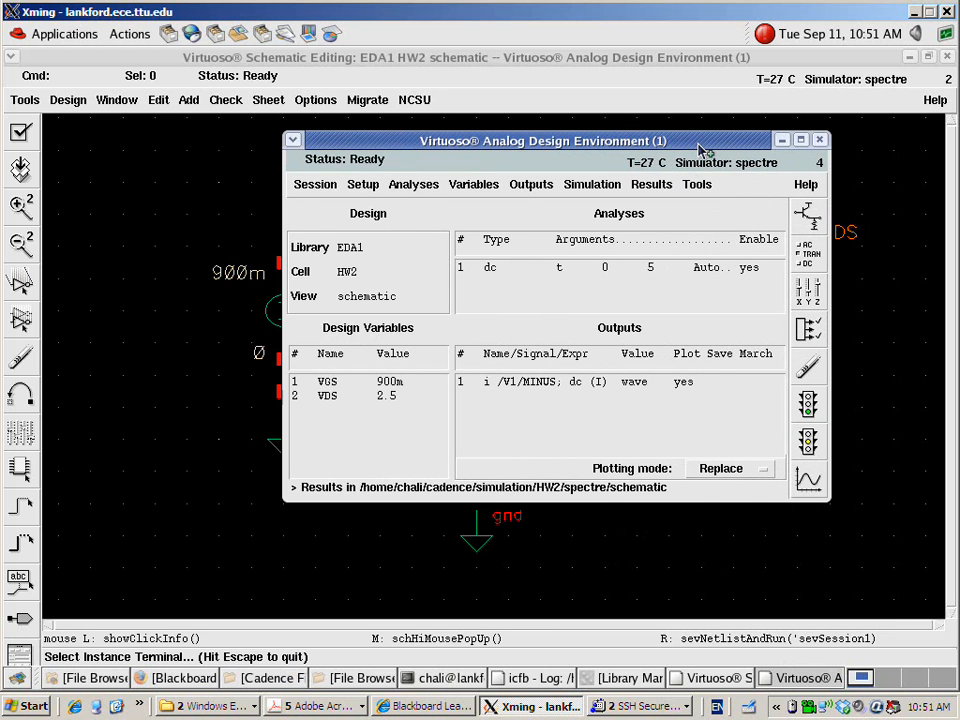